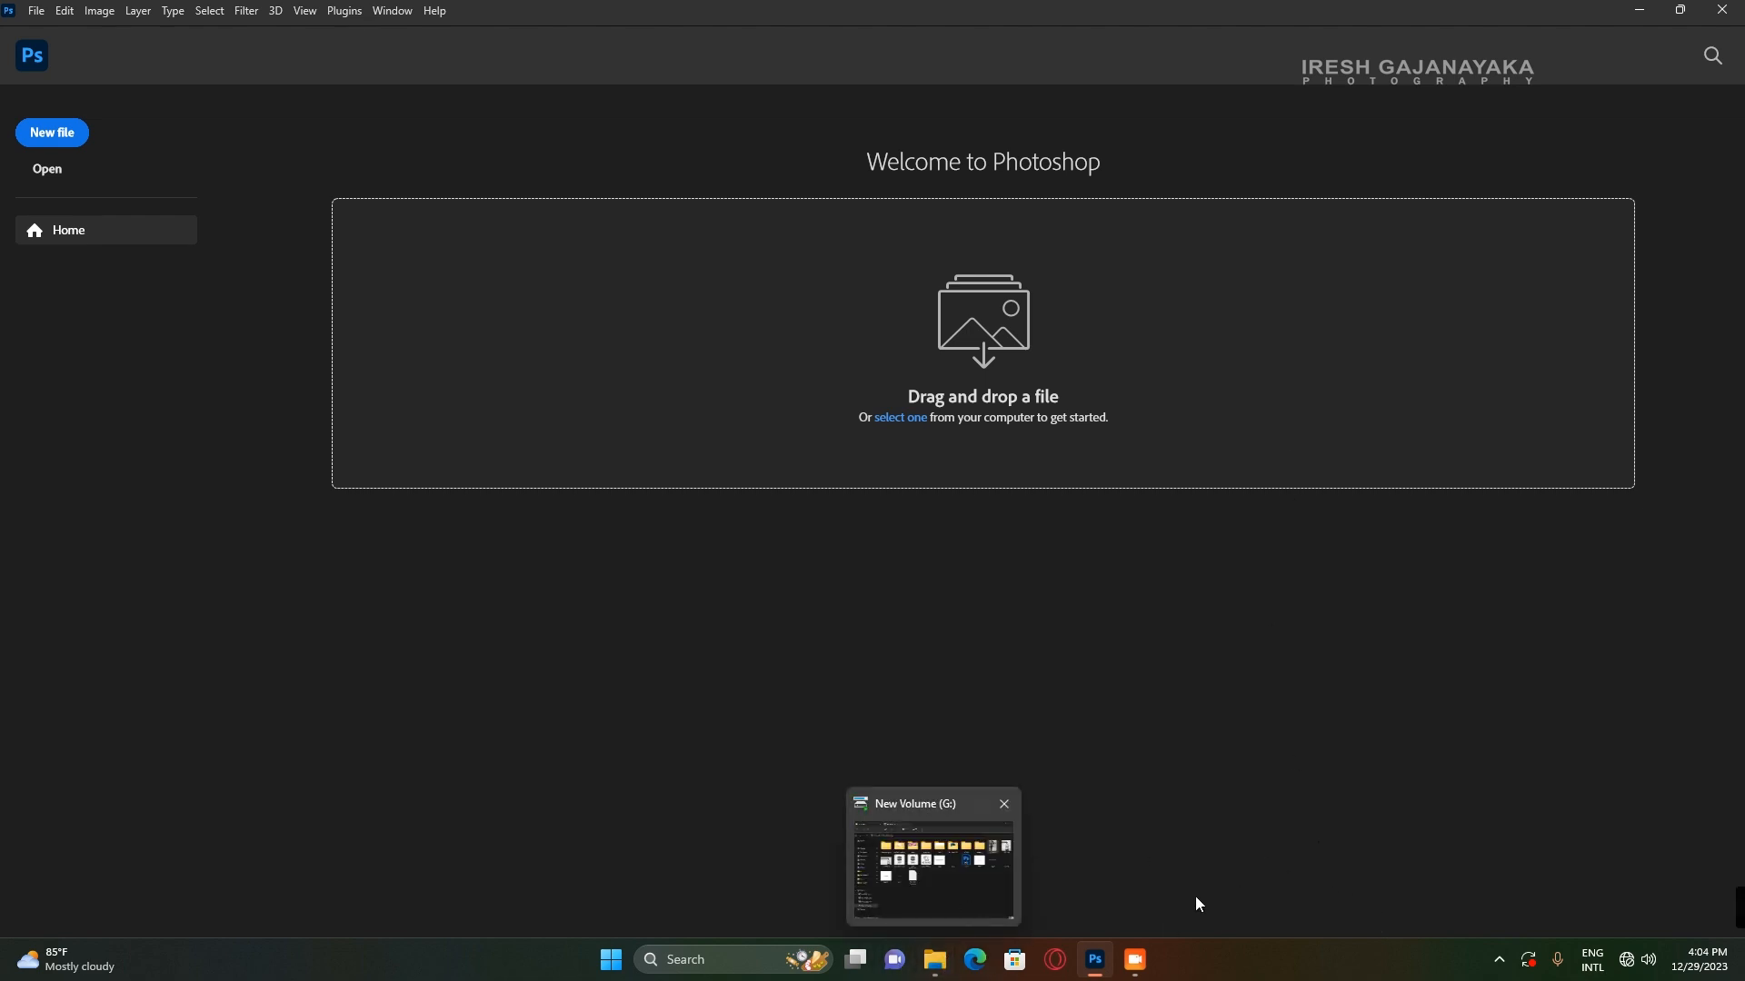
Open the raw photo _DSC6356.NEF in Camera Raw and apply the favorite preset "00 en hasa".
left_click(935, 958)
left_click_drag(1268, 291, 1581, 364)
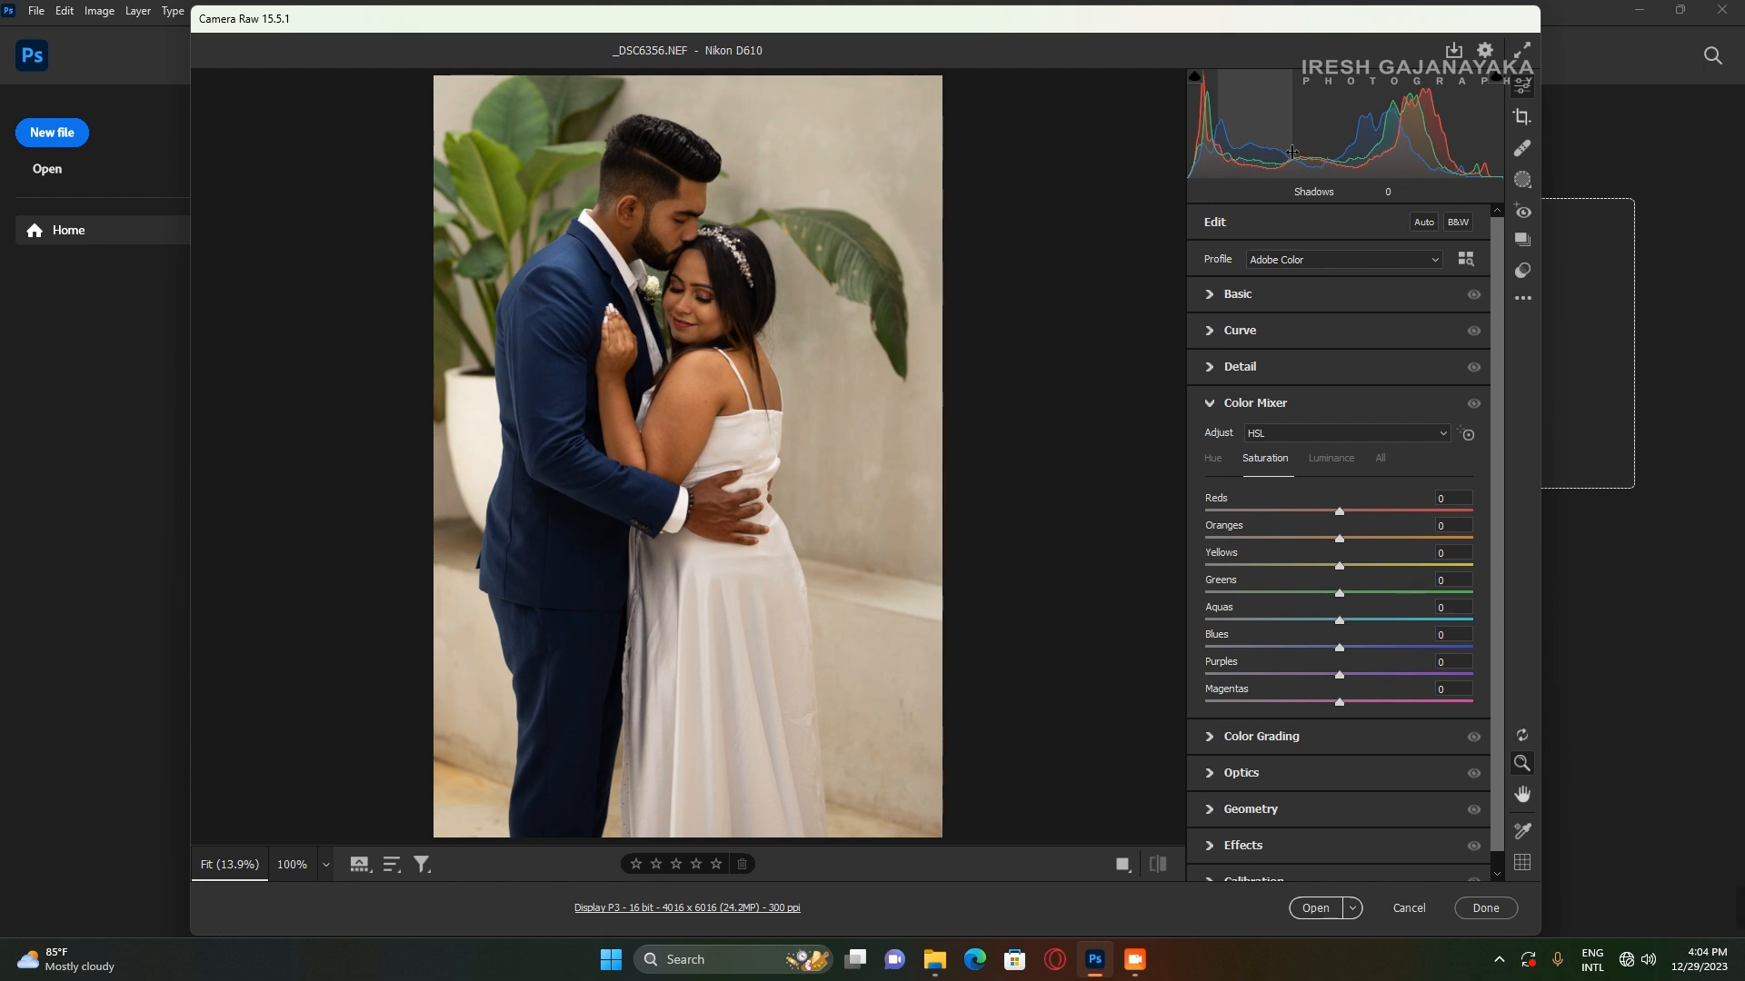
left_click(1521, 270)
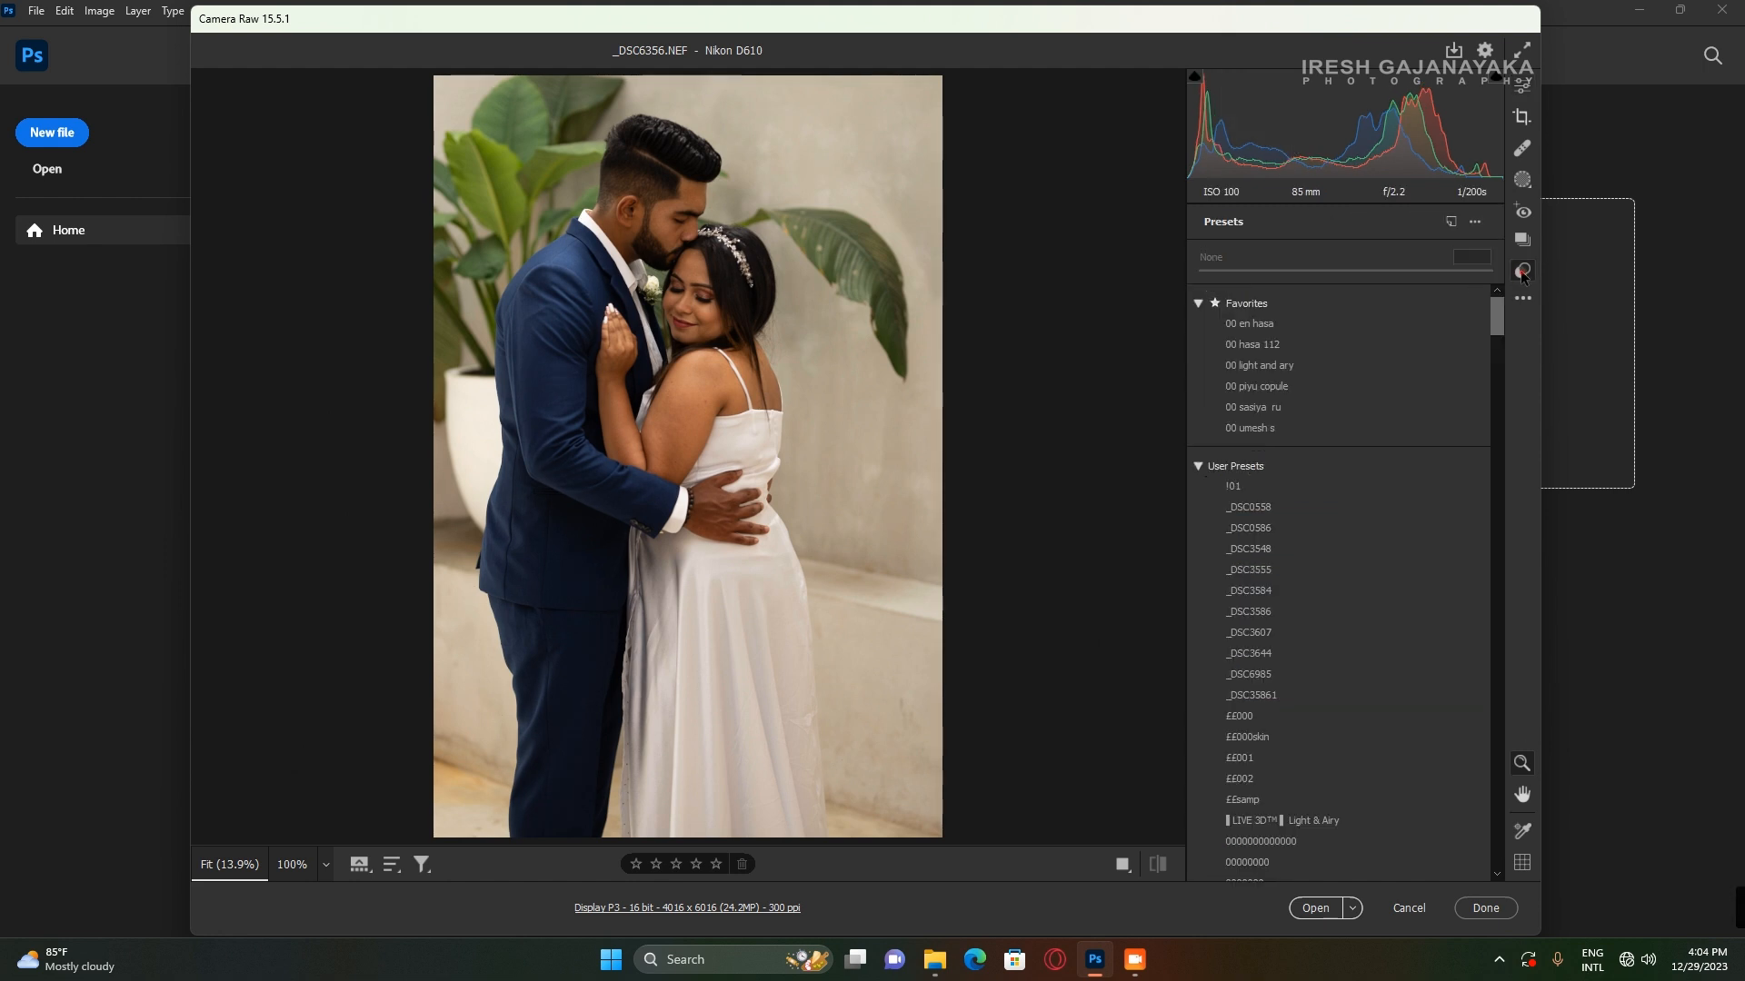
left_click(1333, 322)
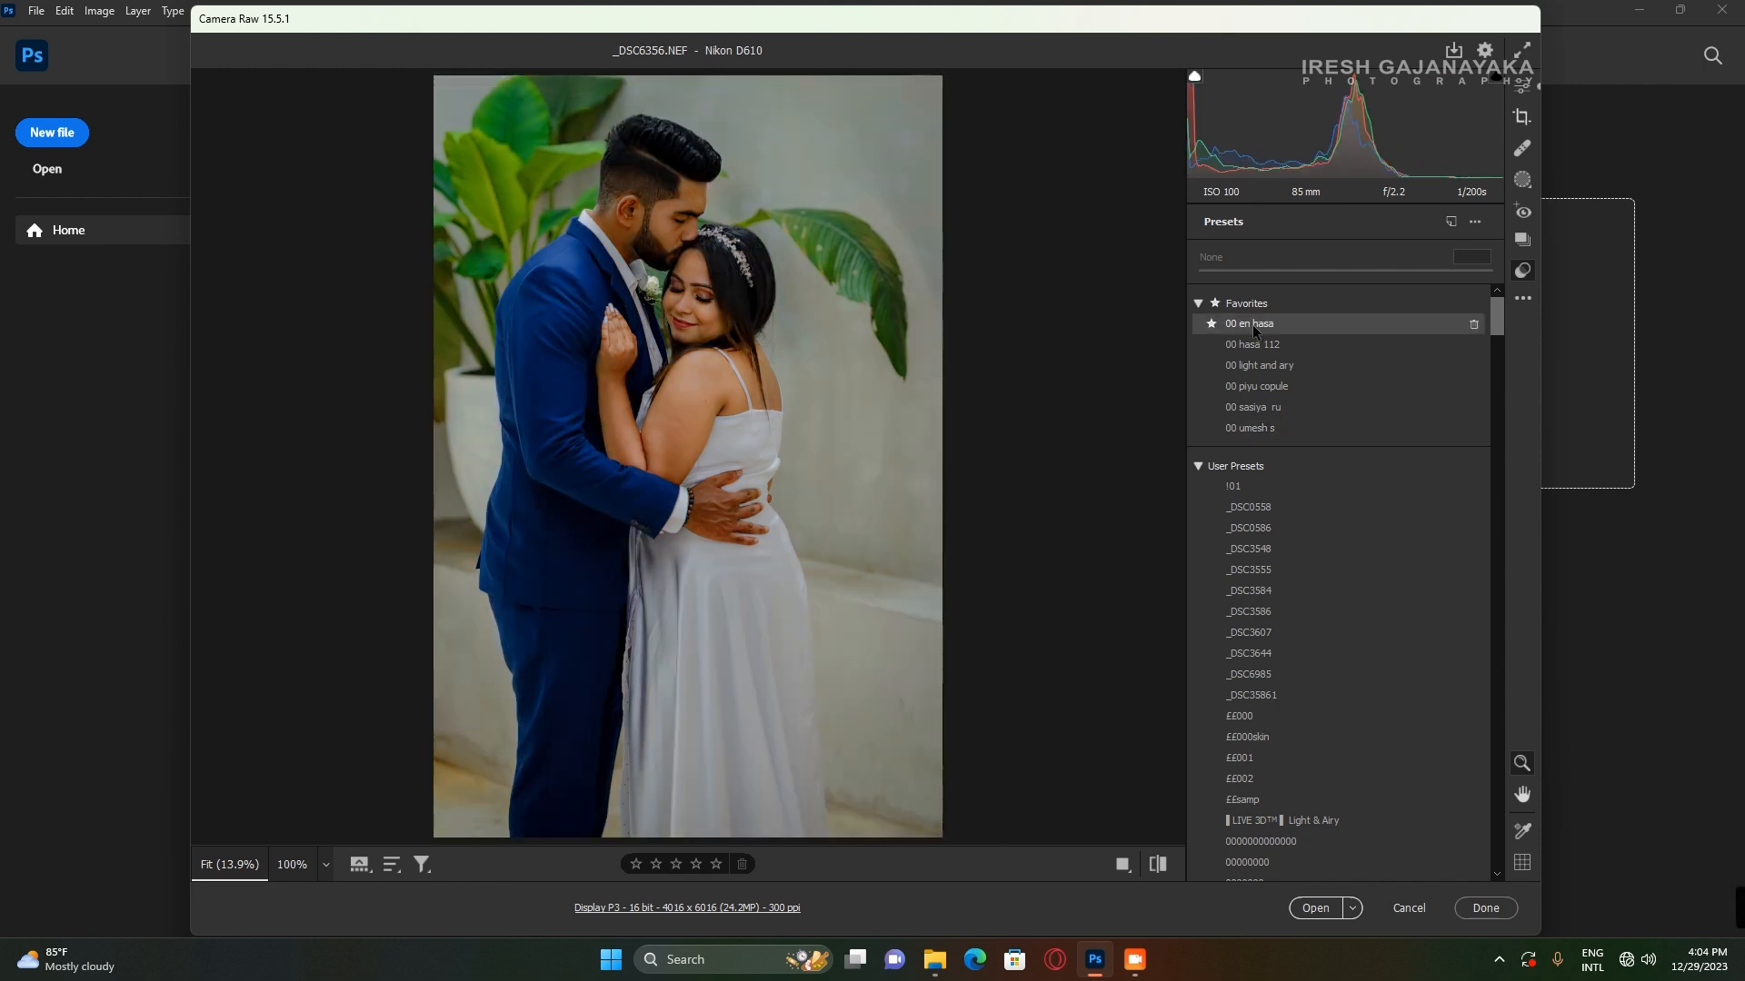
left_click(1252, 325)
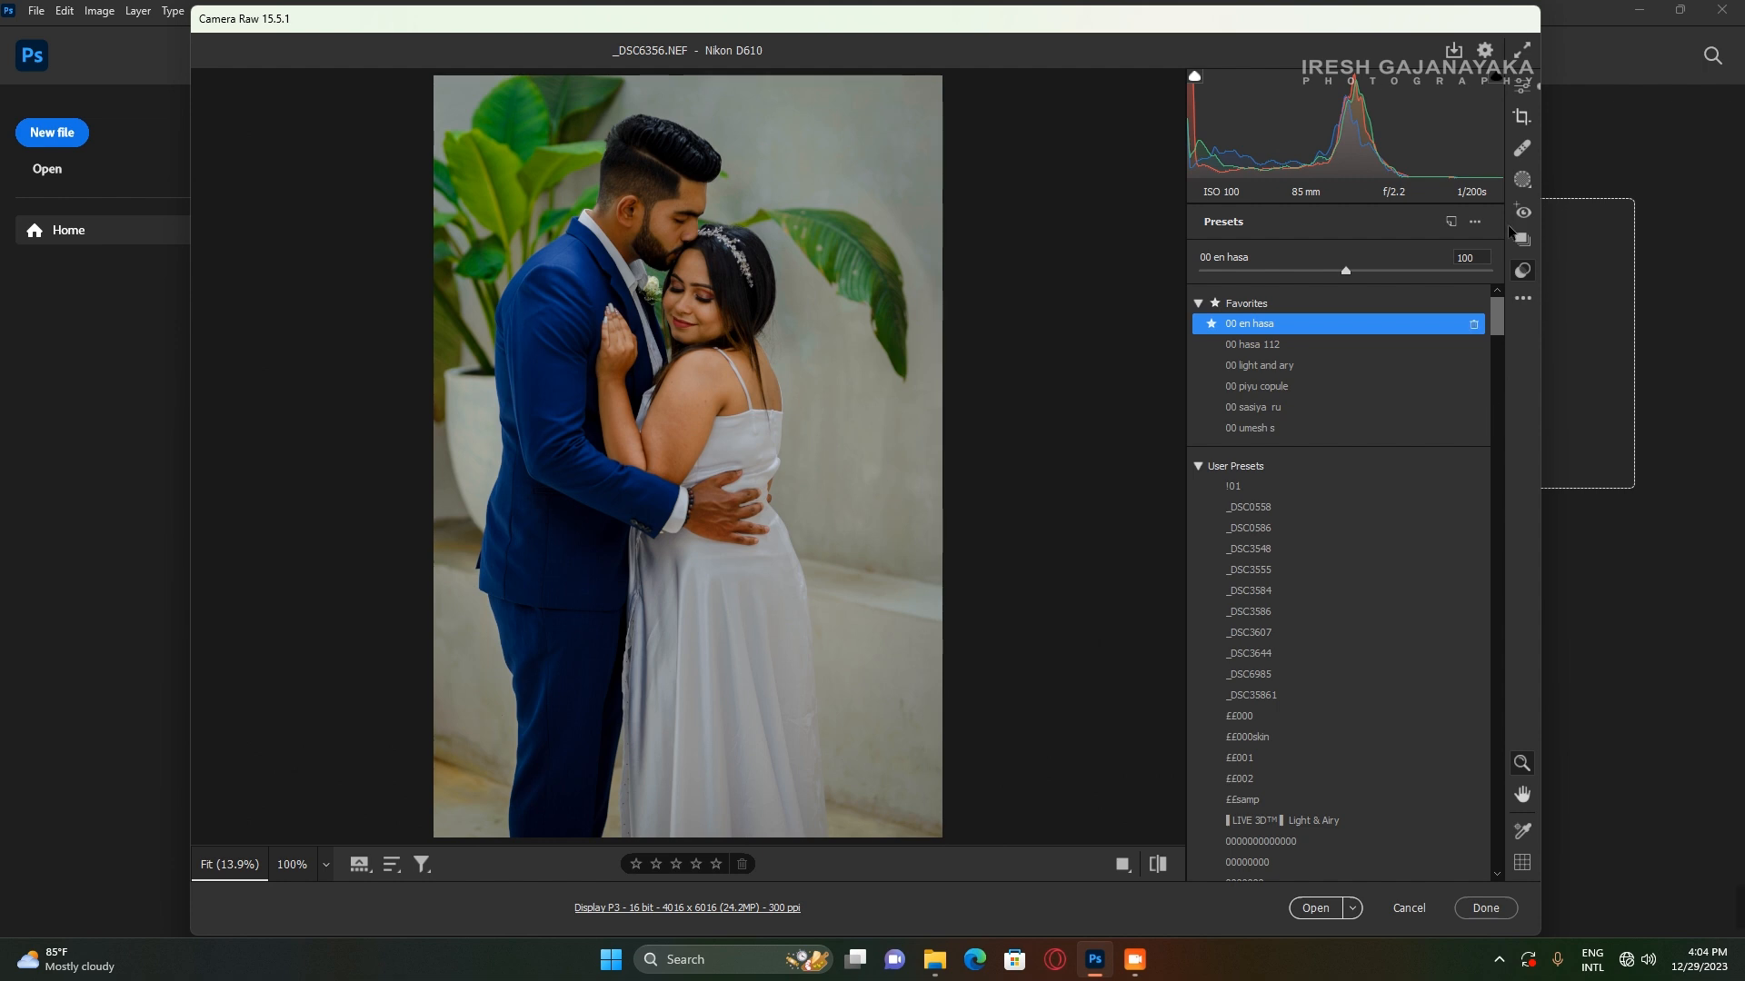
Create a people mask covering Person 1's facial skin and body skin.
left_click(1522, 181)
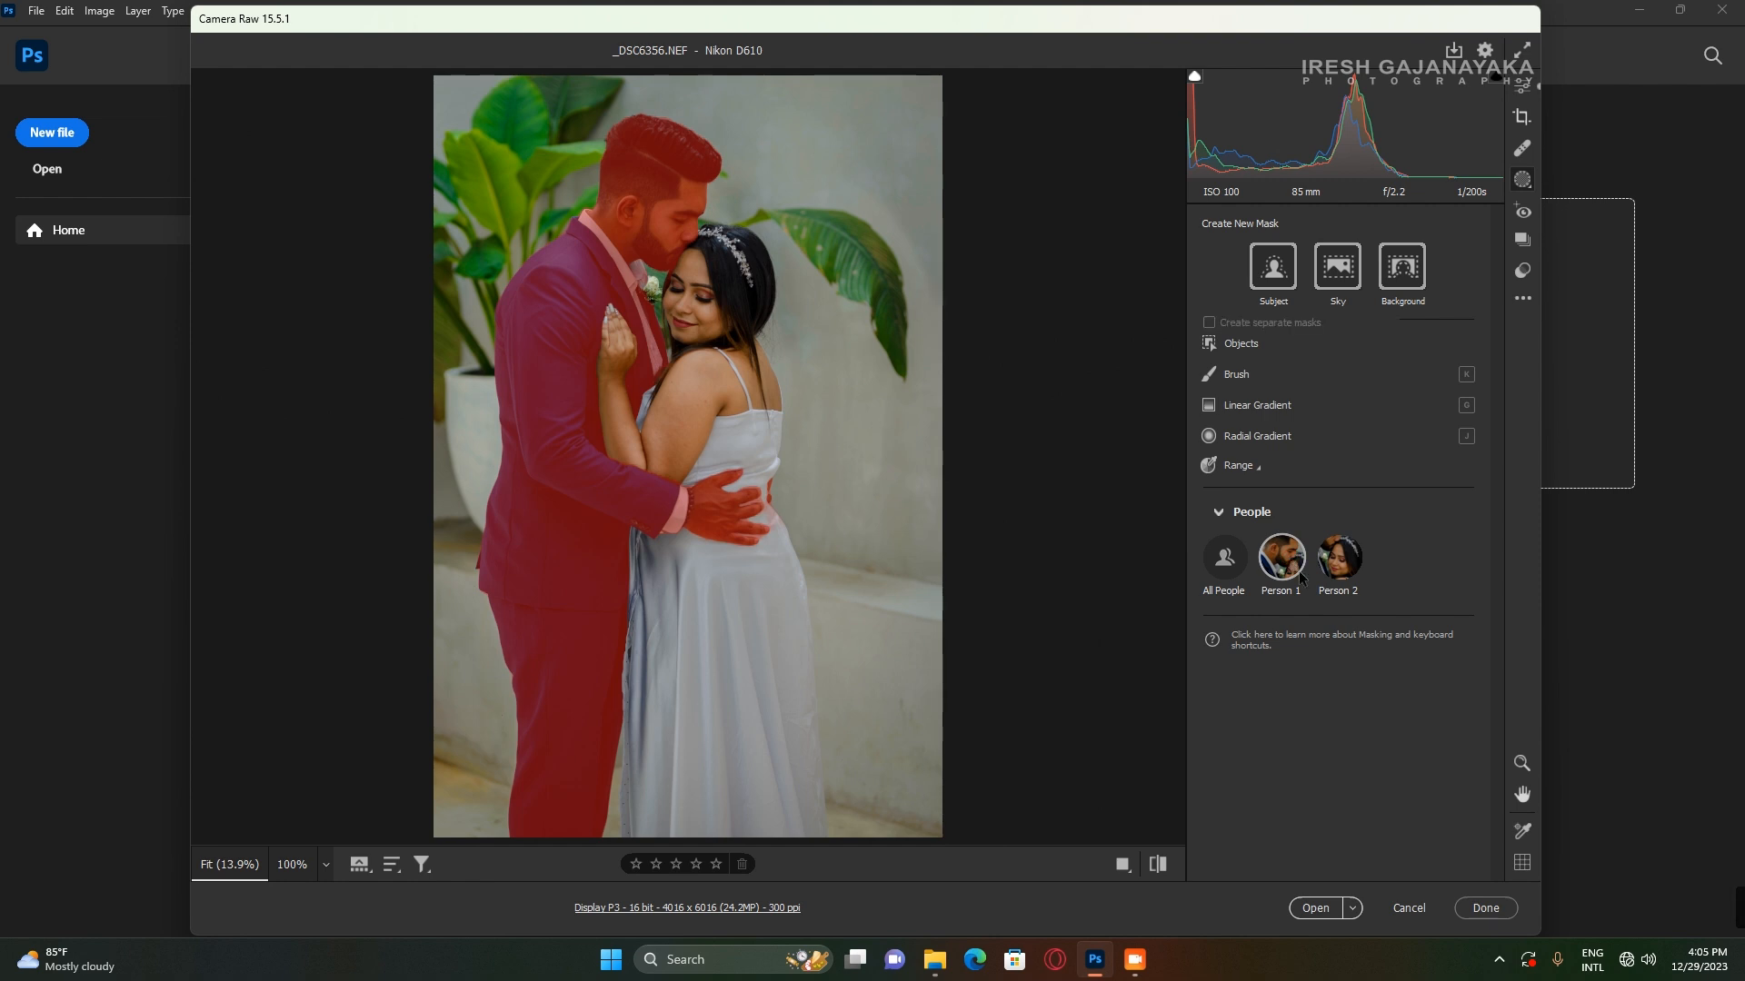
left_click(1289, 561)
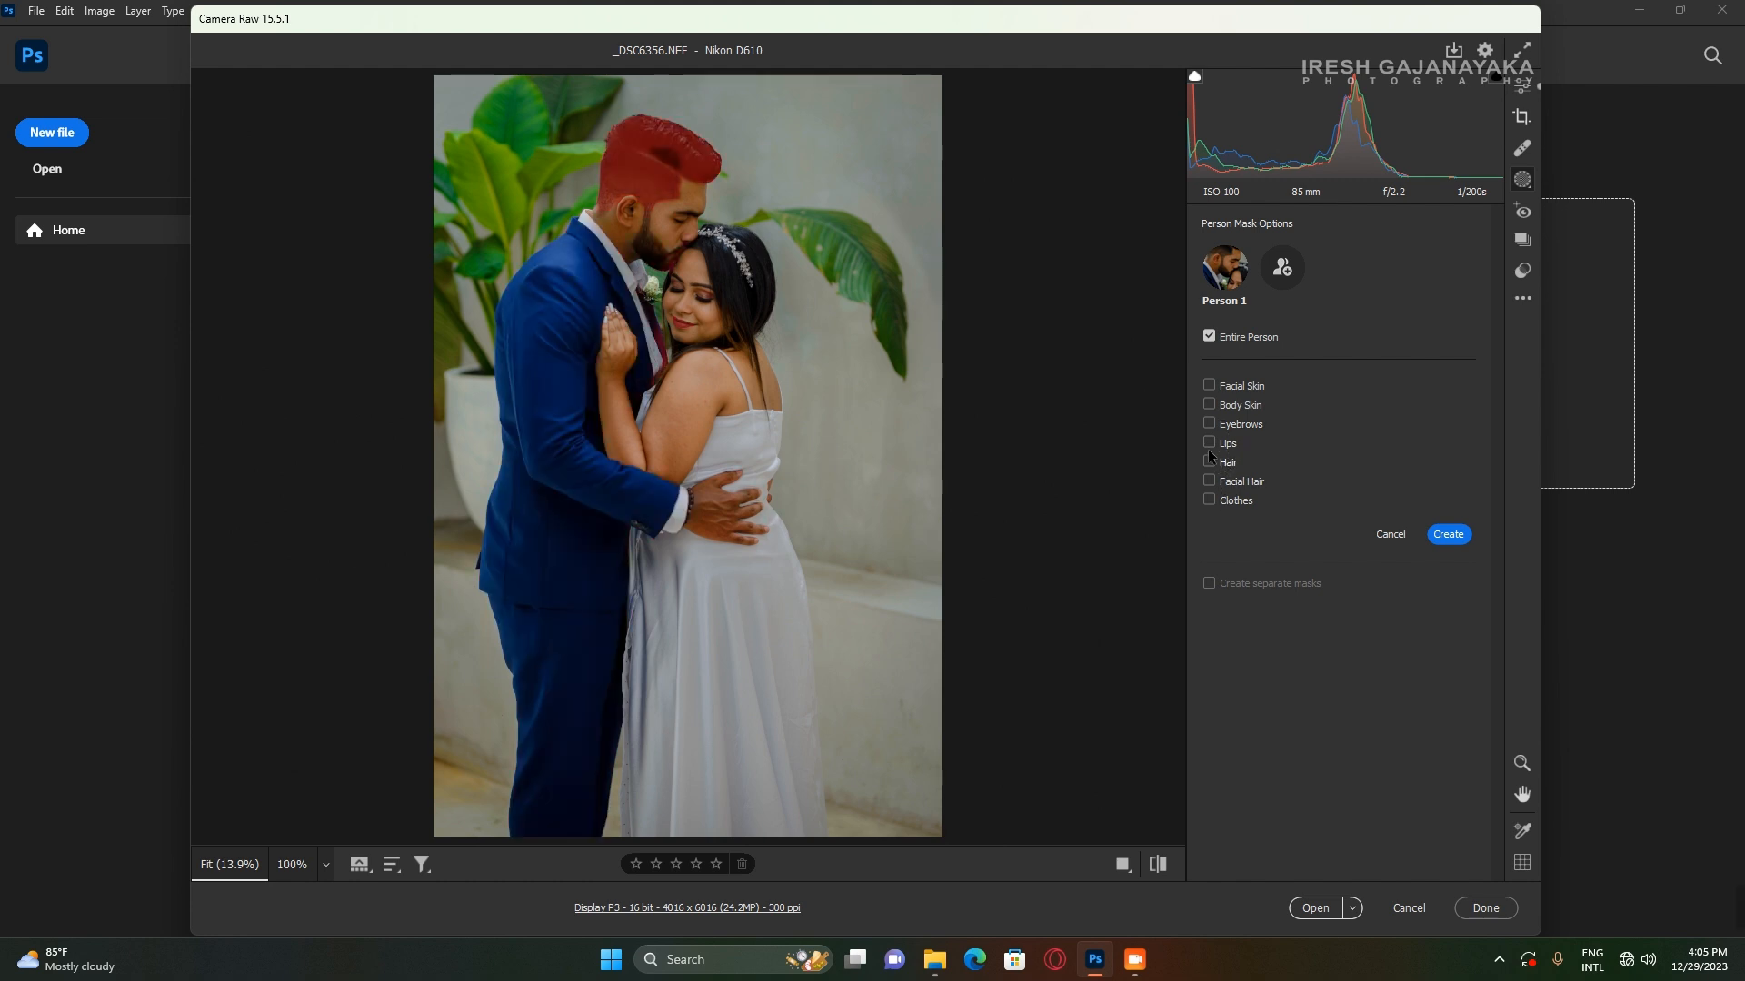
left_click(1208, 386)
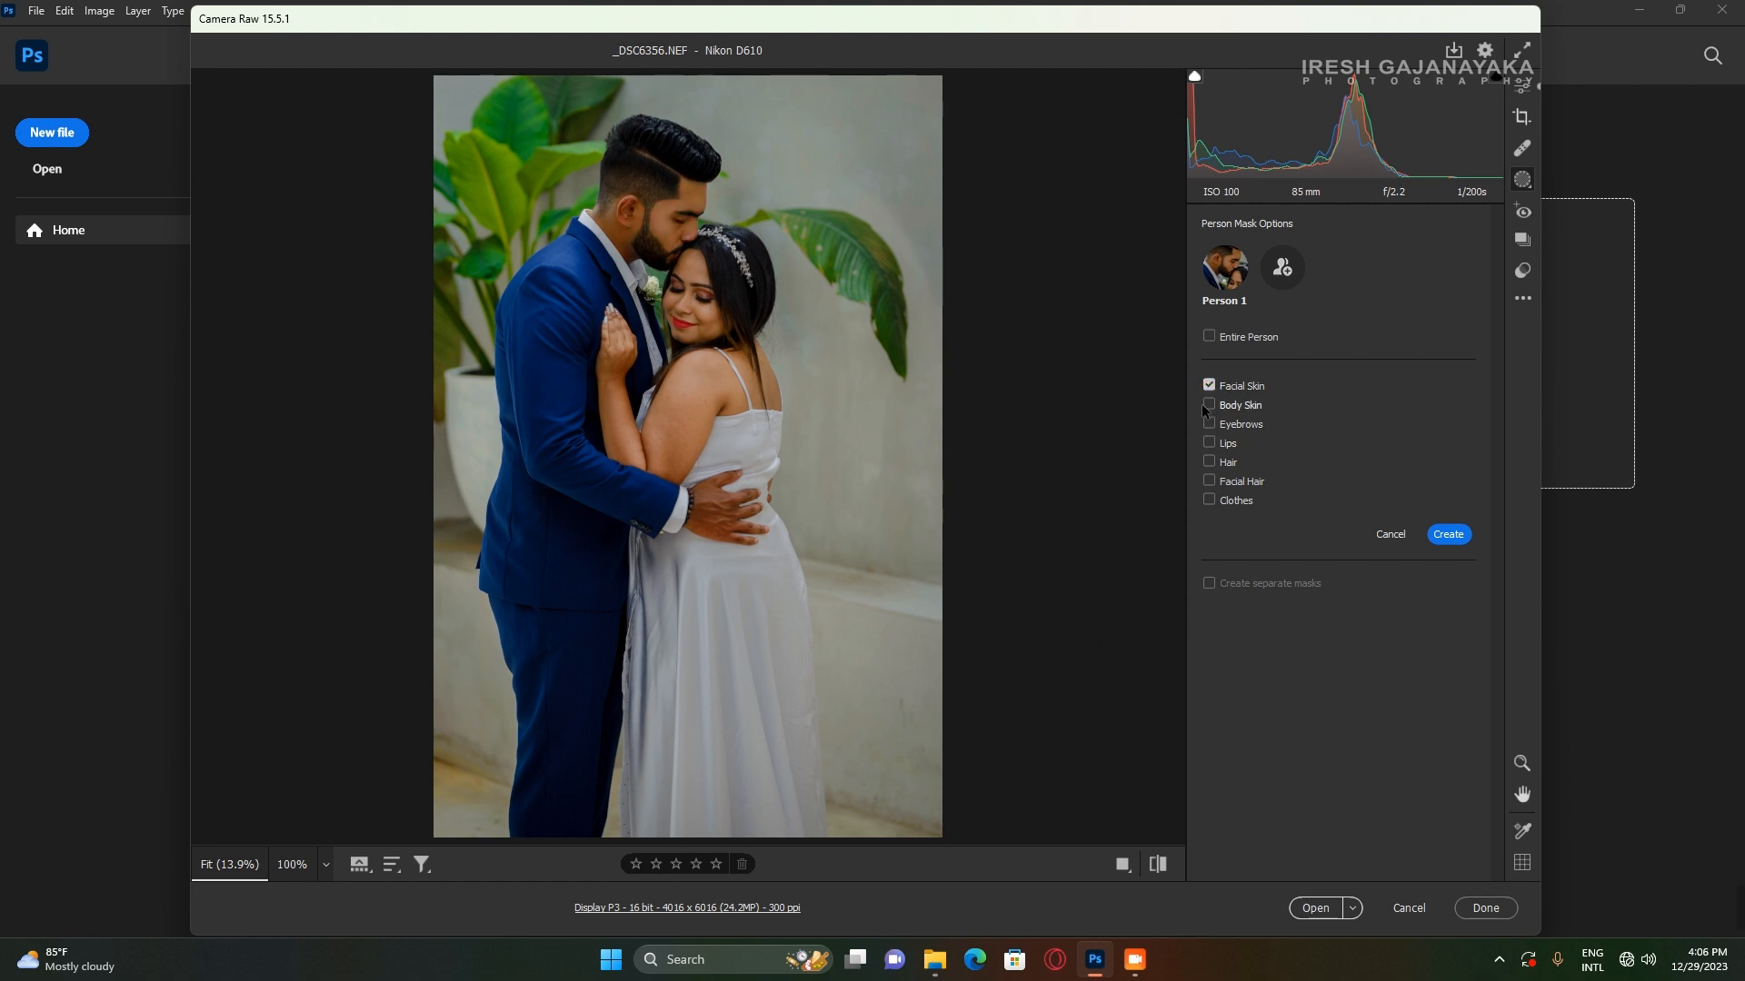
left_click(1209, 404)
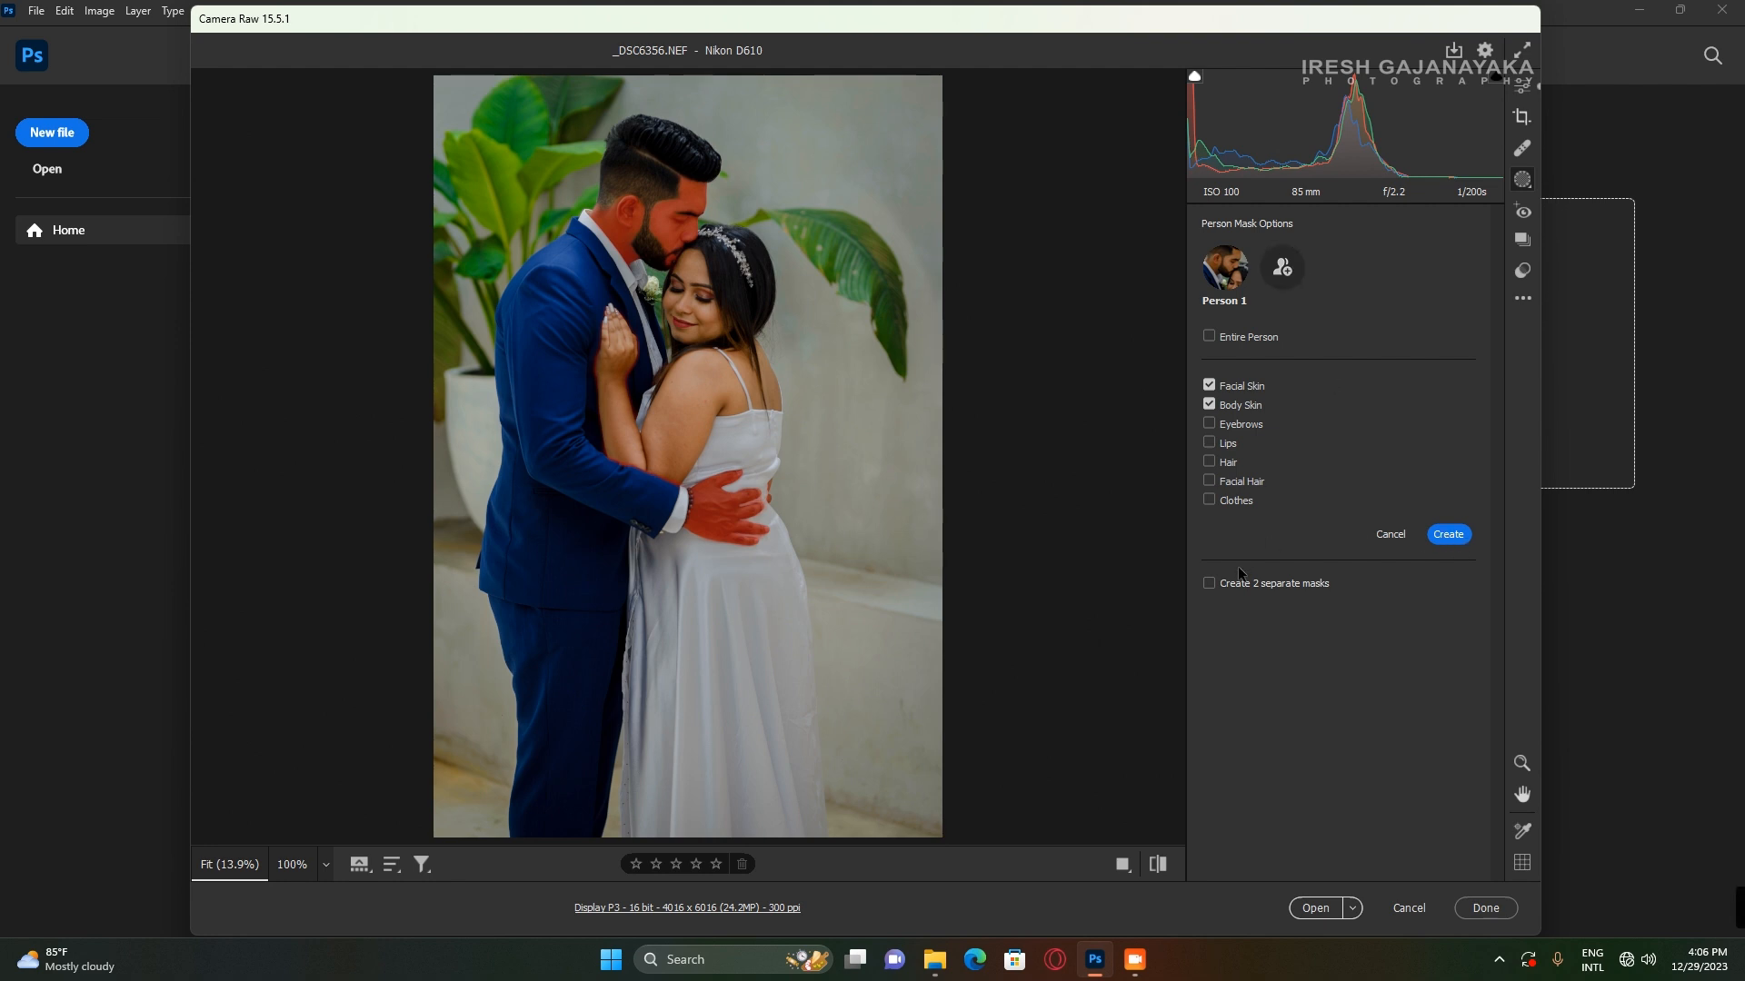
left_click(1444, 537)
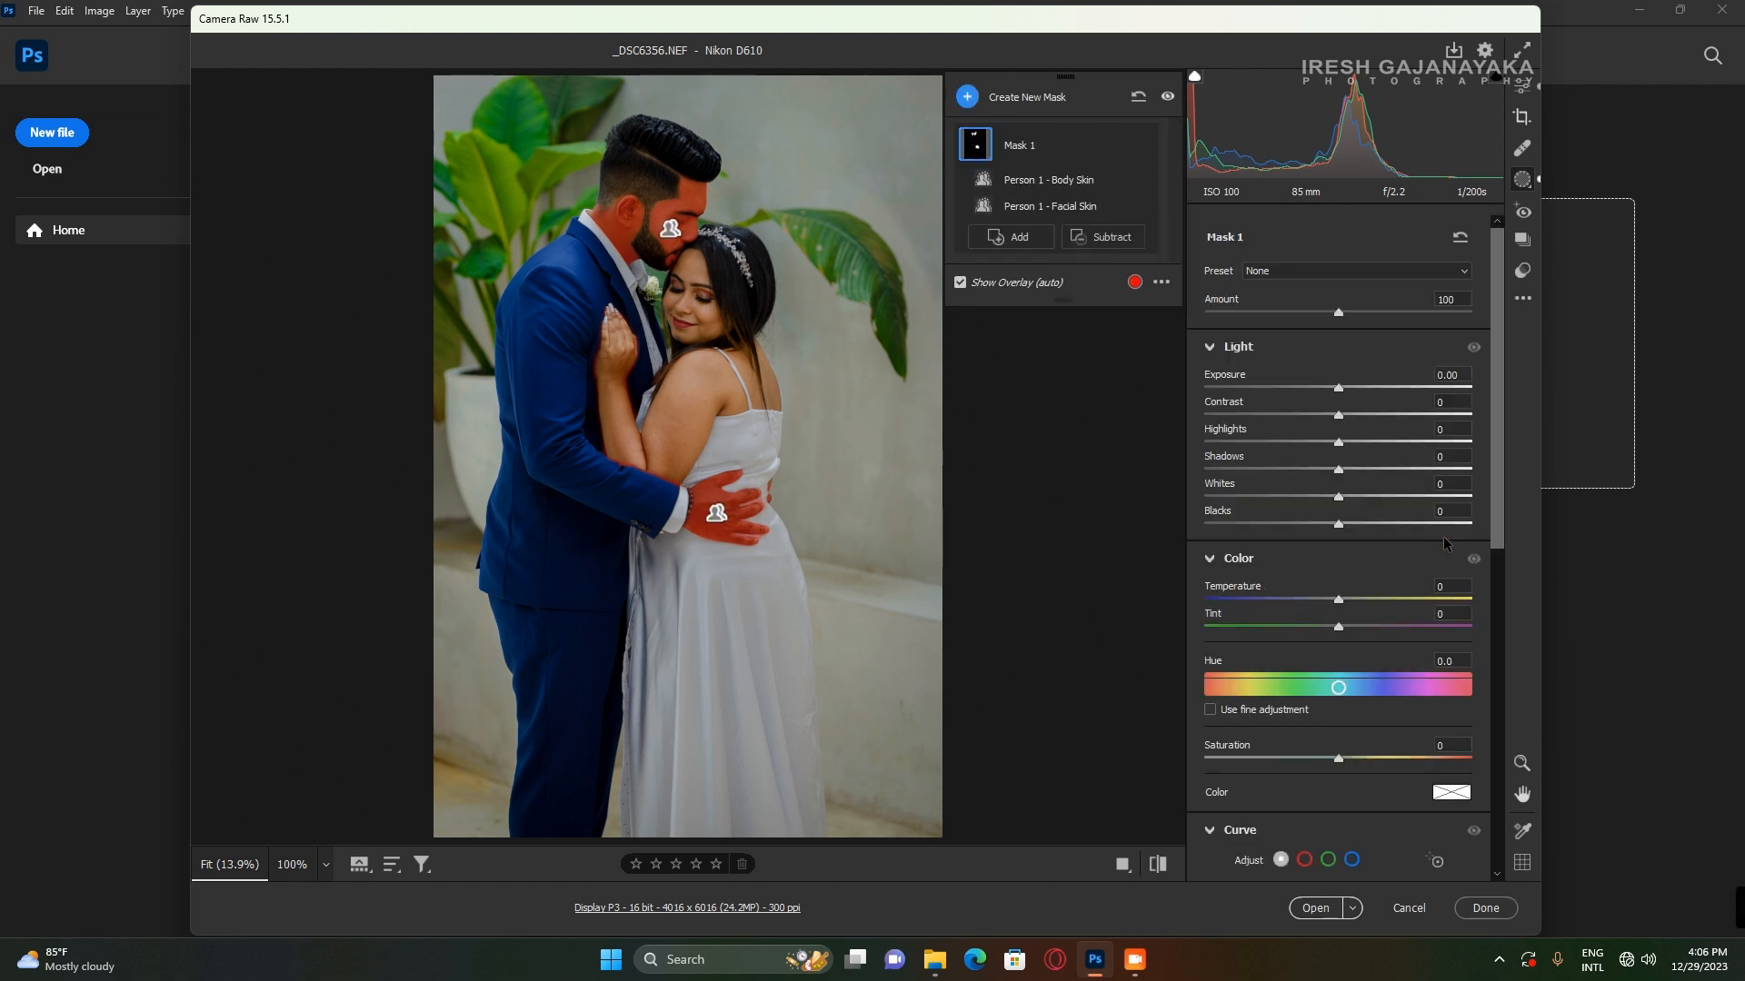
Create a second people mask covering Person 2's facial skin and body skin.
left_click(968, 96)
left_click(1095, 190)
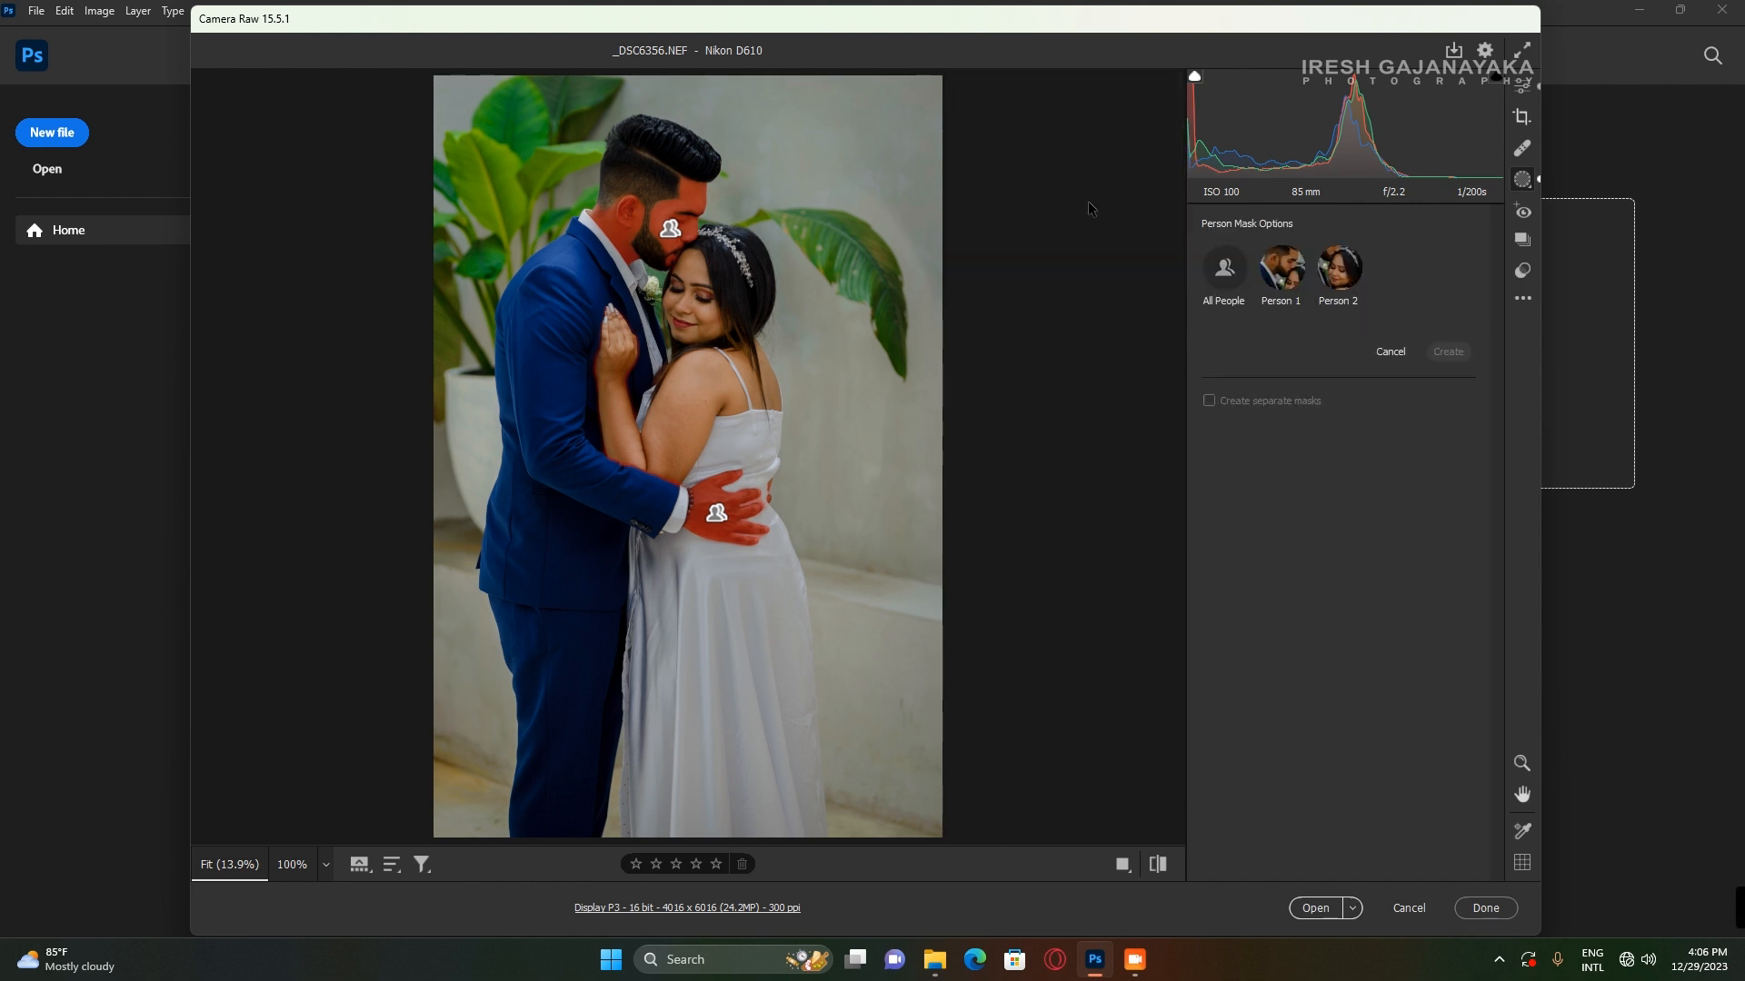
left_click(1340, 268)
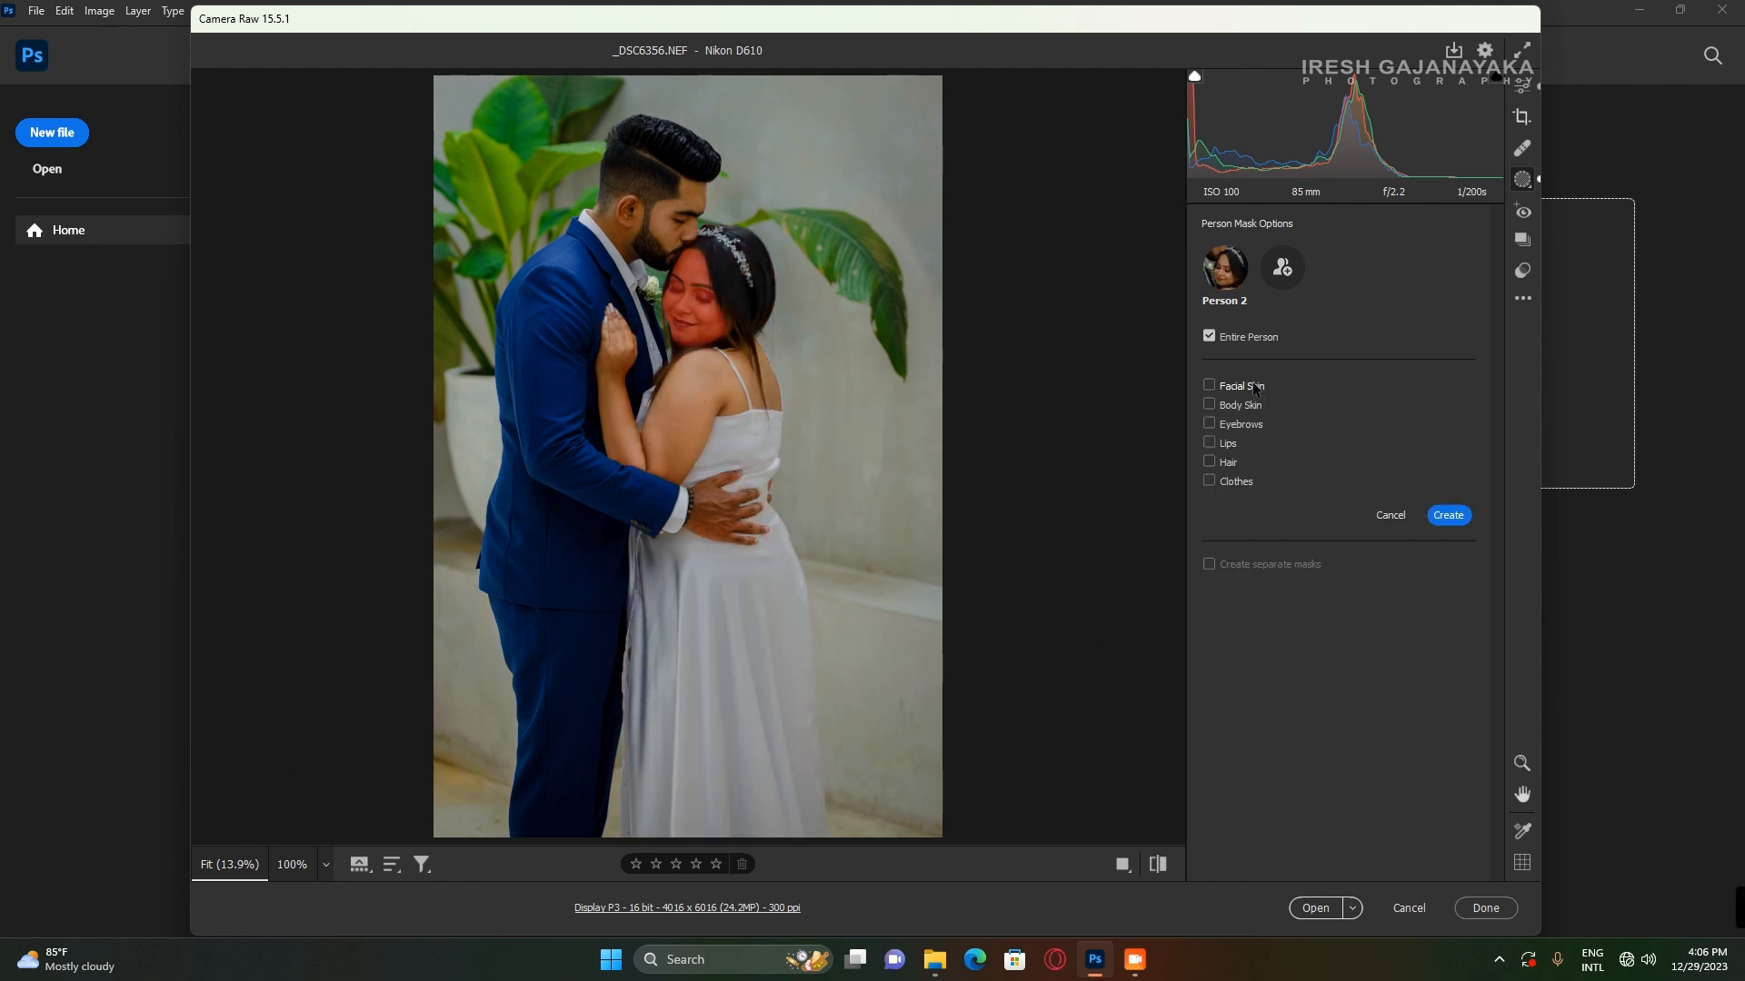
left_click(1254, 389)
left_click(1211, 407)
left_click(1455, 516)
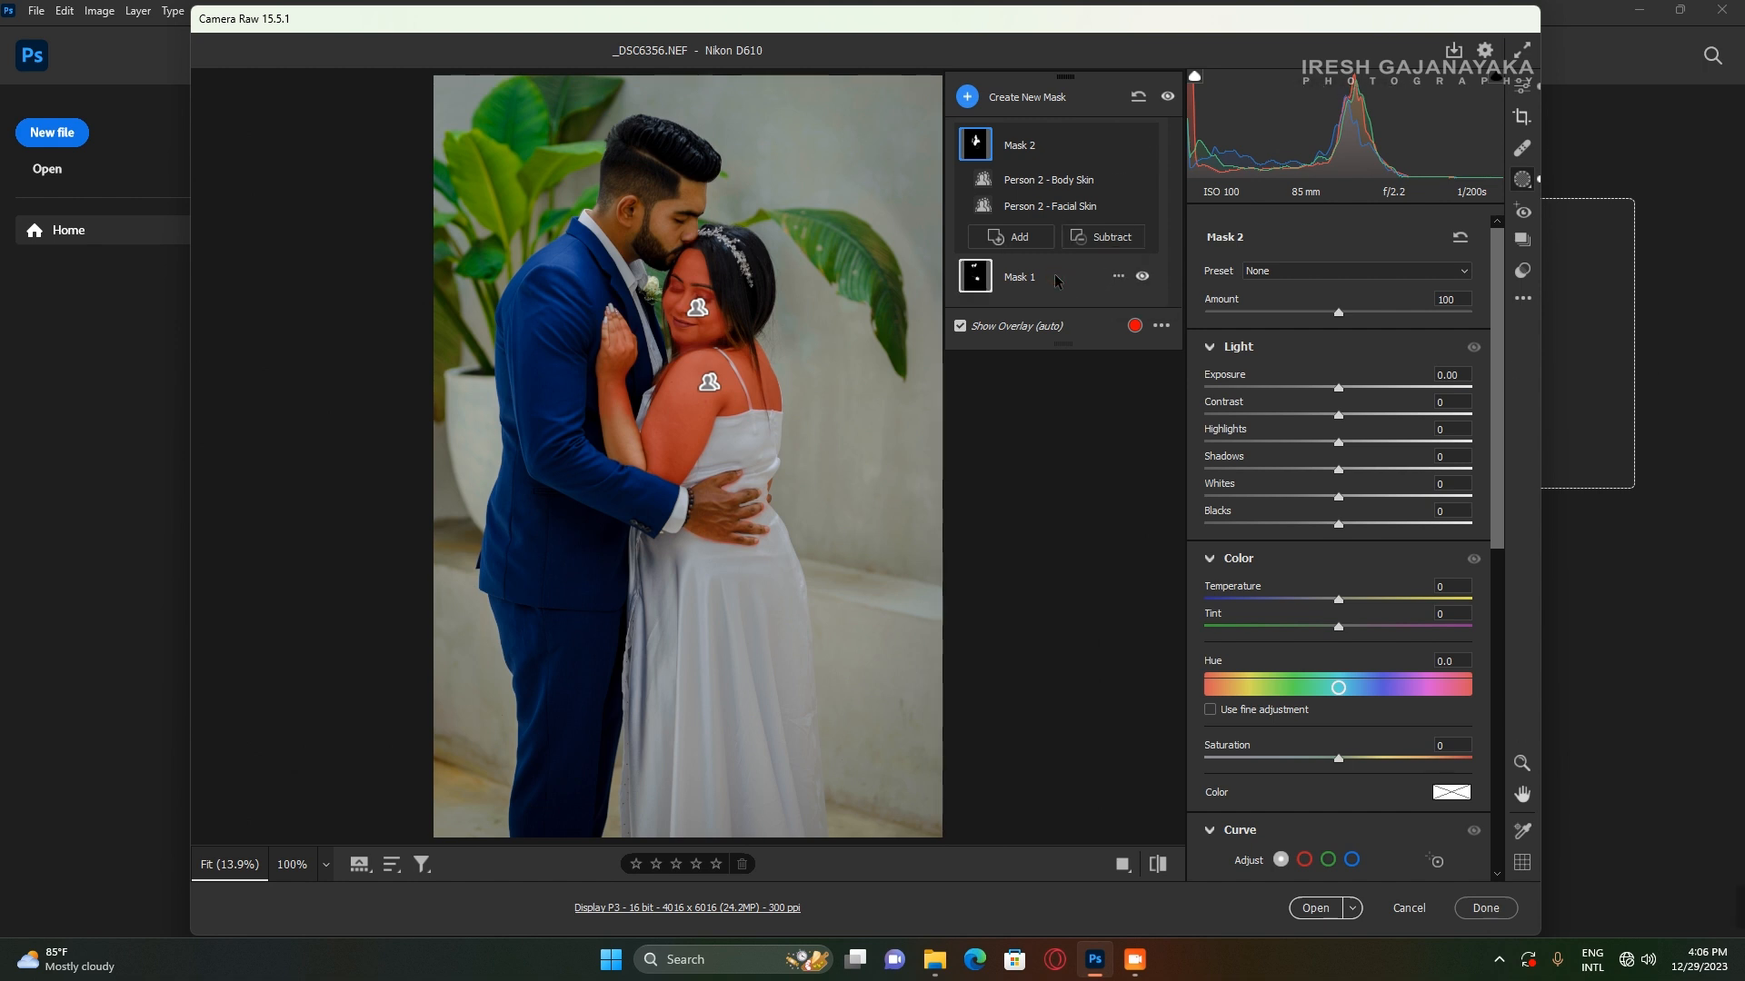
In the Person 1 skin mask, set Exposure to +0.30, Temperature to +5, Blacks to +23 and Shadows to +48.
left_click(1065, 278)
left_click(1059, 152)
left_click(1043, 289)
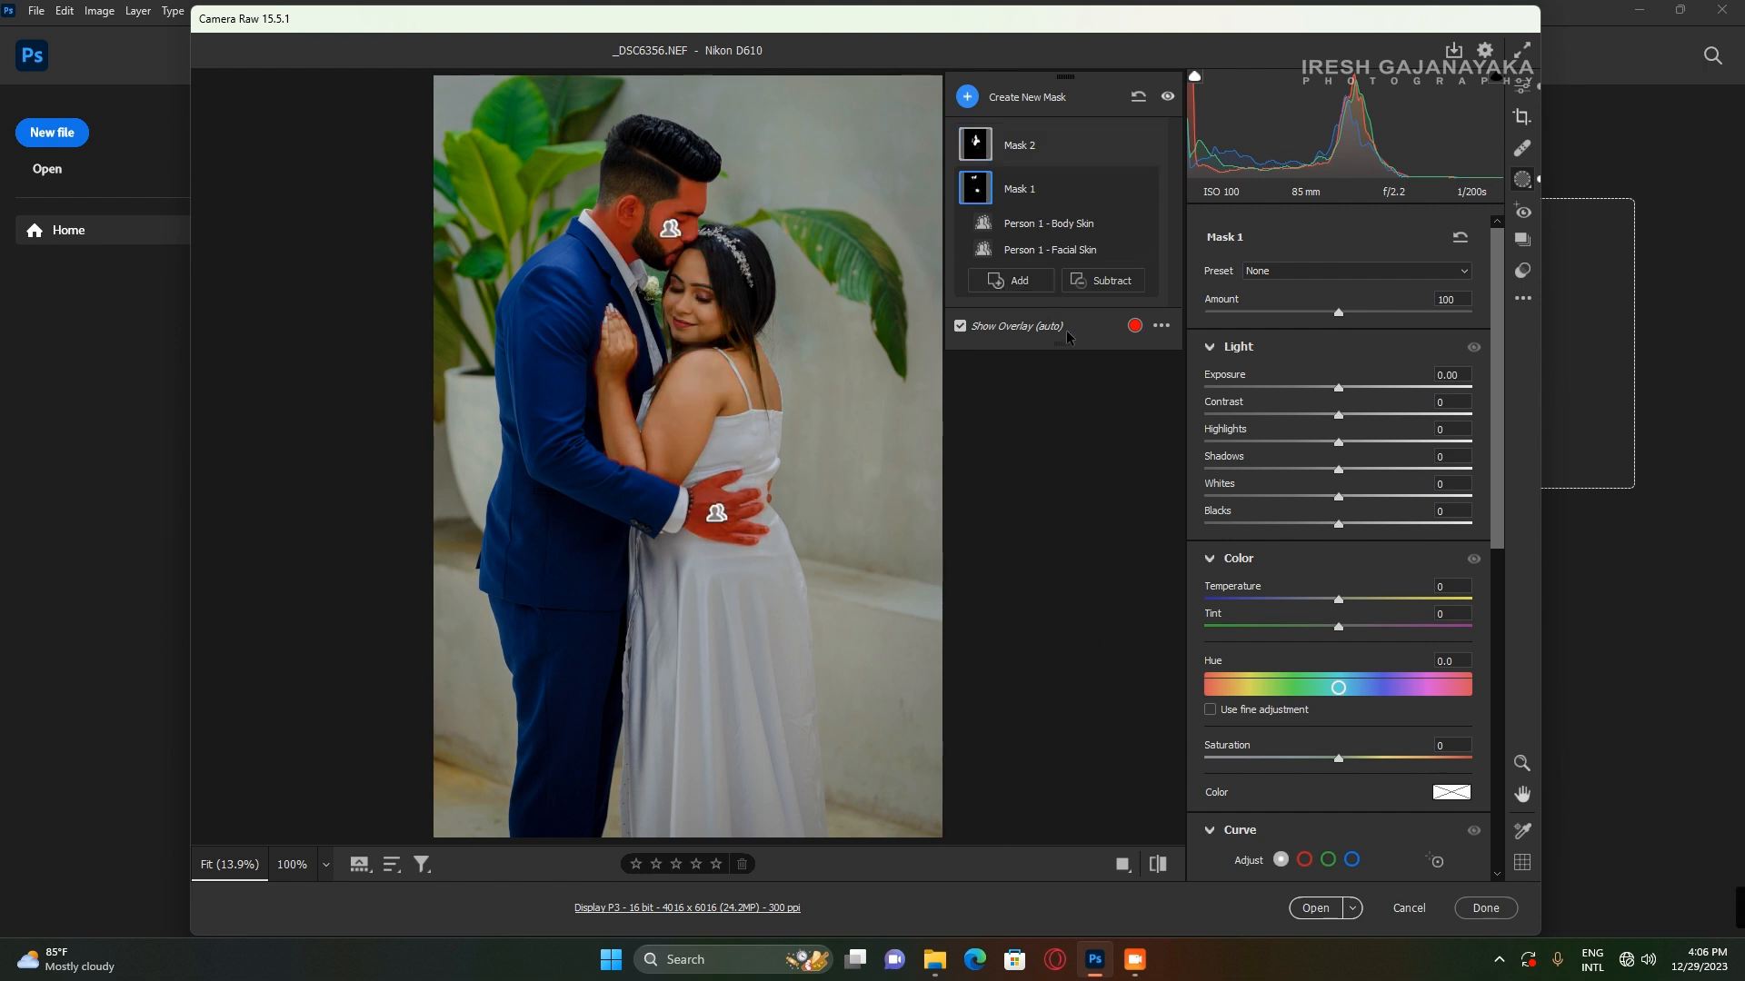
left_click_drag(1338, 389, 1352, 393)
key("y")
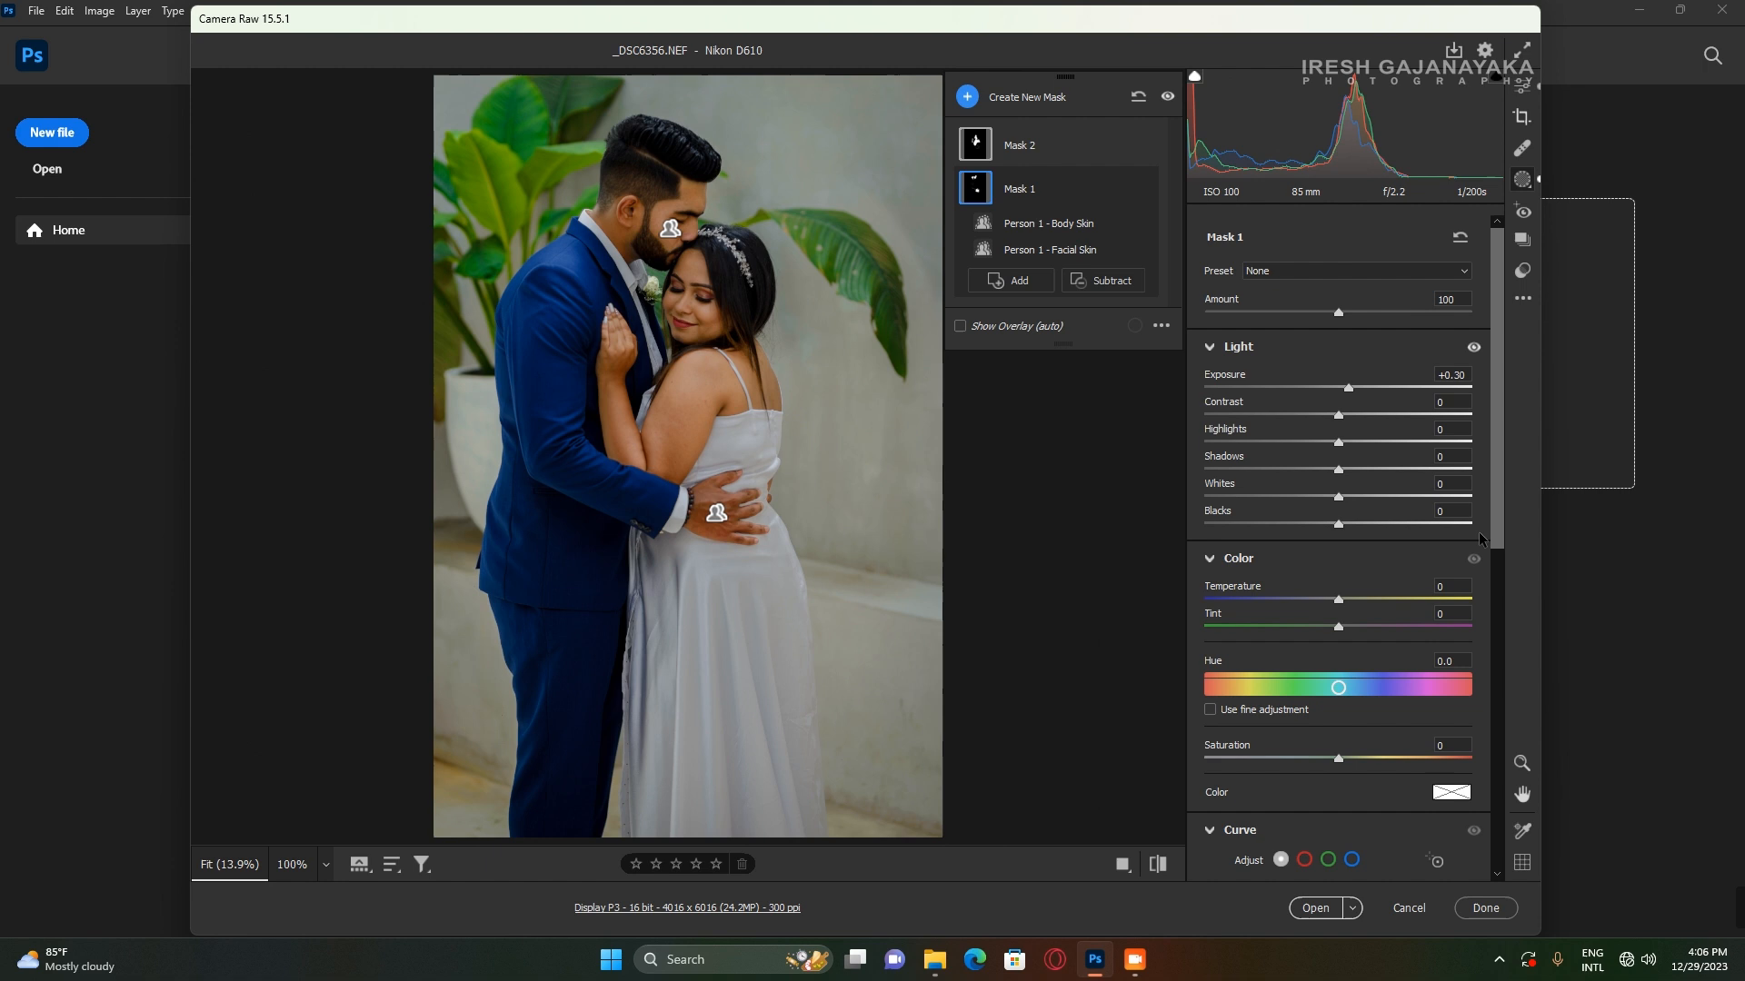
mouse_move(1495, 513)
left_mouse_down()
mouse_move(1496, 589)
mouse_move(1483, 511)
left_mouse_up()
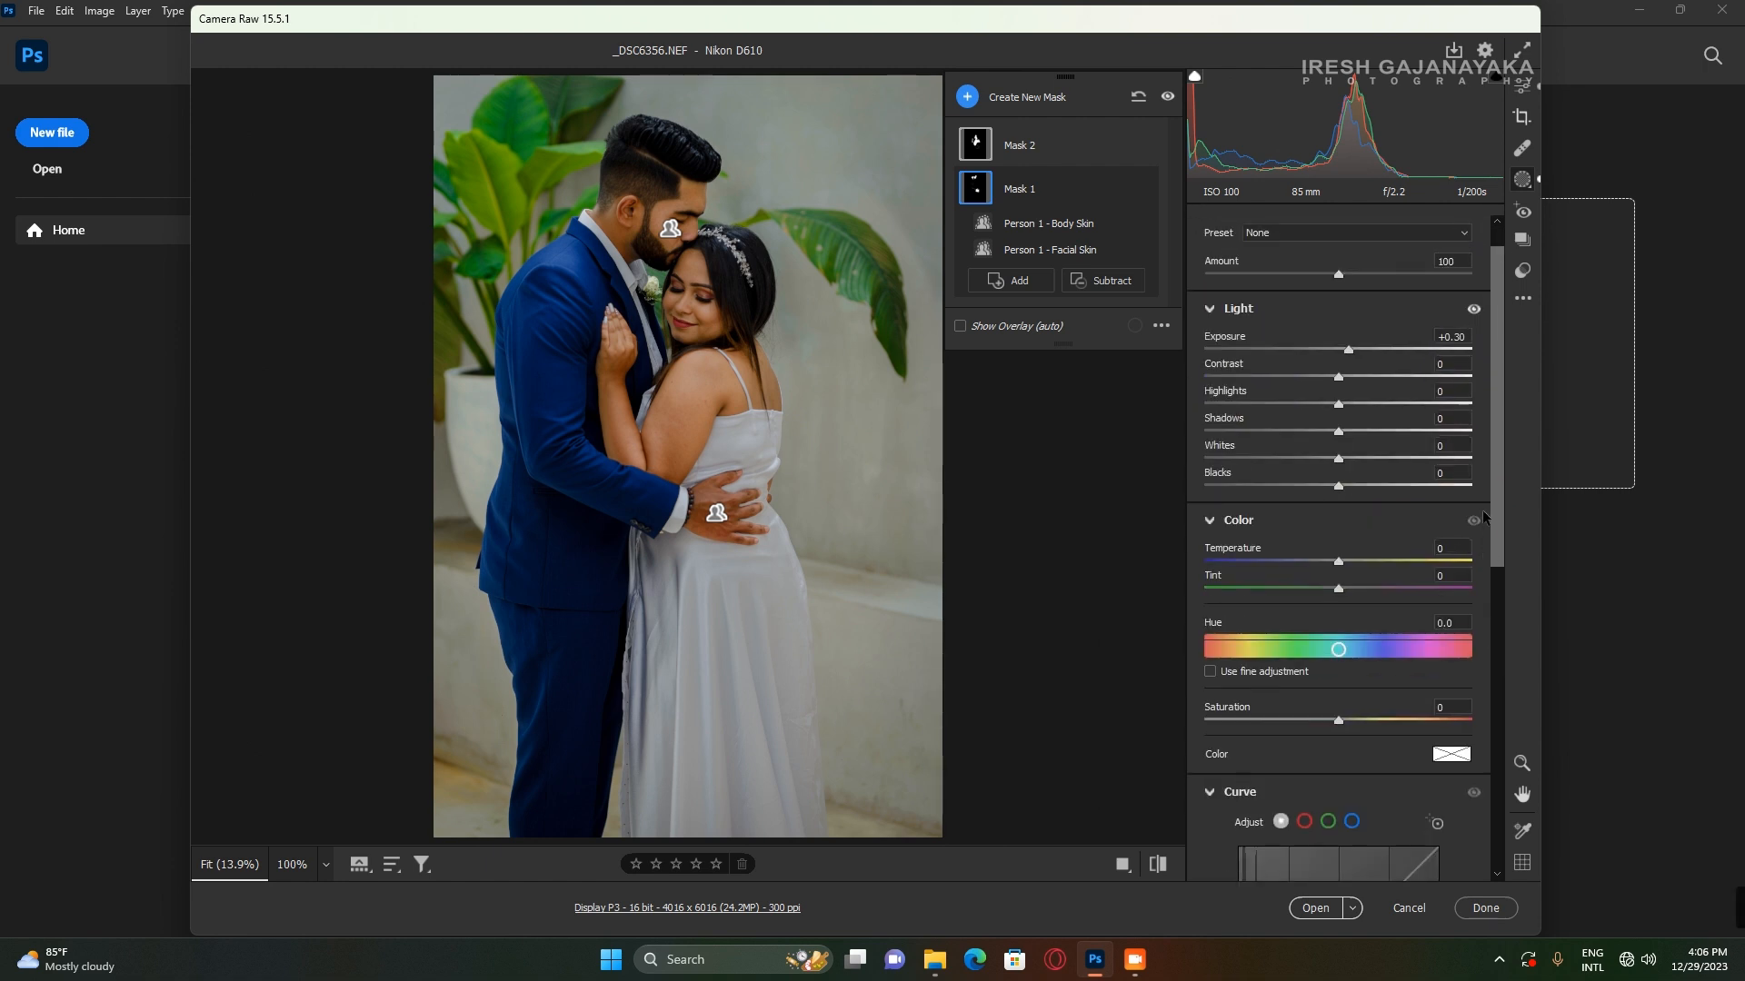
scroll(1483, 516, "up", 1)
left_click_drag(1338, 602, 1345, 601)
left_click_drag(1339, 524, 1374, 525)
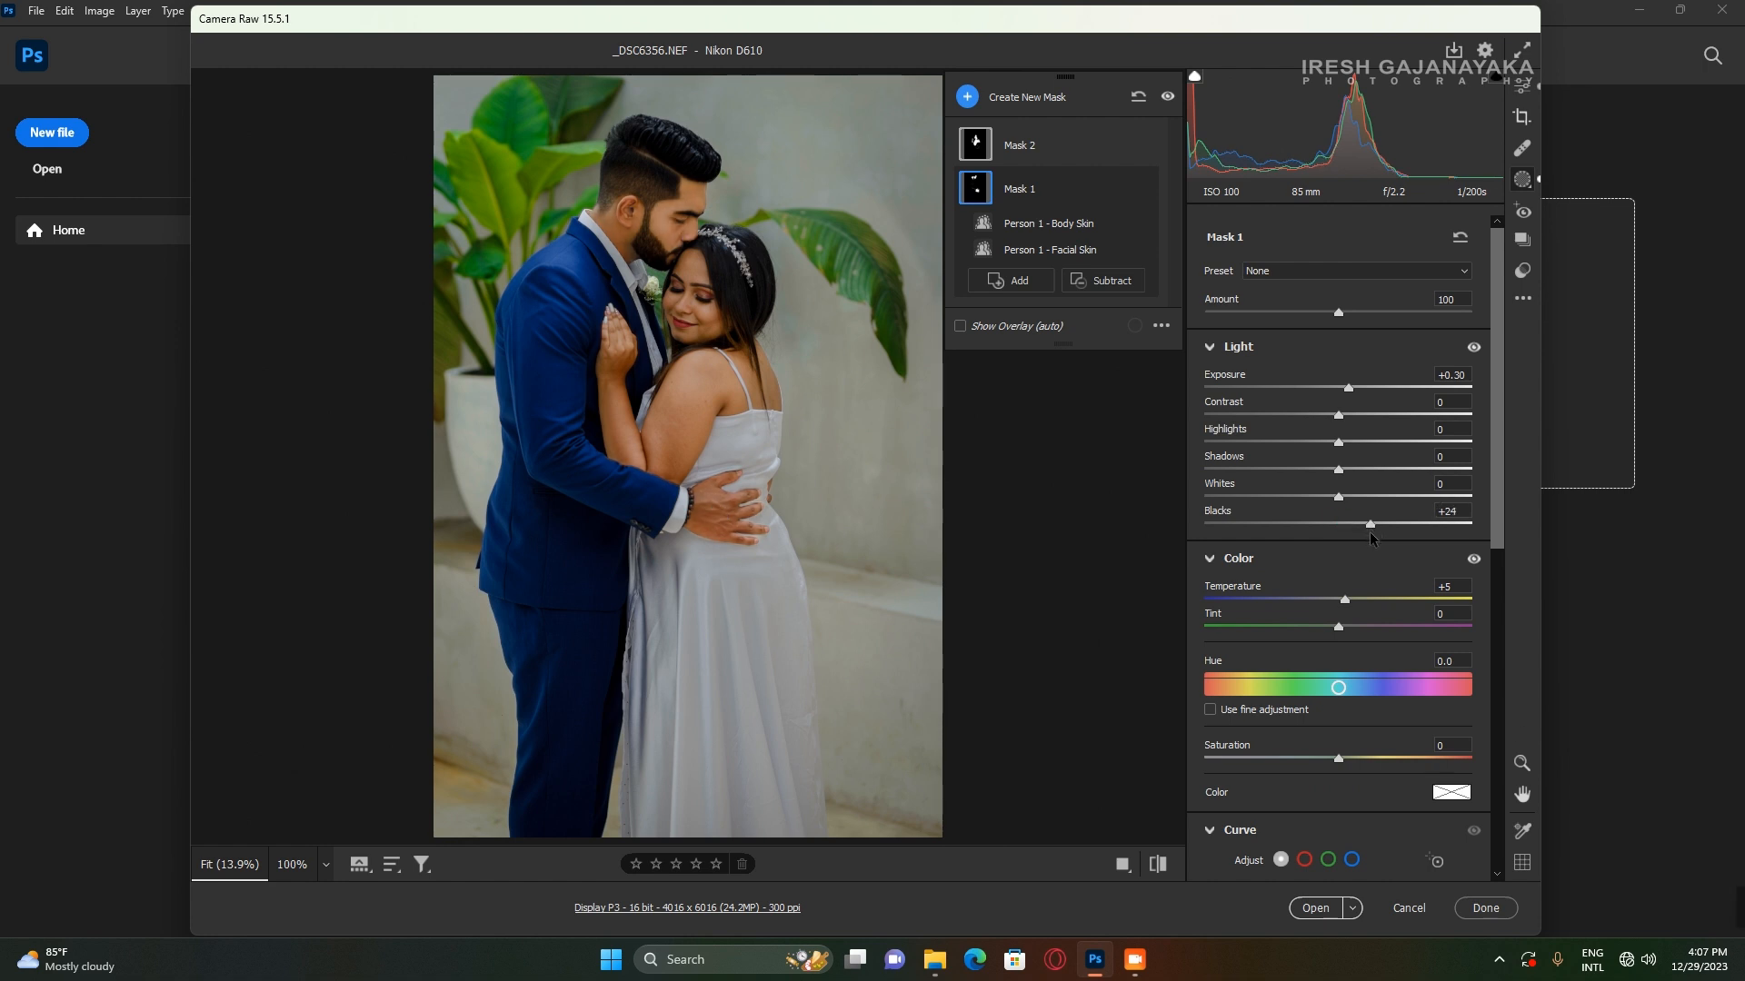
left_click_drag(1371, 531, 1370, 532)
left_click_drag(1338, 470, 1383, 470)
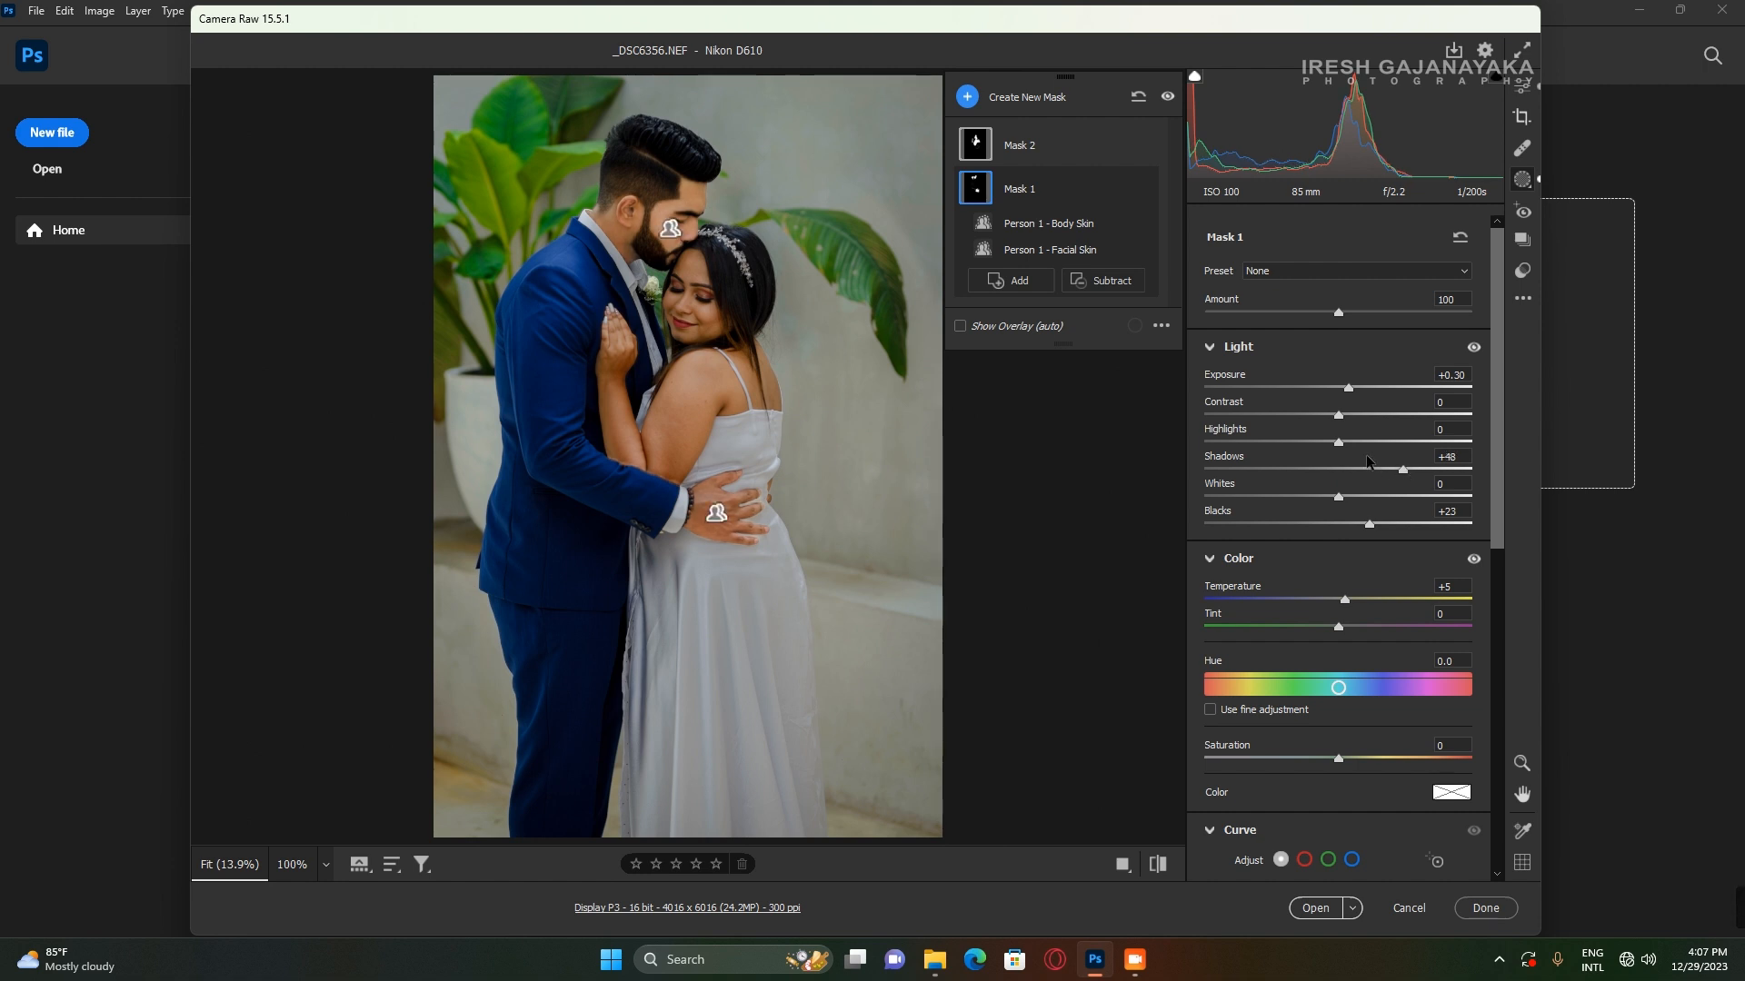
In the Person 1 skin mask, set Highlights to -36, Whites -7, Contrast -10, Temperature +6, Tint +7 and Clarity -25.
left_click_drag(1339, 442, 1291, 444)
mouse_move(1336, 498)
left_mouse_down()
mouse_move(1295, 499)
mouse_move(1327, 493)
left_mouse_up()
left_click_drag(1338, 415, 1325, 418)
left_click_drag(1345, 599, 1346, 599)
left_click_drag(1338, 627, 1348, 632)
left_click_drag(1500, 464, 1498, 721)
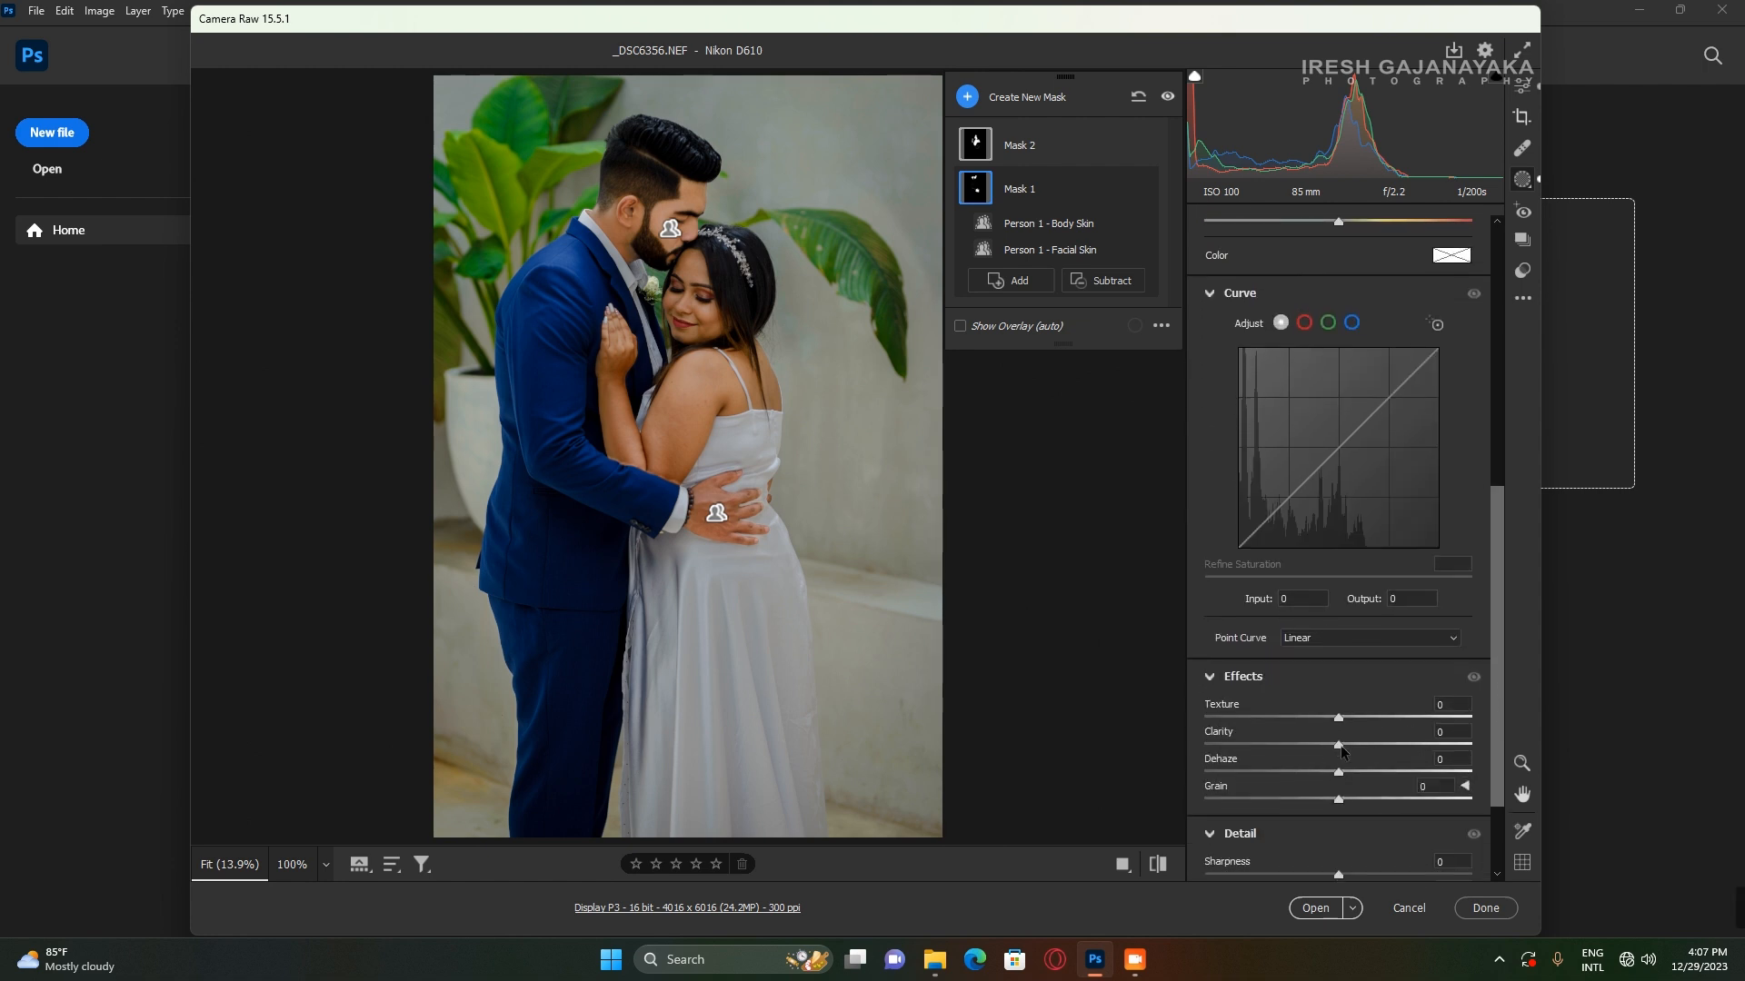
left_click_drag(1340, 743, 1307, 744)
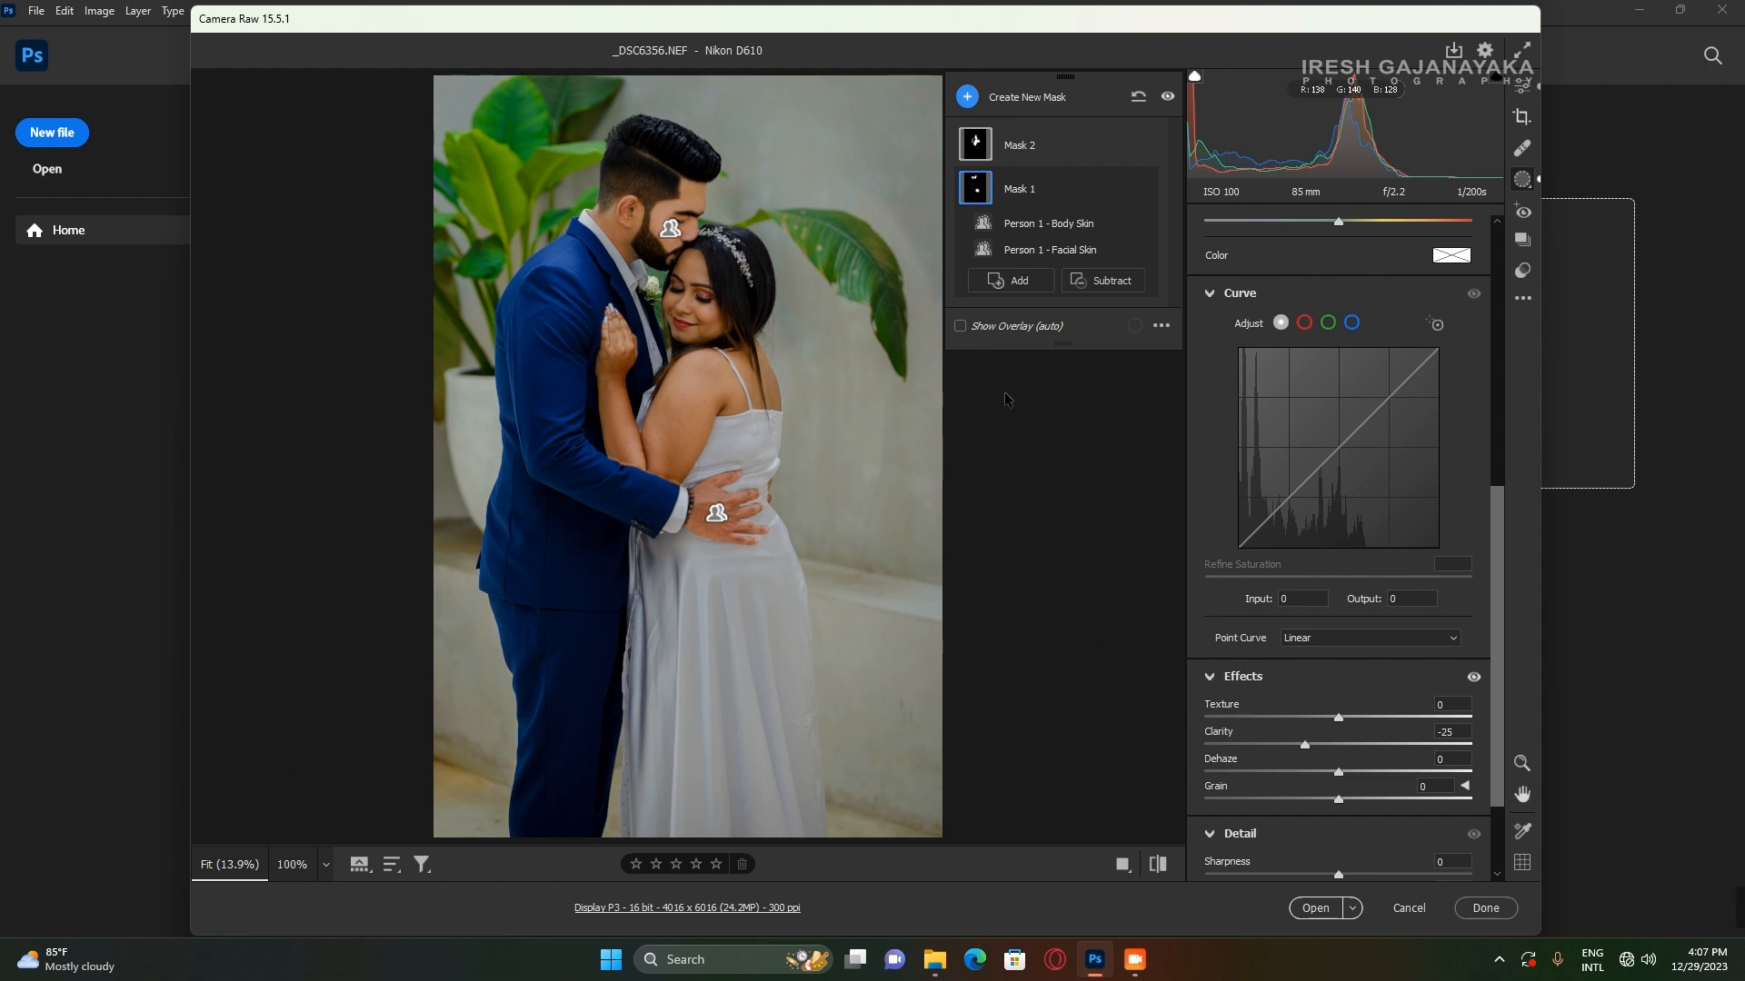
Toggle the Person 1 skin mask's visibility repeatedly to compare the skin before and after the adjustments.
left_click(1142, 188)
left_click(1142, 188)
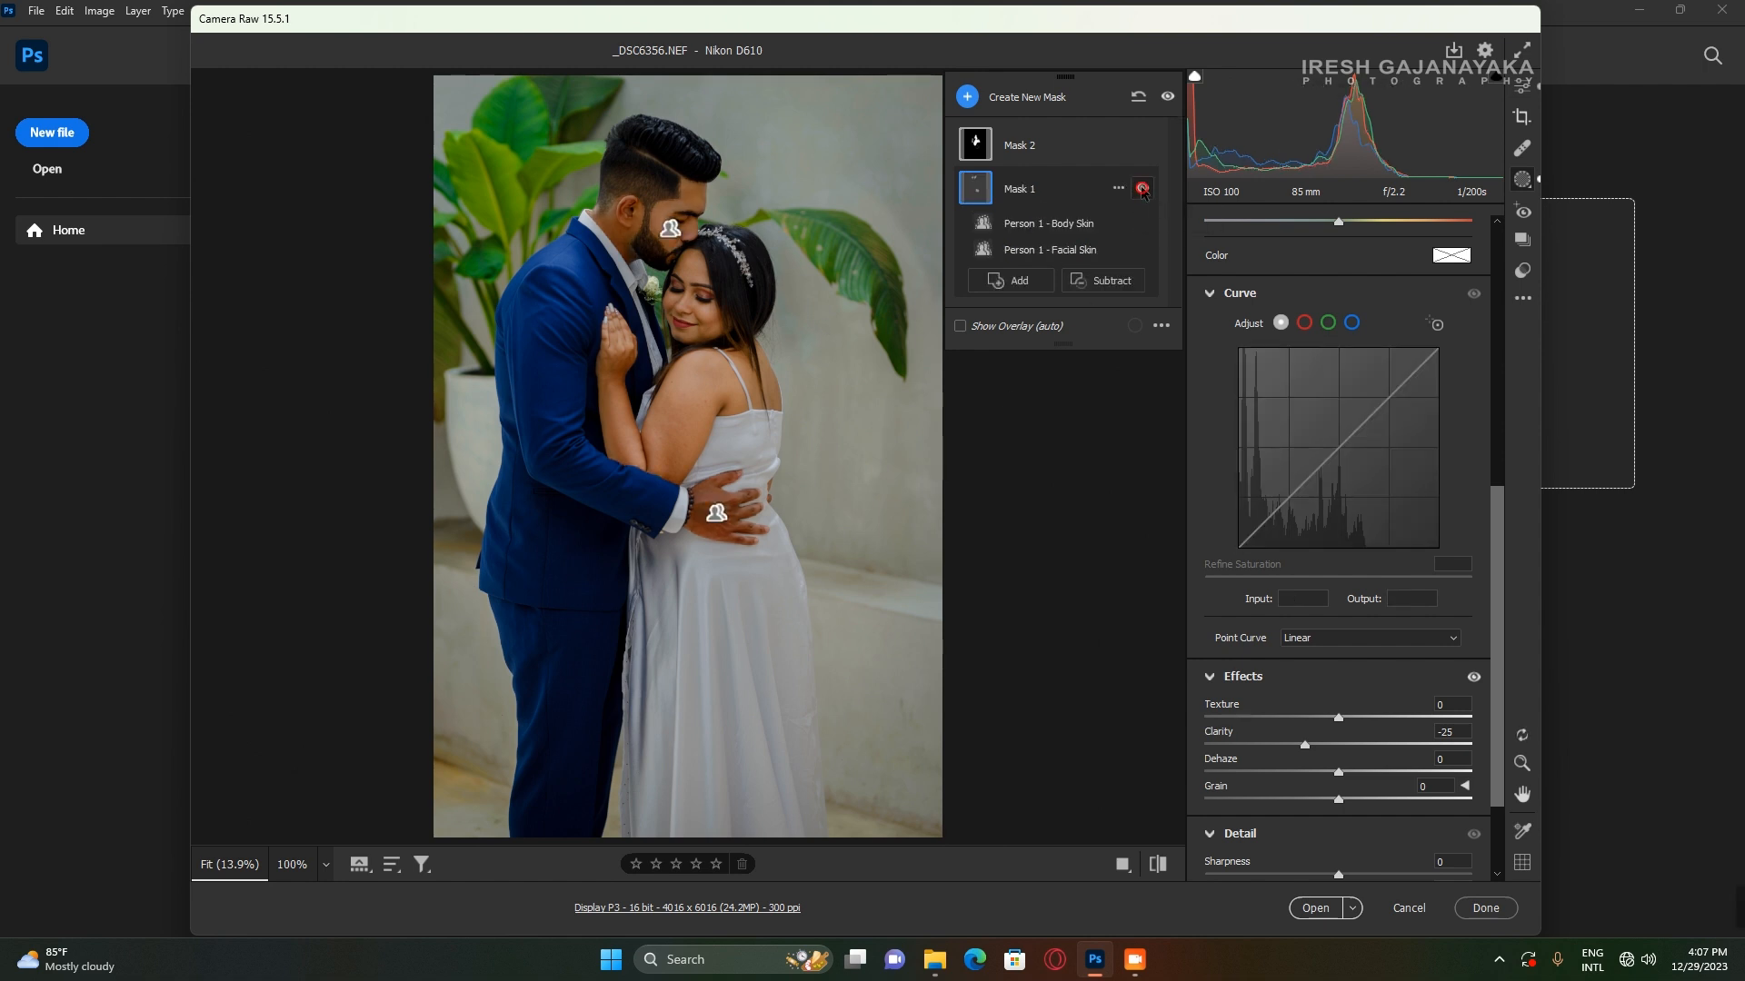
left_click(1142, 188)
left_click(1142, 188)
left_click(1143, 189)
left_click(1143, 188)
left_click(1142, 188)
left_click(1142, 188)
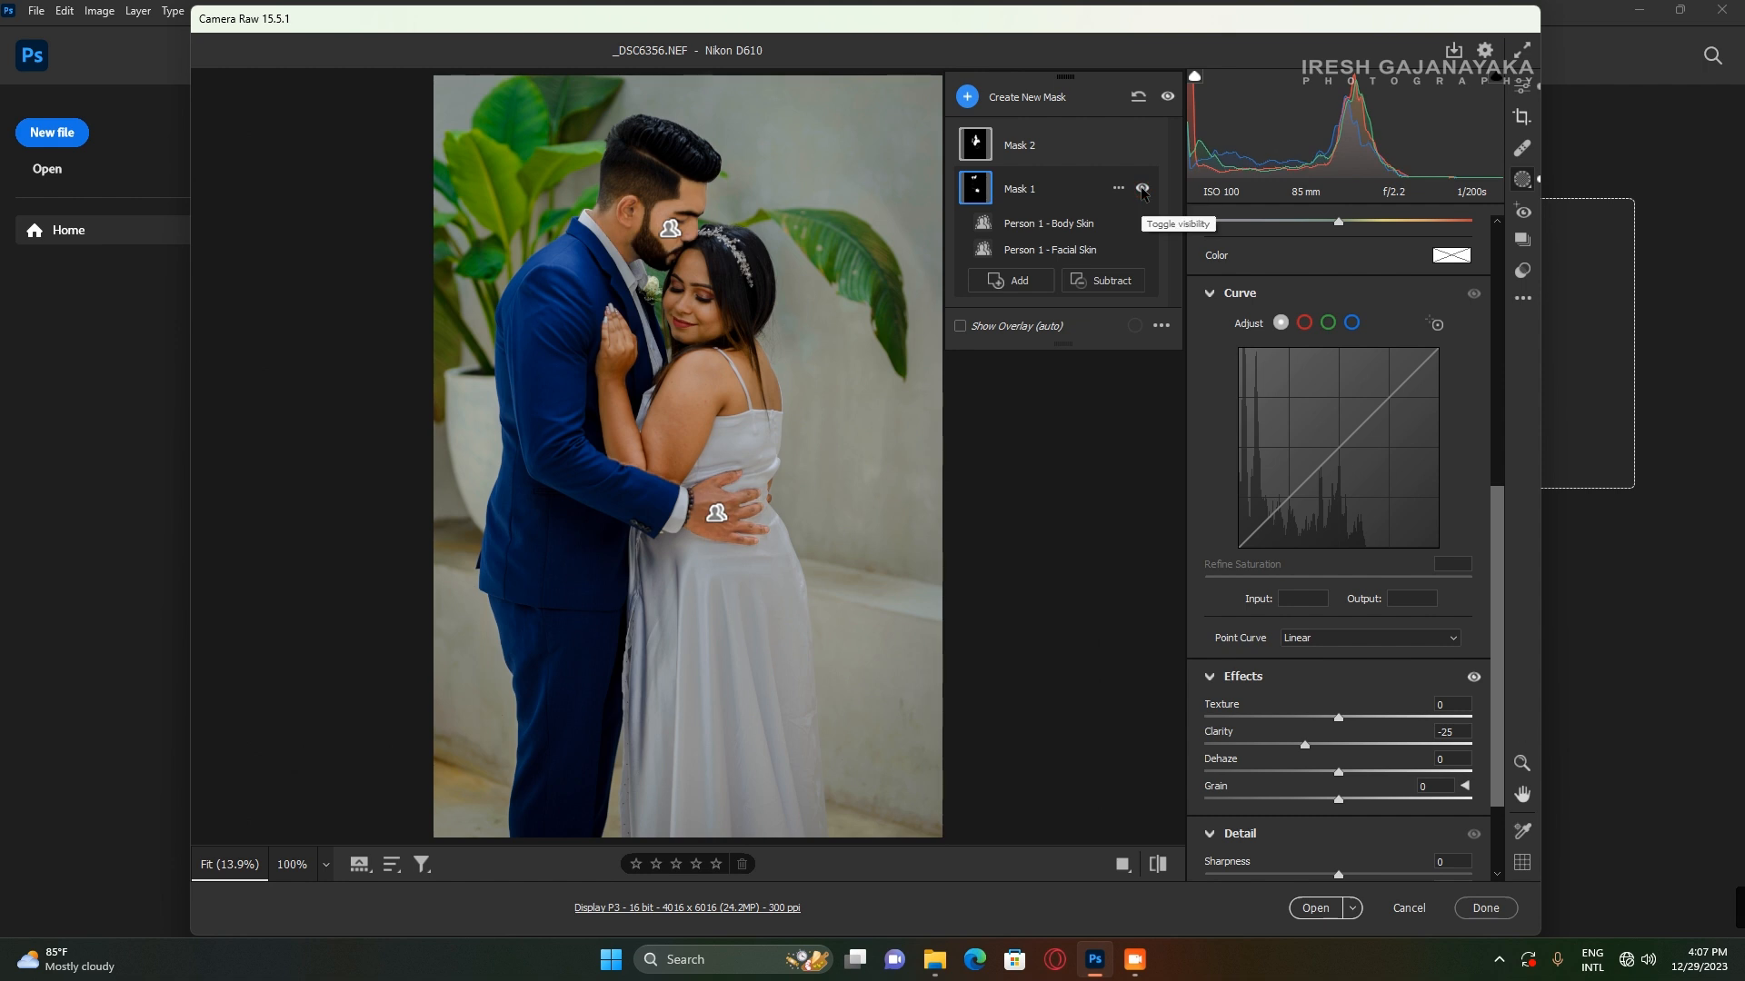
left_click(1142, 188)
left_click(1142, 188)
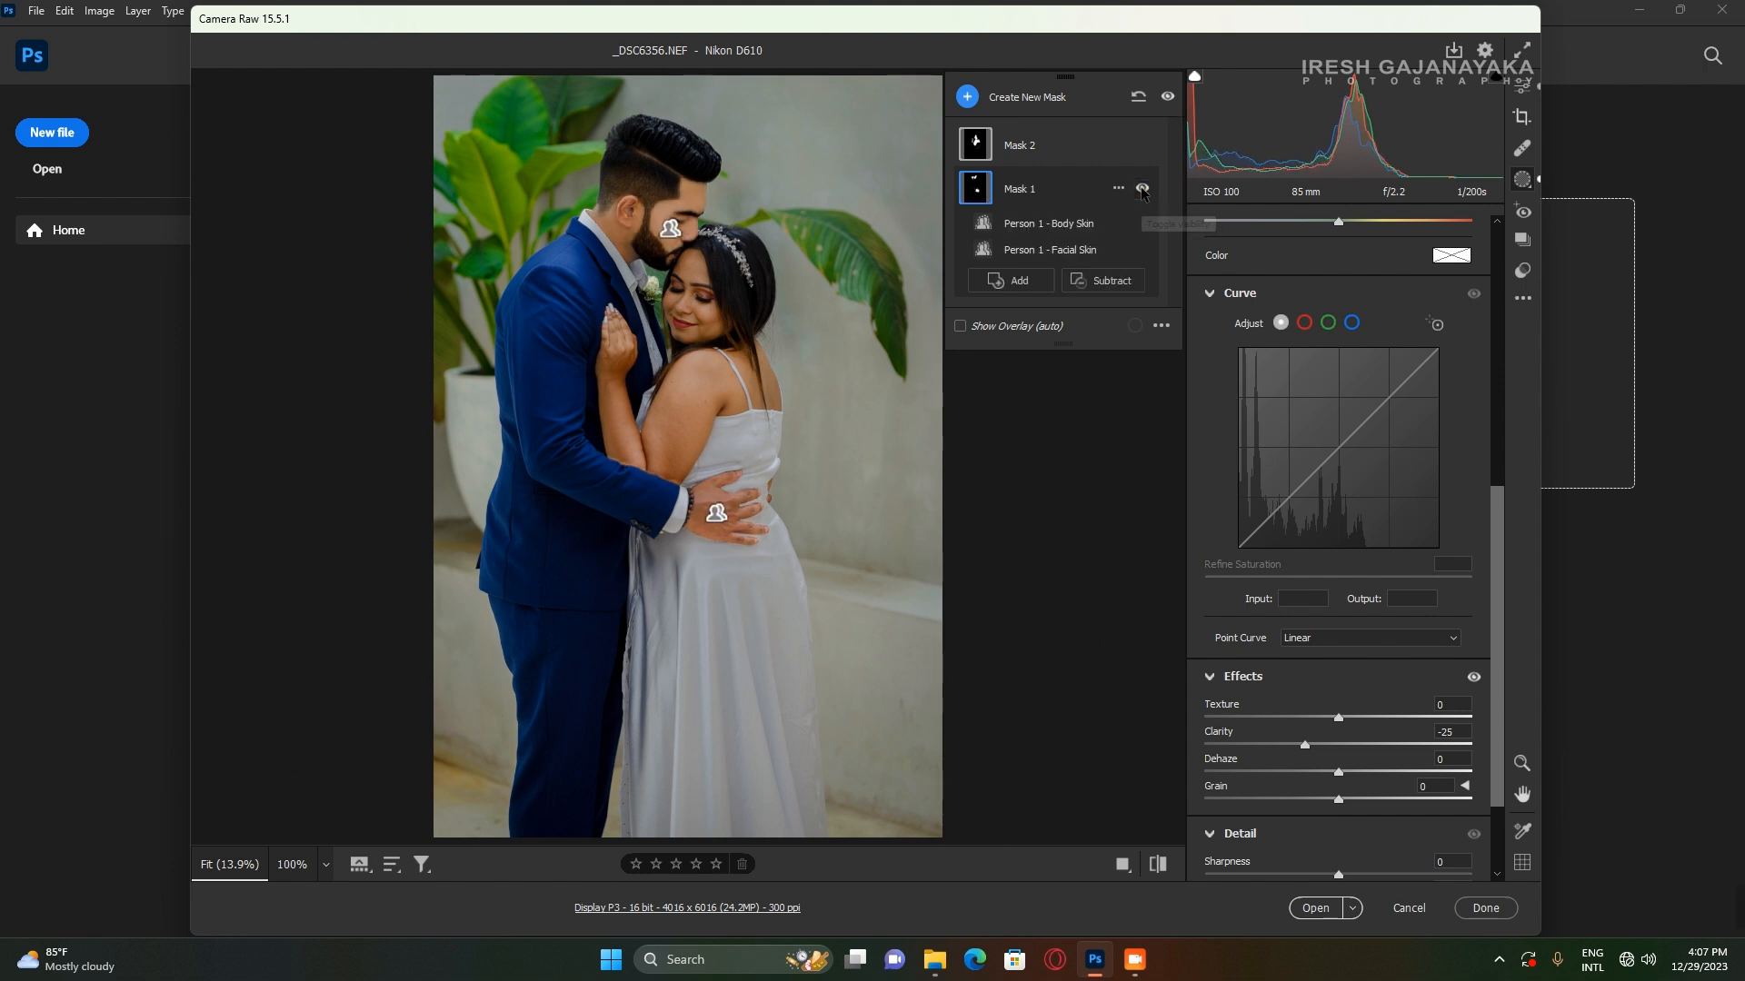
left_click(1142, 188)
left_click(1142, 188)
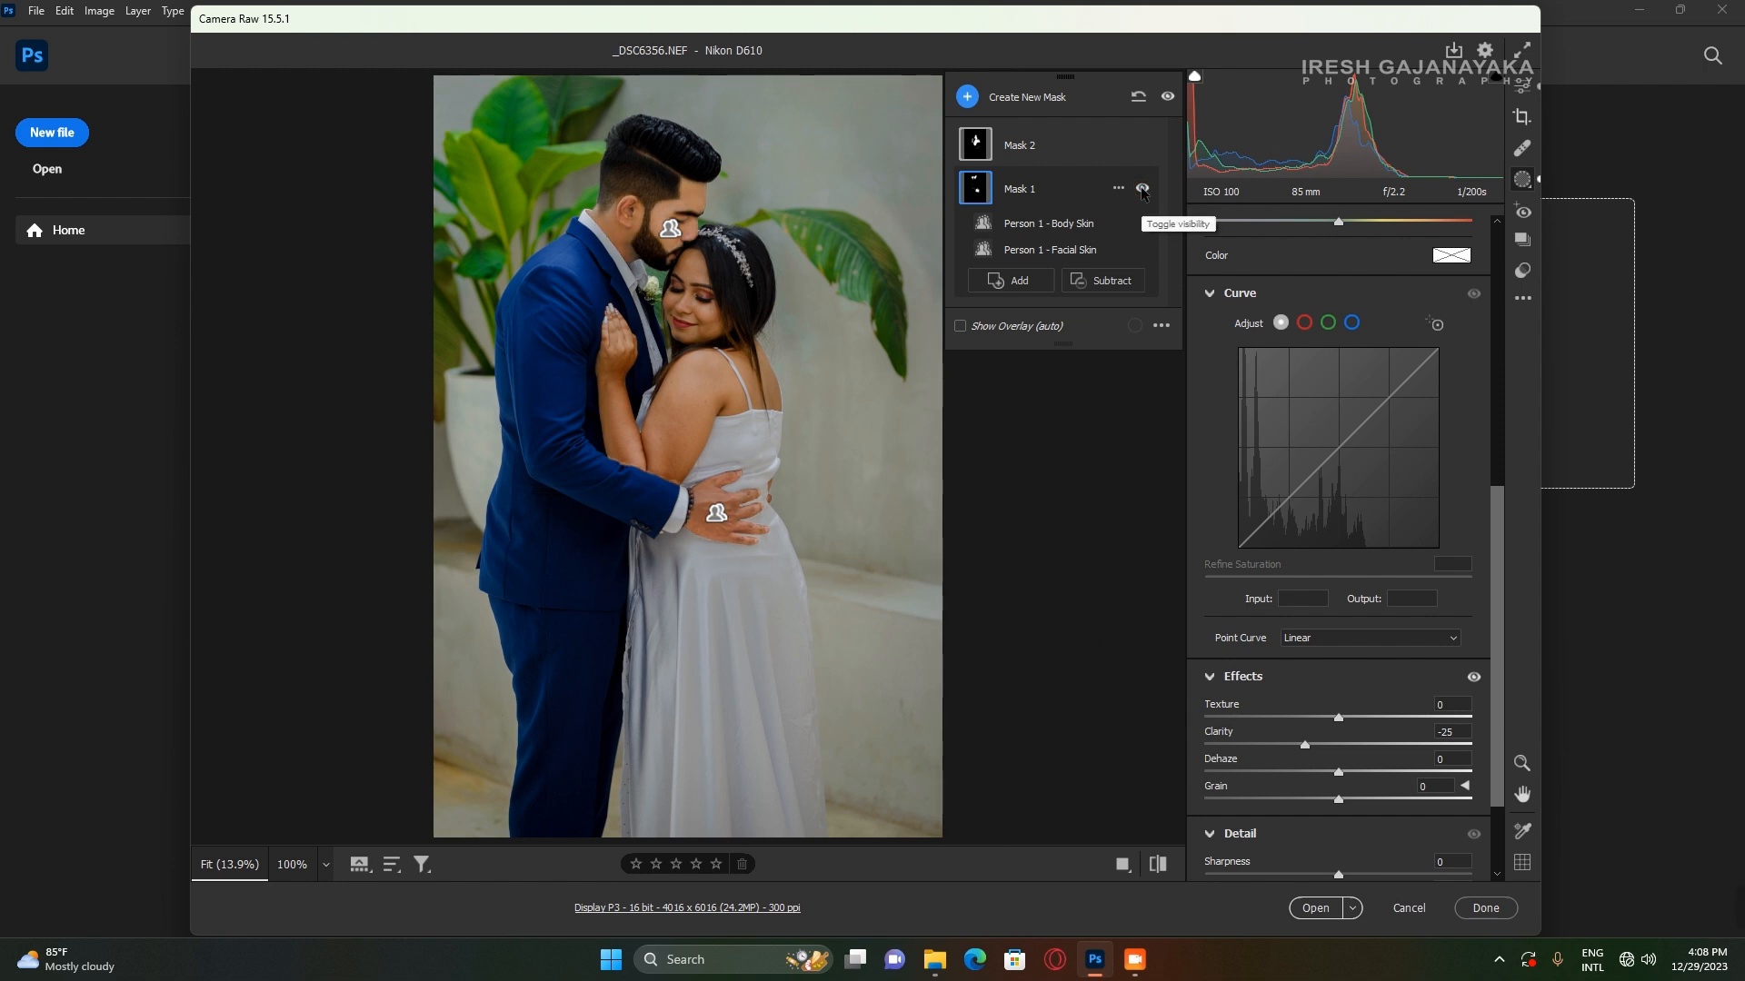
left_click(1142, 188)
left_click(1142, 188)
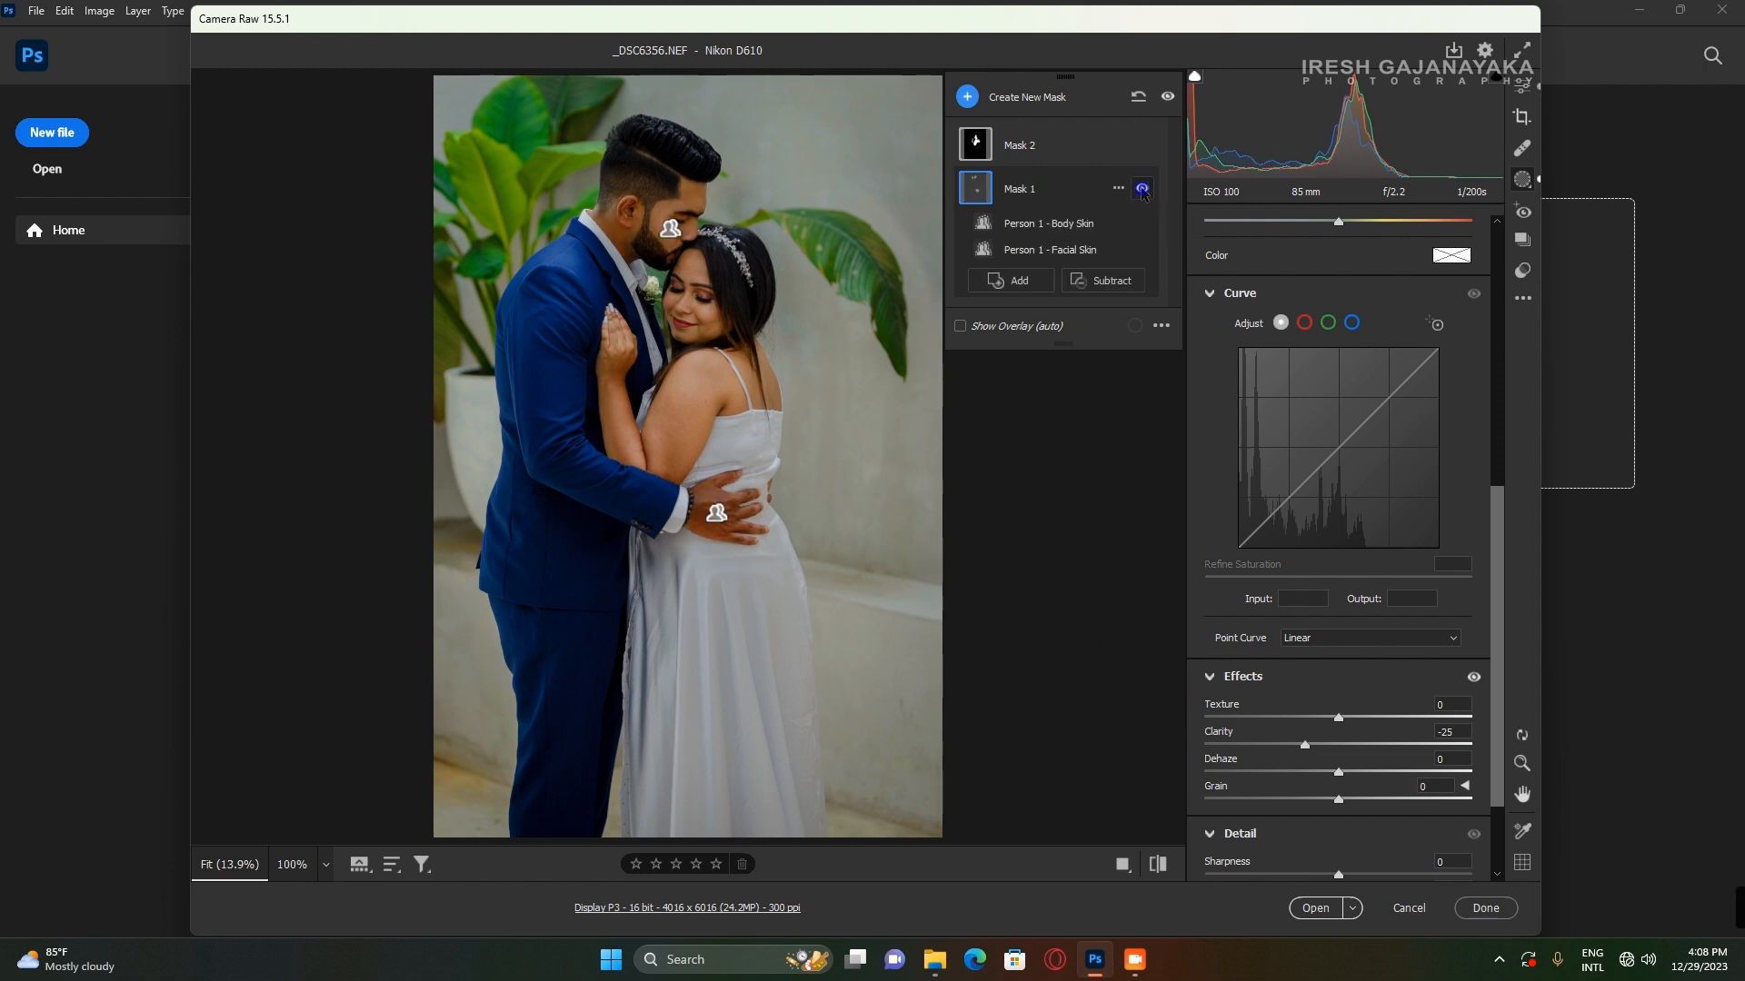
left_click(1142, 189)
left_click(1142, 188)
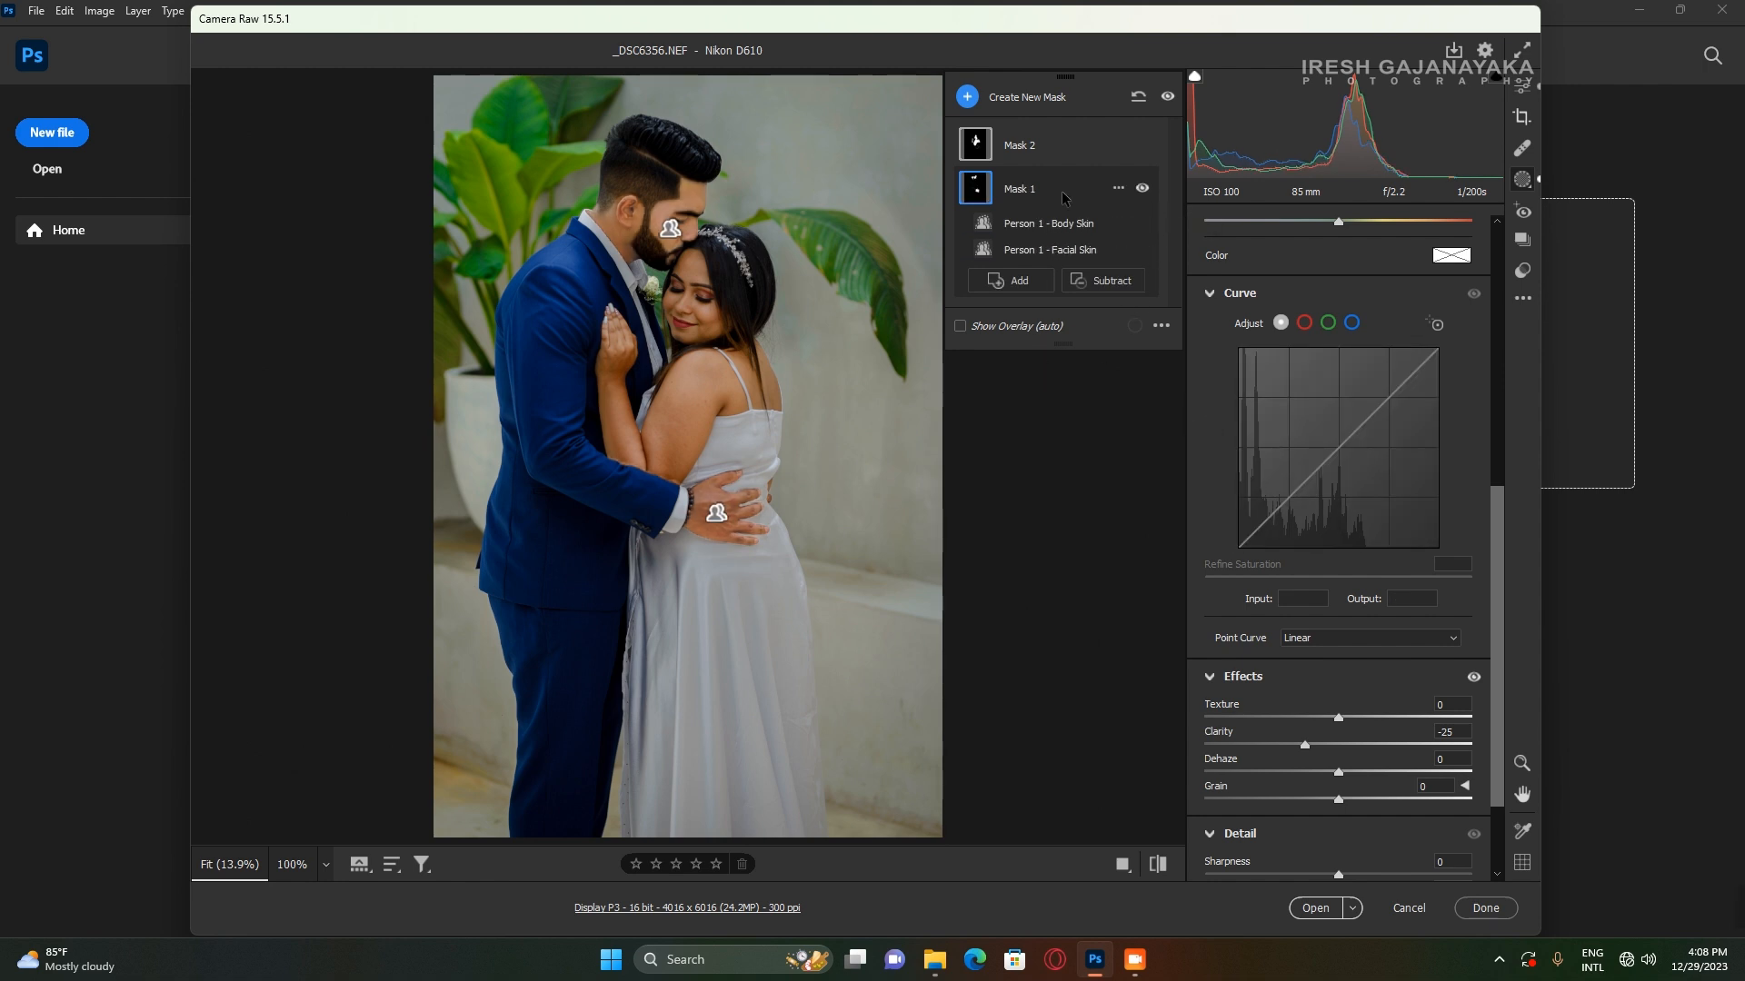
In the Person 2 skin mask, set Exposure +0.35, Contrast -11, Highlights -15, Shadows +28, Blacks +8, Temperature +4, Tint +5 and Clarity -9.
left_click(1043, 150)
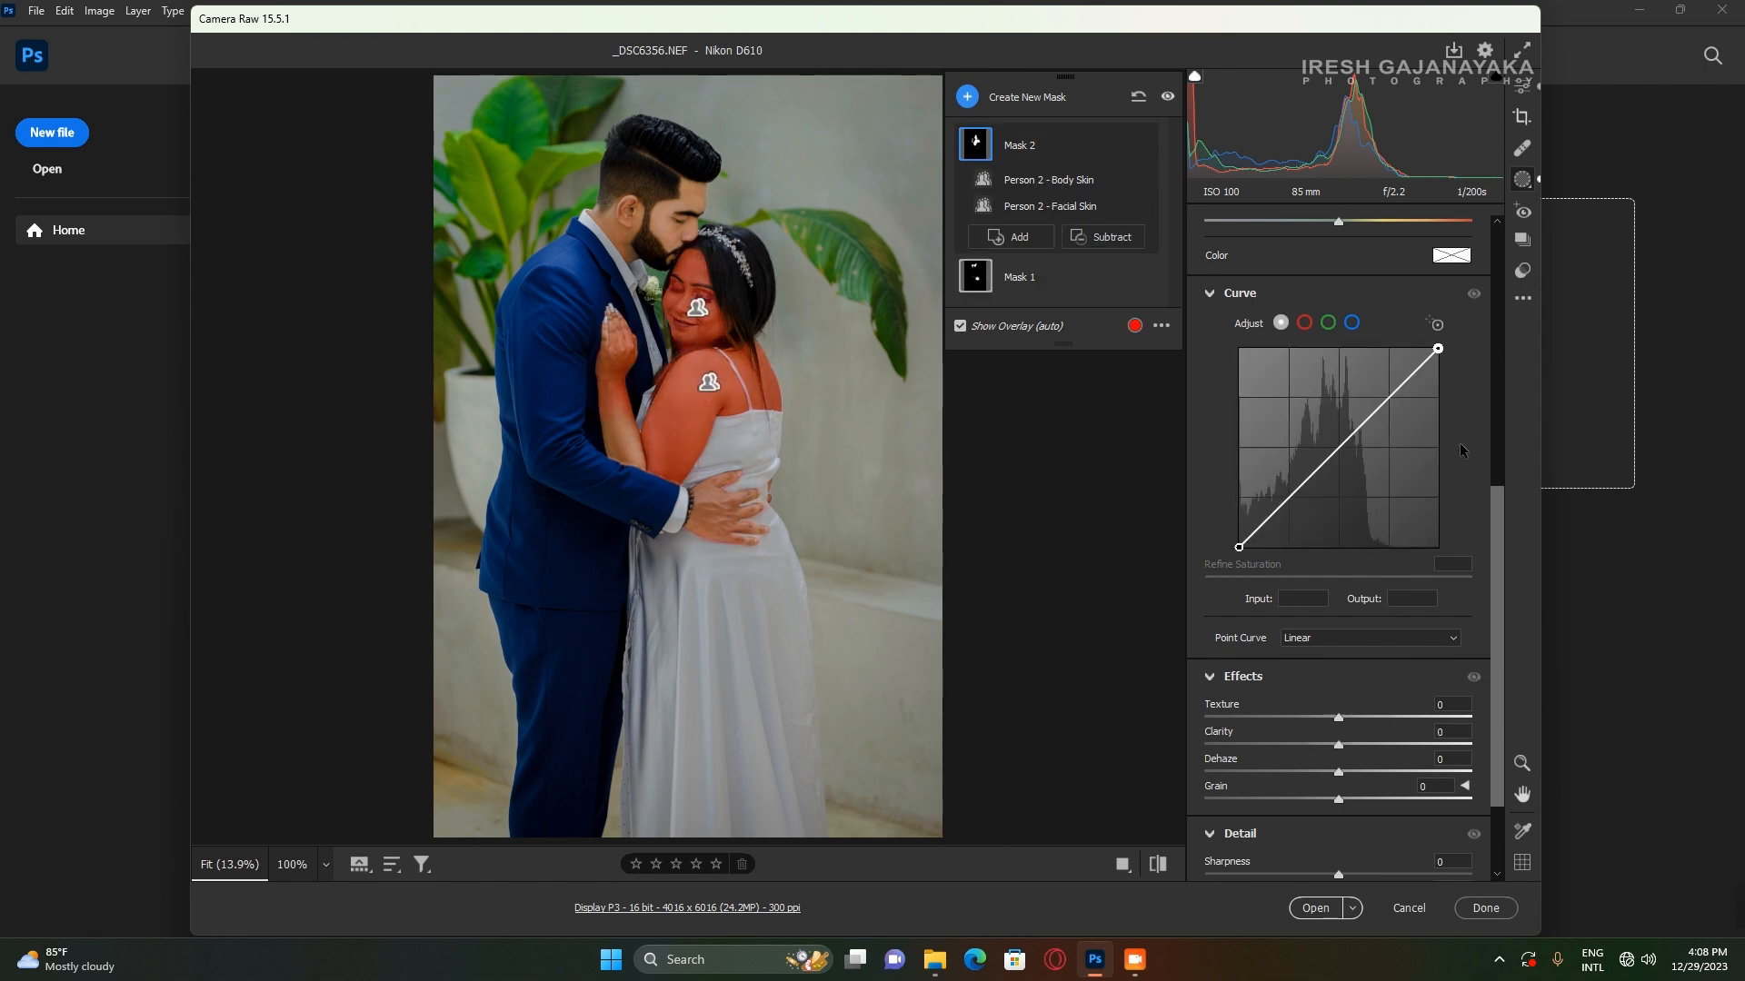
scroll(1459, 443, "up", 5)
scroll(1445, 431, "up", 2)
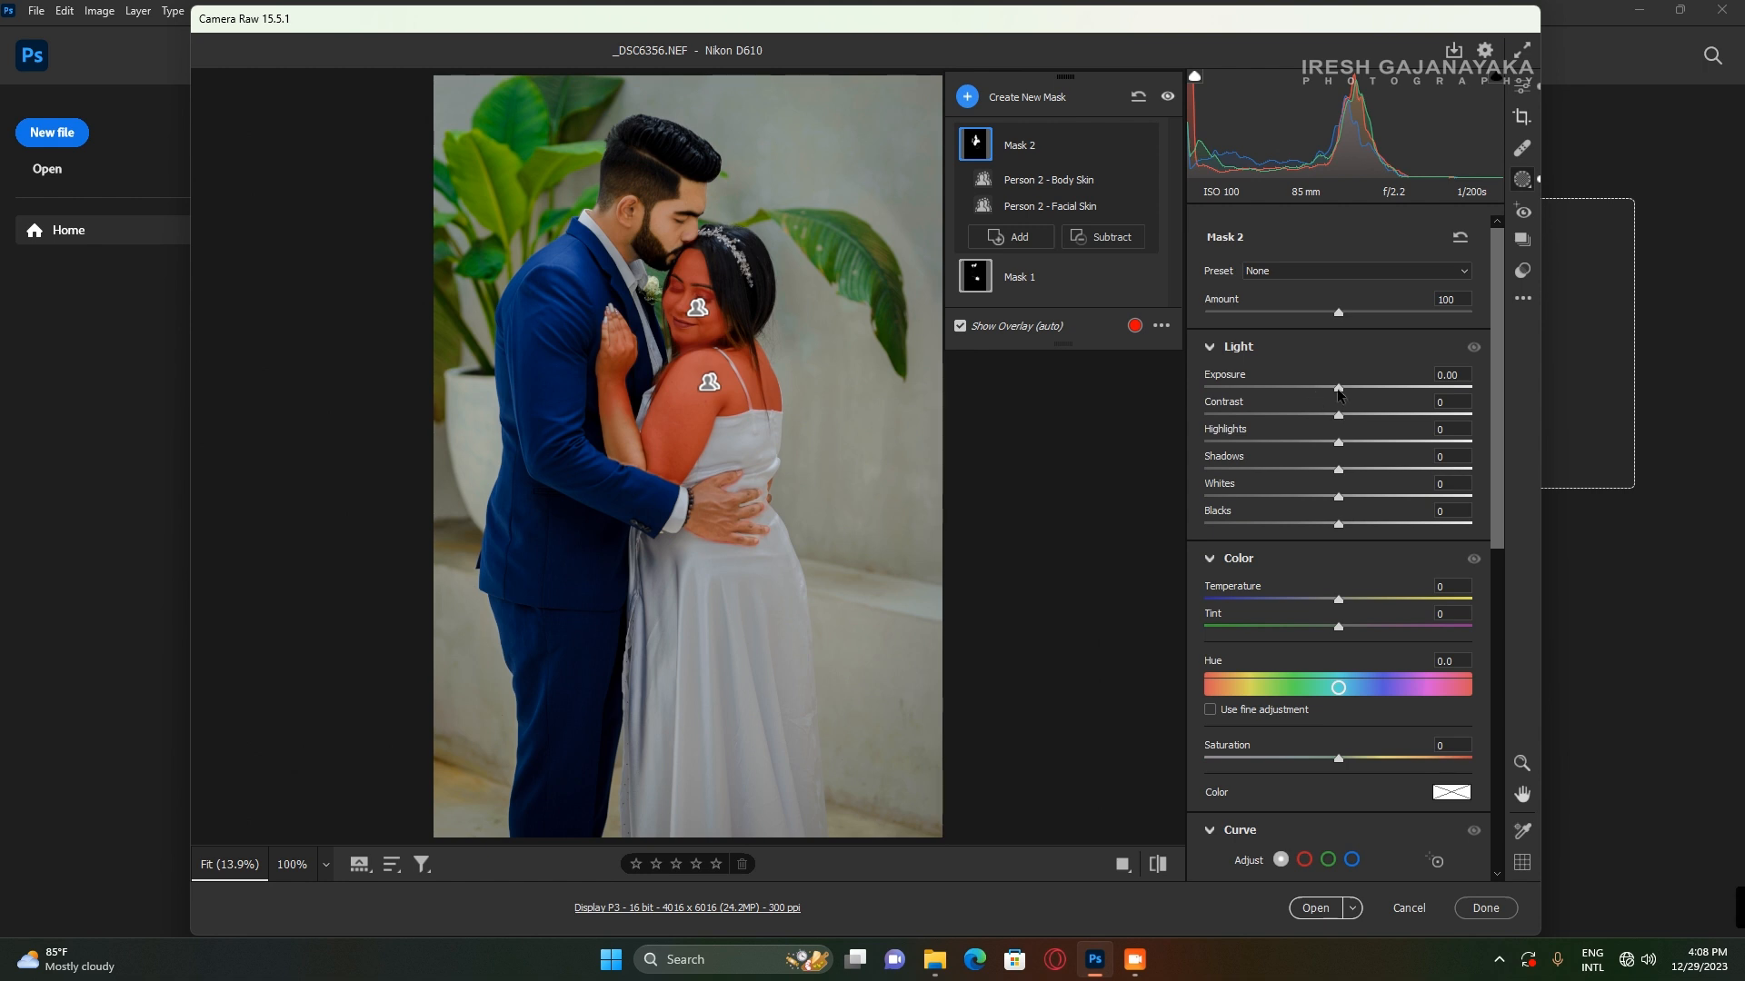
left_click_drag(1342, 388, 1323, 420)
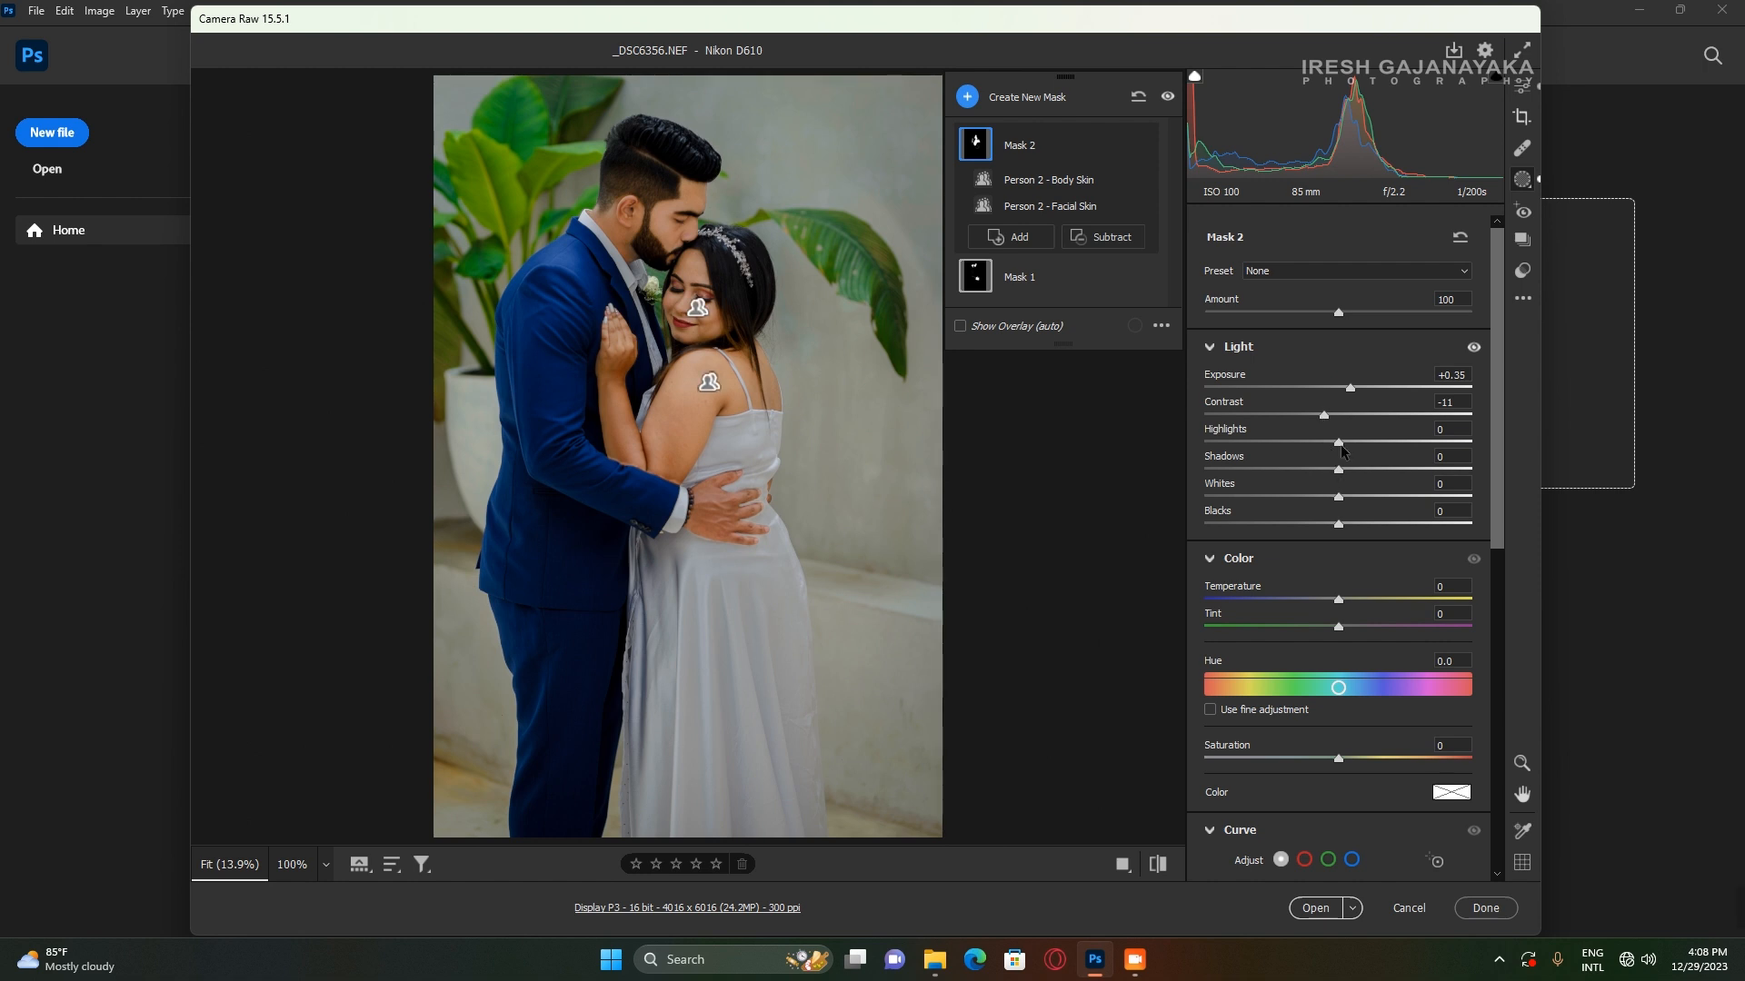
left_click_drag(1338, 443, 1352, 529)
left_click_drag(1339, 600, 1349, 627)
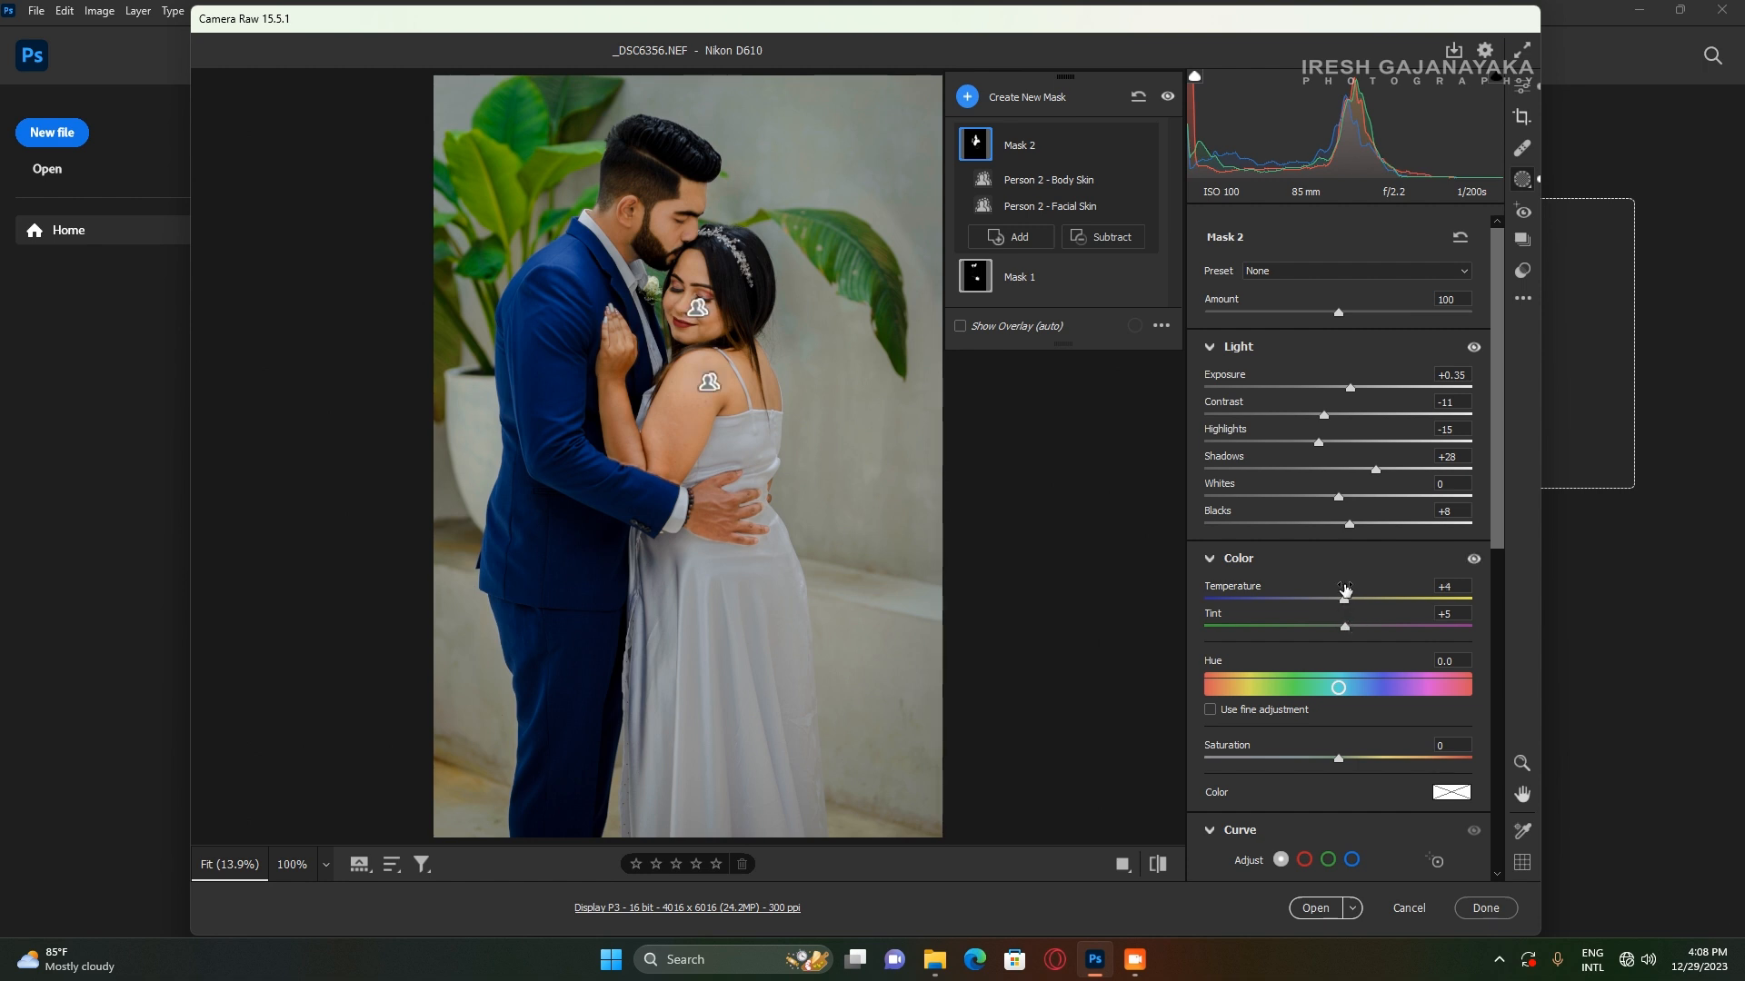
left_click_drag(1498, 509, 1497, 768)
left_click_drag(1338, 737, 1327, 738)
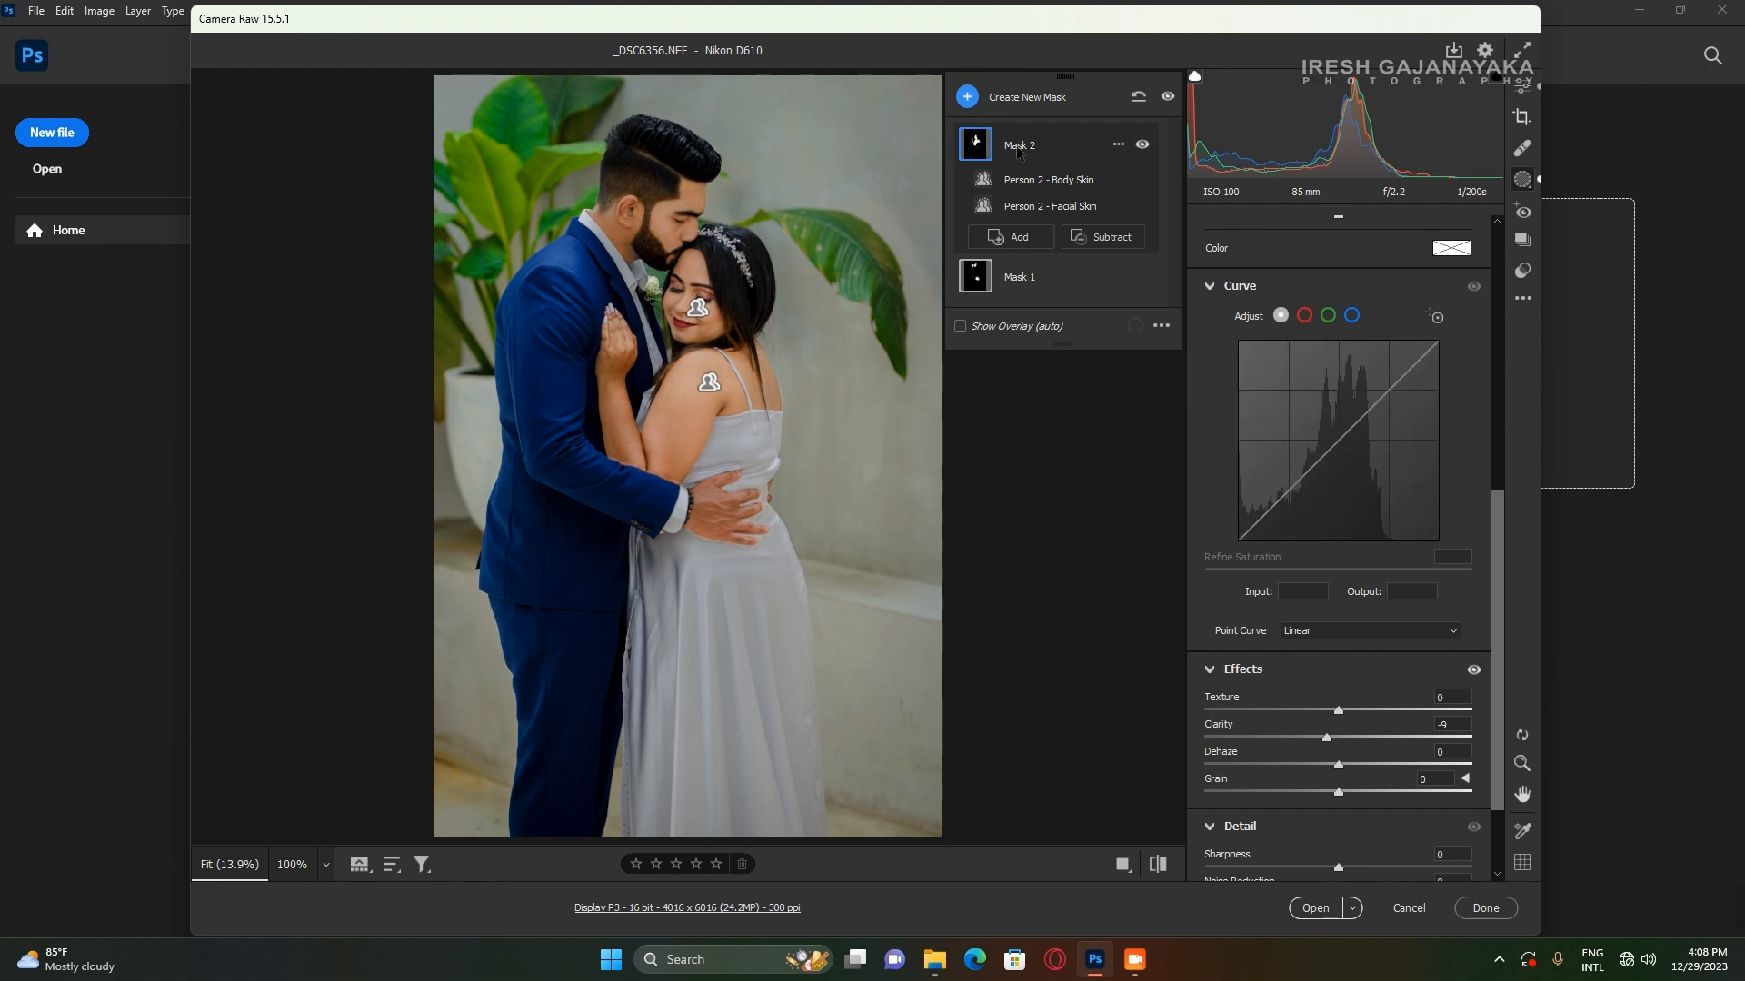
Compare Person 2's skin with and without its mask adjustments by toggling the mask's visibility.
left_click(1142, 146)
left_click(1141, 145)
left_click(1142, 146)
left_click(1142, 146)
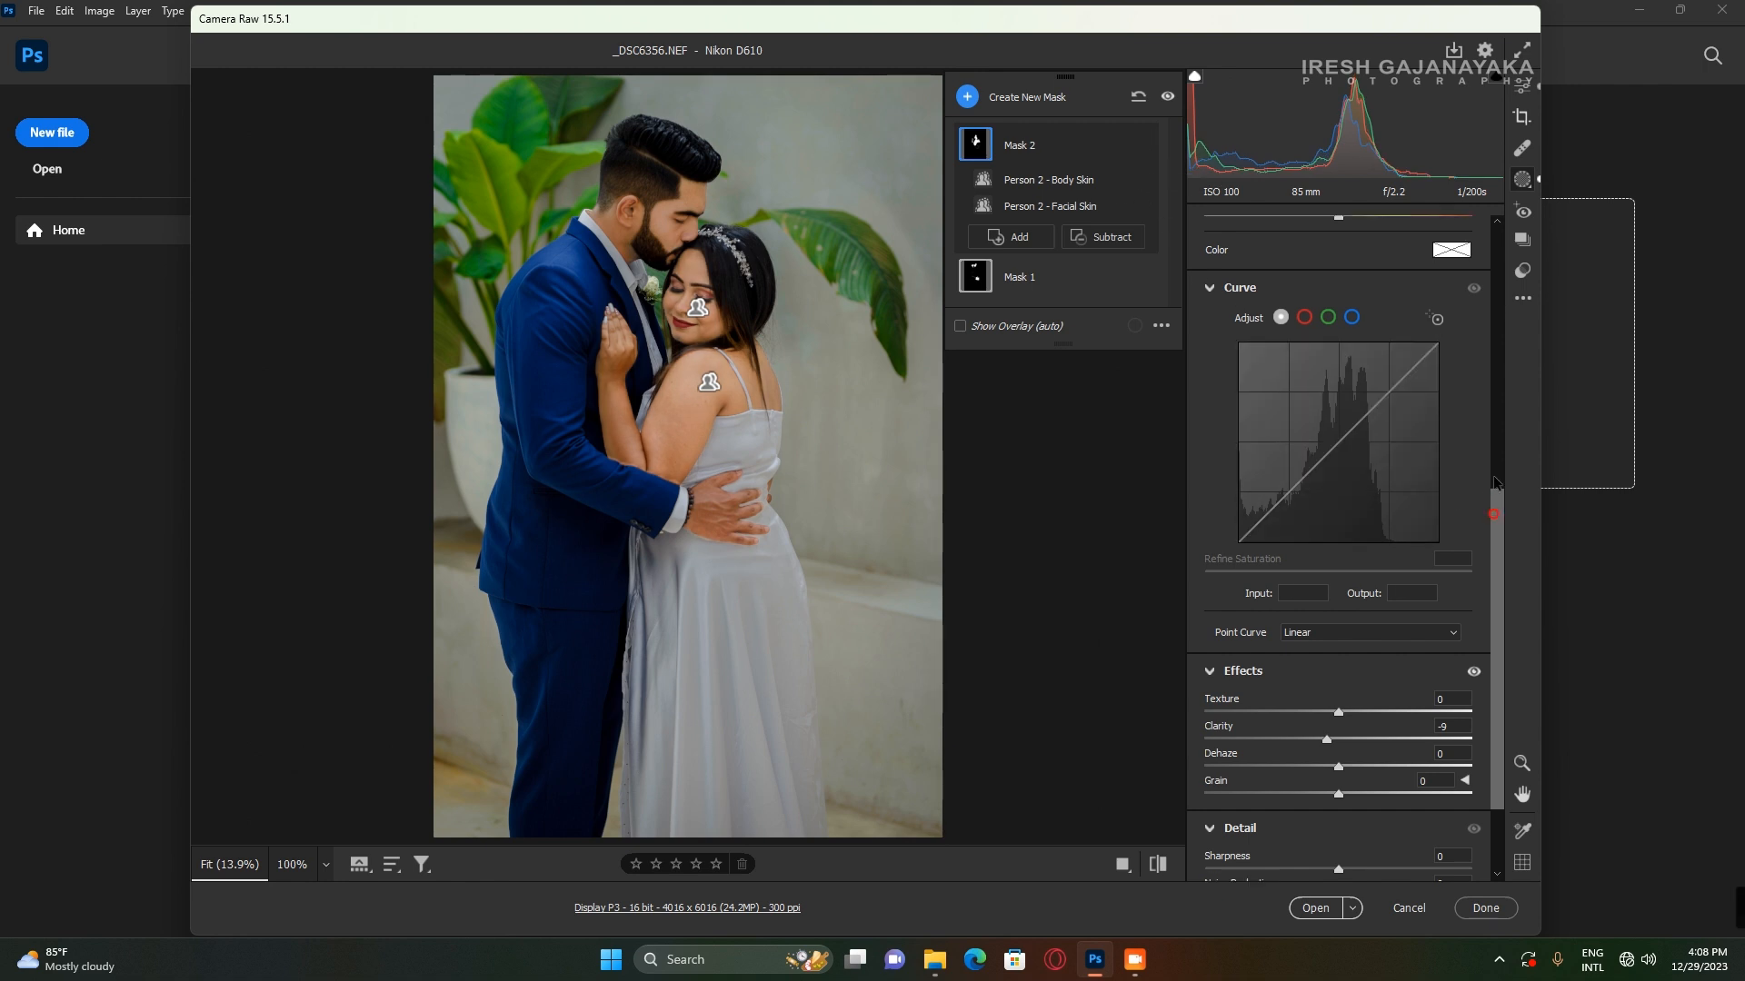
Raise Shadows slightly in the Person 2 skin mask and set Shadows to +67 in the Person 1 skin mask.
scroll(1485, 285, "up", 5)
scroll(1485, 278, "up", 2)
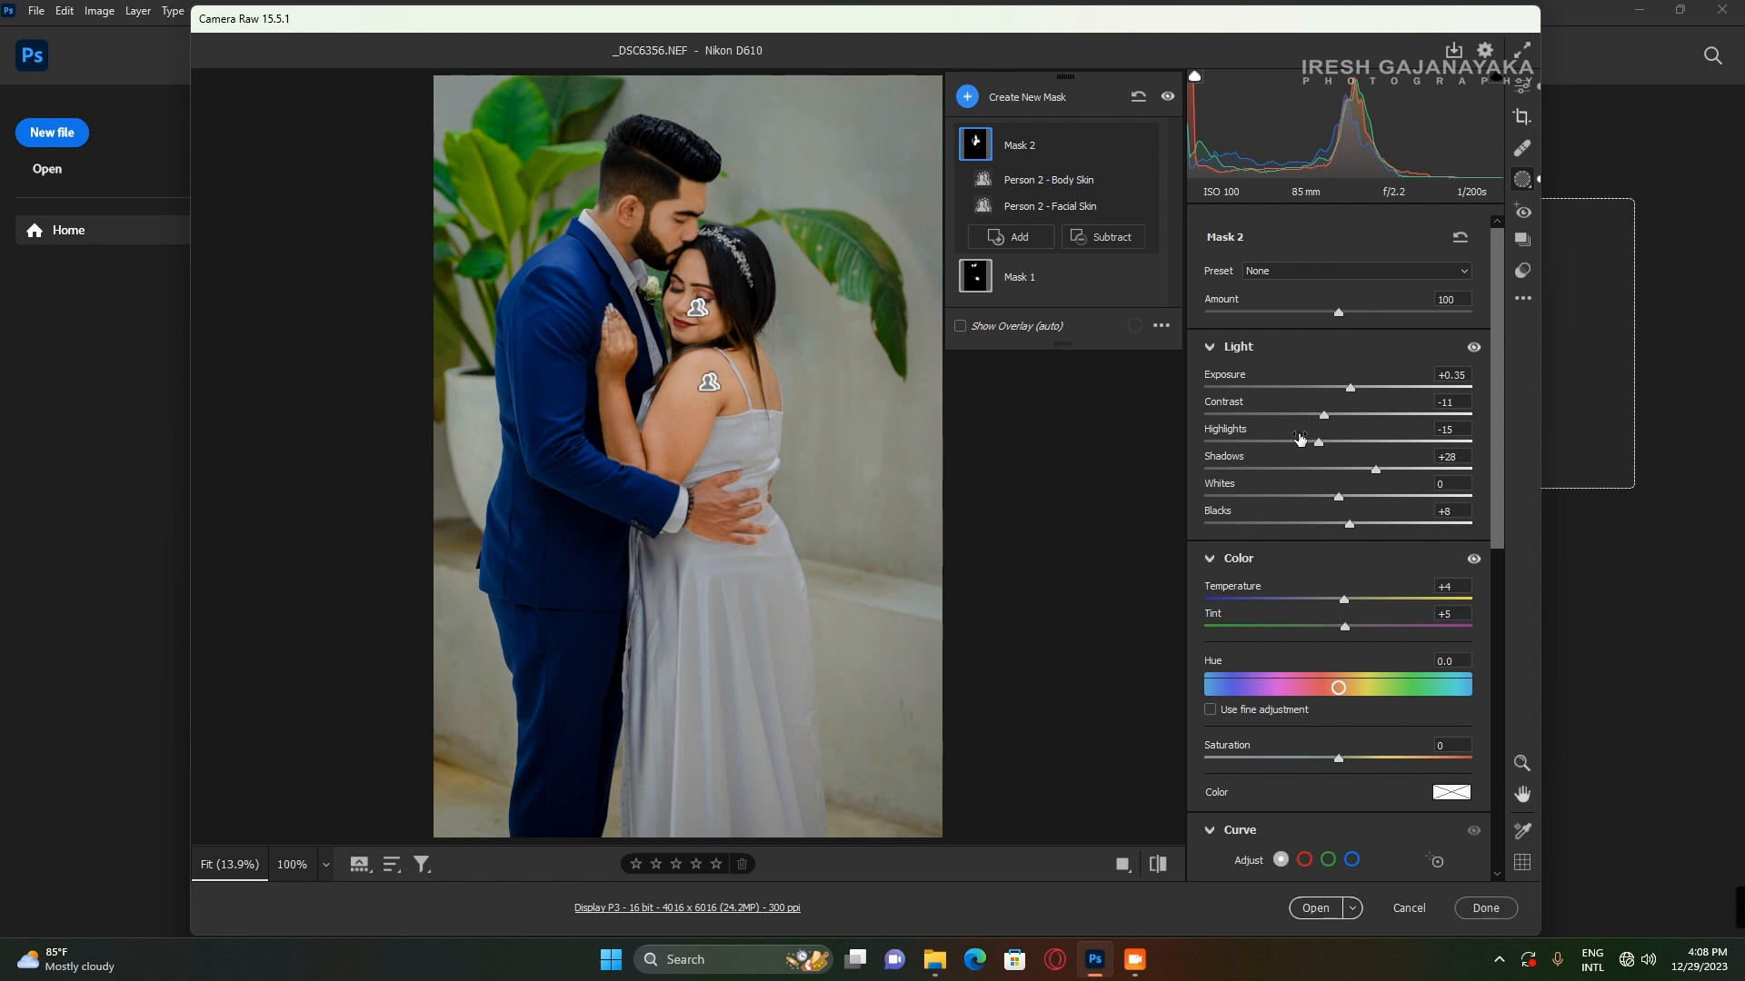
left_click_drag(1376, 471, 1380, 473)
left_click(1077, 275)
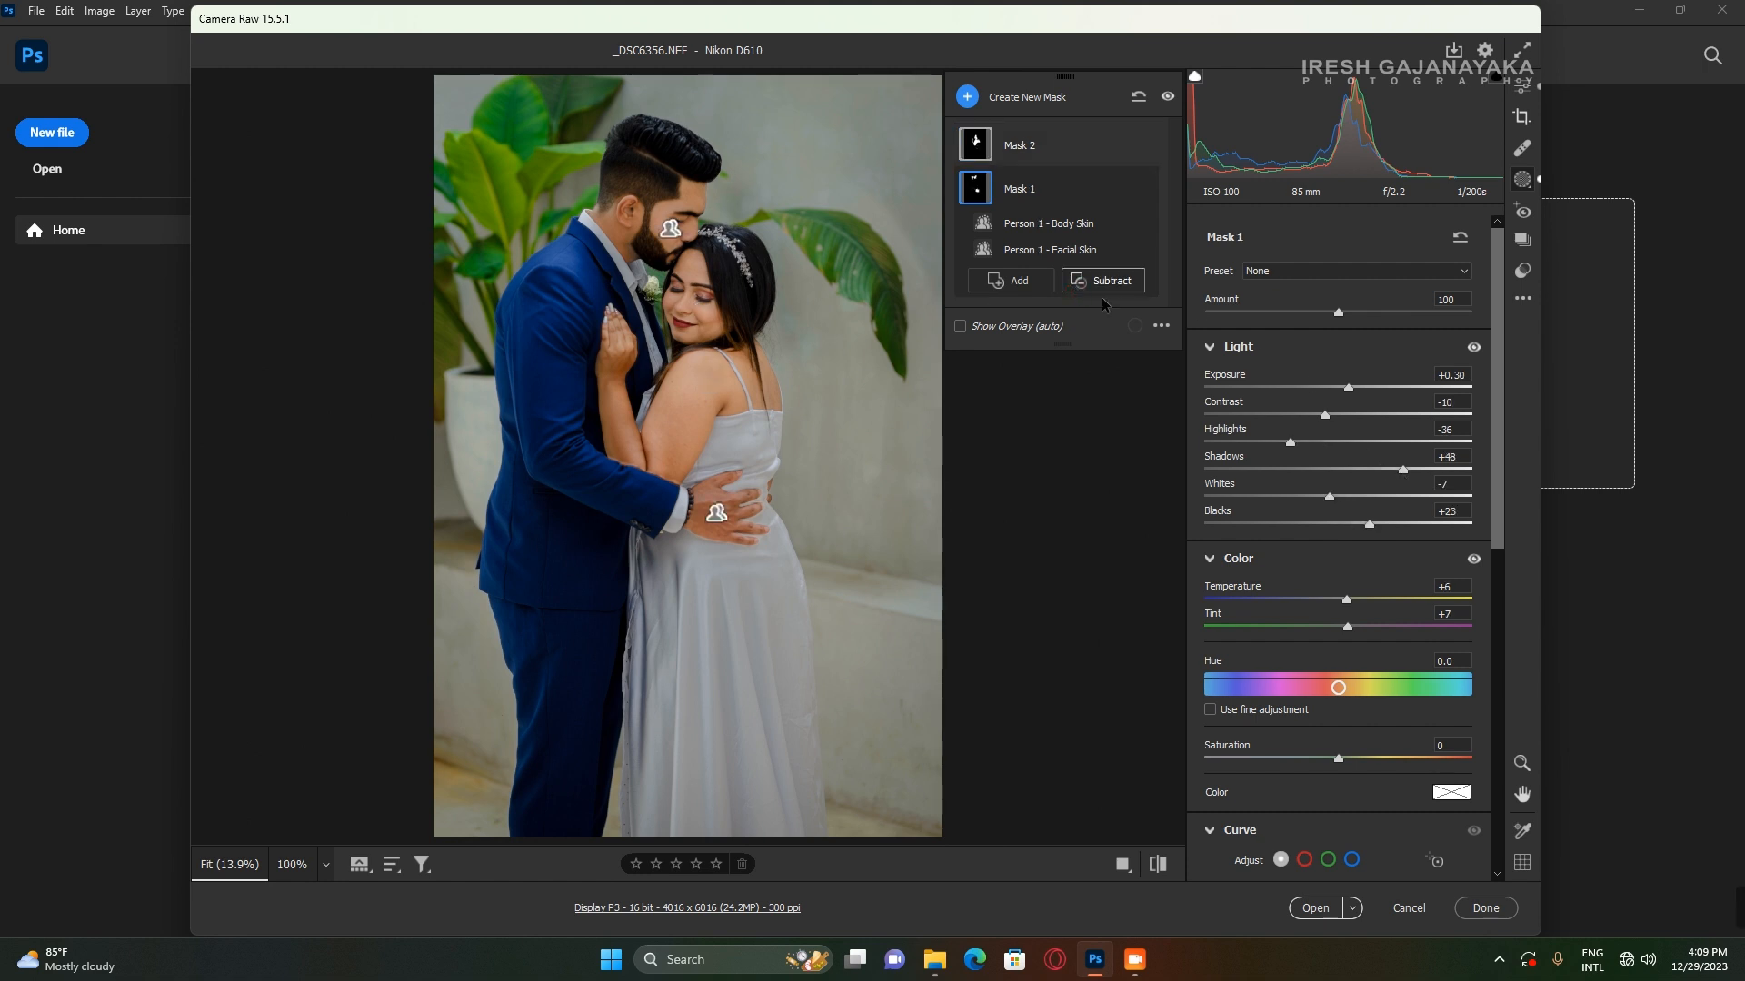
left_click_drag(1404, 473, 1414, 472)
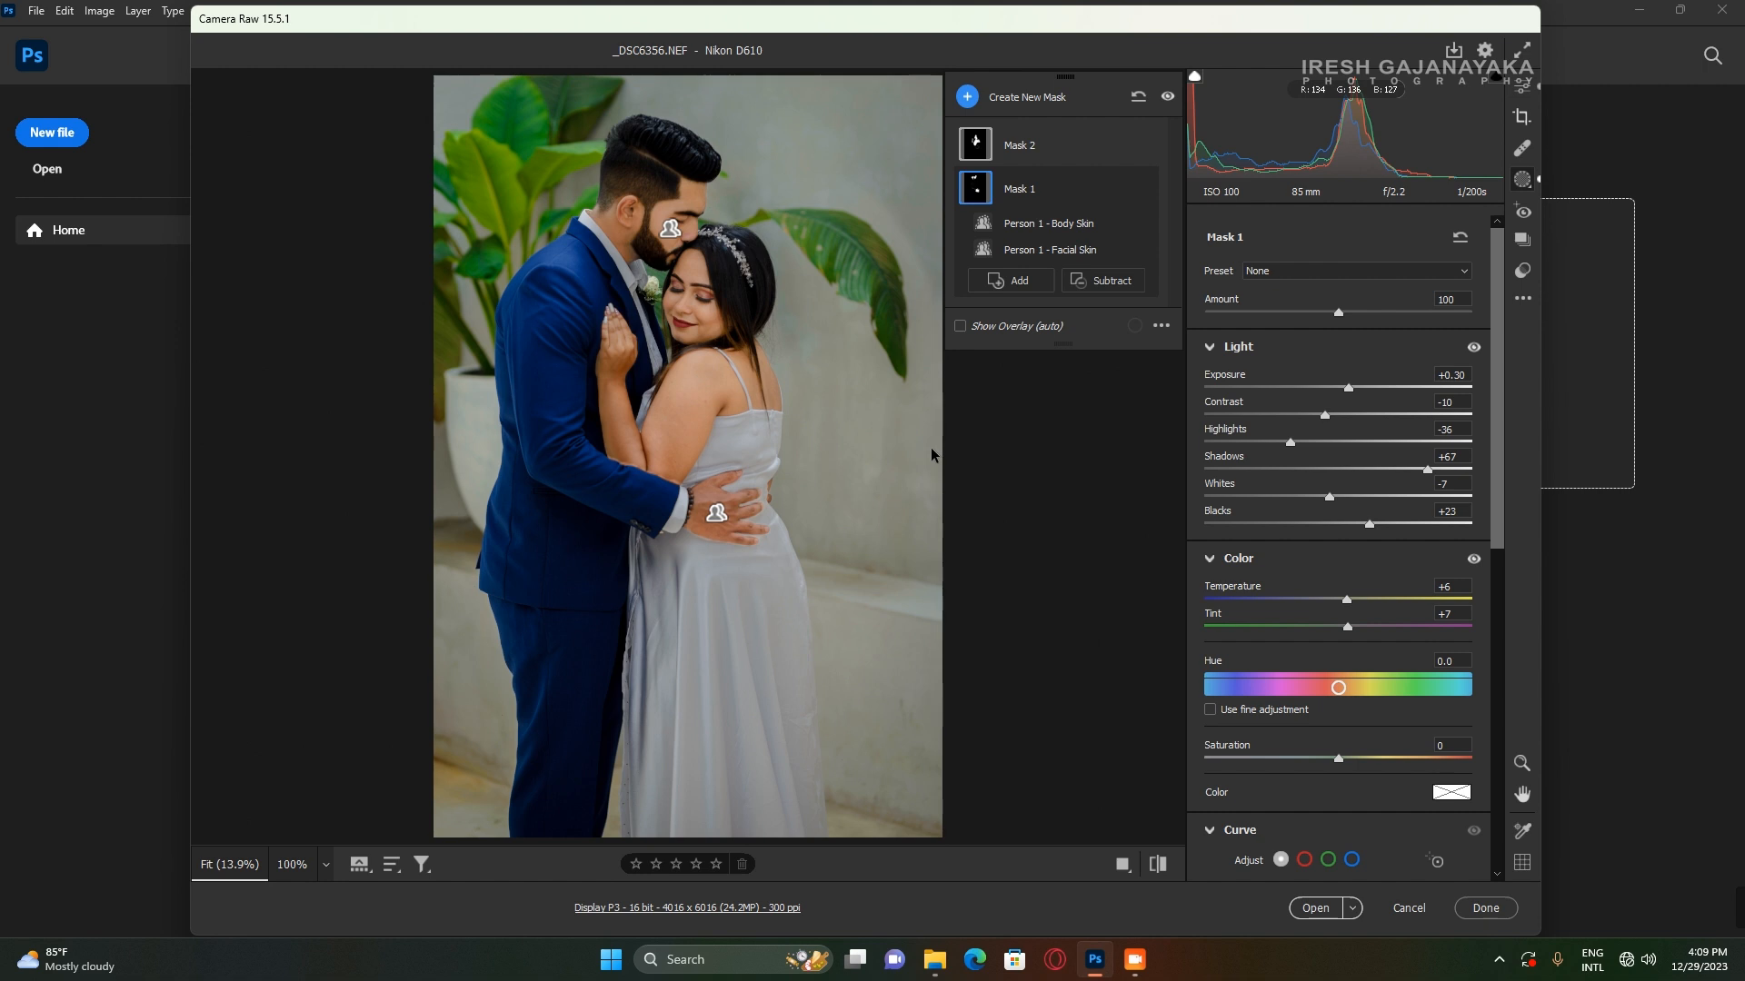
Create a people mask that covers only Person 2's lips.
left_click(967, 98)
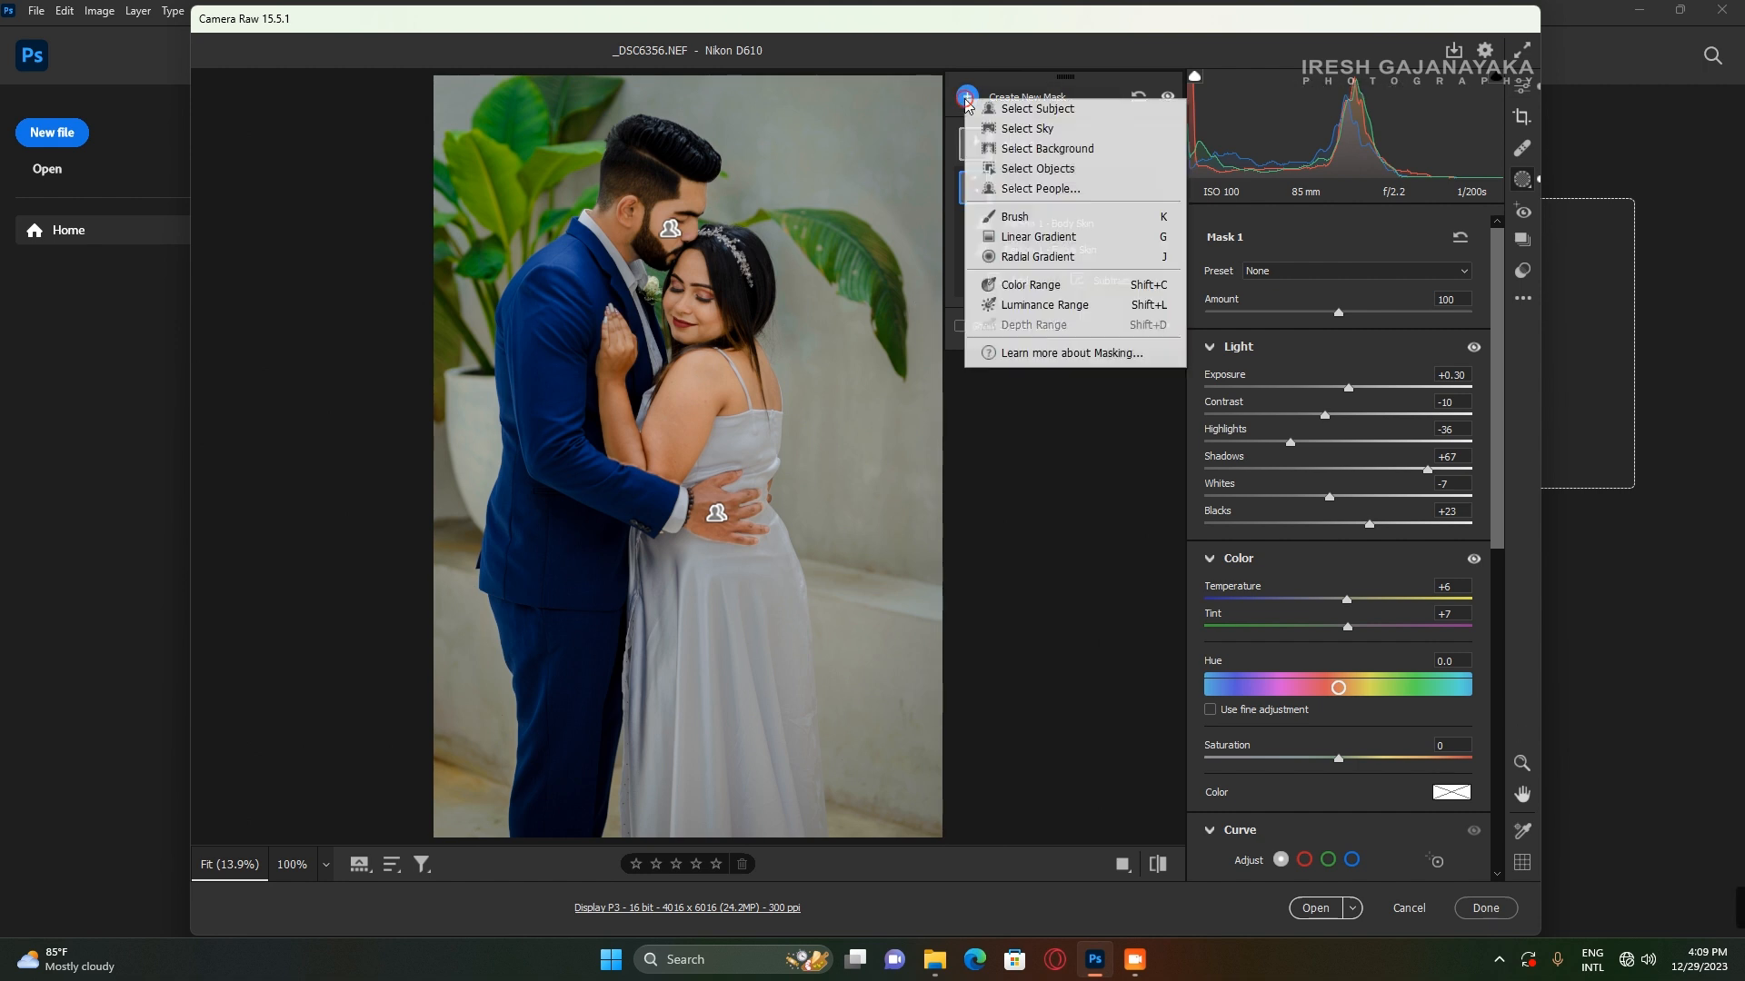
left_click(1058, 201)
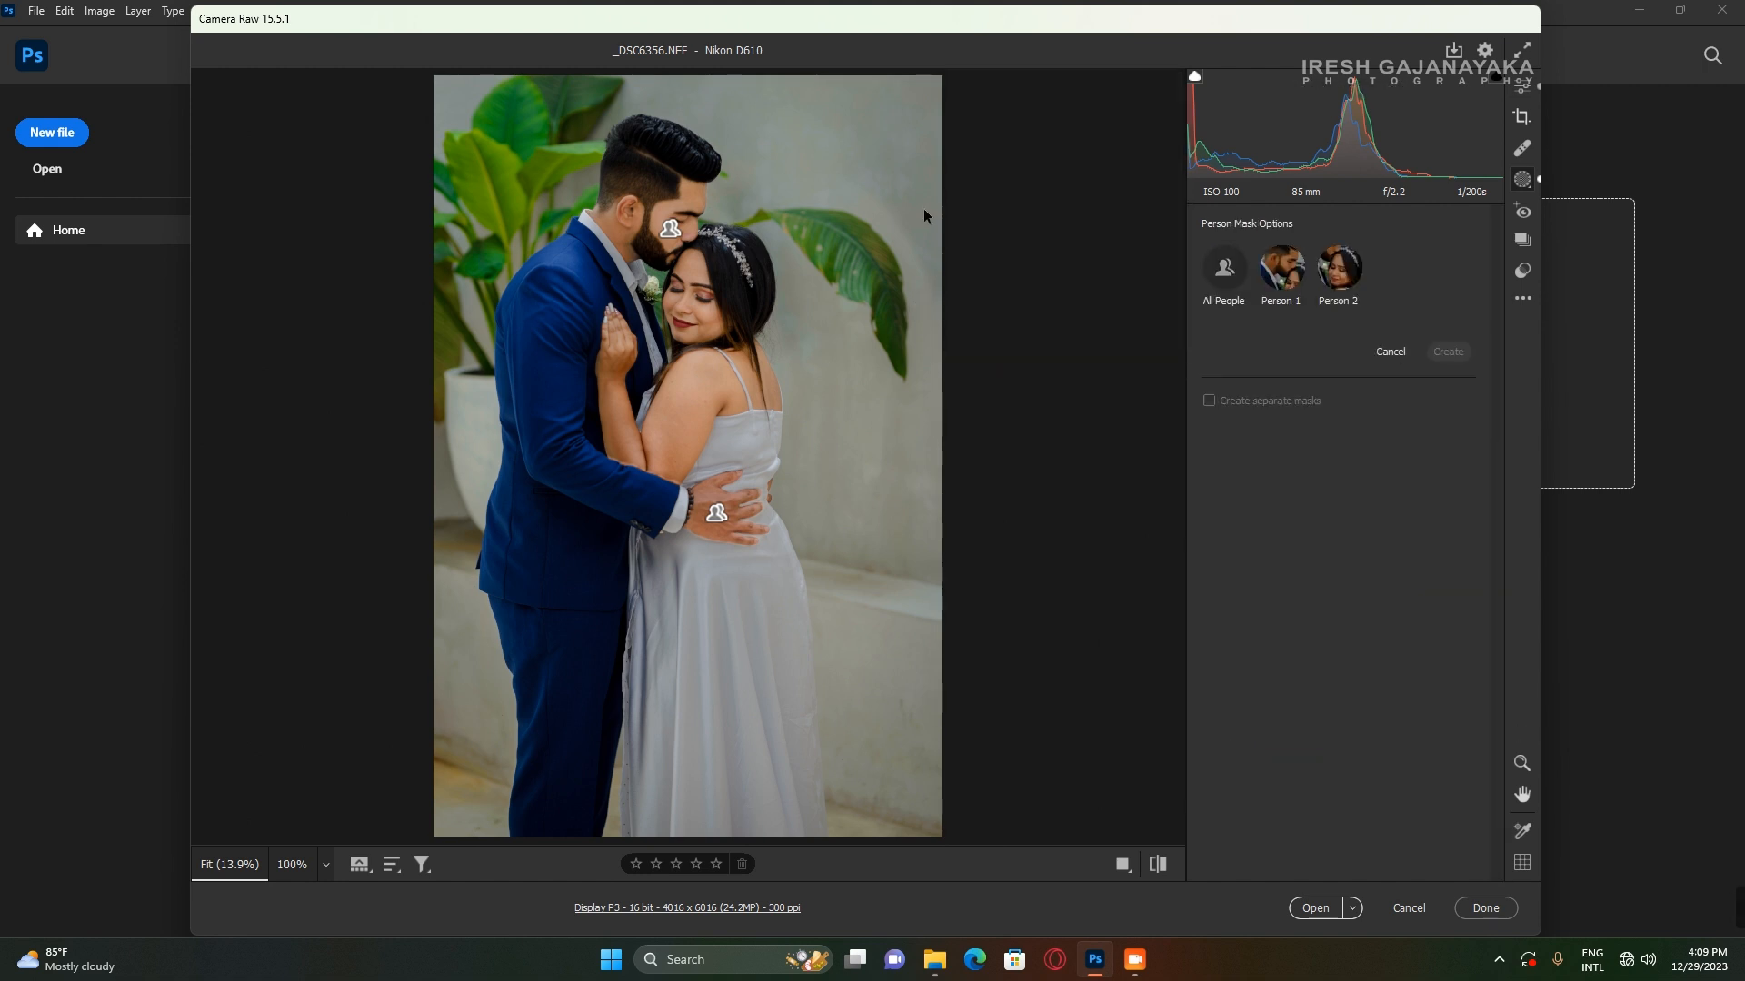
left_click(1326, 275)
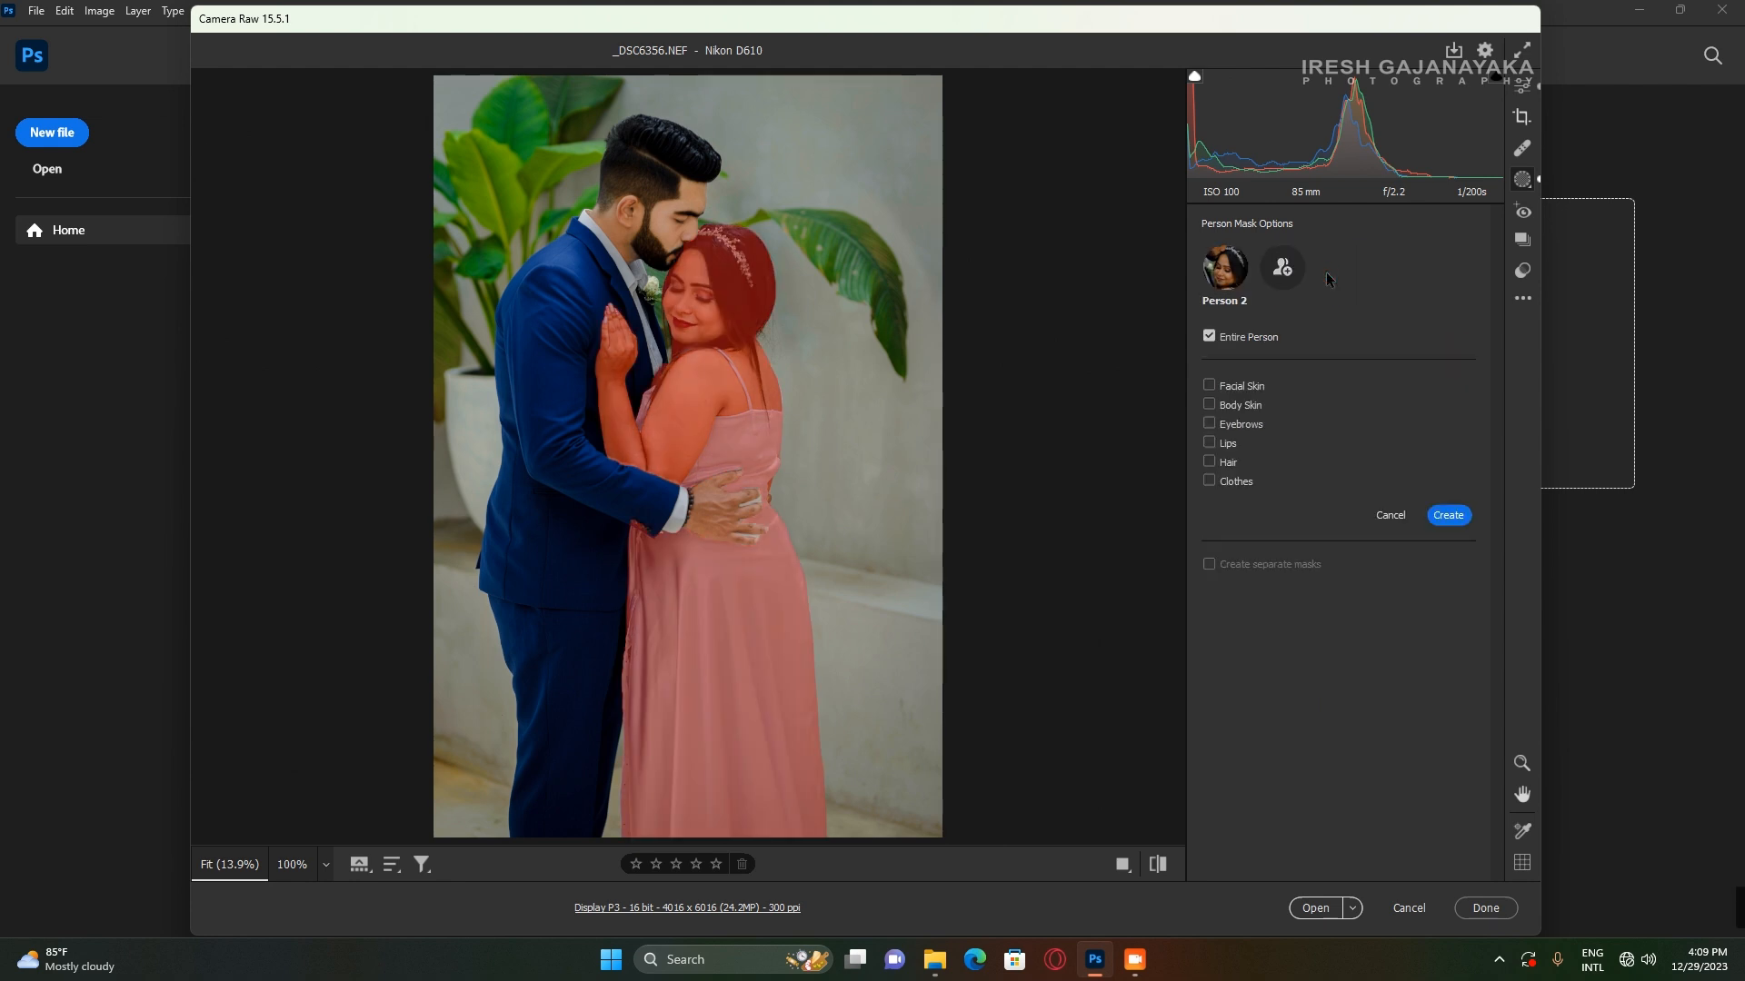
left_click(1229, 446)
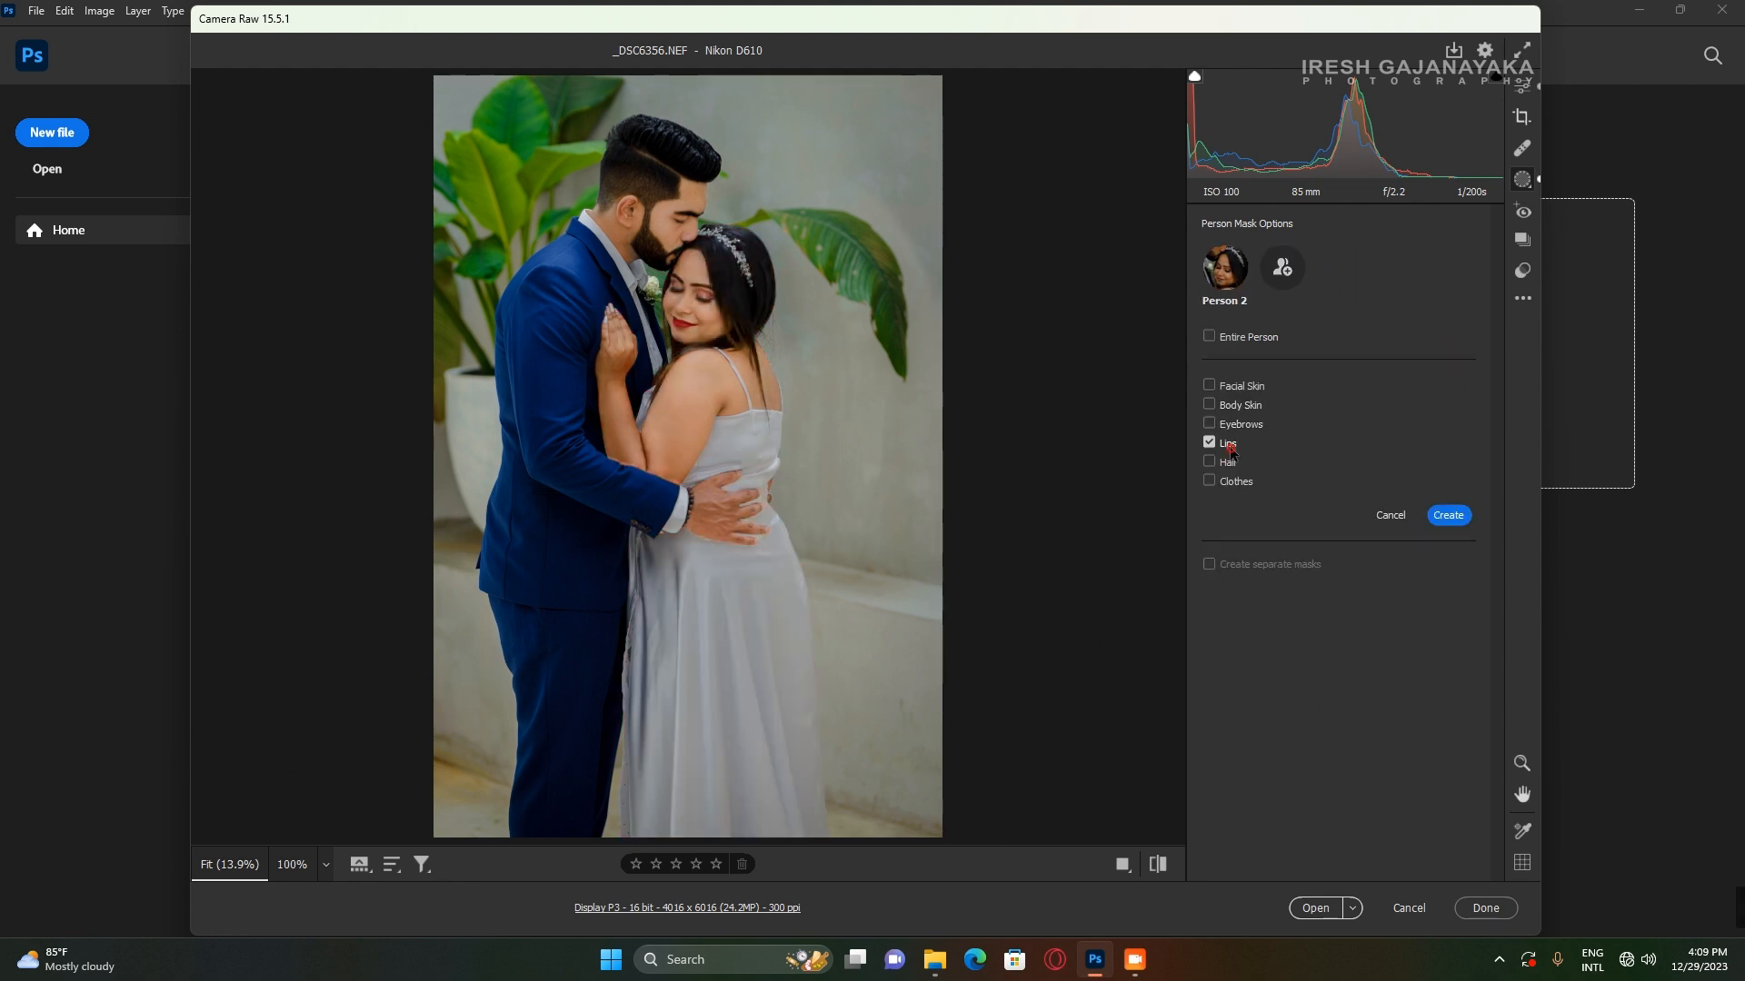
left_click(1448, 516)
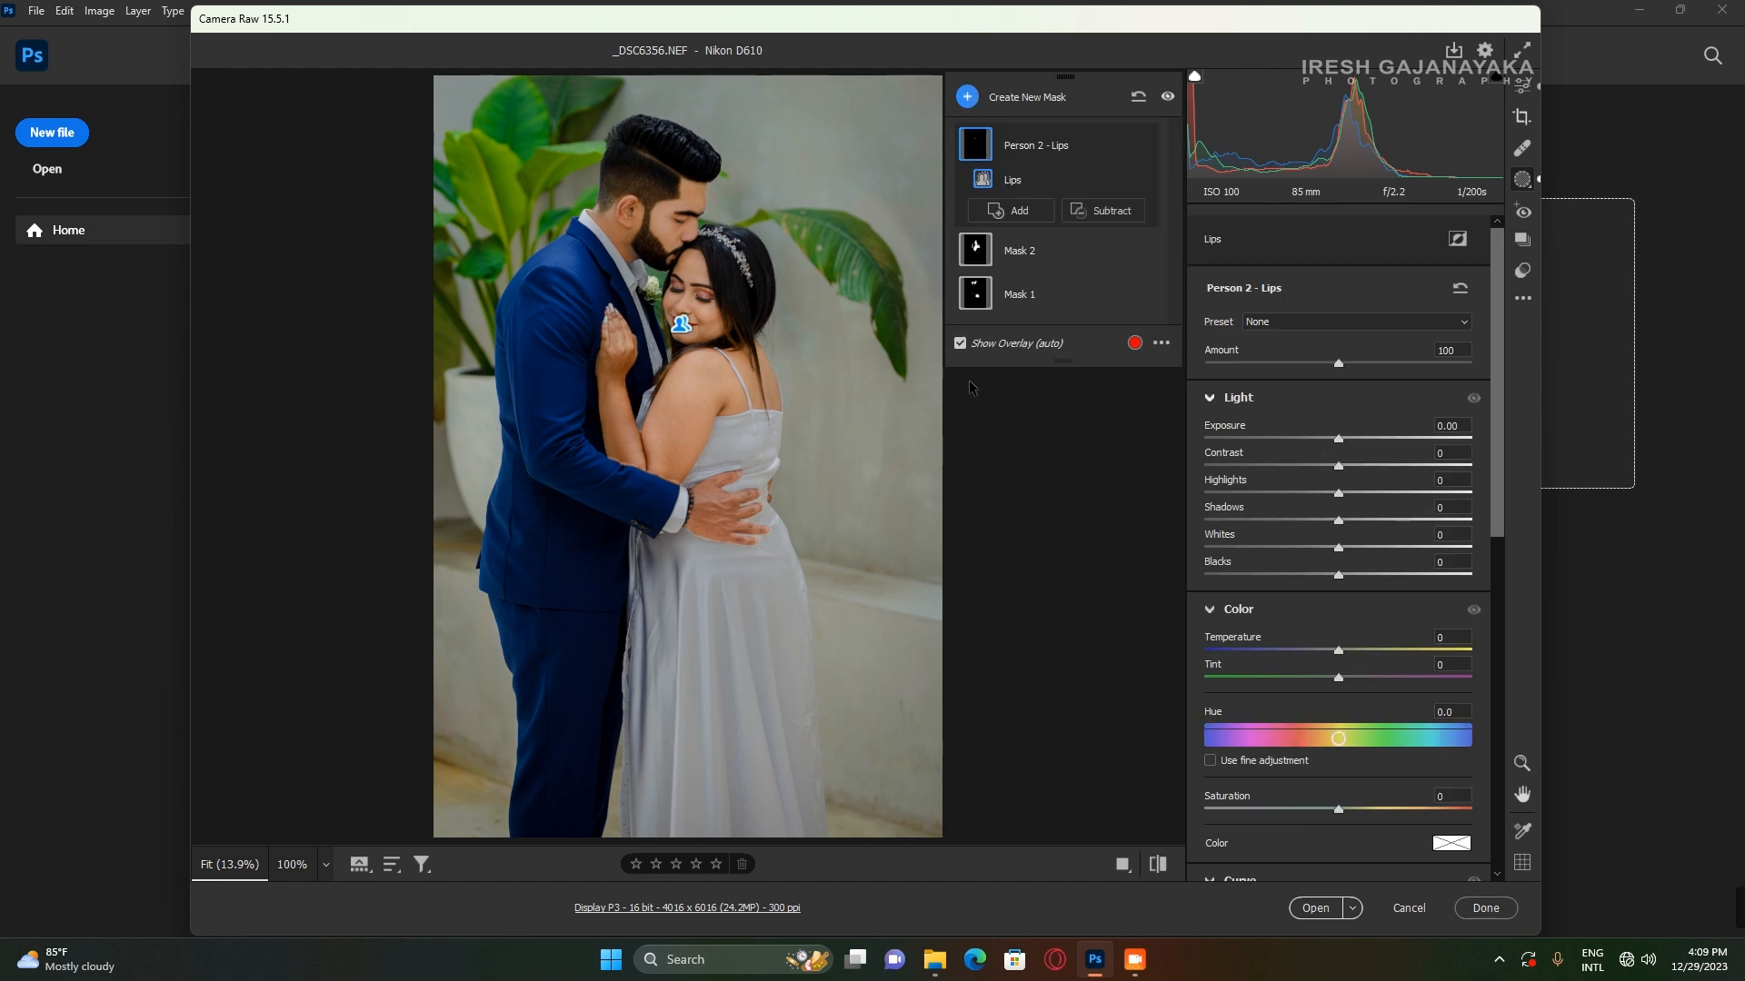
In the Person 2 lips mask, set Exposure +0.40, Blacks +10, Temperature +30, Tint +27 and Hue -0.6.
key("ctrl+plus")
key("ctrl+plus")
key("ctrl+plus")
key("ctrl+plus")
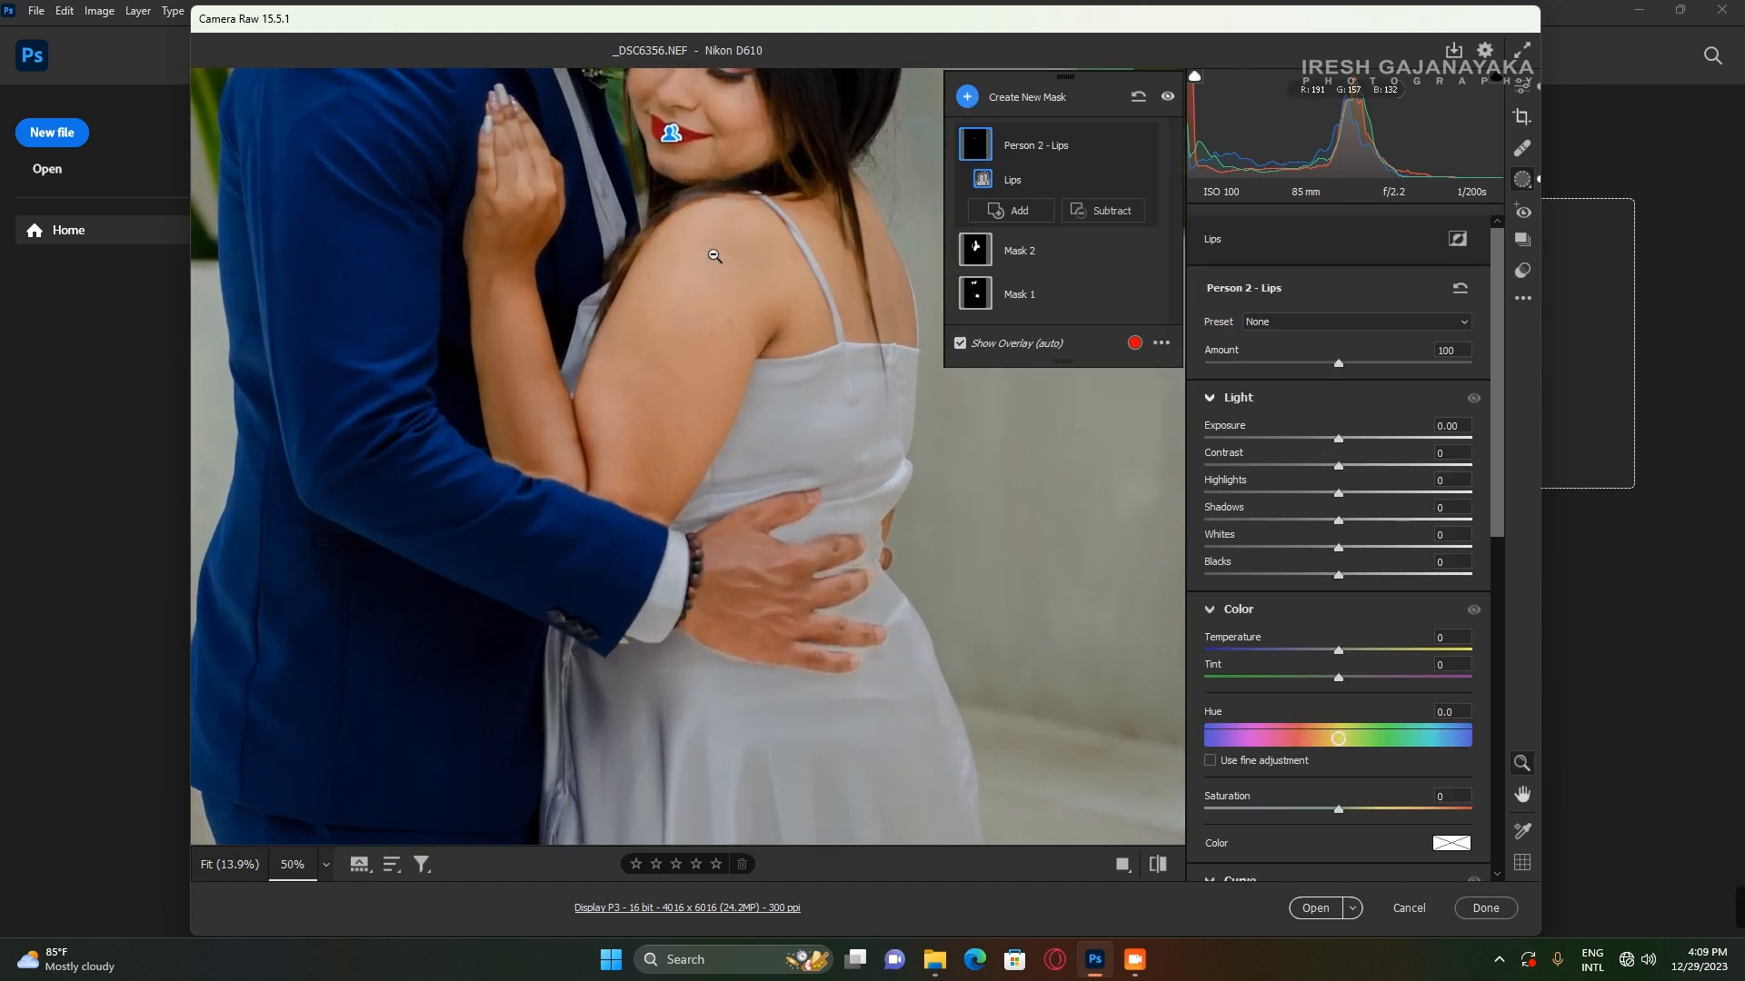
left_click_drag(732, 203, 743, 552)
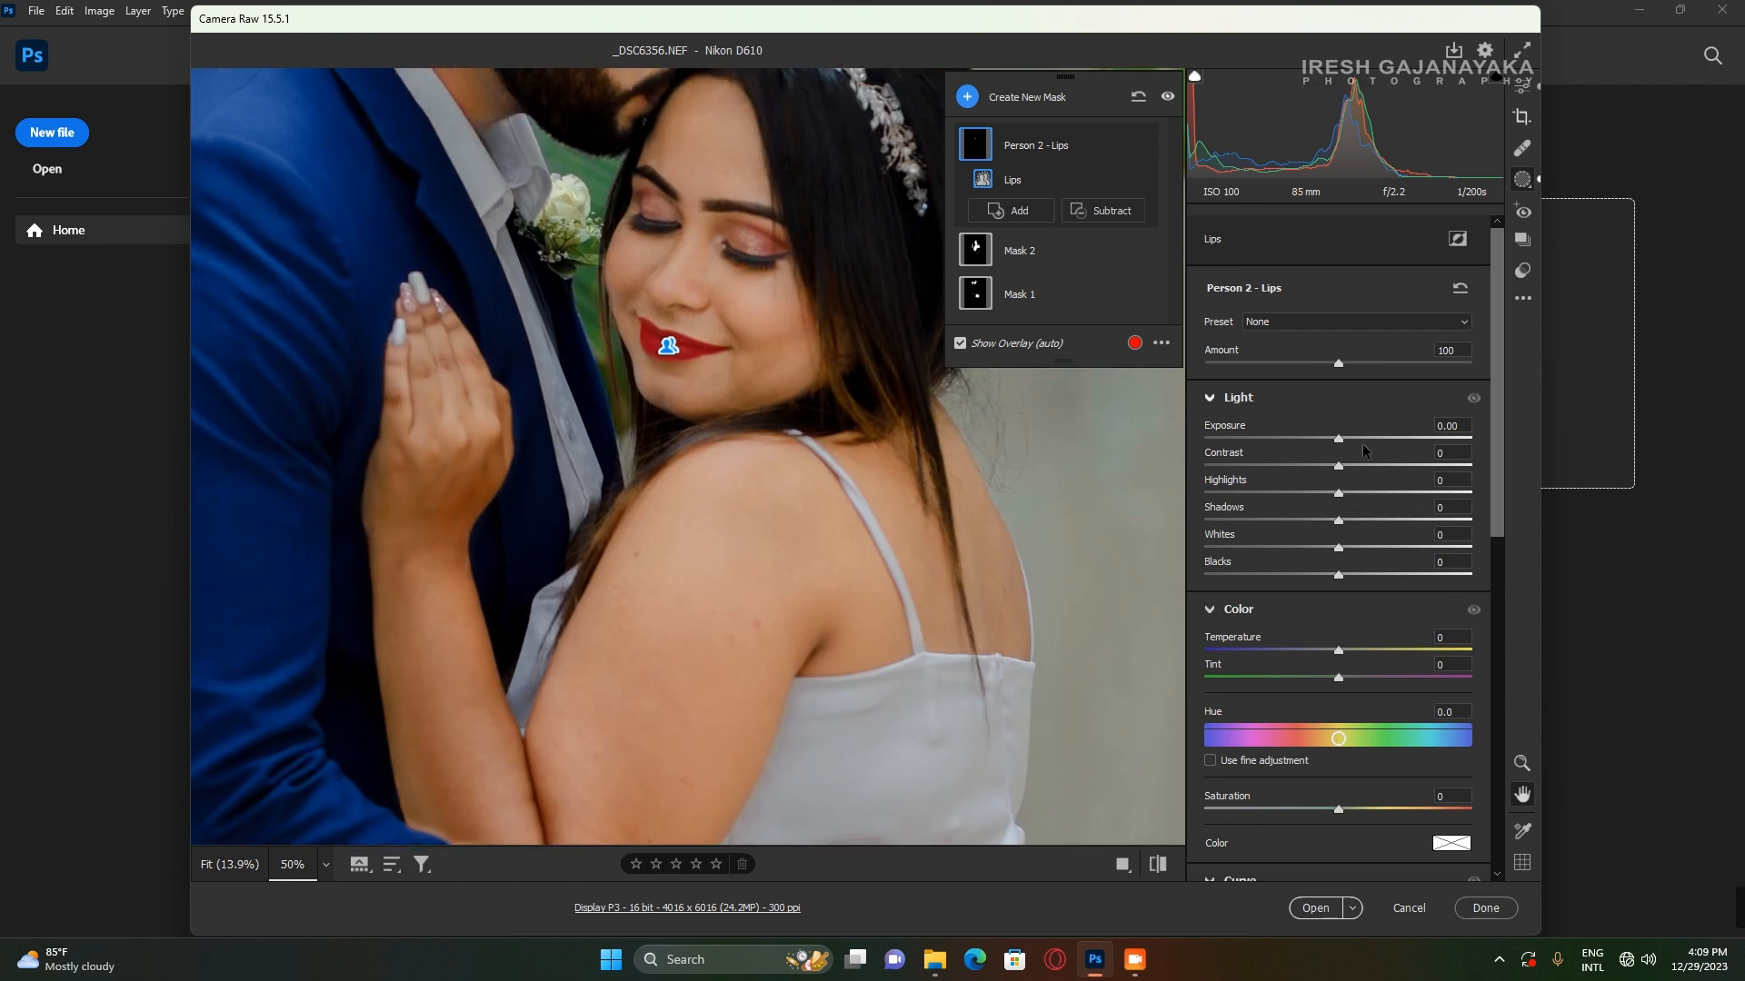
left_click_drag(1344, 443, 1354, 439)
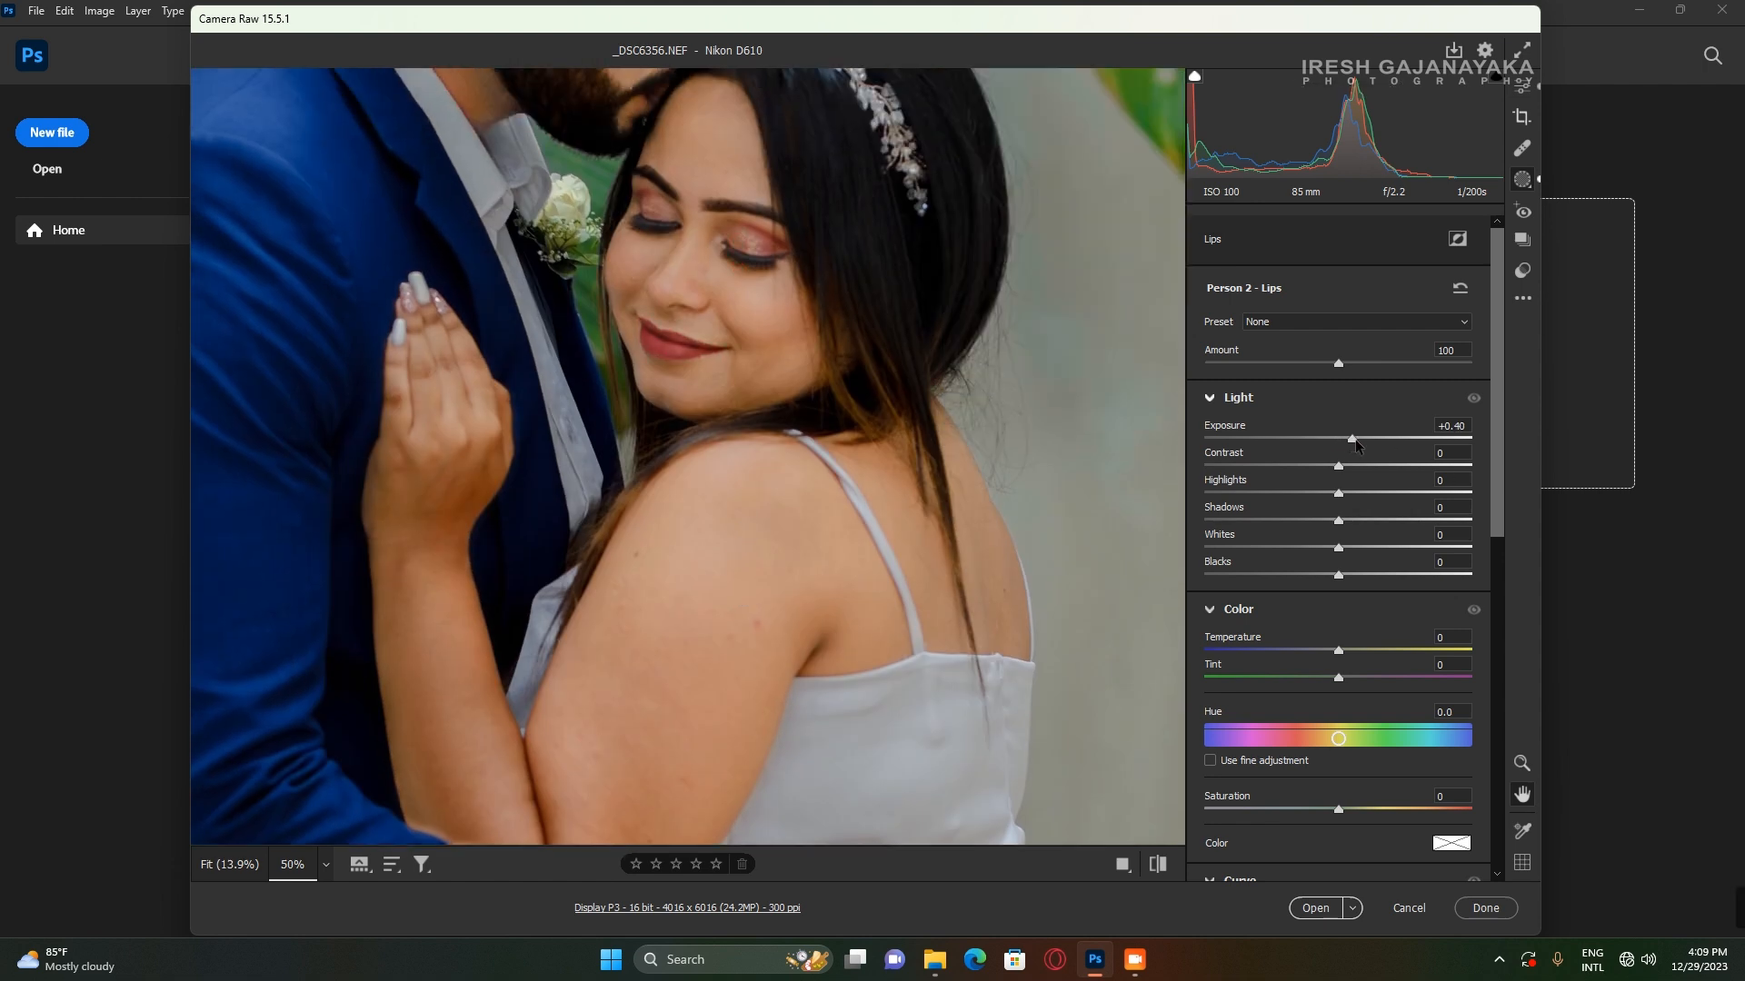
left_click_drag(1341, 571, 1352, 574)
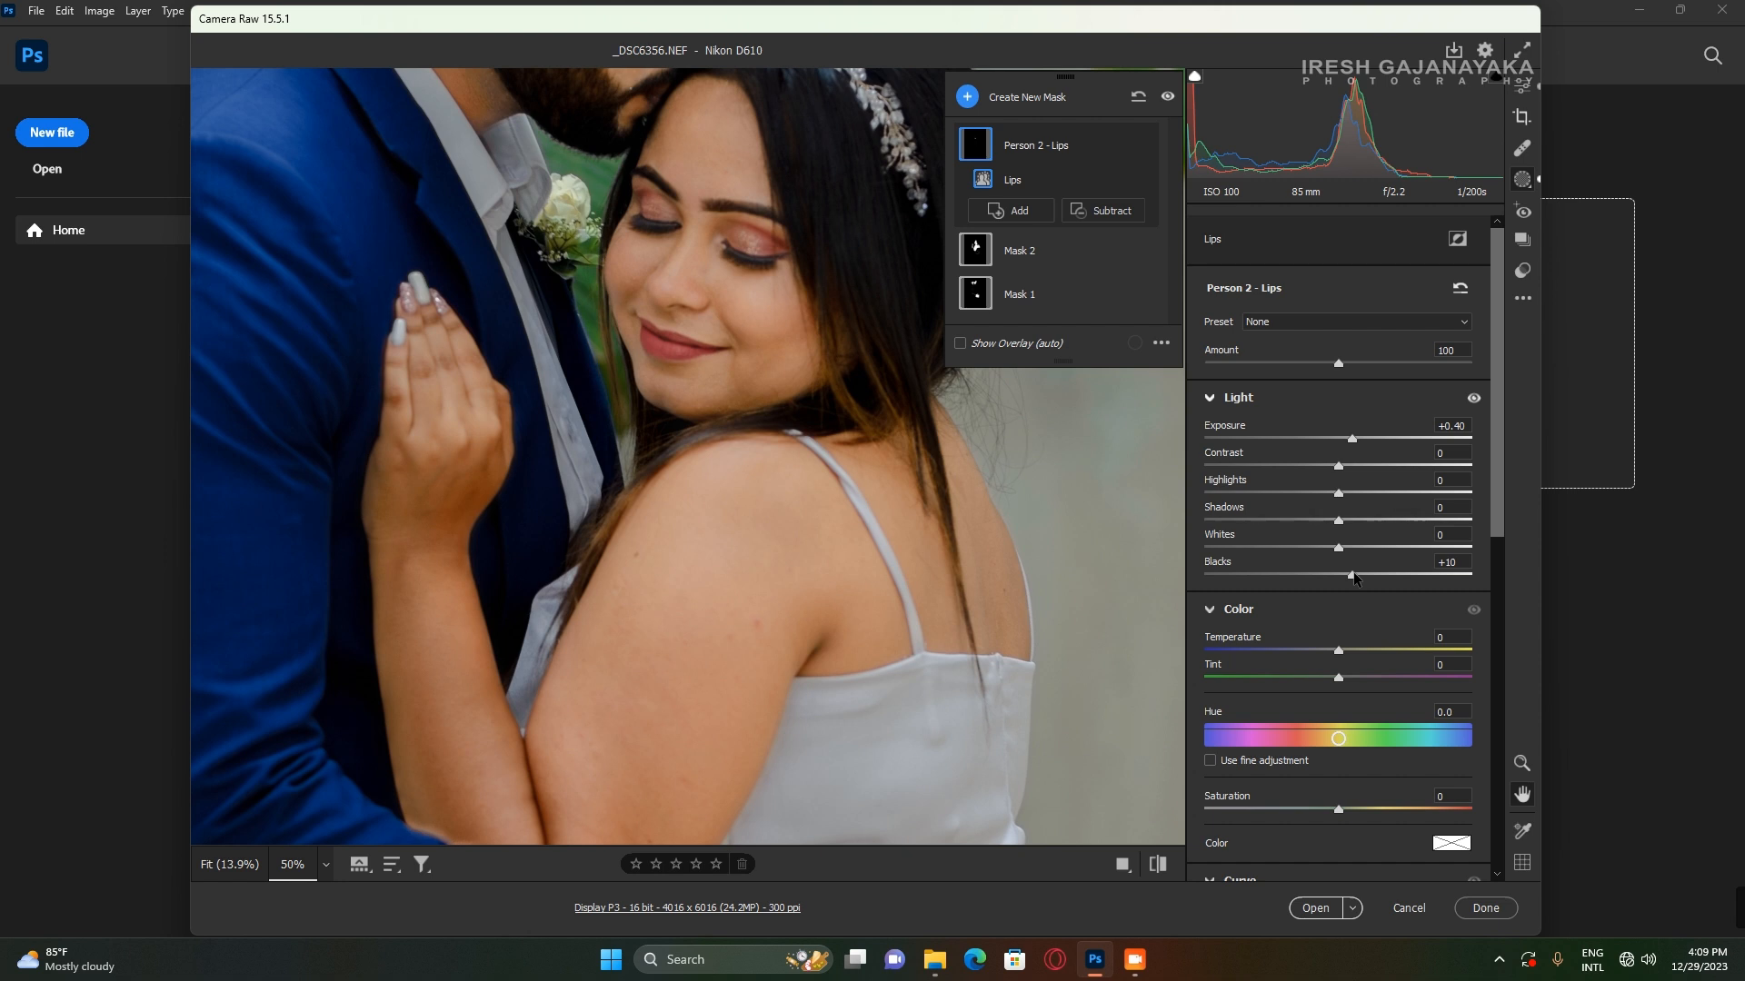
left_click_drag(1338, 653, 1374, 680)
left_click_drag(1339, 738, 1337, 747)
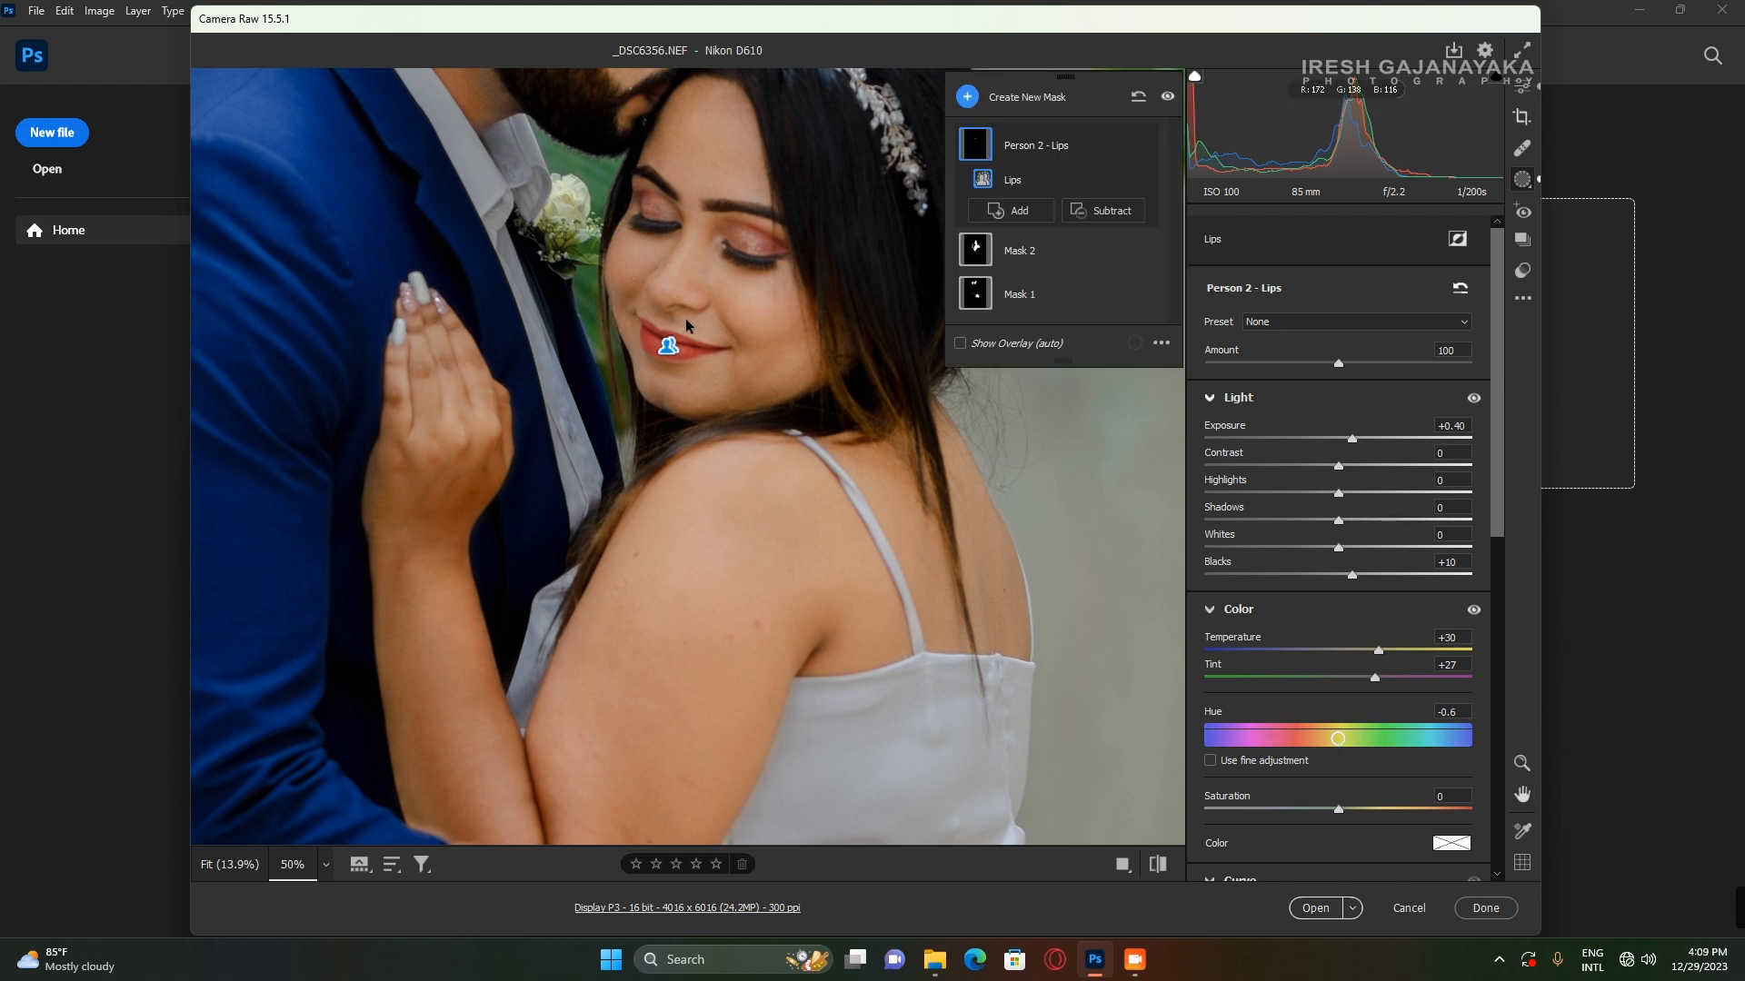
Examine the recolored lips and both faces up close and within the whole portrait.
key("space")
left_click_drag(764, 323, 848, 662)
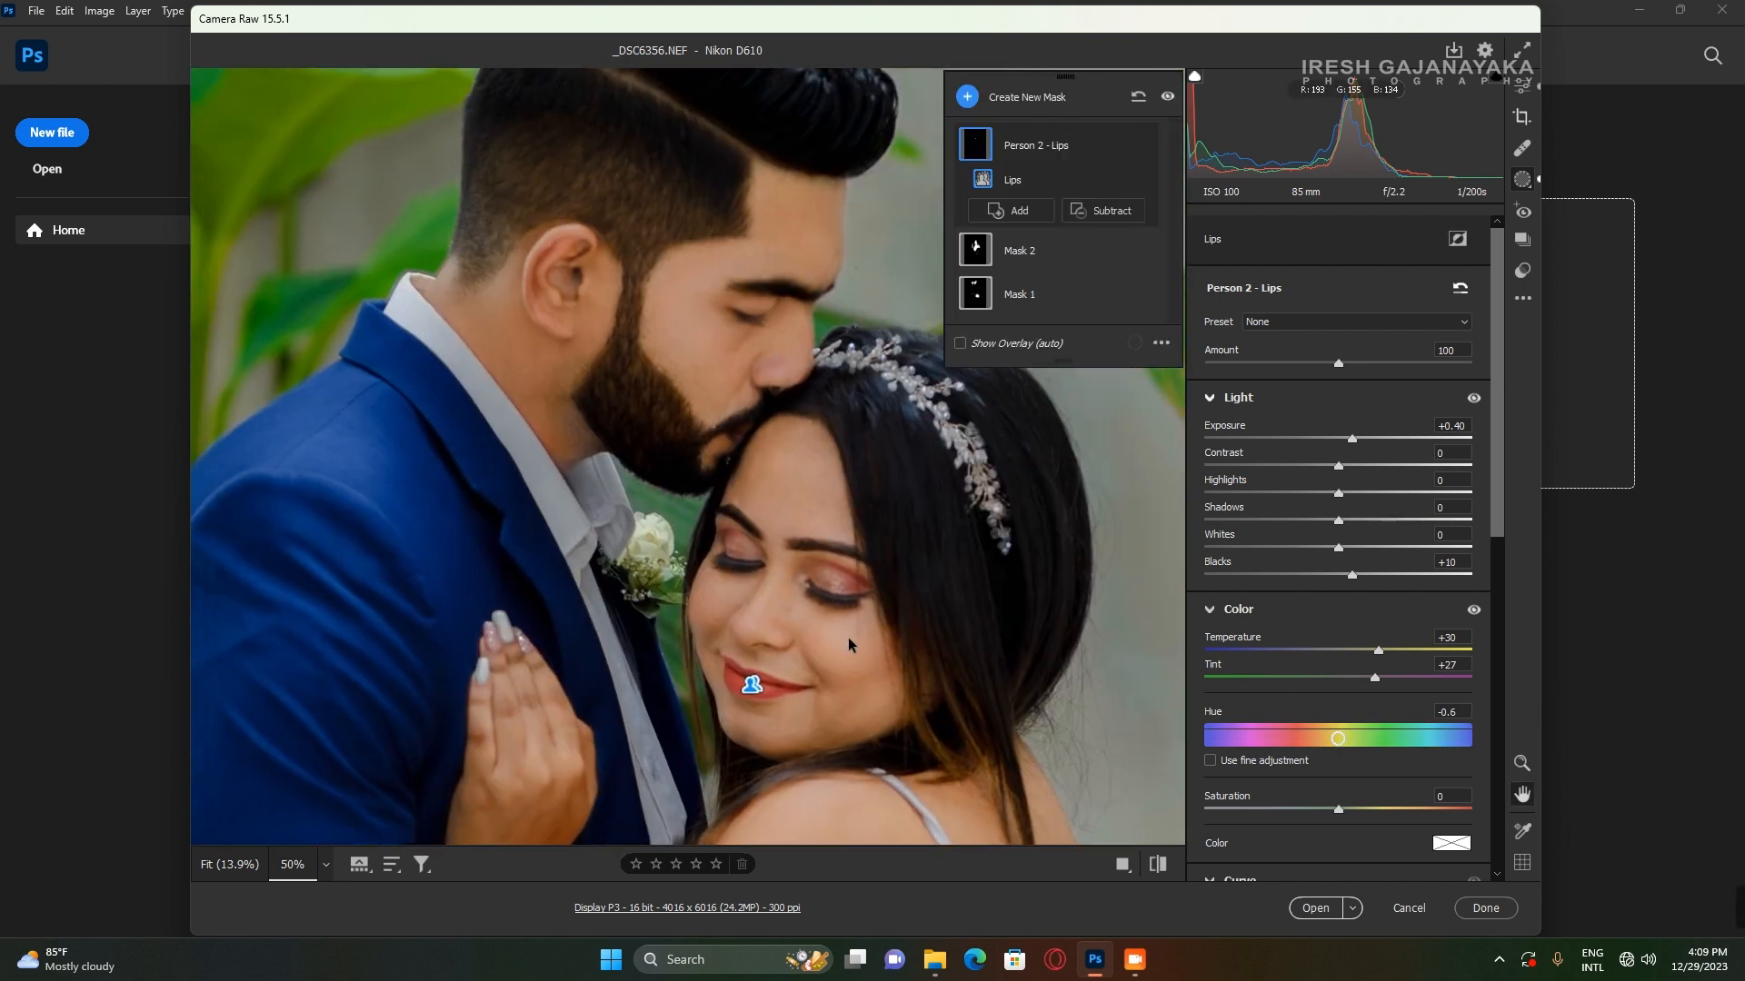
key("ctrl+minus")
key("ctrl+minus")
key("ctrl+minus")
key("ctrl+minus")
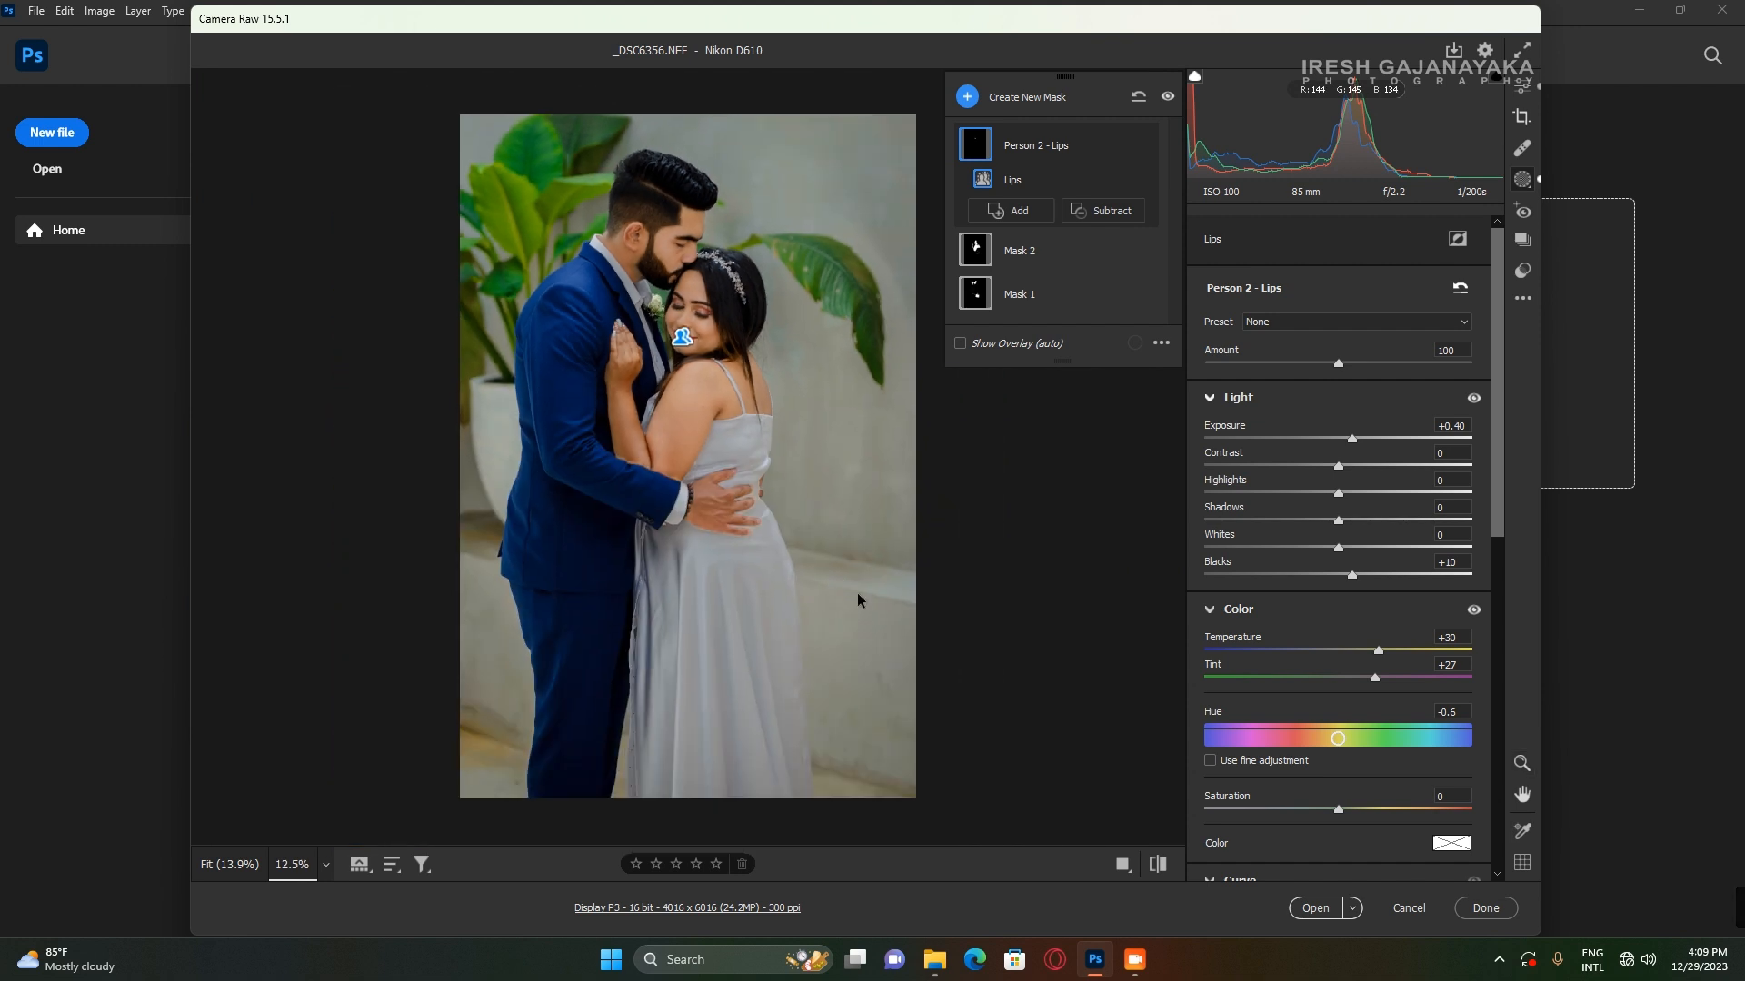
left_click_drag(706, 473, 797, 466)
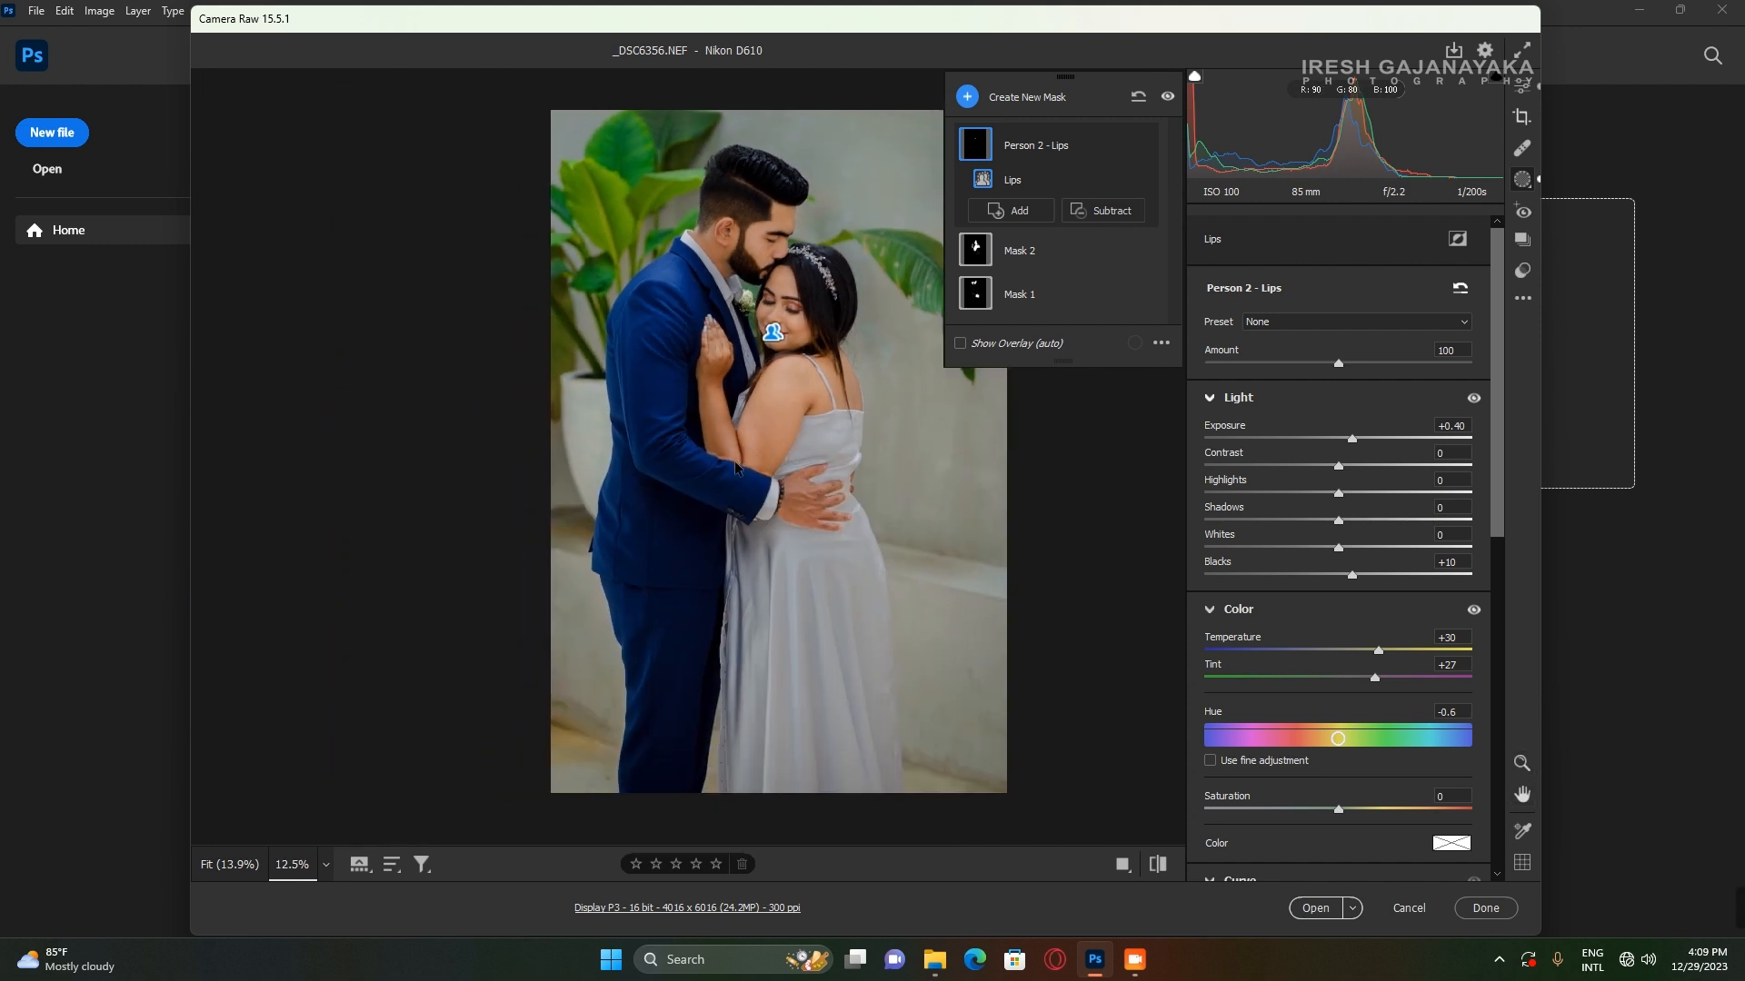
key("ctrl+plus")
key("ctrl+plus")
key("ctrl+plus")
left_click_drag(697, 437, 785, 667)
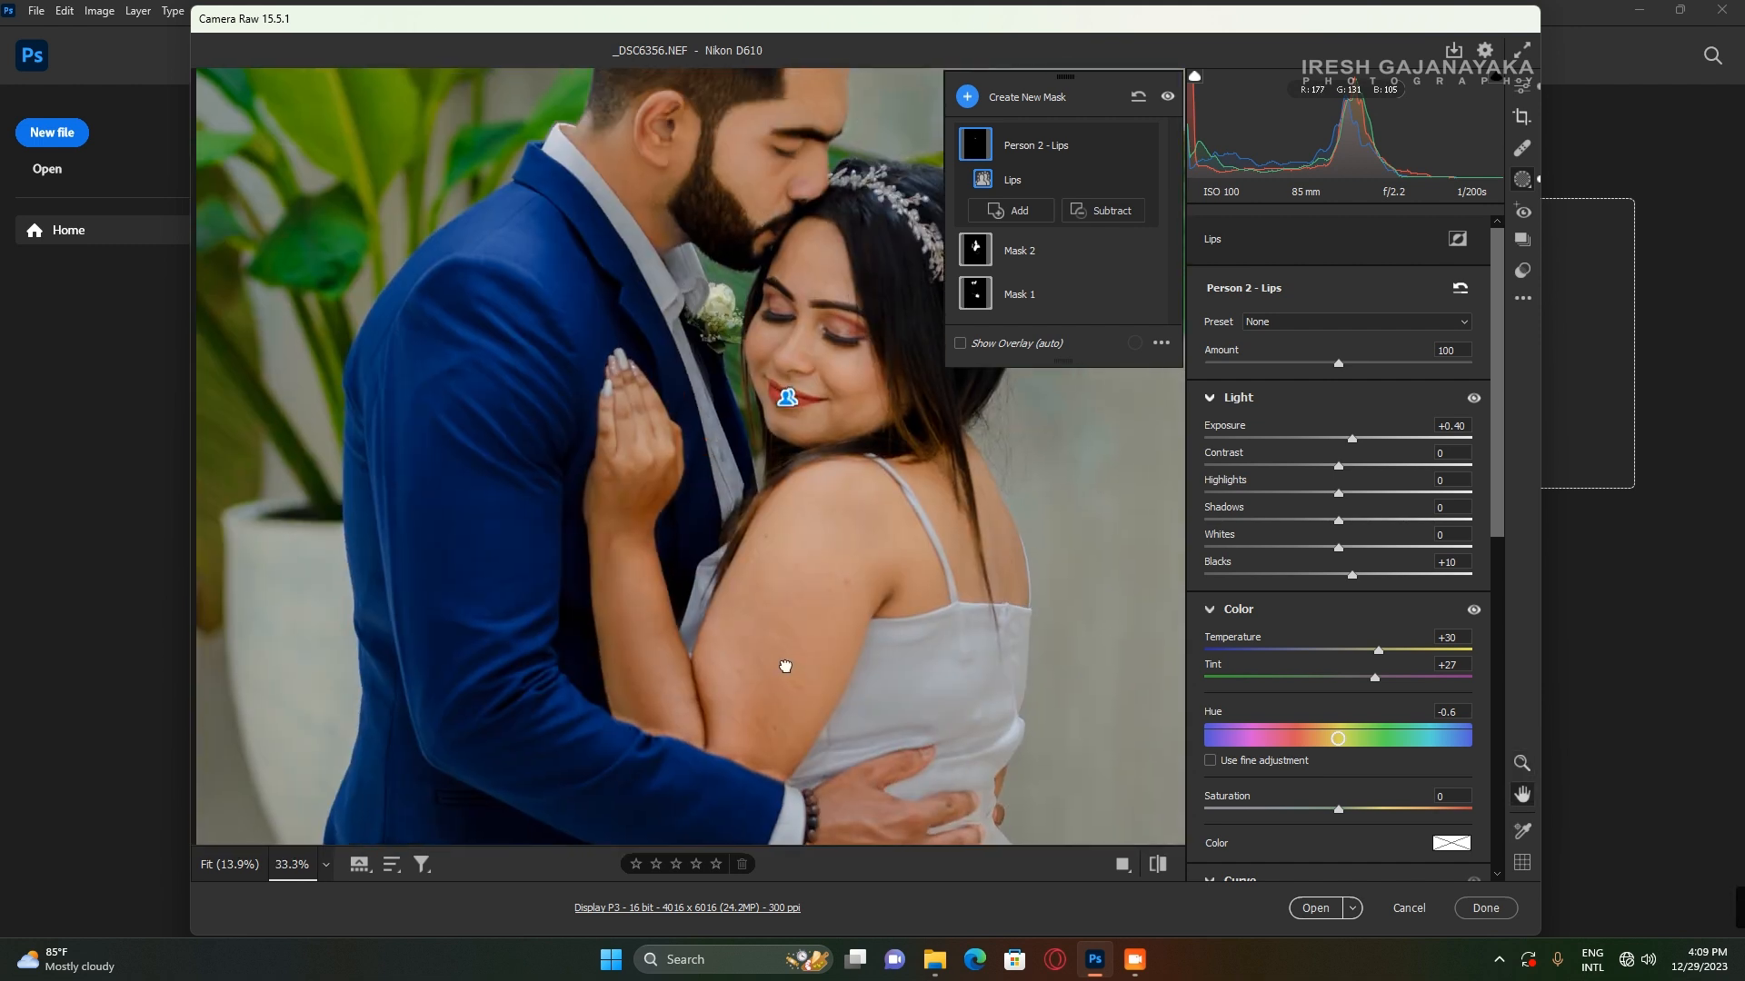
scroll(863, 413, "up", 2)
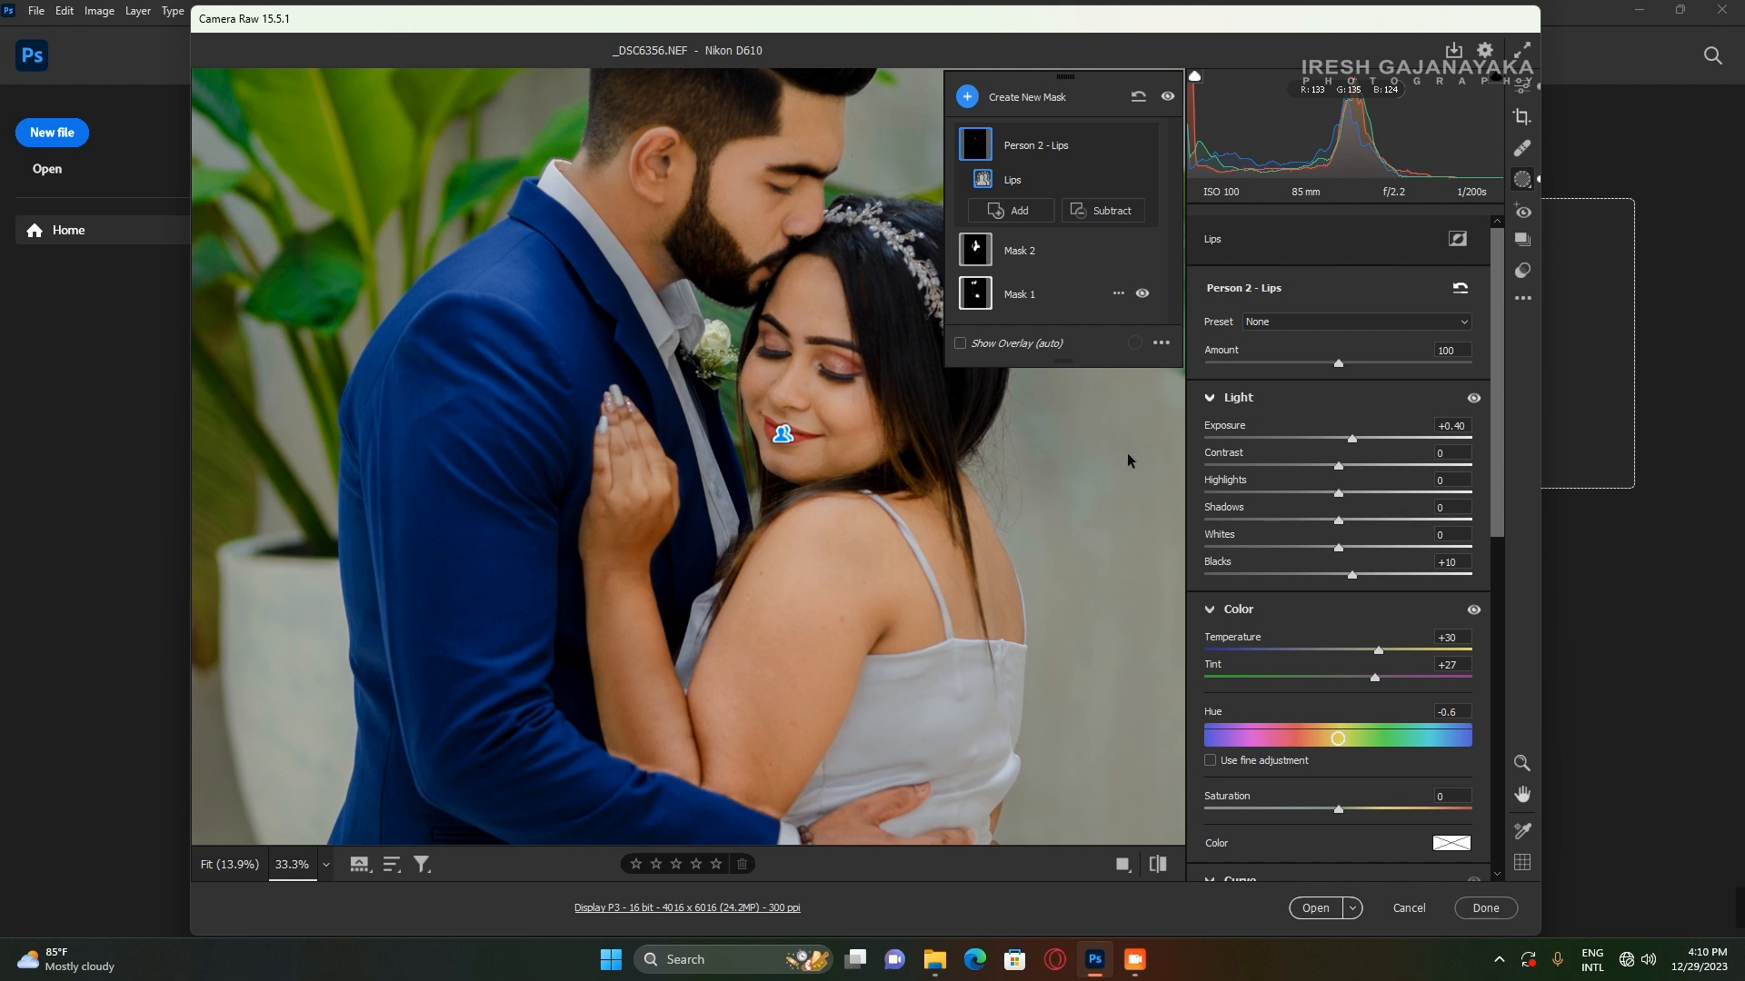
key("ctrl+minus")
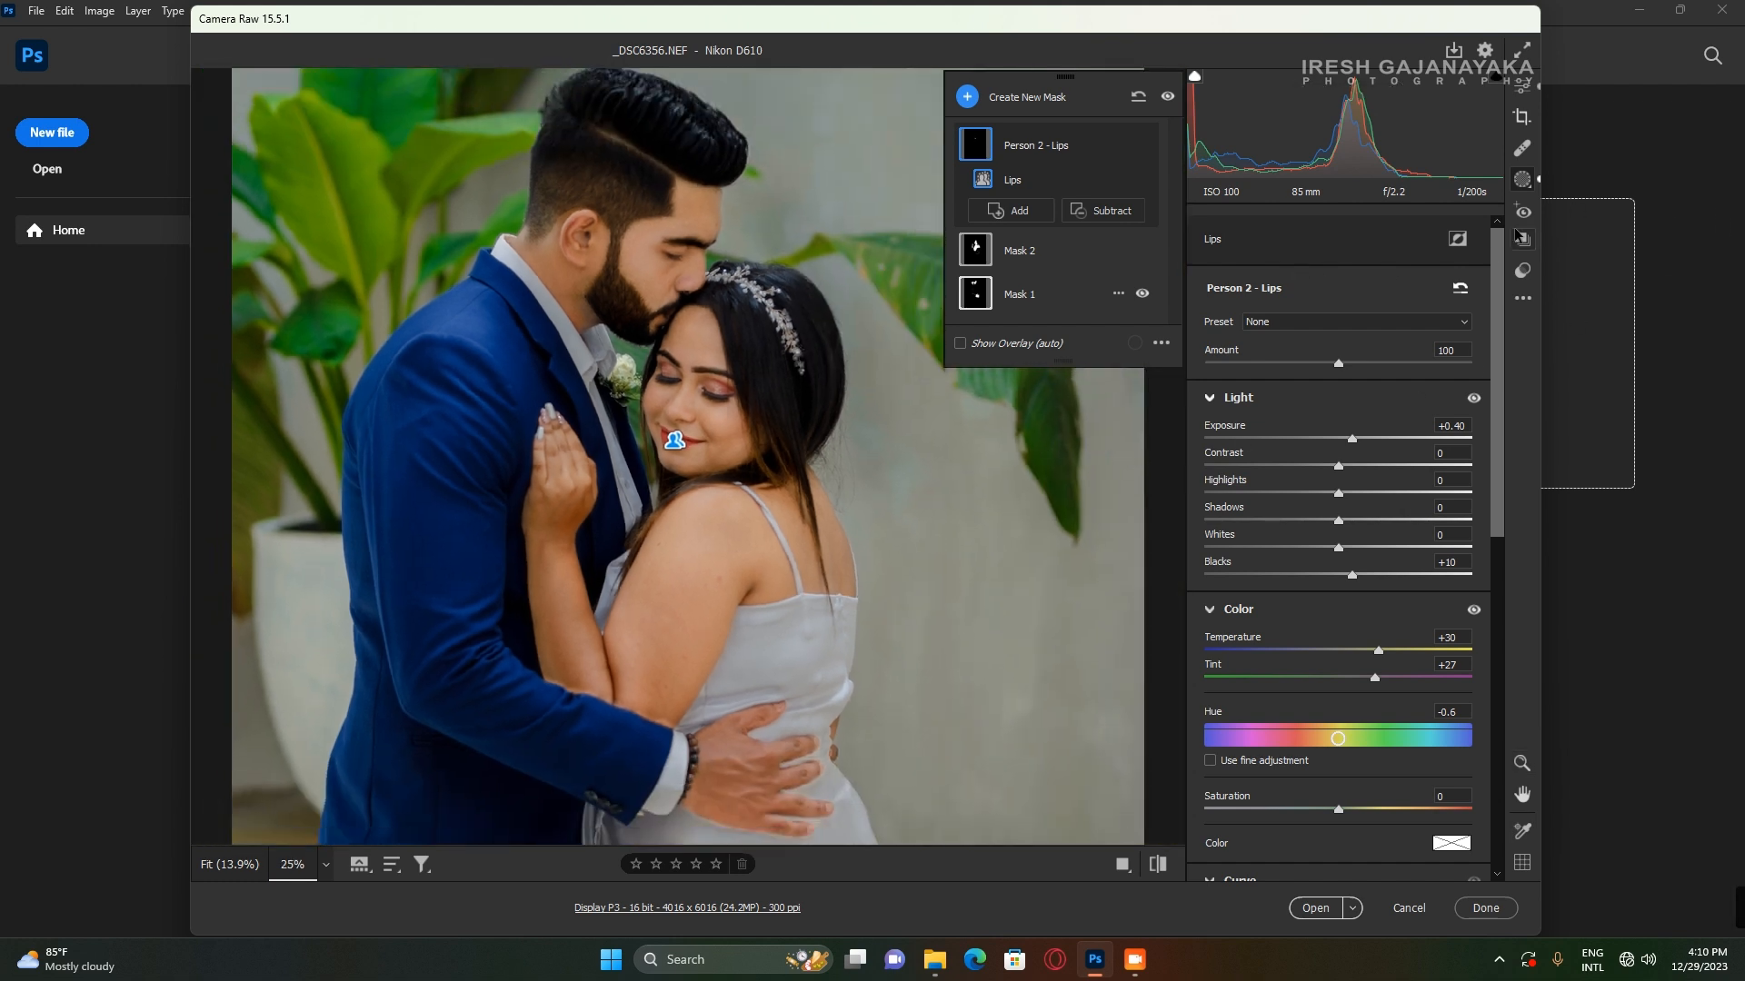
Create a new brush mask with Feather 100, Flow 50 and Density 100.
left_click(967, 97)
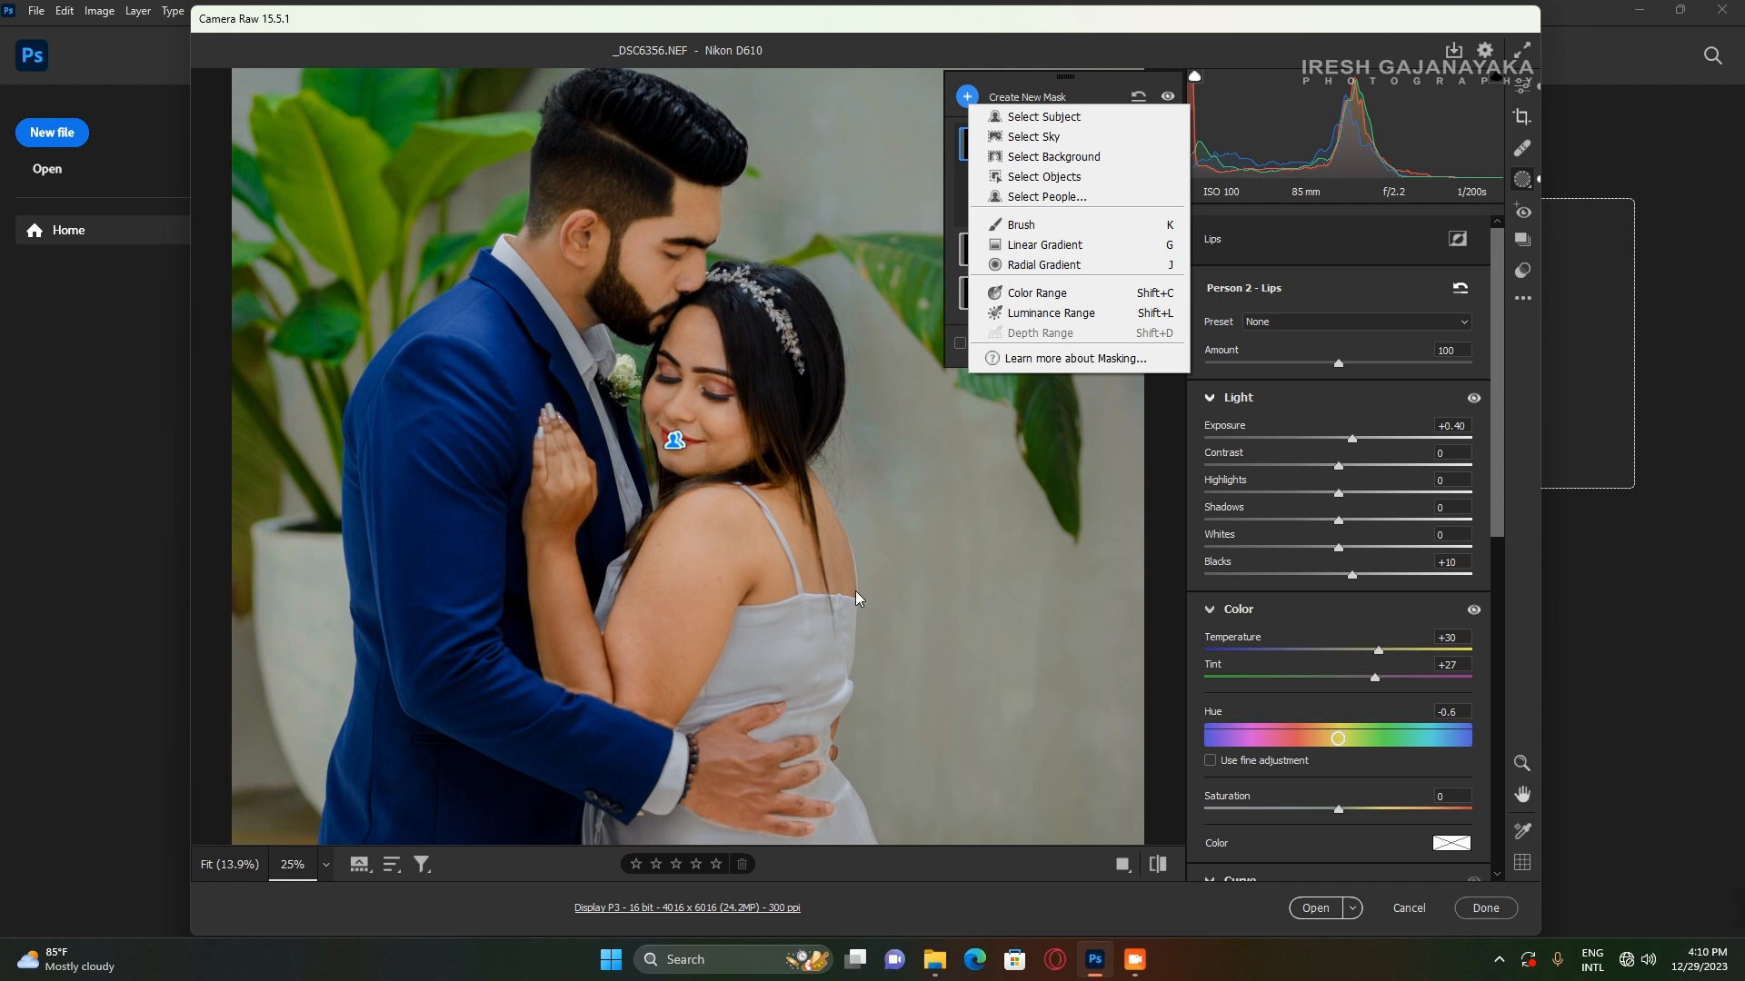
left_click(667, 614)
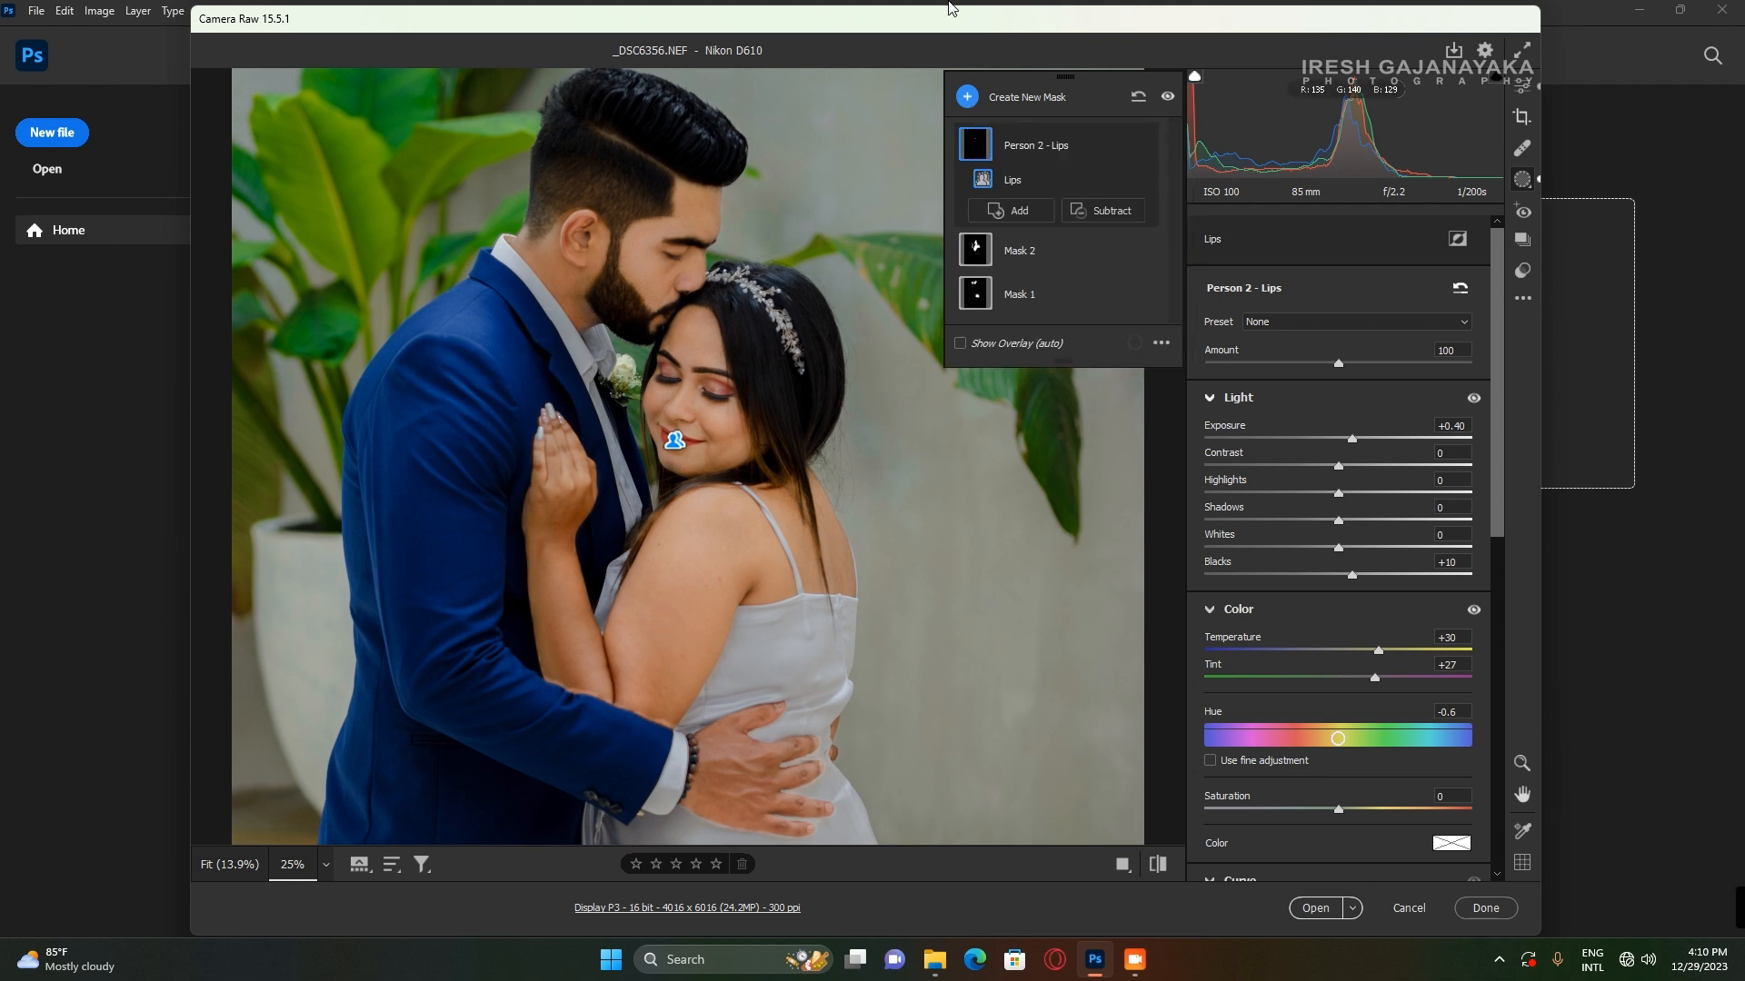
left_click(985, 94)
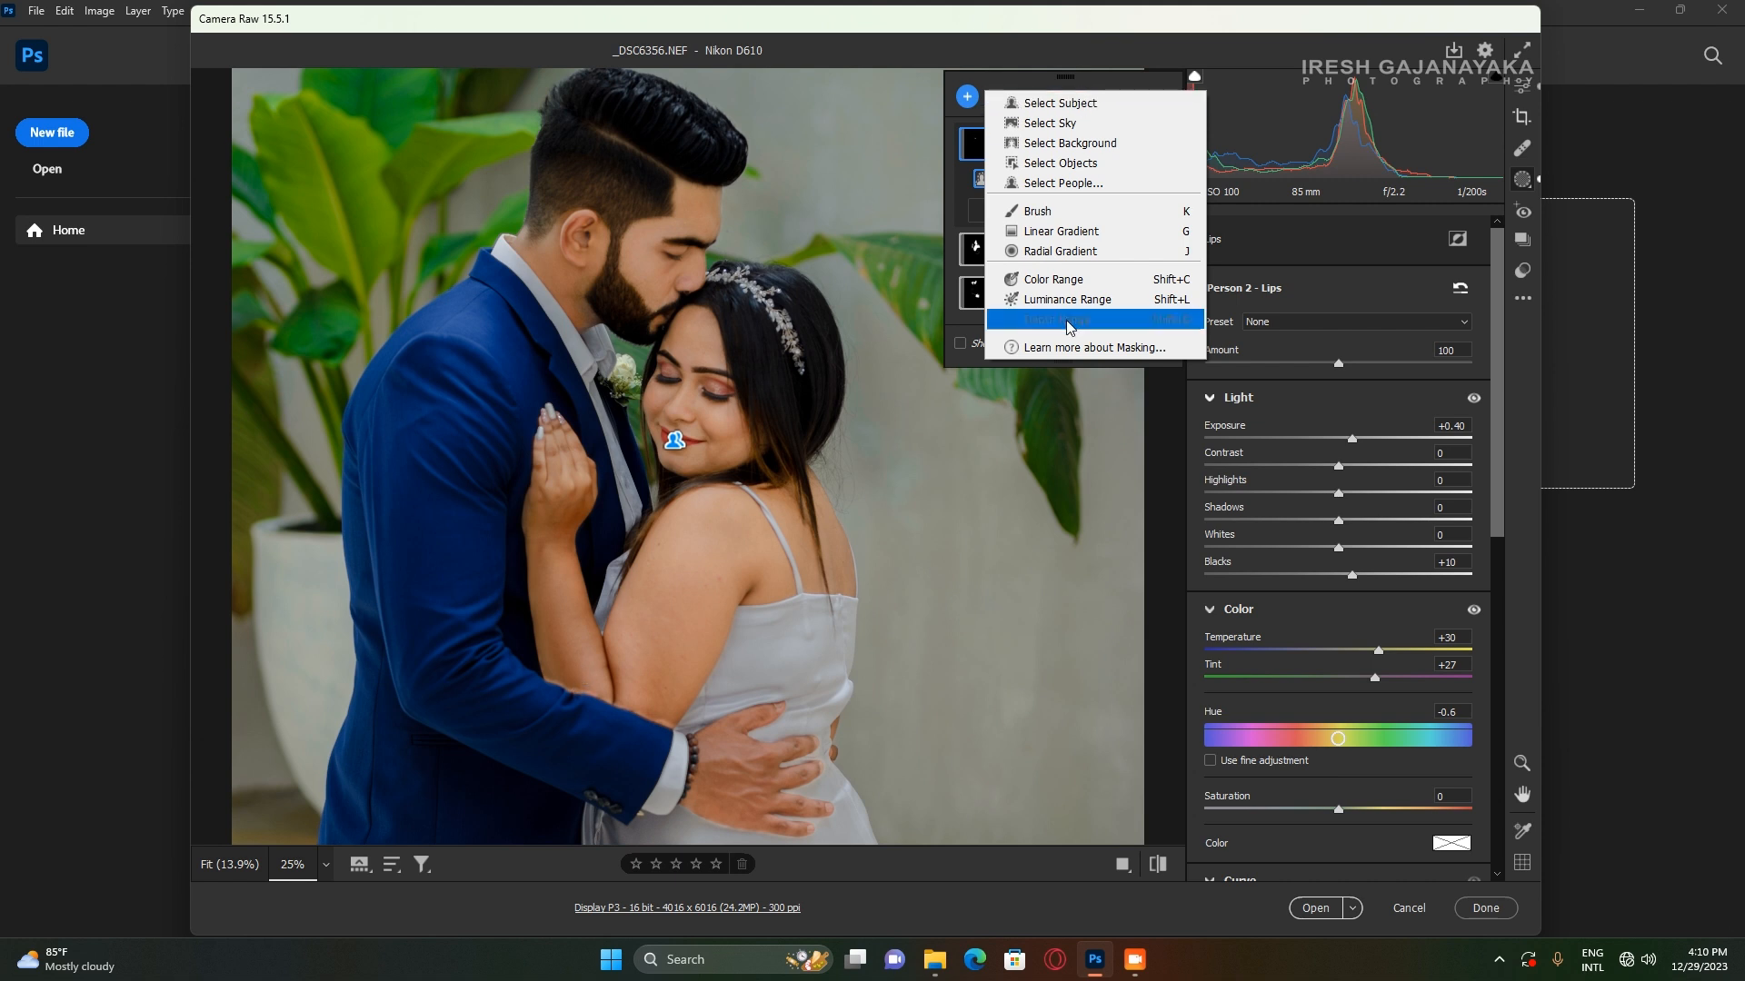
left_click(1071, 214)
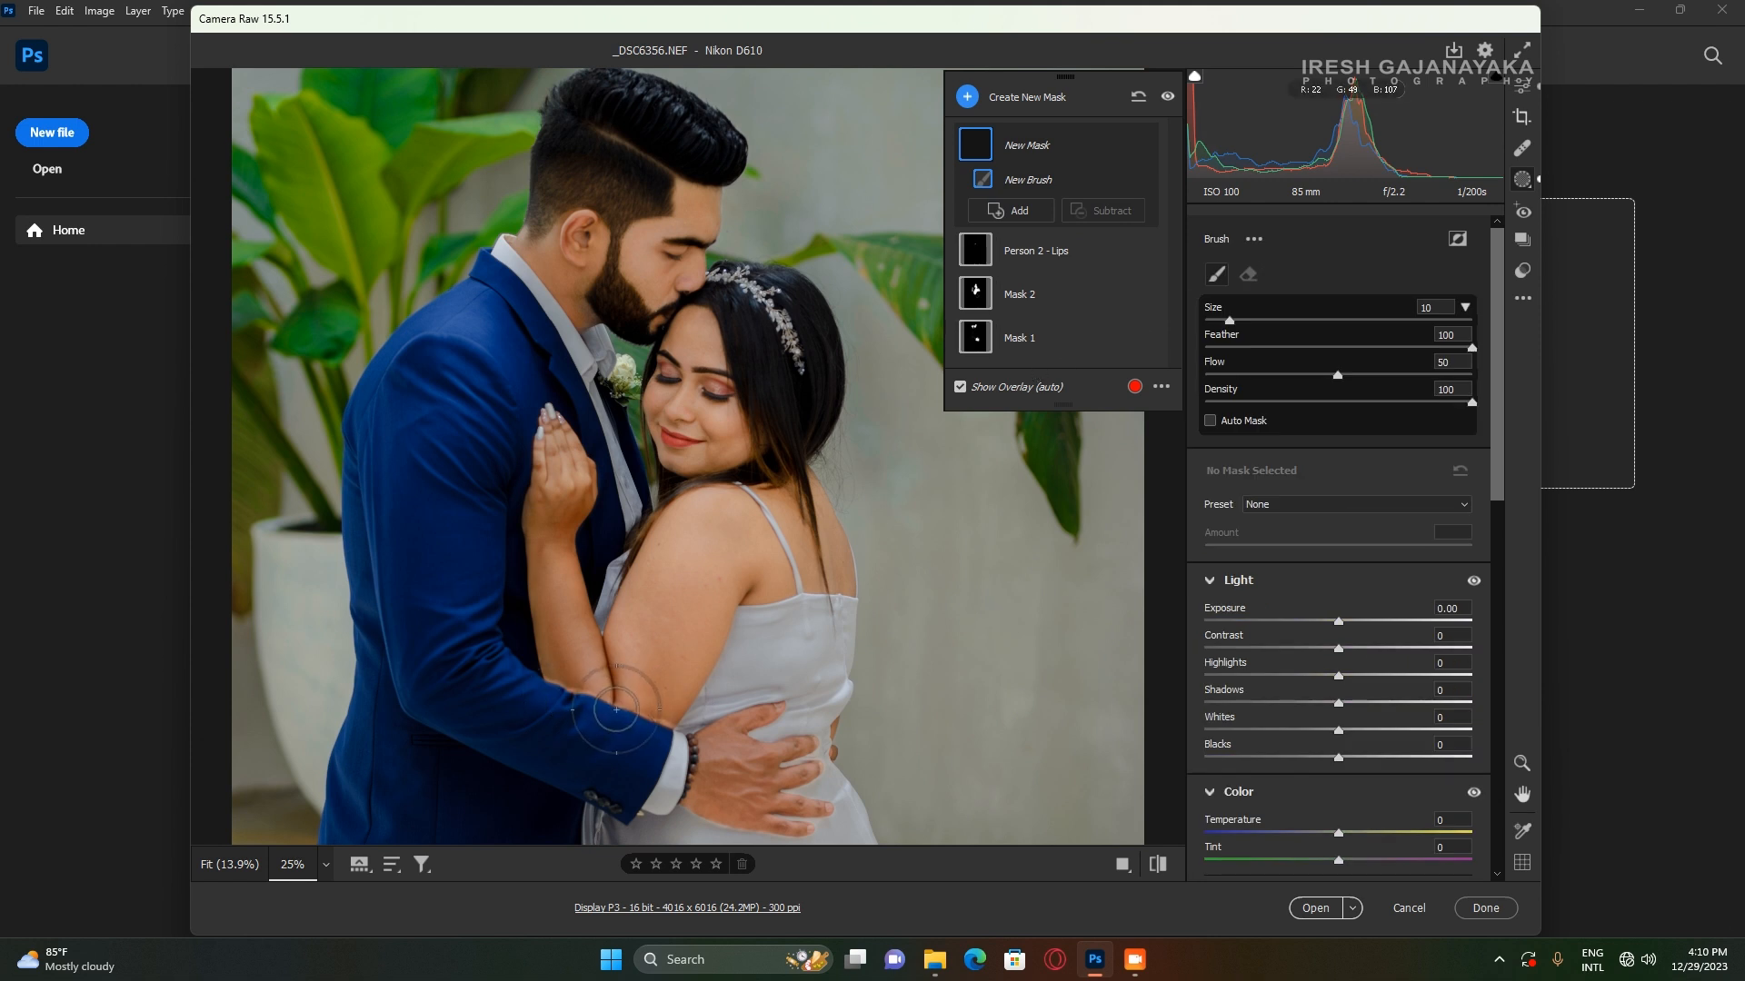
Paint the mask along the outer edge of the woman's raised forearm and near her elbow with a size 4 brush.
scroll(616, 709, "up", 2)
left_click_drag(642, 721, 862, 452)
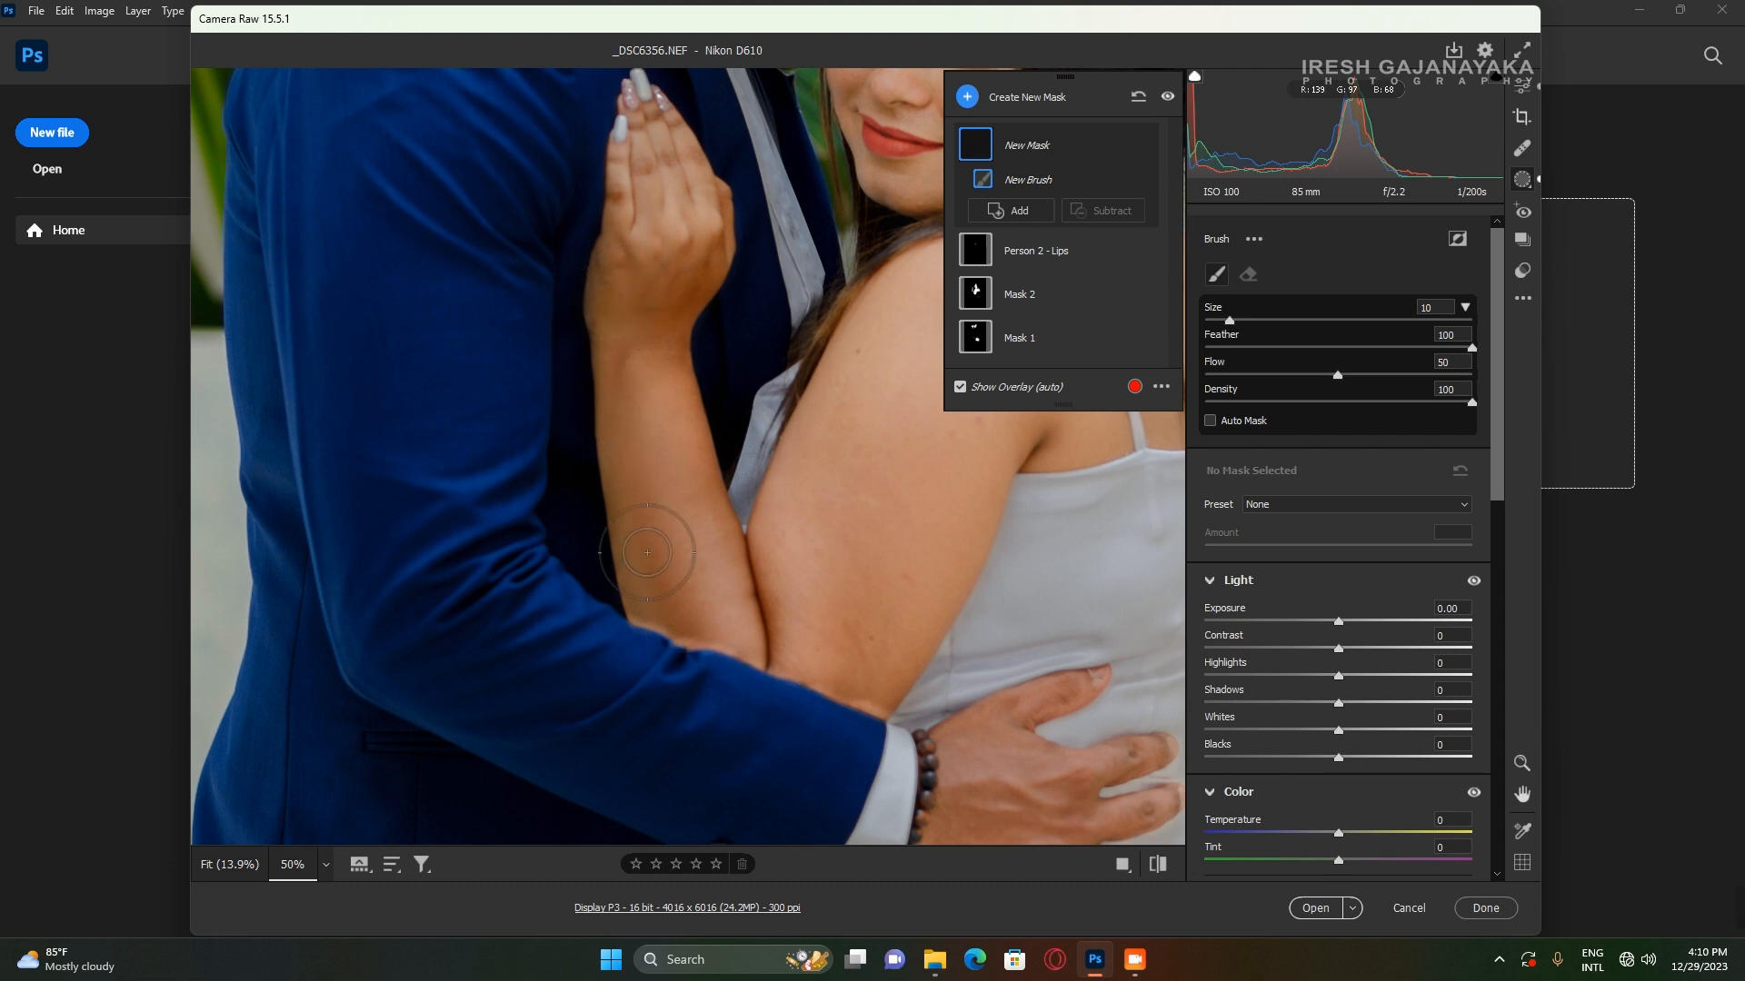
left_click_drag(716, 551, 677, 594)
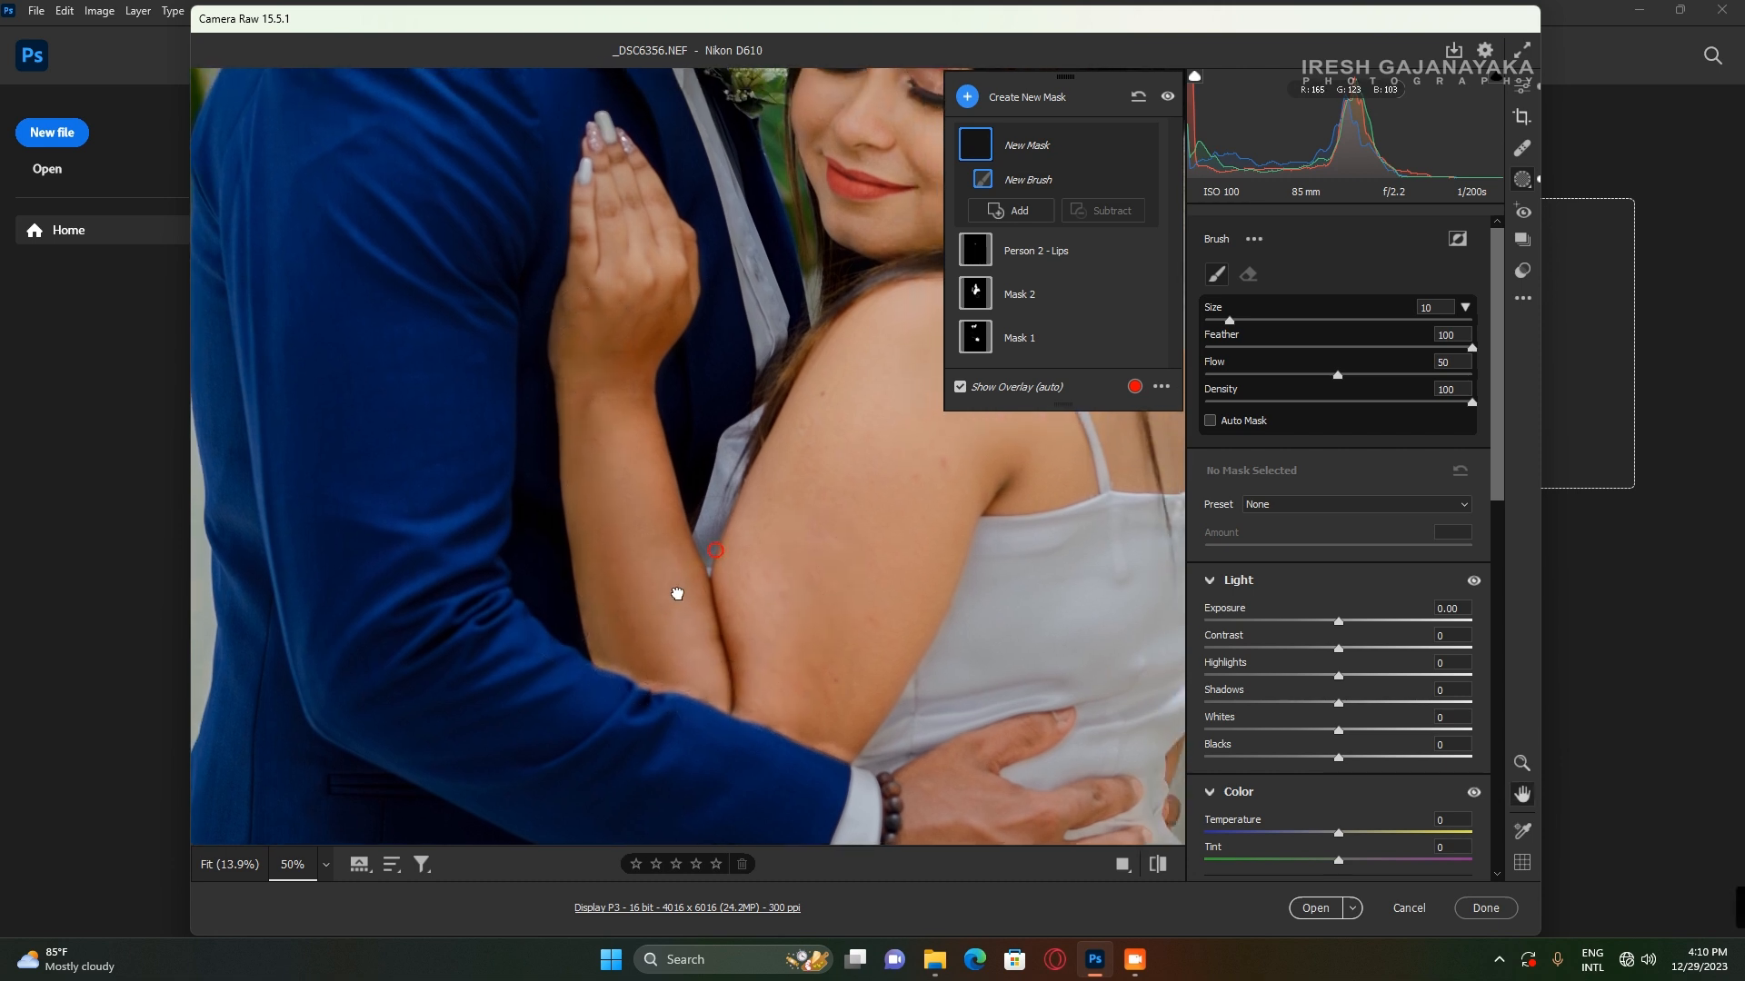
key("bracketleft")
key("bracketleft")
key("bracketleft")
key("bracketleft")
key("bracketleft")
mouse_move(663, 676)
left_mouse_down()
mouse_move(686, 687)
mouse_move(644, 674)
left_mouse_up()
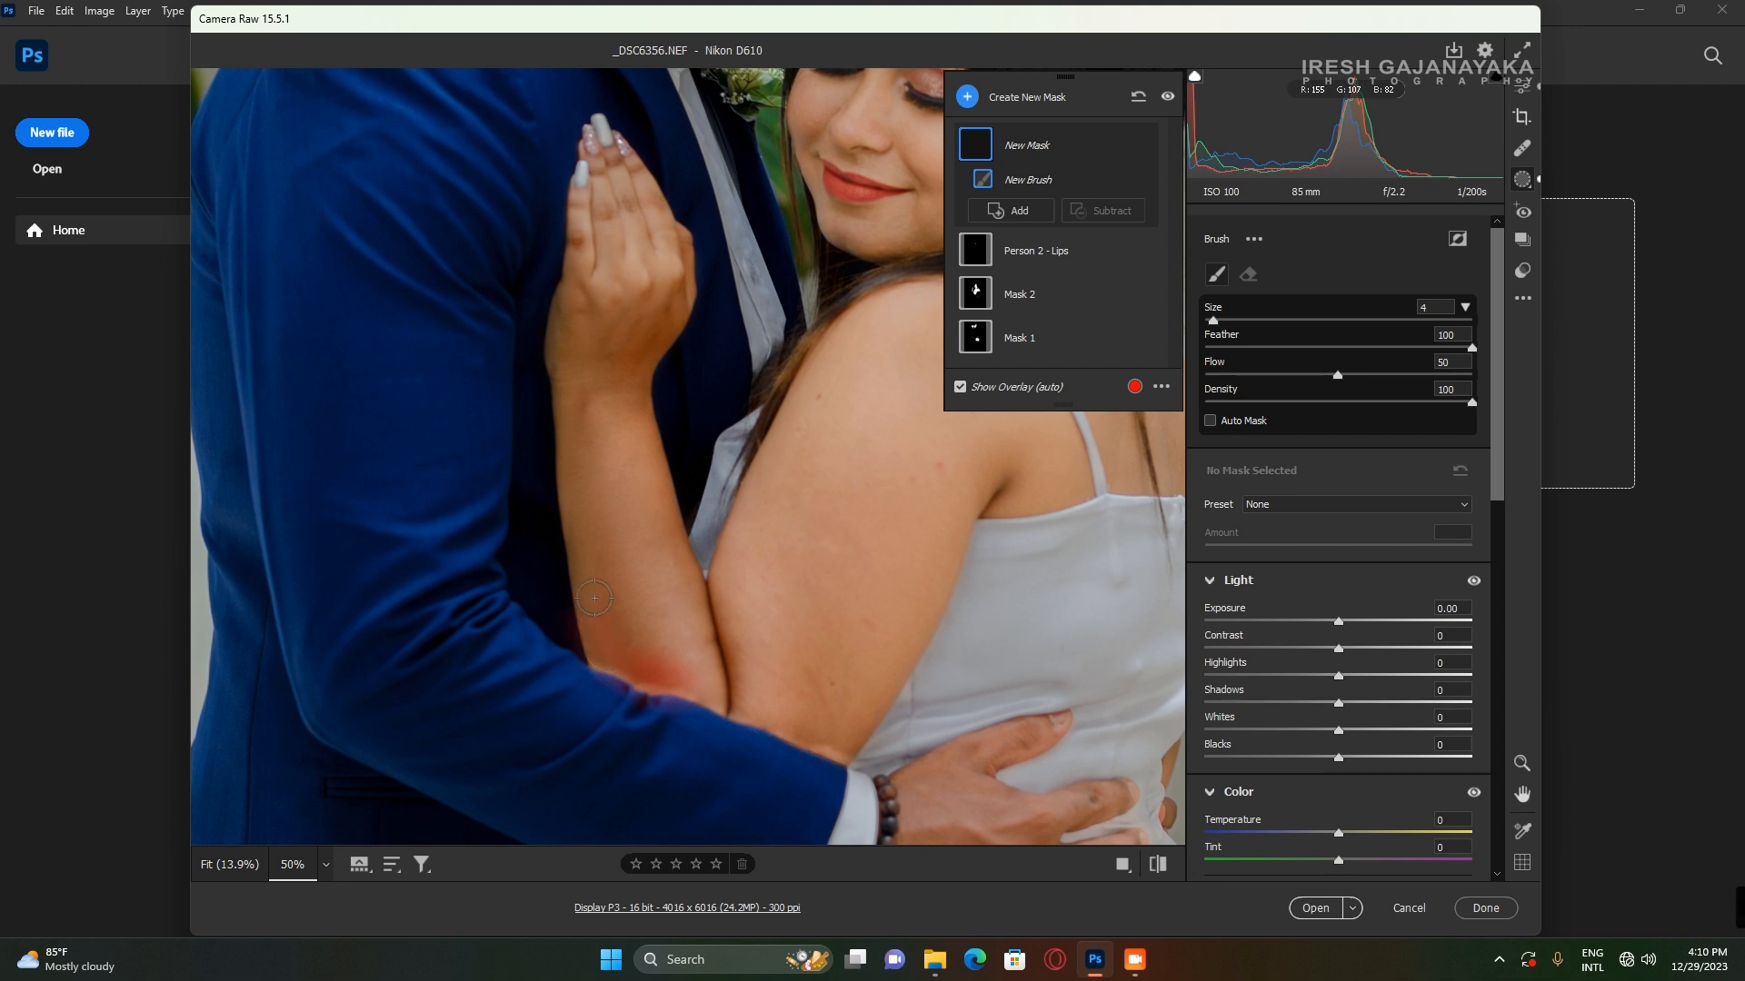
mouse_move(566, 417)
left_mouse_down()
mouse_move(592, 603)
mouse_move(556, 509)
mouse_move(624, 527)
mouse_move(673, 680)
left_mouse_up()
Fill in the mask over the woman's forearm, wrist and lower part of her upper arm, varying the brush size to fit.
key("bracketright")
key("bracketright")
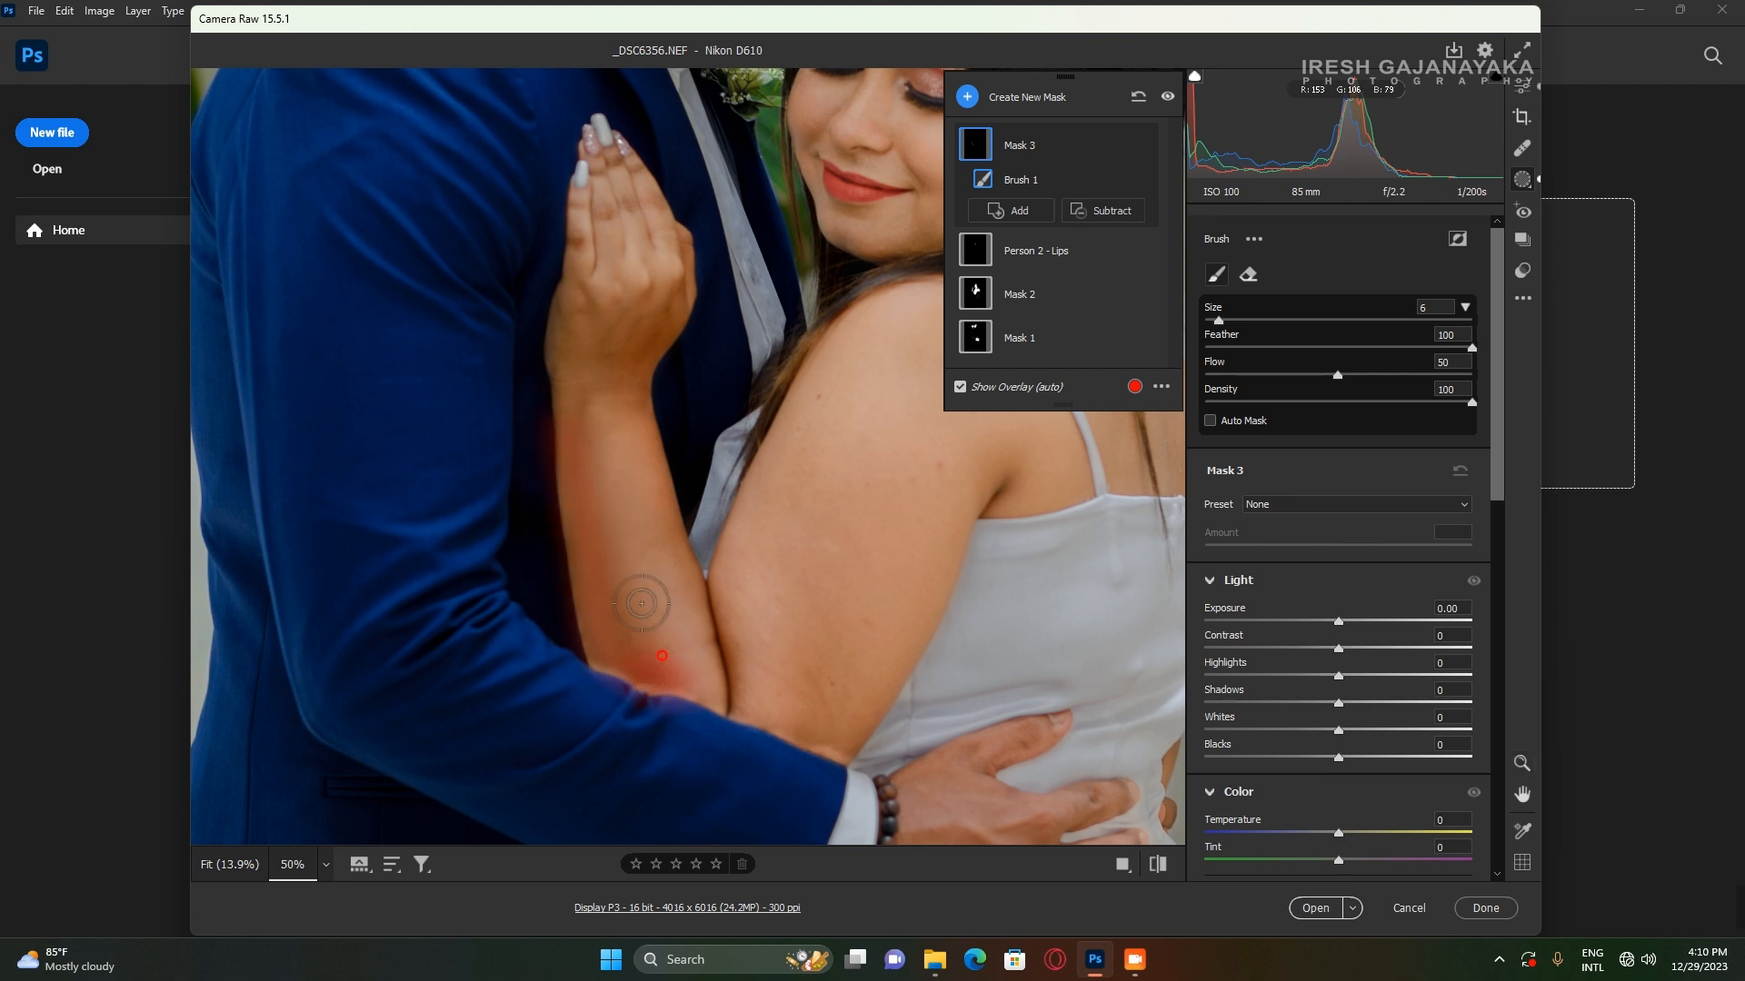
mouse_move(647, 661)
left_mouse_down()
mouse_move(717, 688)
mouse_move(629, 458)
mouse_move(667, 648)
mouse_move(706, 705)
mouse_move(755, 712)
mouse_move(737, 631)
mouse_move(790, 718)
mouse_move(829, 738)
mouse_move(907, 640)
mouse_move(924, 584)
mouse_move(882, 609)
mouse_move(909, 524)
mouse_move(831, 697)
mouse_move(789, 669)
mouse_move(752, 560)
mouse_move(836, 583)
mouse_move(839, 654)
mouse_move(817, 648)
mouse_move(861, 522)
mouse_move(796, 645)
mouse_move(788, 494)
mouse_move(922, 469)
mouse_move(930, 512)
mouse_move(815, 722)
mouse_move(825, 643)
left_mouse_up()
key("]")
key("]")
key("]")
key("]")
key("]")
key("]")
key("]")
key("]")
key("]")
key("]")
key("[")
key("[")
key("[")
key("[")
key("[")
key("[")
key("[")
key("[")
key("[")
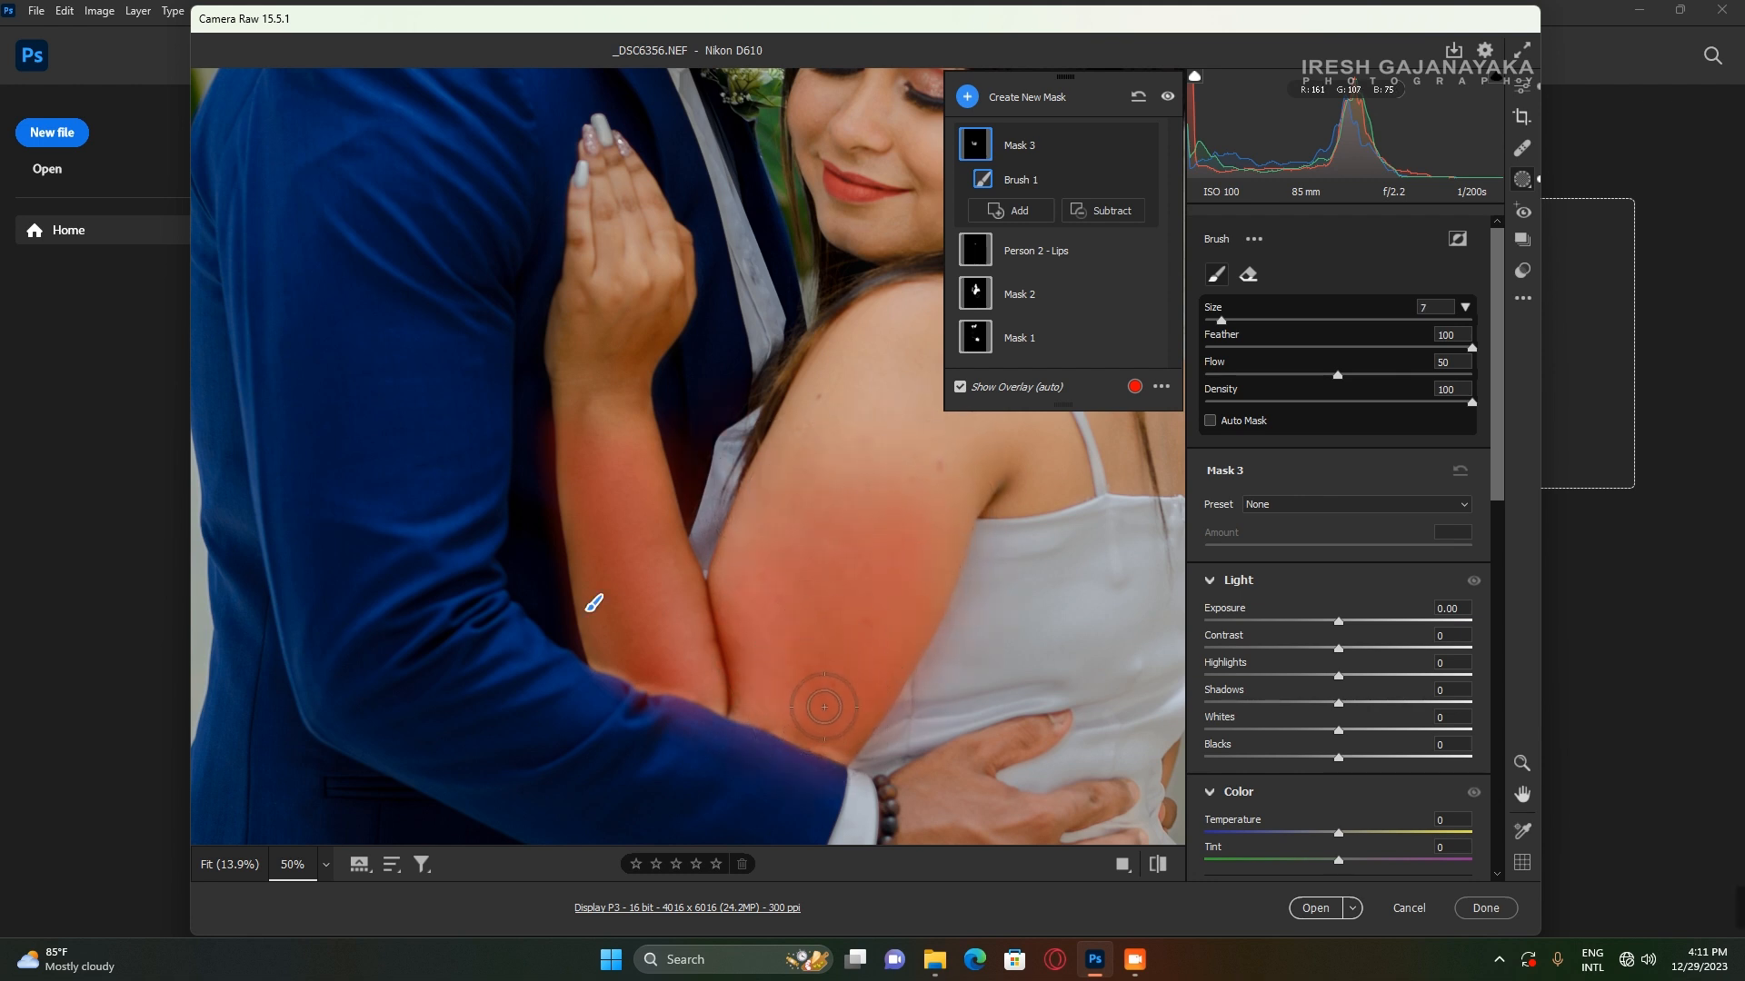
mouse_move(835, 731)
left_mouse_down()
mouse_move(736, 691)
mouse_move(736, 542)
mouse_move(756, 533)
mouse_move(699, 657)
mouse_move(620, 408)
mouse_move(658, 298)
mouse_move(608, 421)
left_mouse_up()
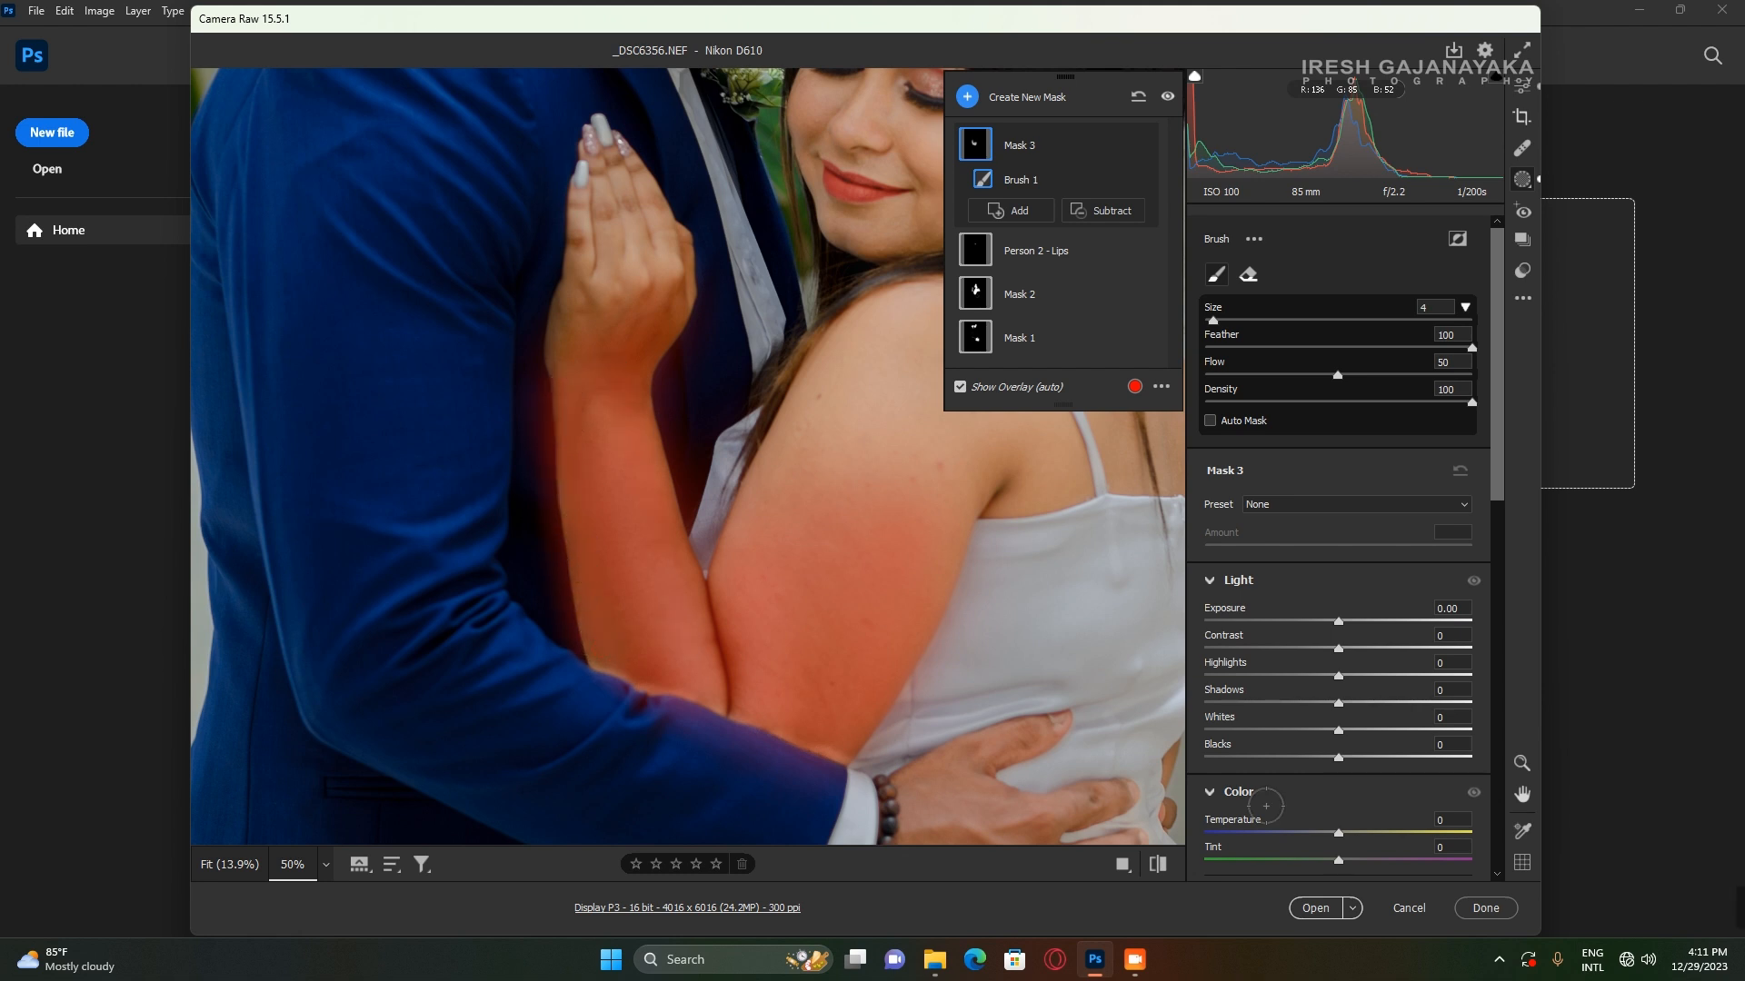
In the arm brush mask, set Exposure +0.55, Contrast -7, Highlights -21, Shadows +24 and Blacks +34.
left_click_drag(1337, 703, 1372, 709)
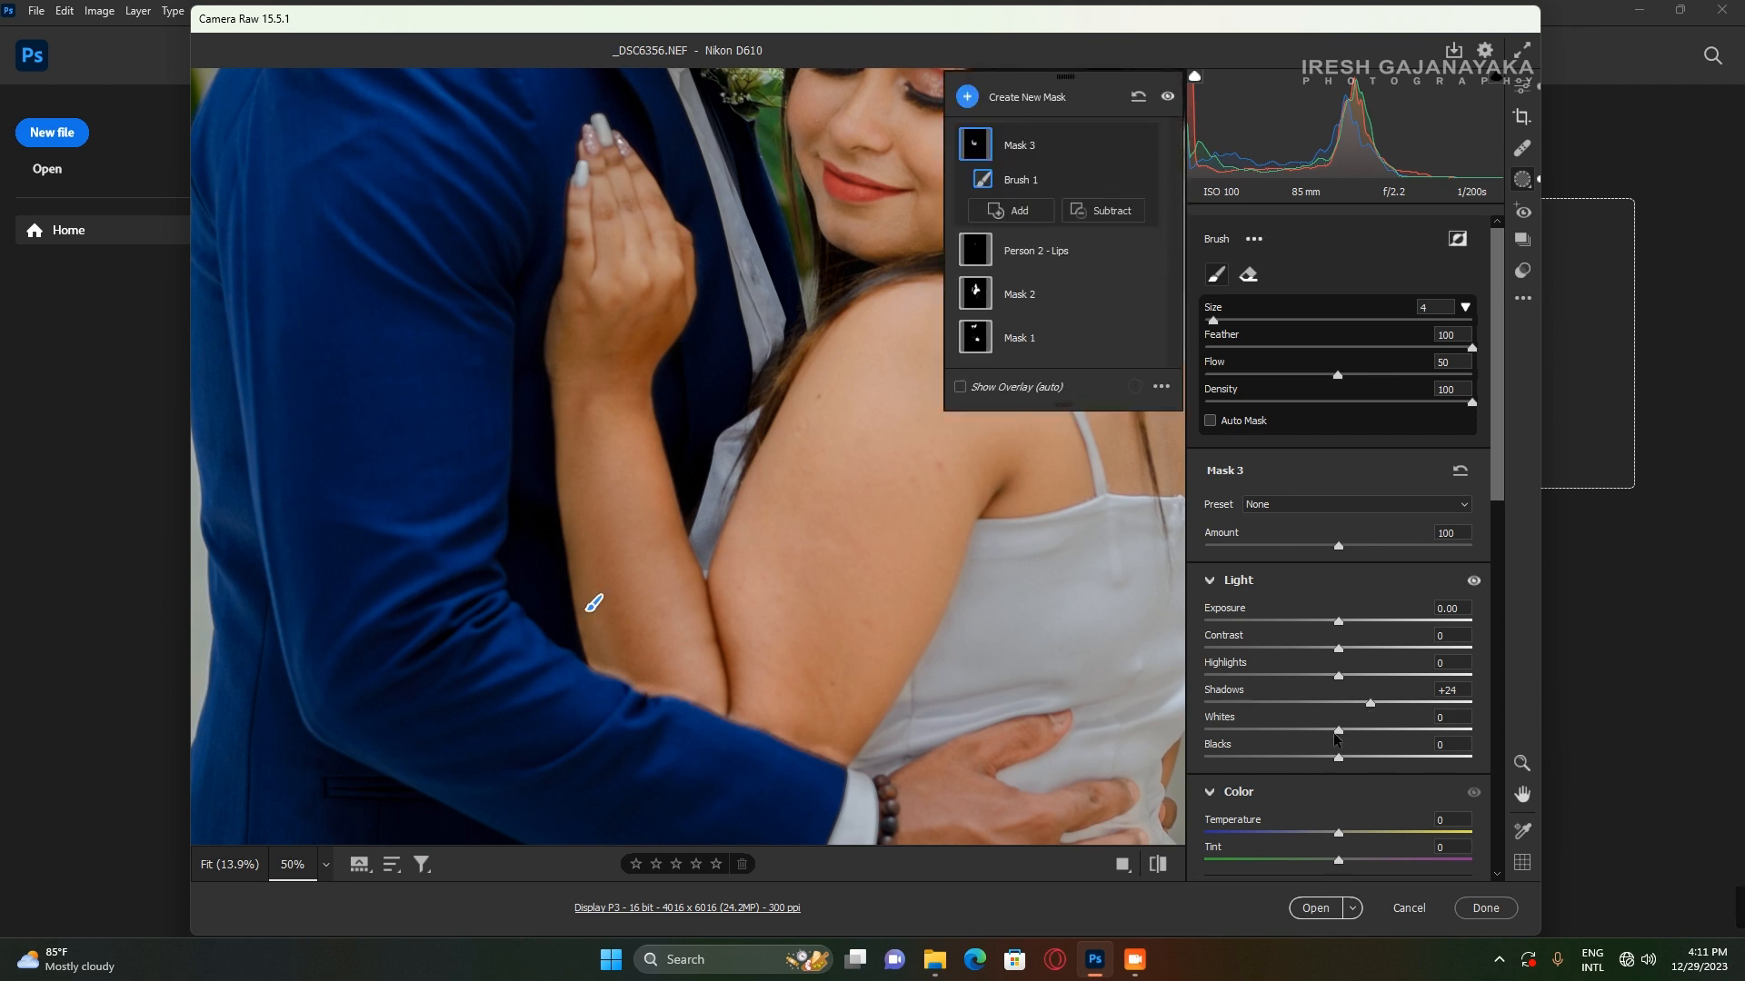
left_click_drag(1339, 757, 1397, 758)
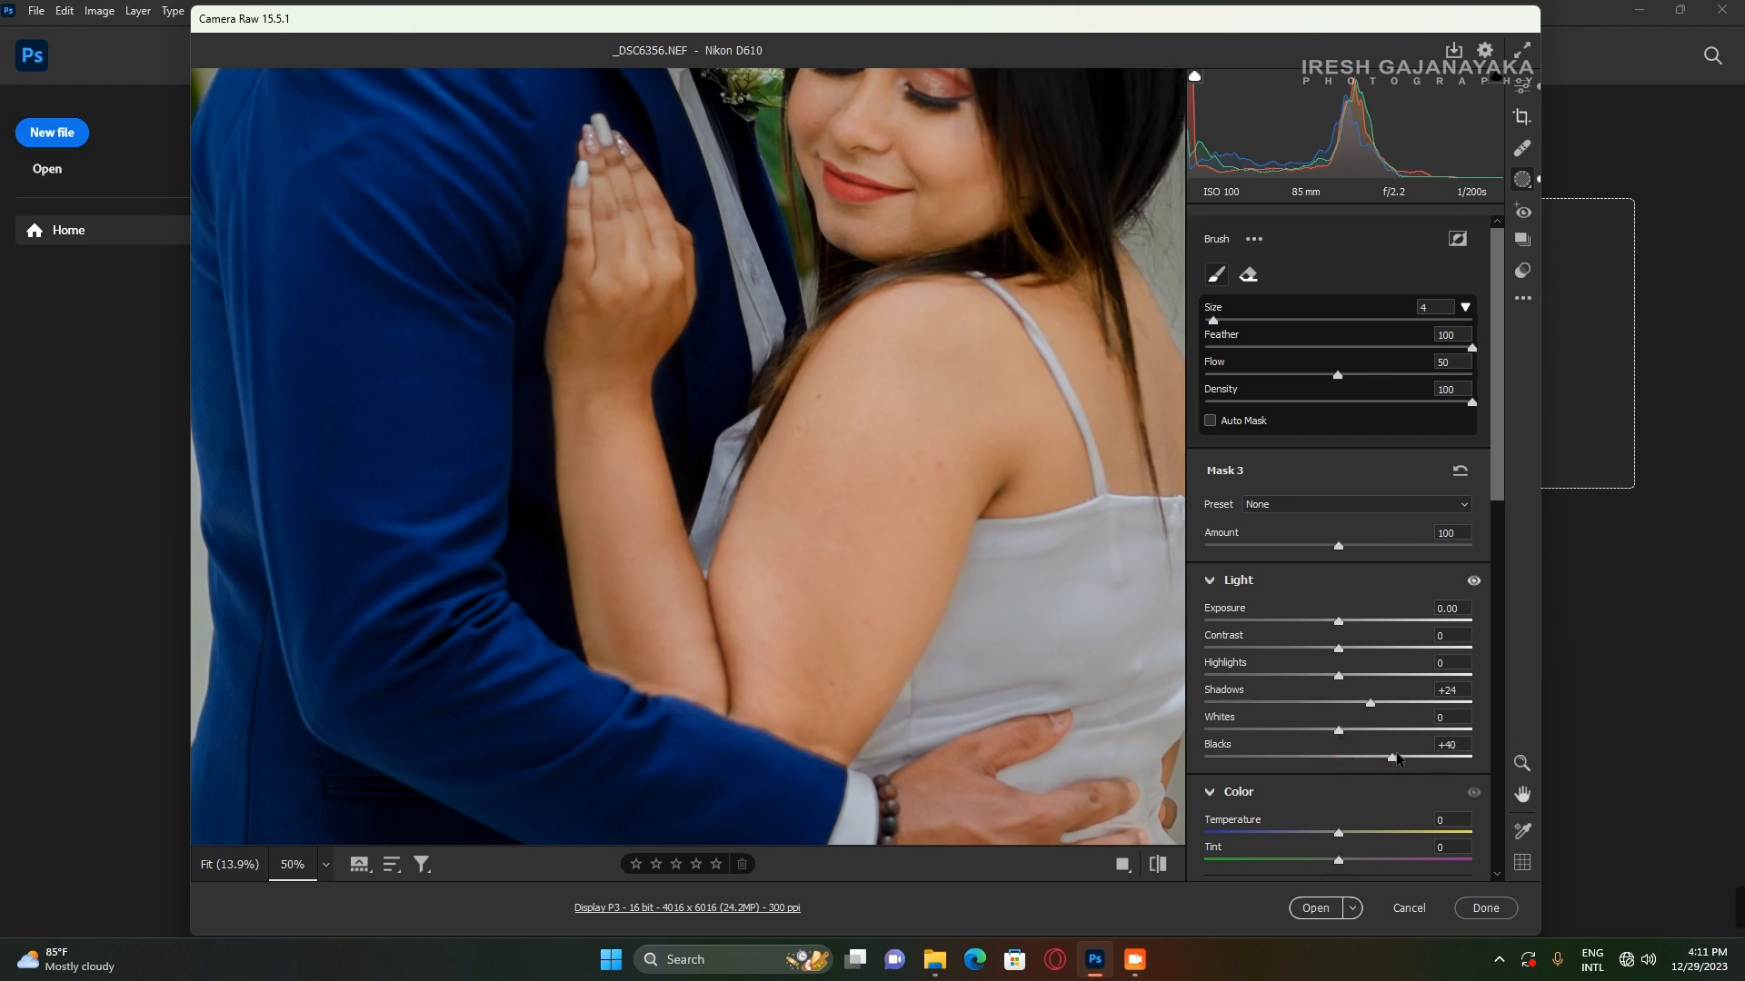
left_click_drag(1339, 621, 1357, 627)
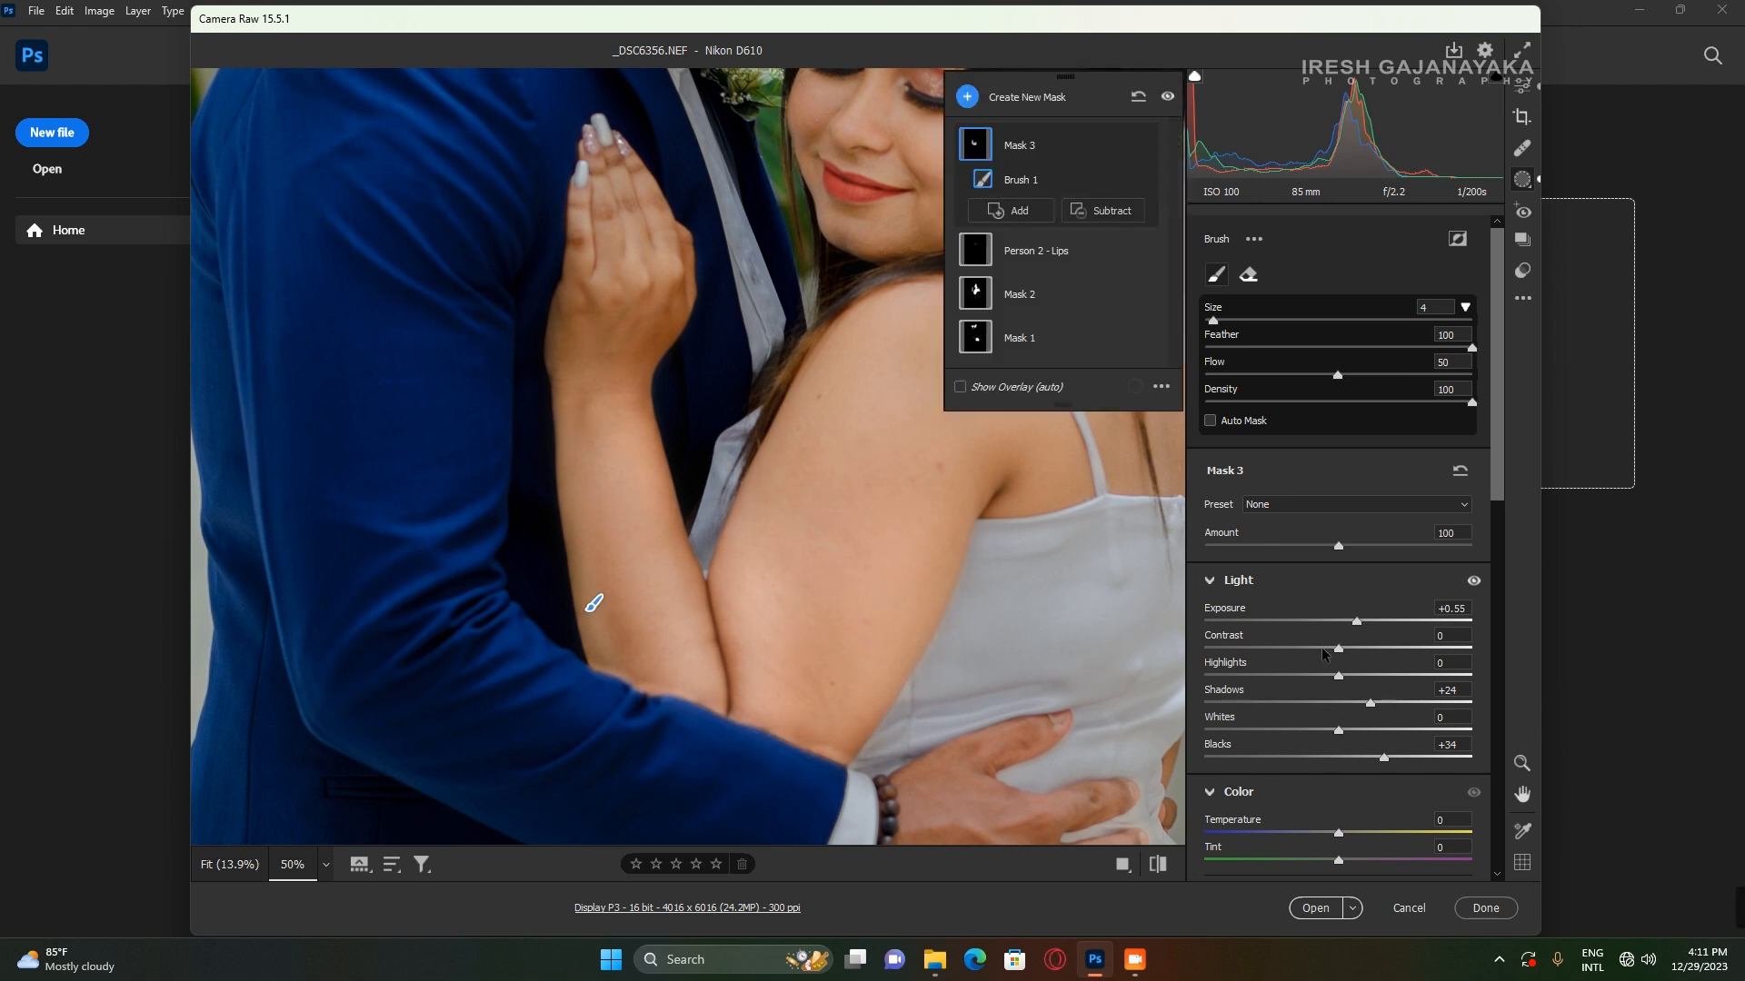
left_click_drag(1372, 650, 1376, 651)
left_click_drag(1305, 672, 1309, 675)
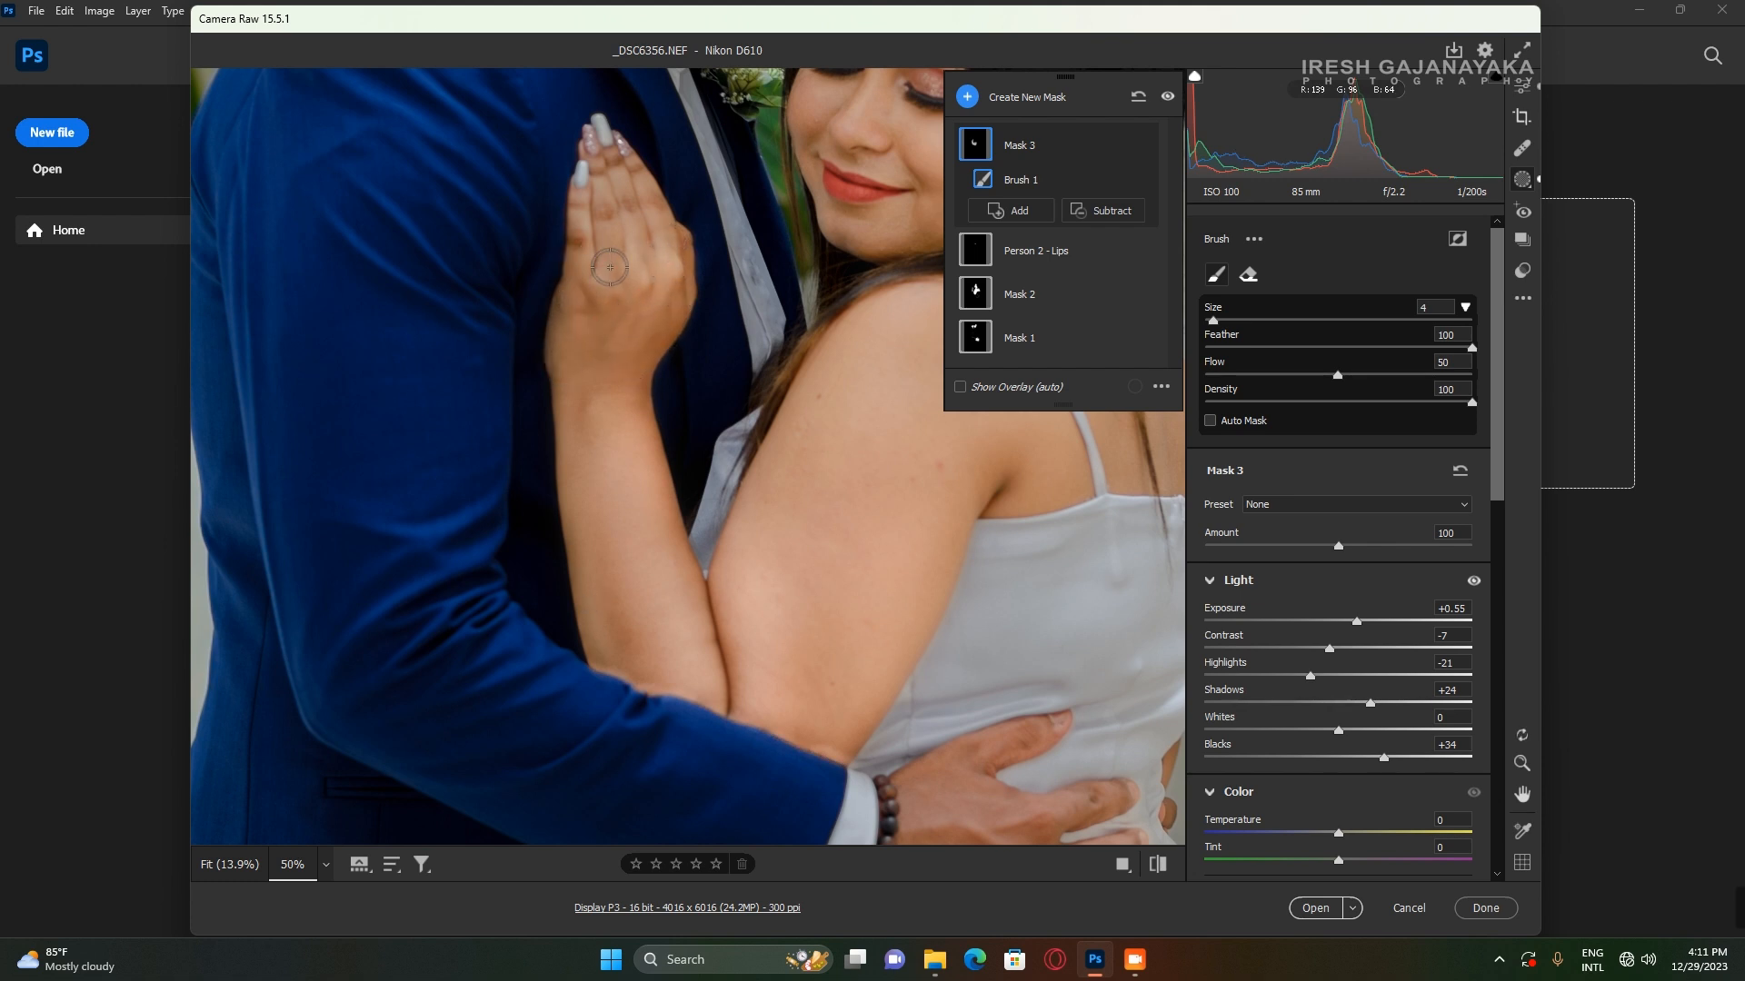
Examine the brightened arms, both faces and the man's hand at 50% zoom for uneven skin tones.
left_click_drag(919, 483, 660, 629)
left_click_drag(601, 440, 879, 780)
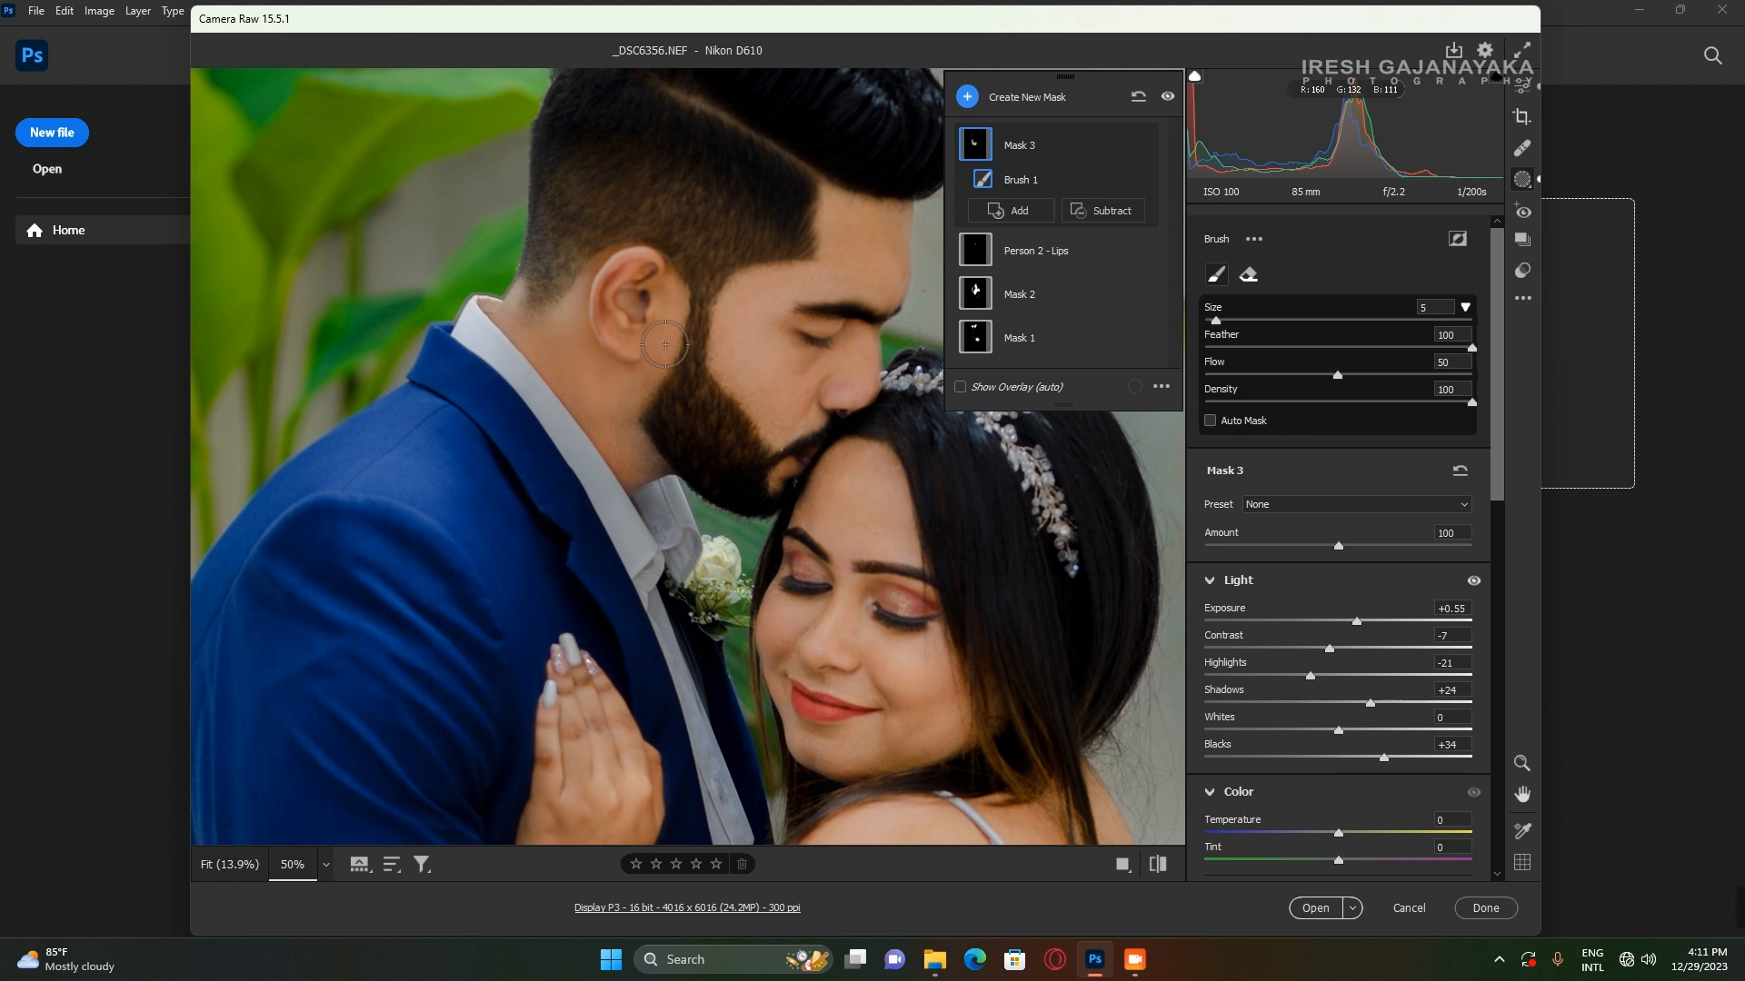
left_click_drag(785, 478, 656, 312)
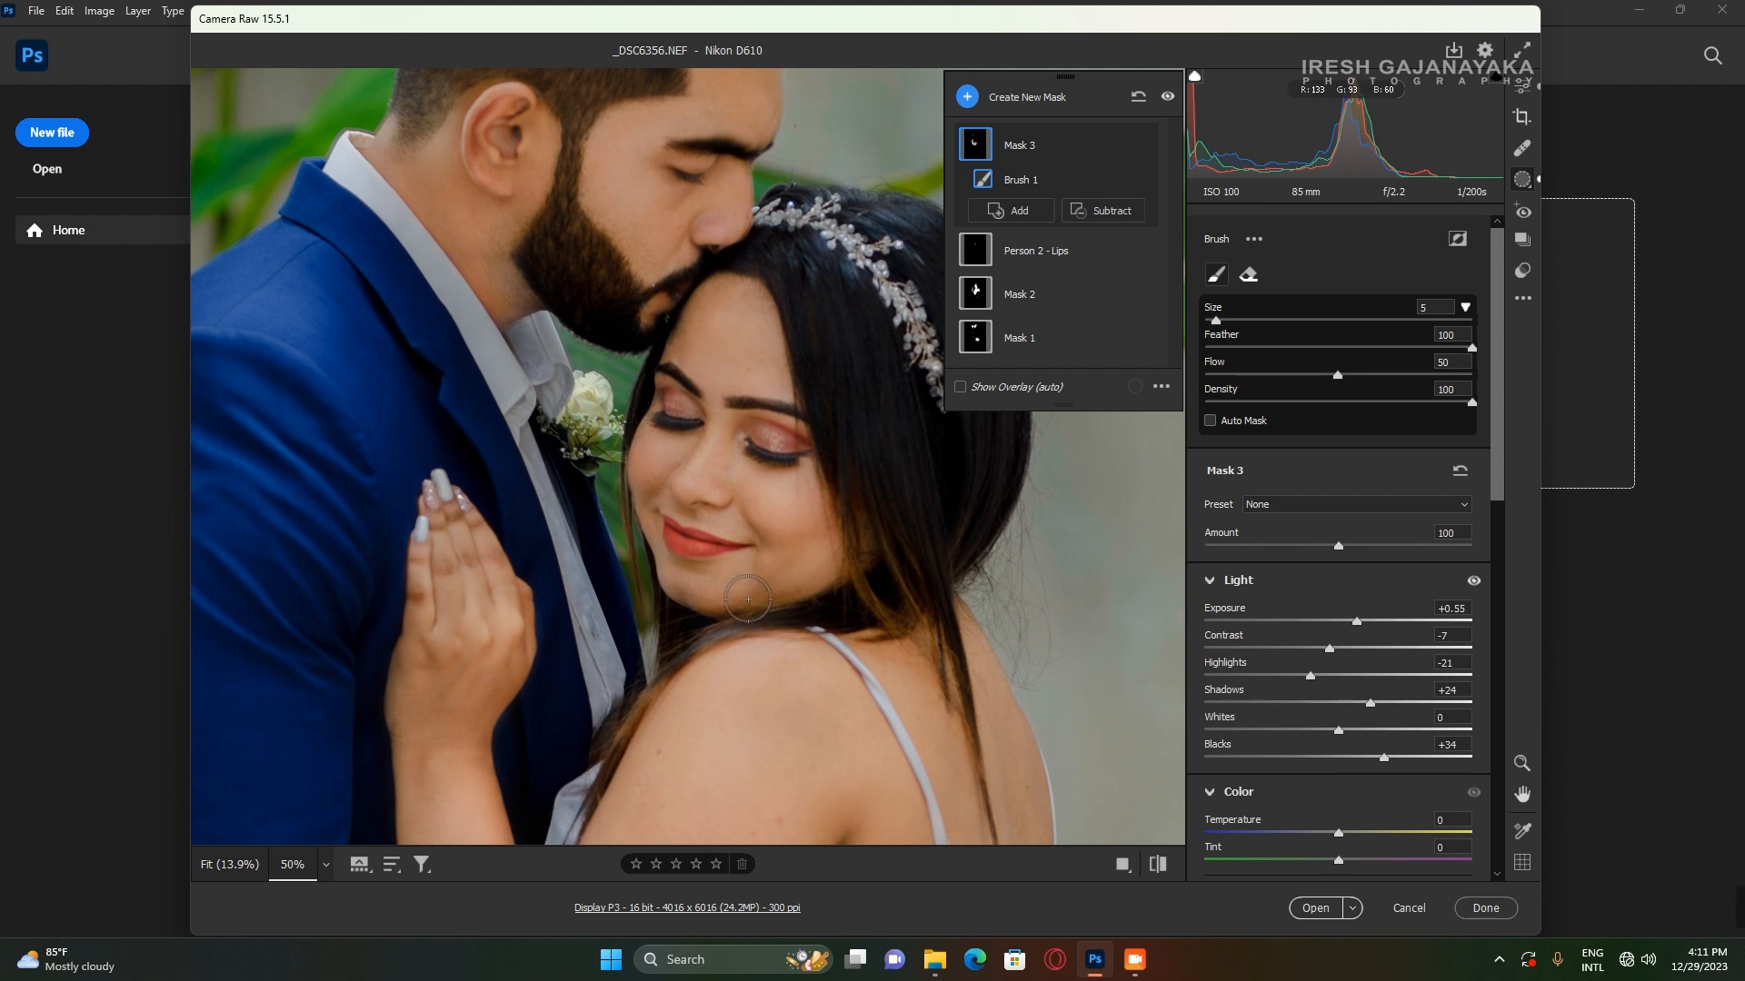
key("alt+space")
mouse_move(858, 620)
left_mouse_down()
mouse_move(853, 537)
mouse_move(797, 384)
left_mouse_up()
mouse_move(784, 580)
left_mouse_down()
mouse_move(759, 624)
mouse_move(790, 573)
mouse_move(1042, 459)
left_mouse_up()
key("space")
mouse_move(891, 638)
left_mouse_down()
mouse_move(787, 452)
mouse_move(771, 383)
left_mouse_up()
mouse_move(731, 589)
left_mouse_down()
mouse_move(802, 591)
mouse_move(774, 556)
mouse_move(741, 558)
mouse_move(854, 623)
mouse_move(779, 641)
mouse_move(891, 677)
left_mouse_up()
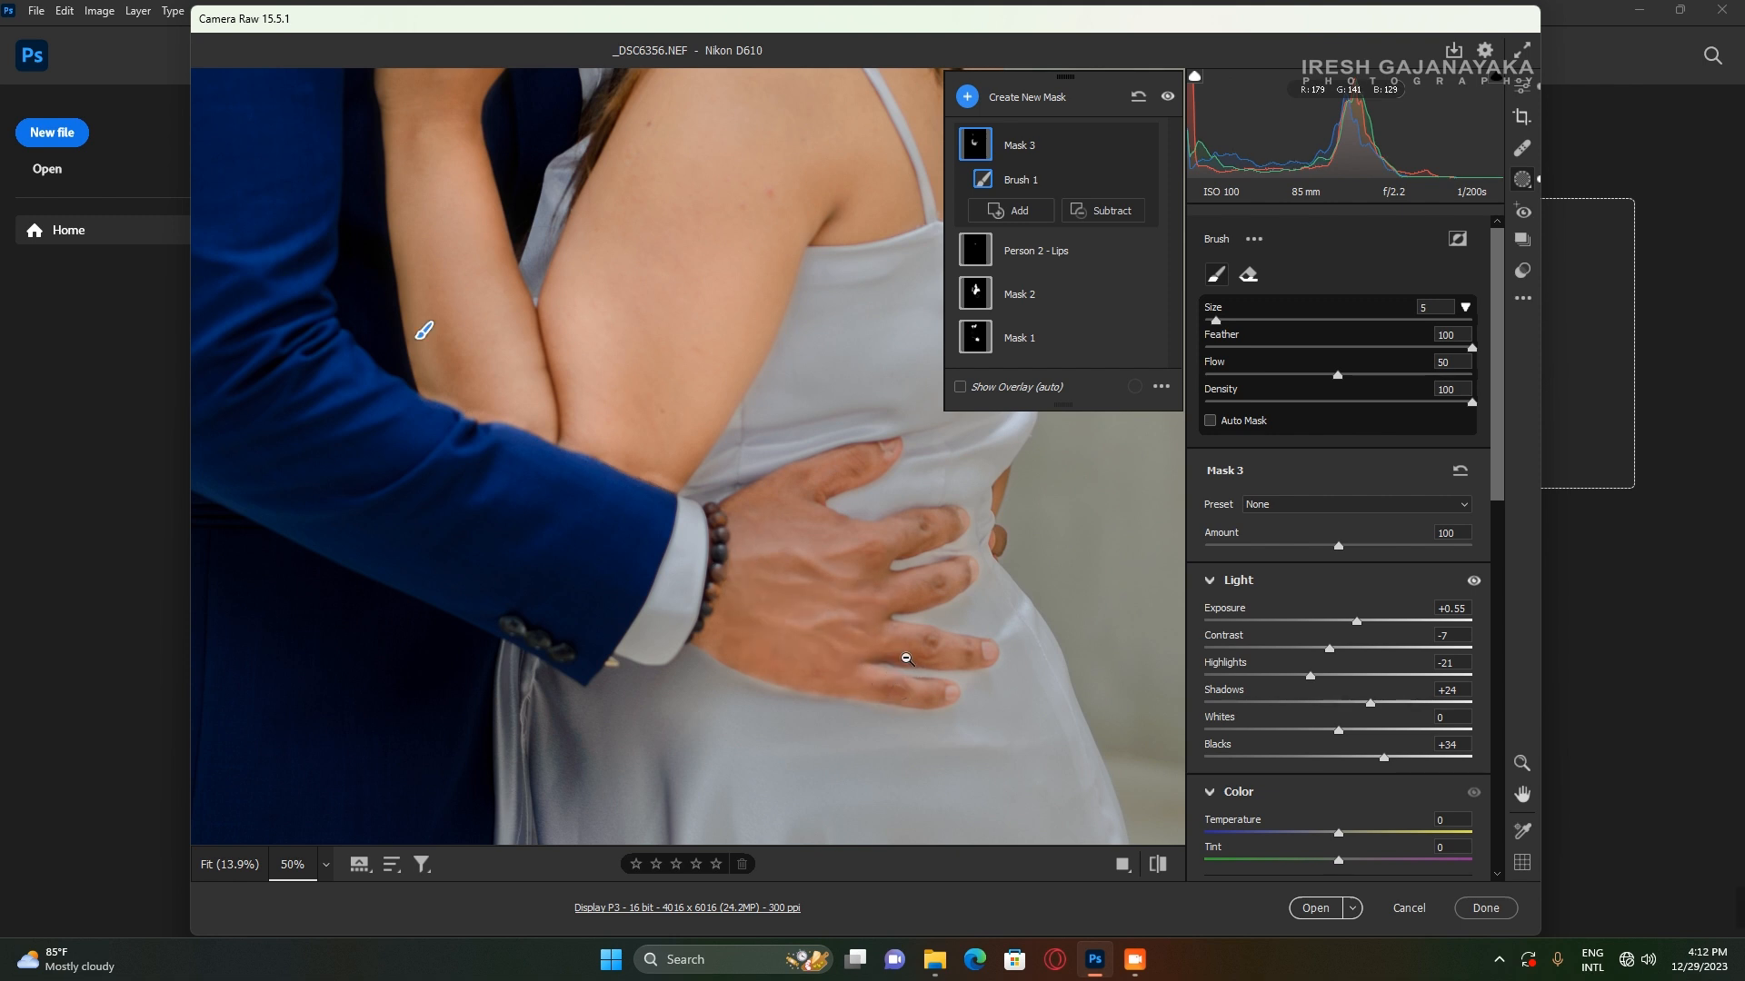
key("ctrl+alt+z")
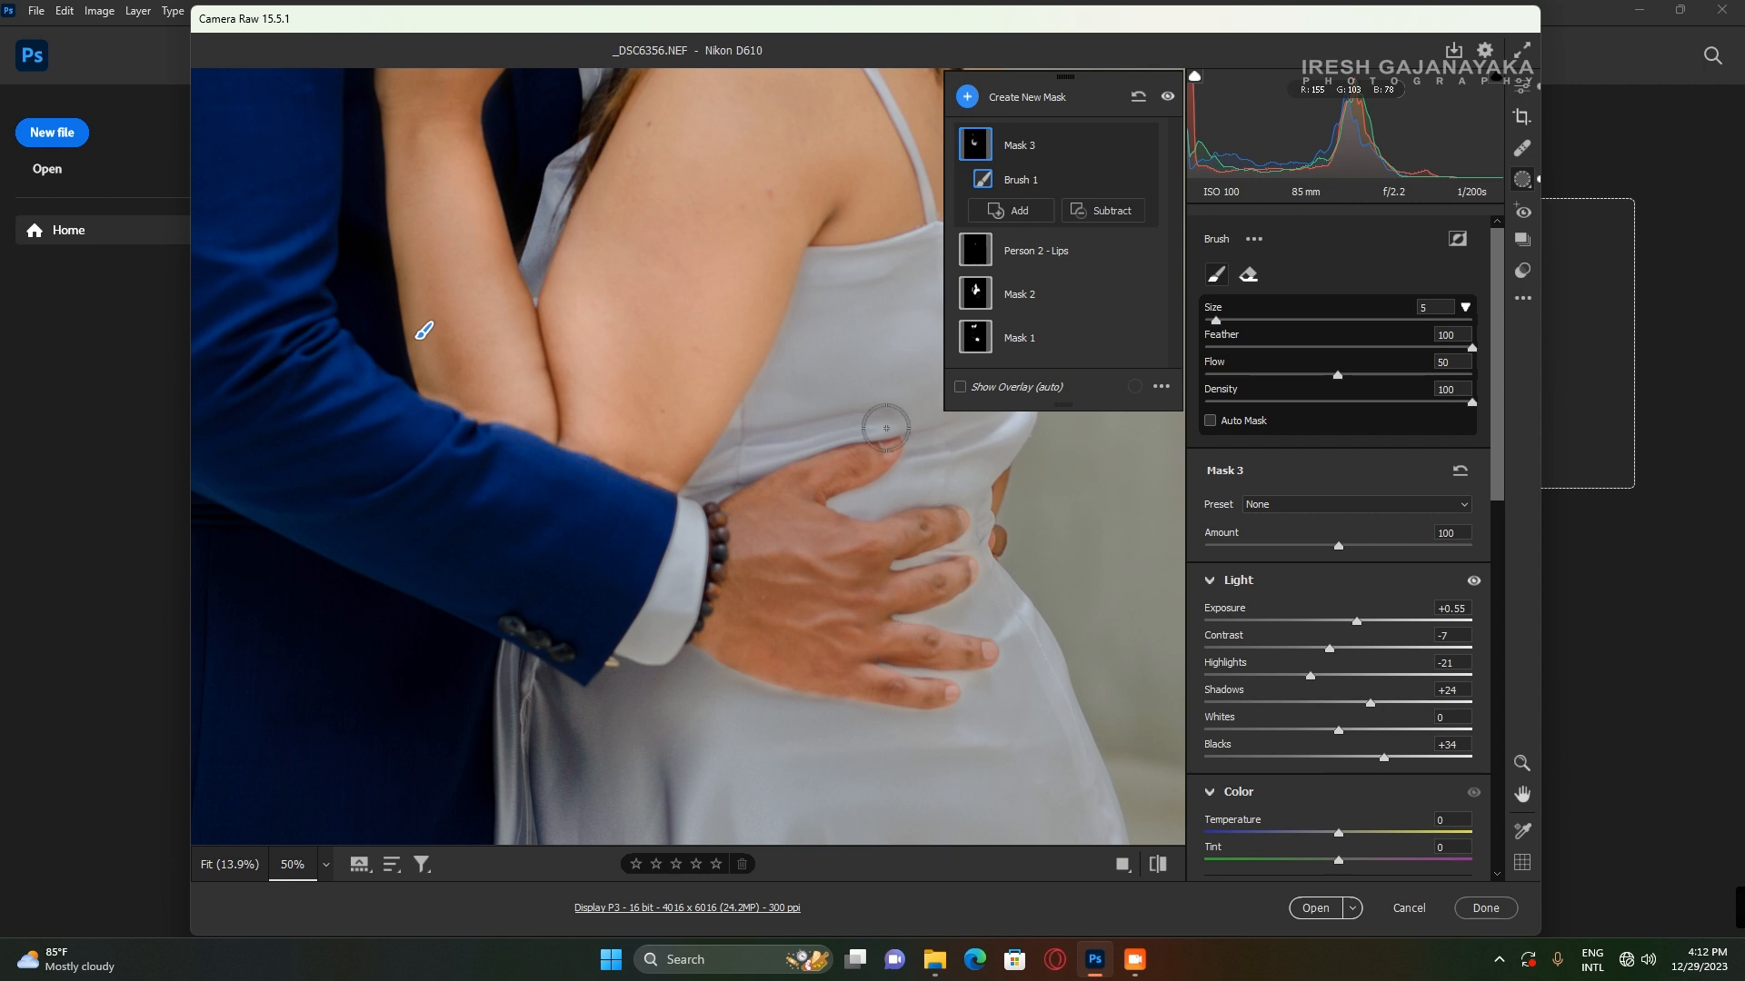
Create a new brush mask and paint it over the man's hand and fingers on the woman's waist with a size 5 brush.
key("k")
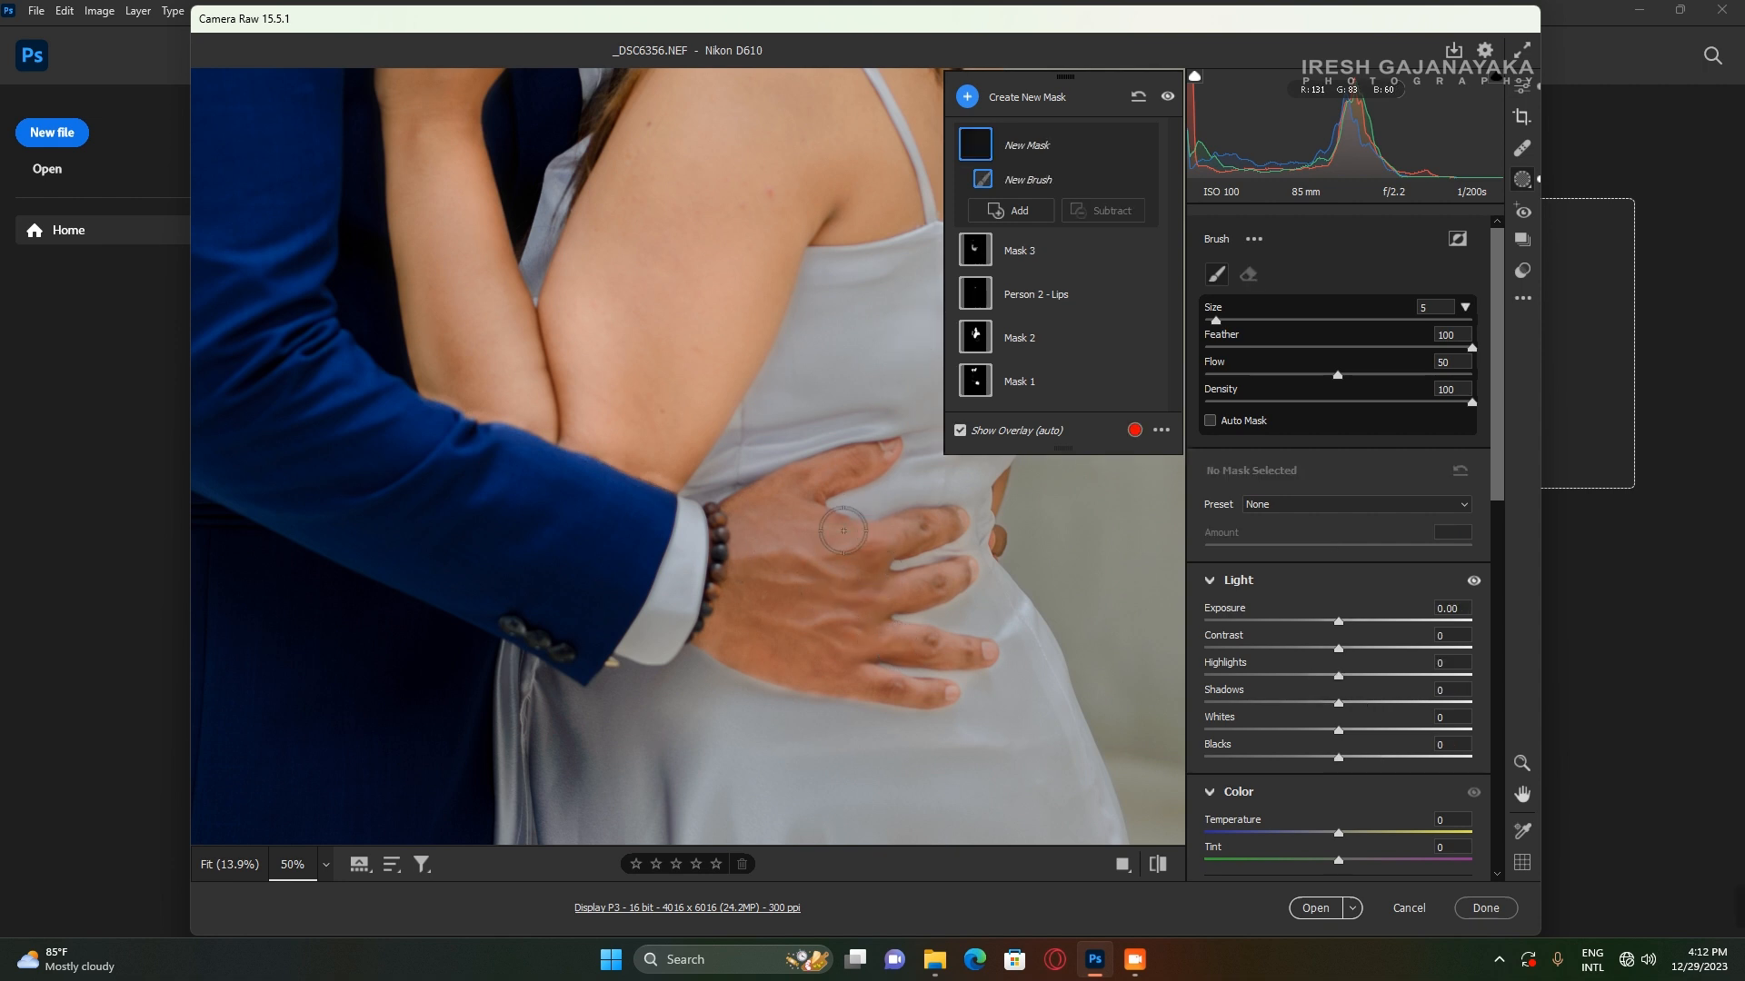
mouse_move(766, 593)
left_mouse_down()
mouse_move(758, 559)
mouse_move(859, 545)
mouse_move(790, 555)
mouse_move(803, 493)
mouse_move(770, 520)
mouse_move(853, 467)
left_mouse_up()
key("bracketleft")
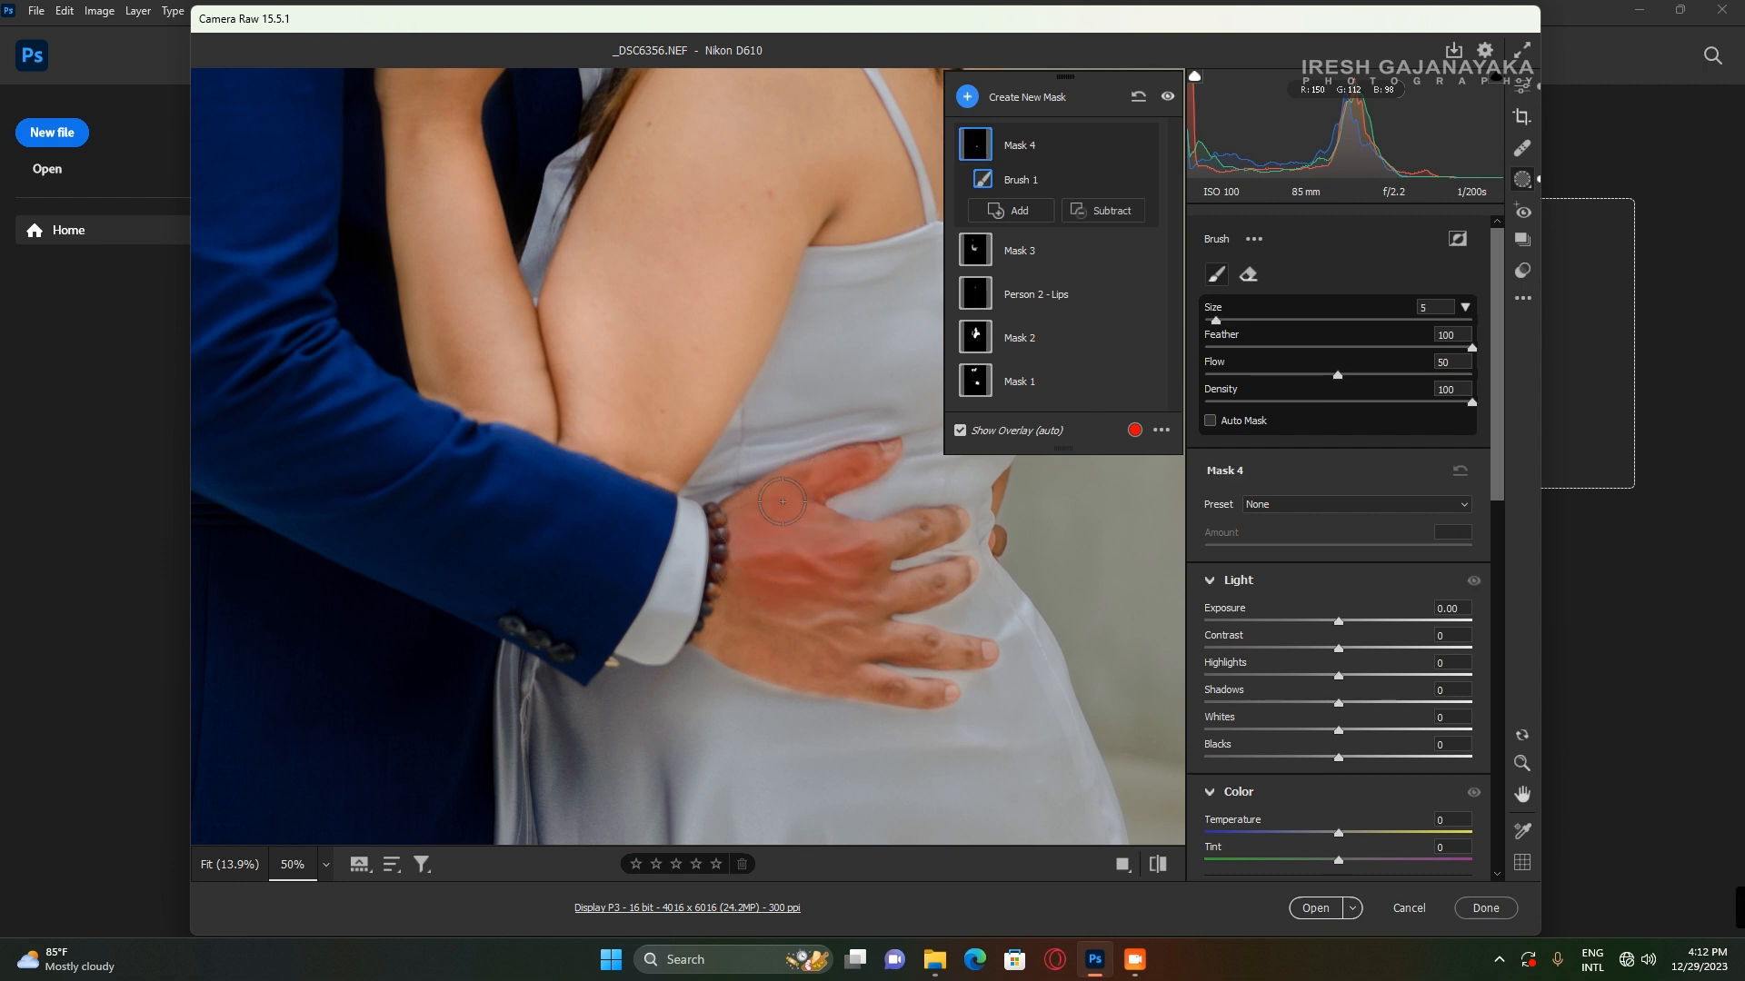
left_click_drag(825, 548, 935, 527)
mouse_move(864, 593)
left_mouse_down()
mouse_move(947, 574)
mouse_move(850, 609)
mouse_move(960, 653)
mouse_move(845, 633)
mouse_move(811, 605)
mouse_move(822, 650)
mouse_move(863, 687)
mouse_move(929, 688)
mouse_move(717, 639)
left_mouse_up()
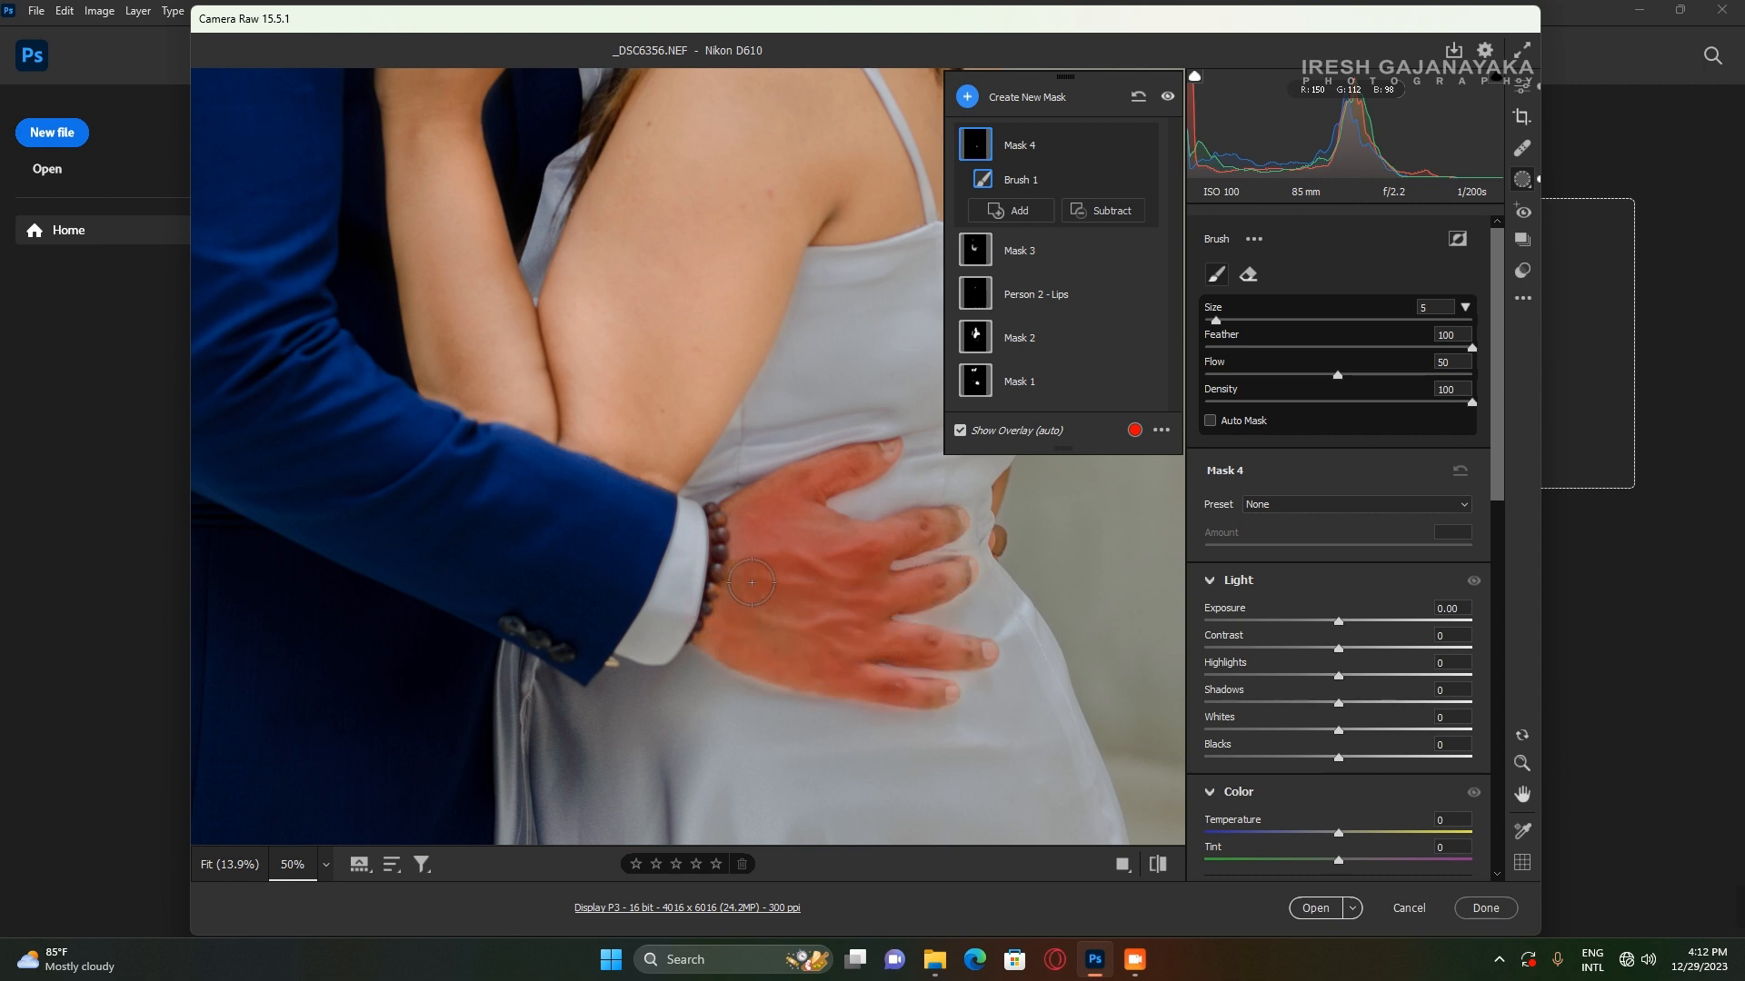
key("[")
mouse_move(940, 527)
left_mouse_down()
mouse_move(864, 551)
mouse_move(879, 588)
mouse_move(966, 576)
left_mouse_up()
mouse_move(942, 641)
left_mouse_down()
mouse_move(983, 654)
mouse_move(837, 661)
mouse_move(950, 691)
left_mouse_up()
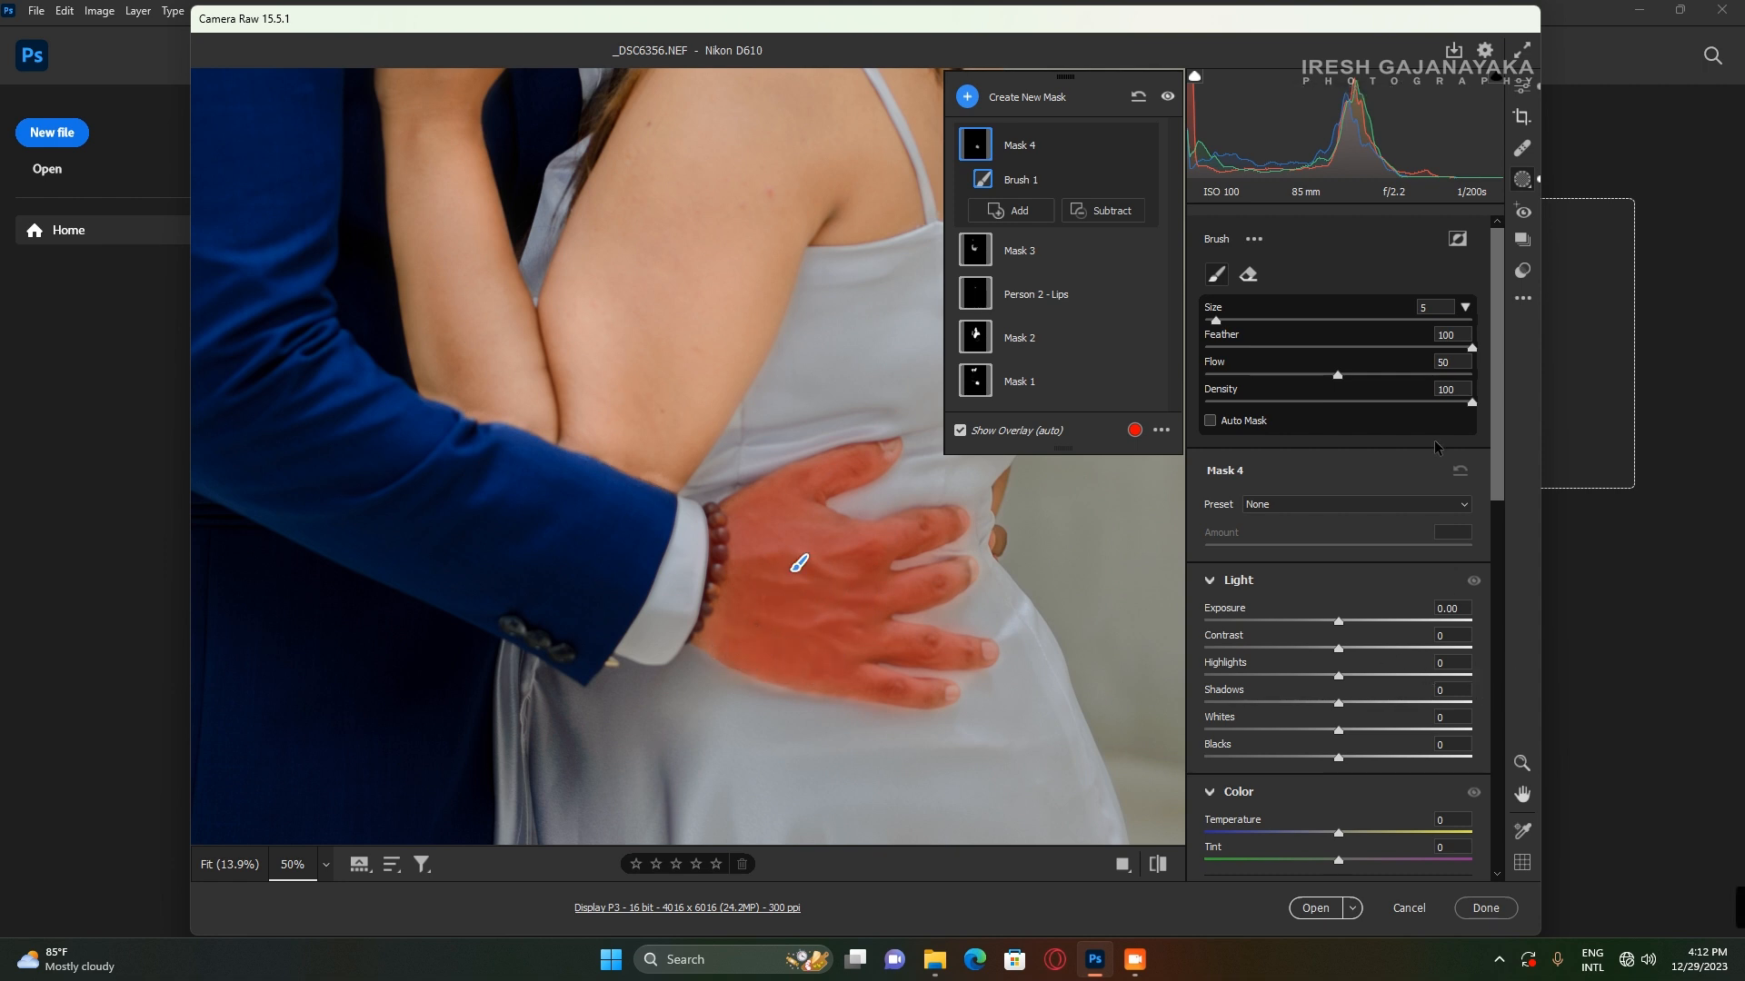
In the hand brush mask, set Contrast to -14 and Blacks to +10.
left_click_drag(1490, 445, 1506, 509)
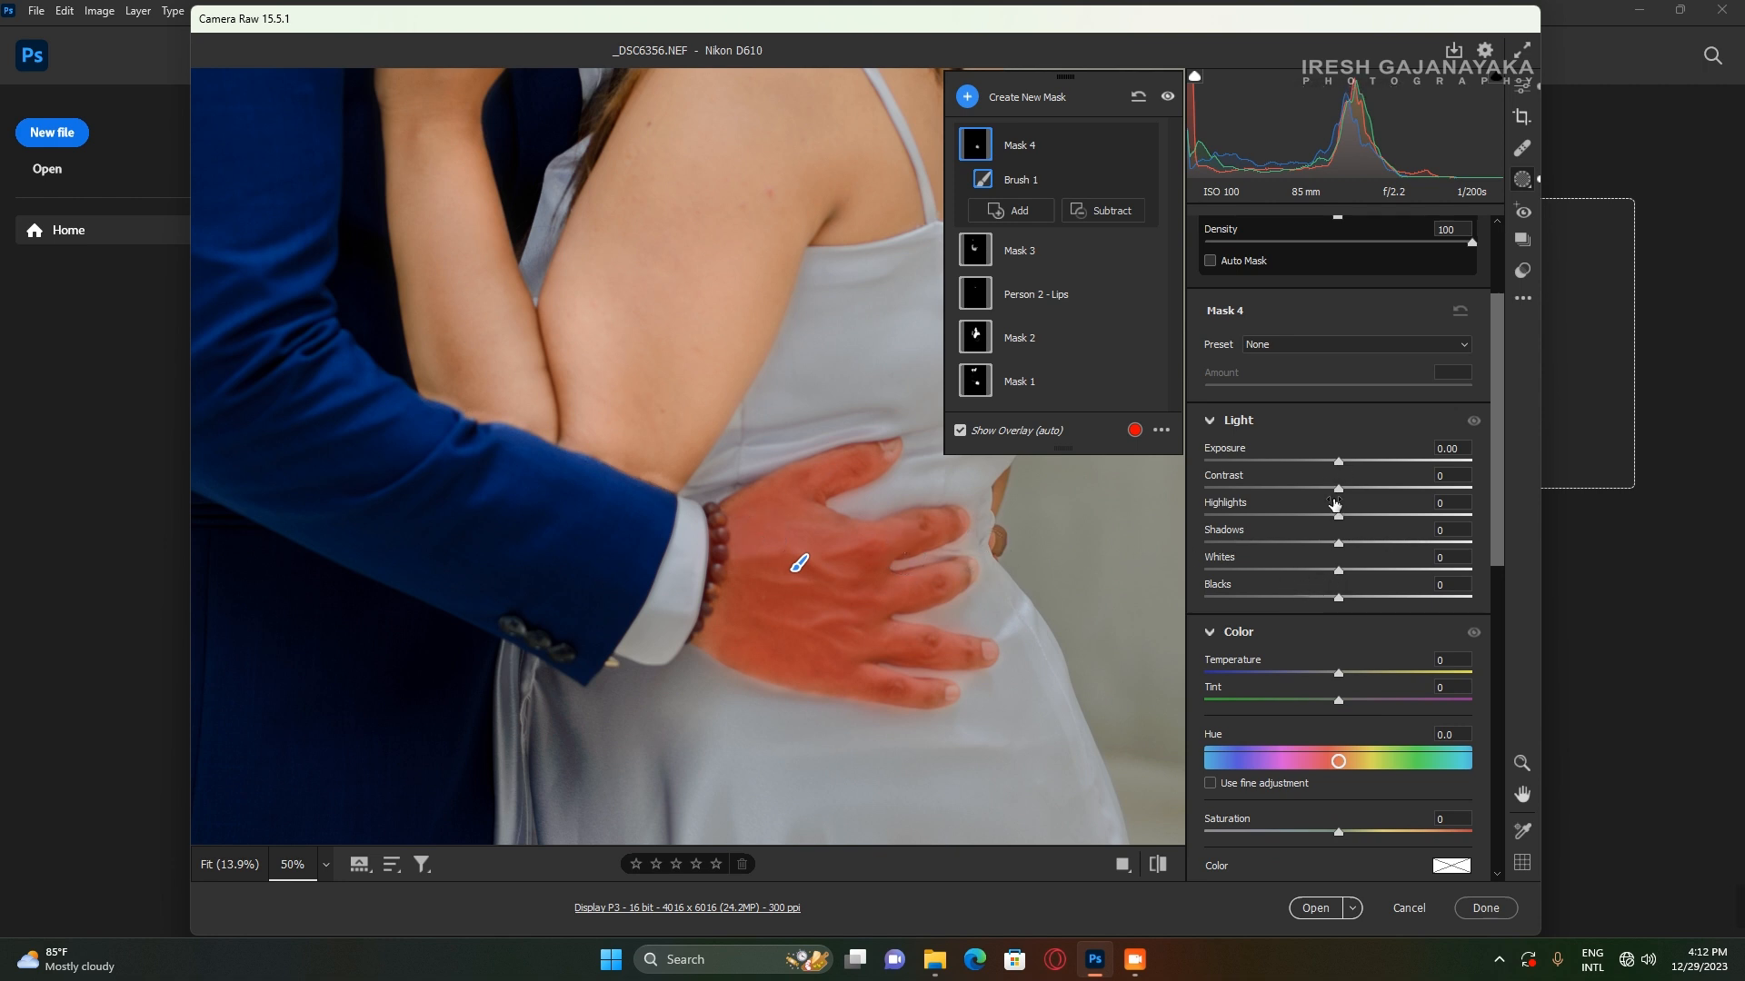
left_click_drag(1339, 491, 1320, 491)
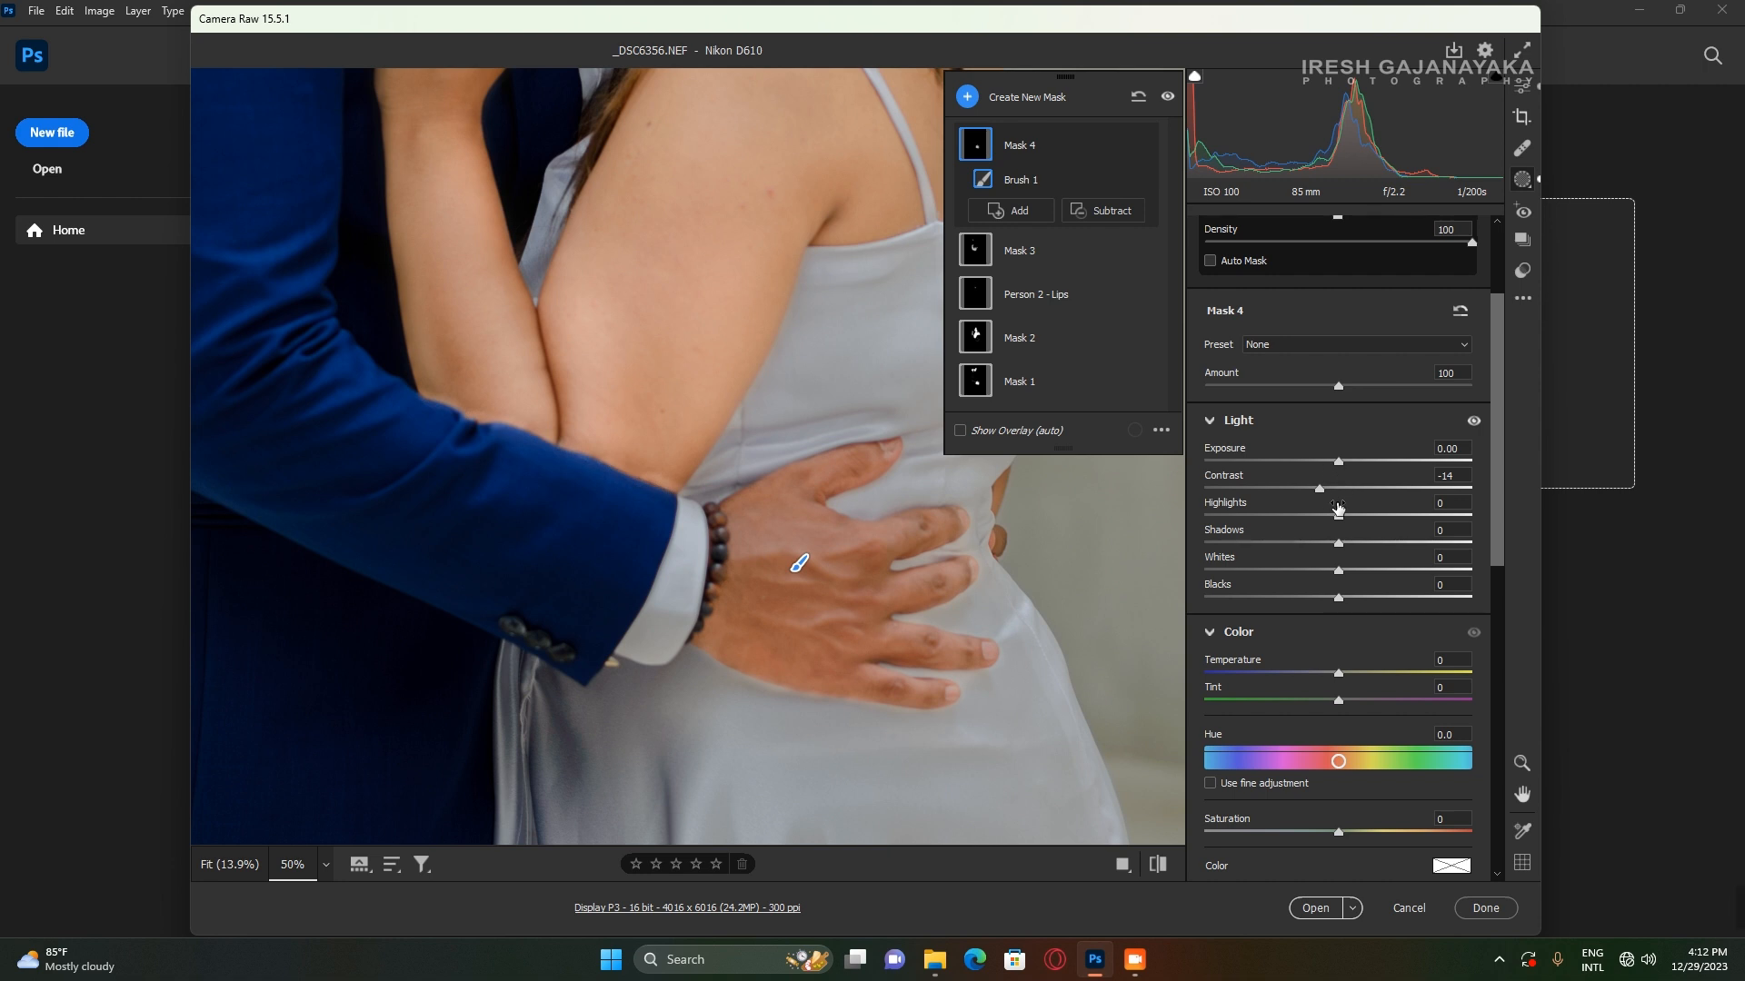
mouse_move(1339, 598)
left_mouse_down()
mouse_move(1309, 597)
mouse_move(1354, 595)
left_mouse_up()
scroll(1500, 532, "down", 2)
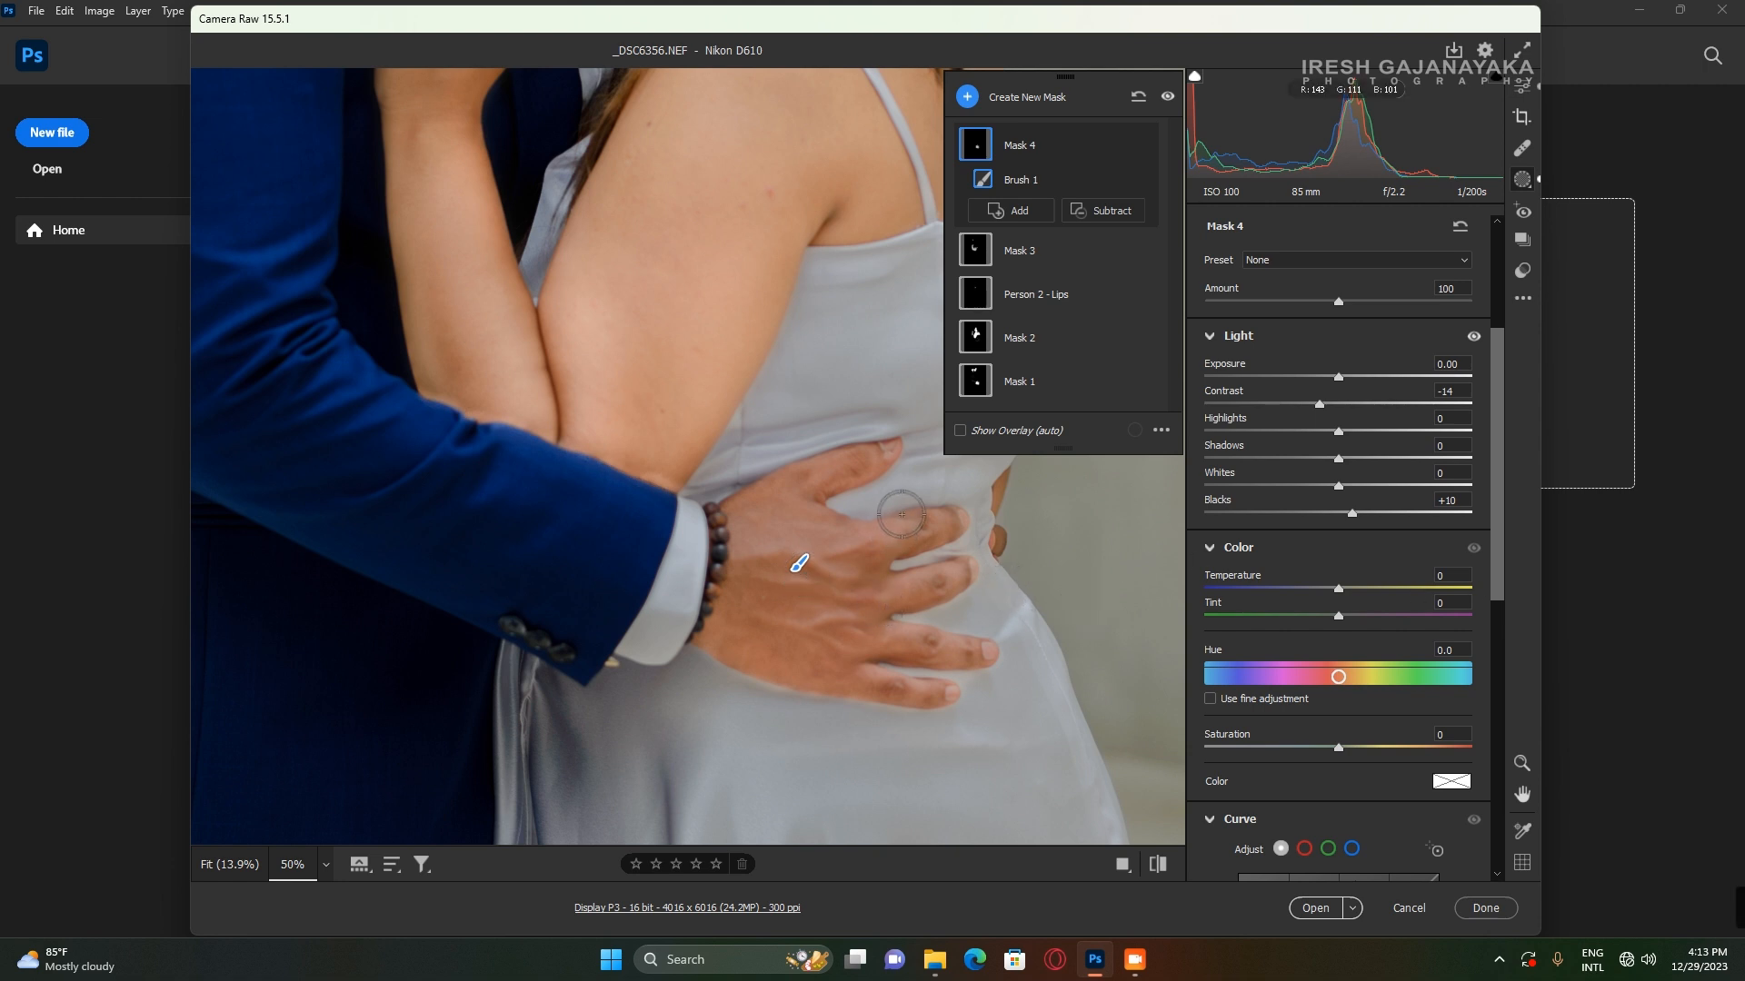
Compare the hand with the woman's skin, and set the hand mask's Temperature to +11, Saturation to -4 and Shadows to +30.
key("h")
left_click_drag(1028, 594, 859, 616)
left_click_drag(804, 542, 825, 667)
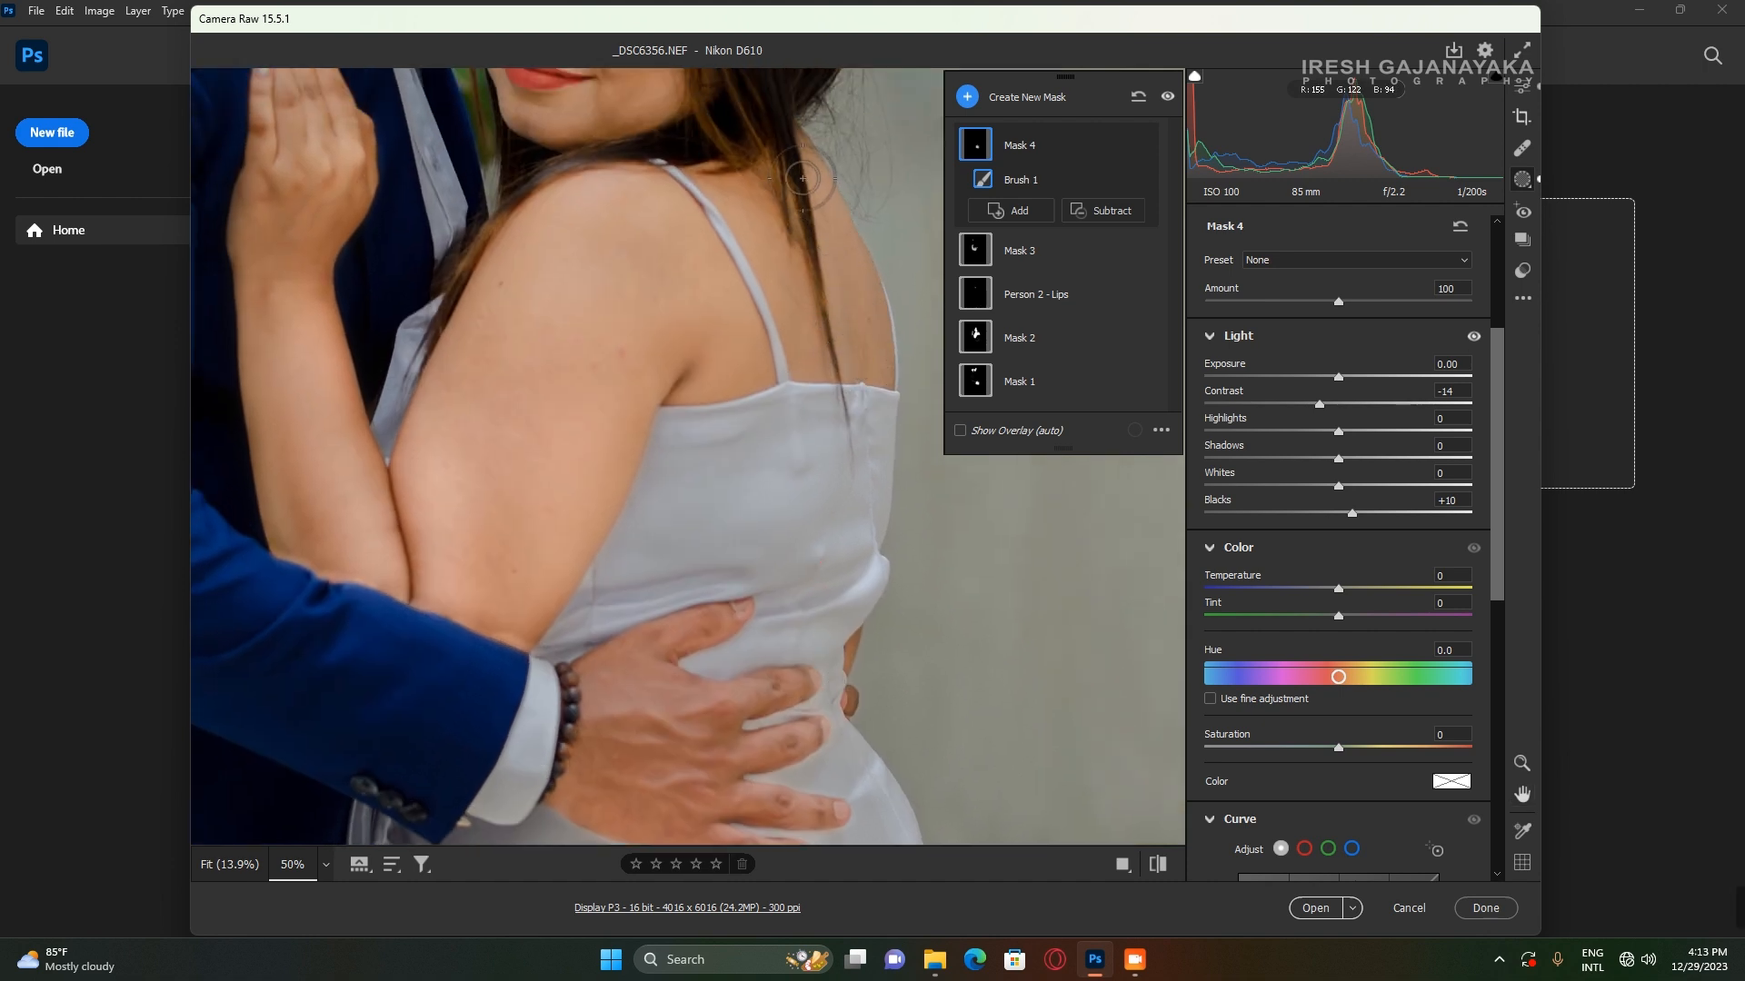
key("h")
left_click_drag(655, 296, 739, 227)
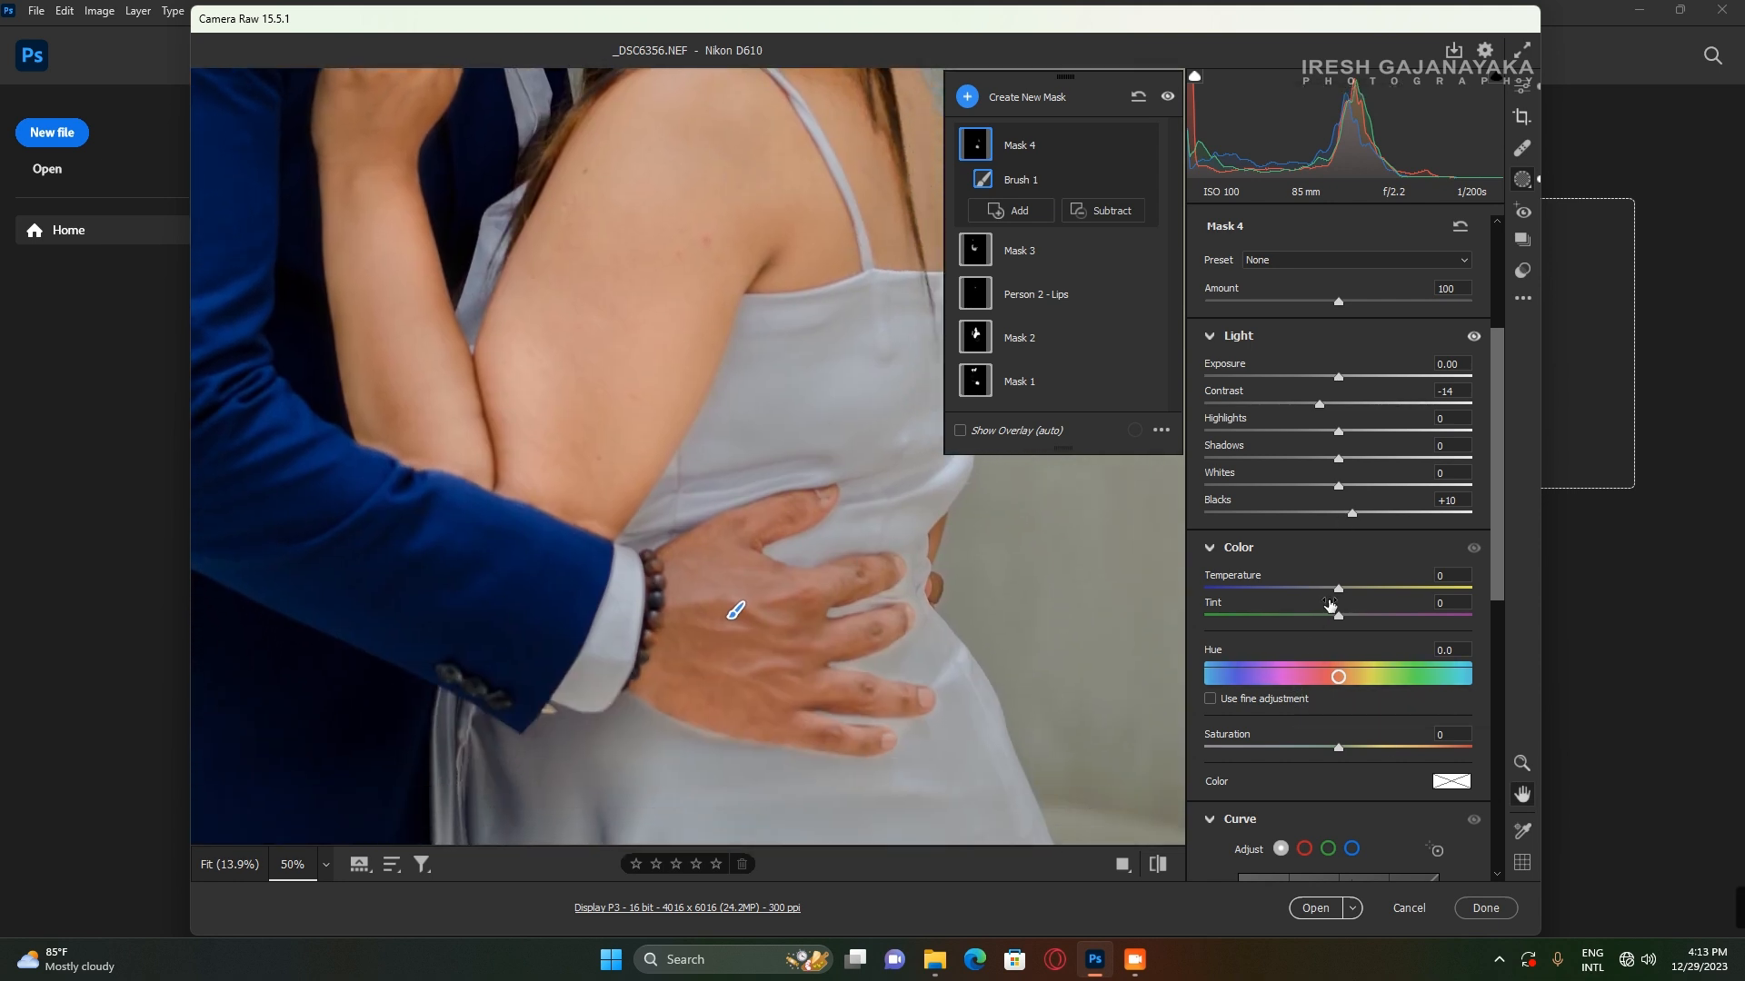
left_click_drag(1340, 589, 1354, 589)
left_click_drag(1324, 747, 1314, 747)
left_click_drag(1342, 463, 1382, 463)
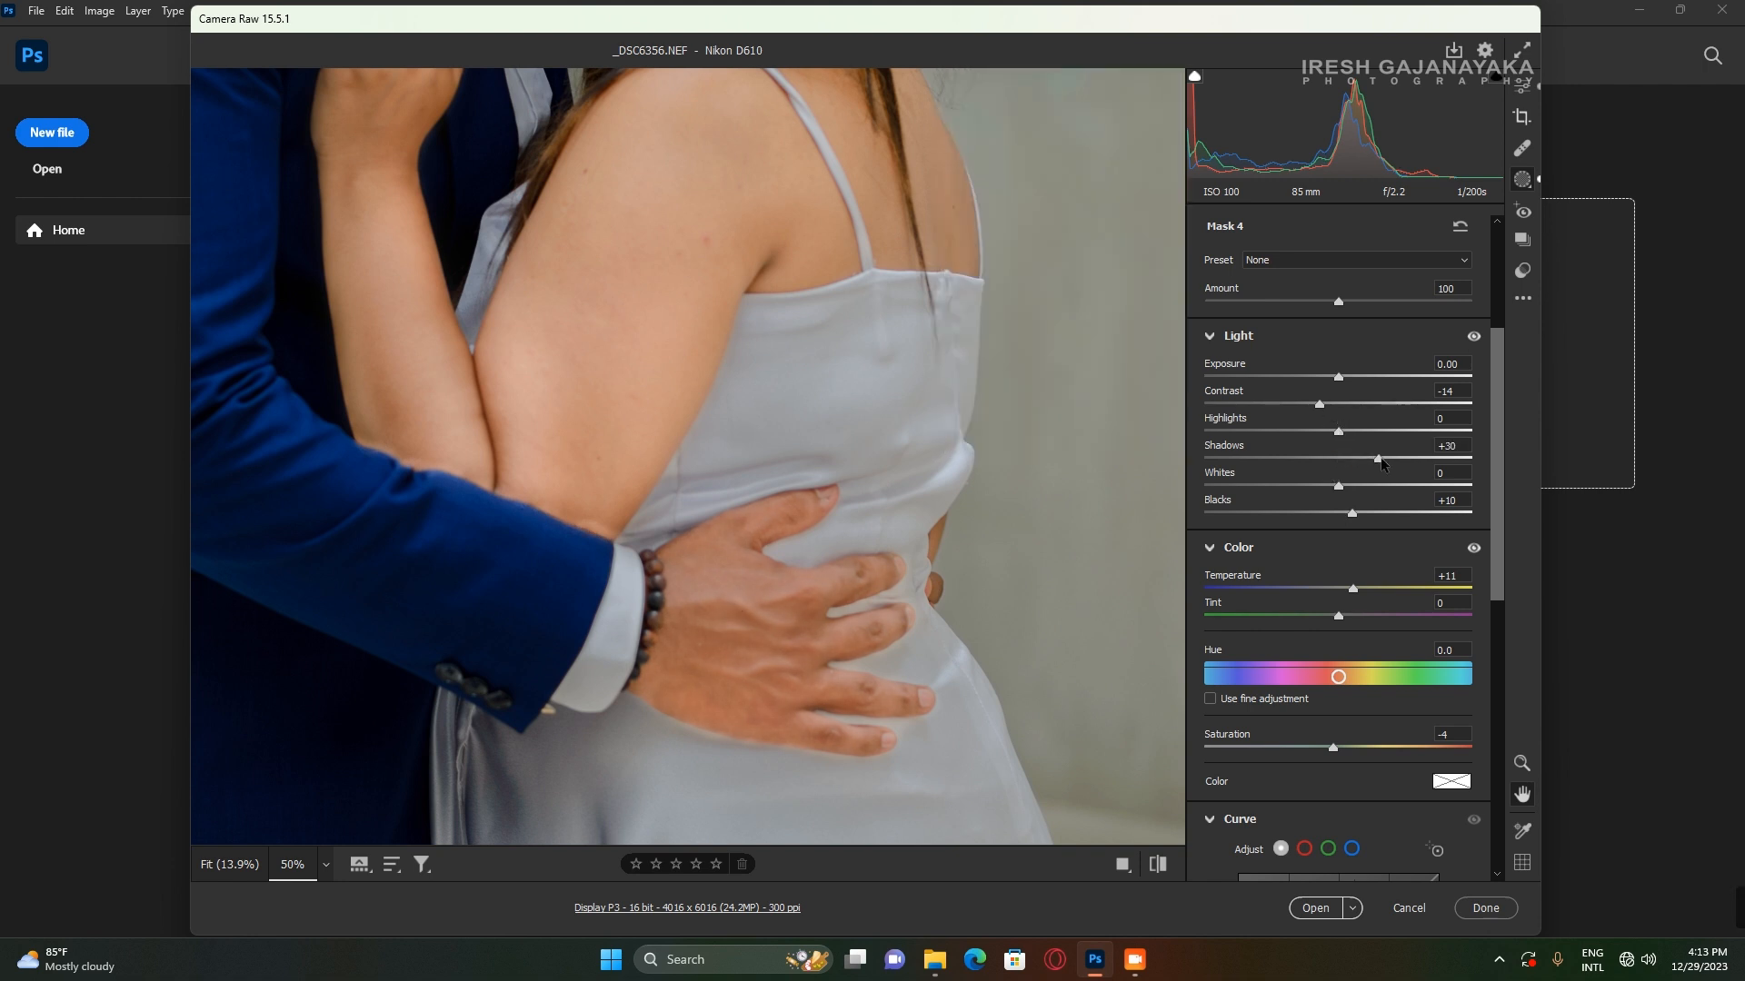
Soften the man's hand by setting the mask's Clarity to -14 and Texture to -39.
left_click_drag(1501, 498, 1505, 678)
scroll(1327, 697, "down", 3)
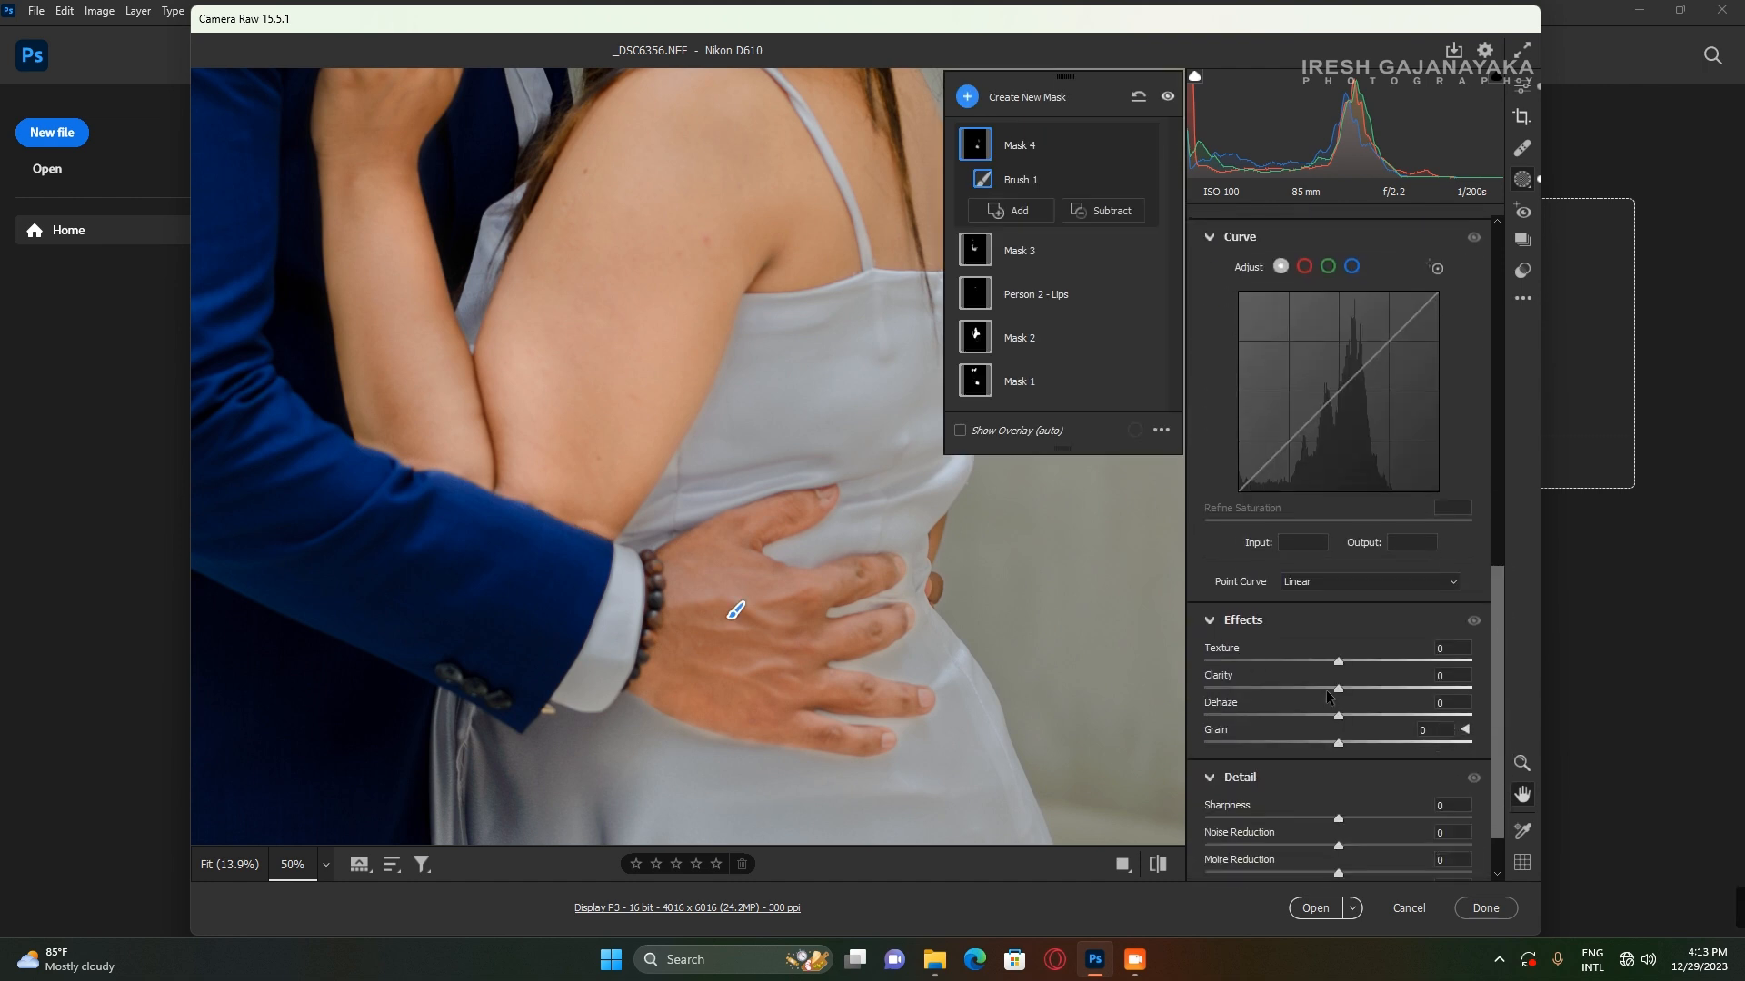
mouse_move(1338, 689)
left_mouse_down()
mouse_move(1312, 689)
mouse_move(1360, 664)
left_mouse_up()
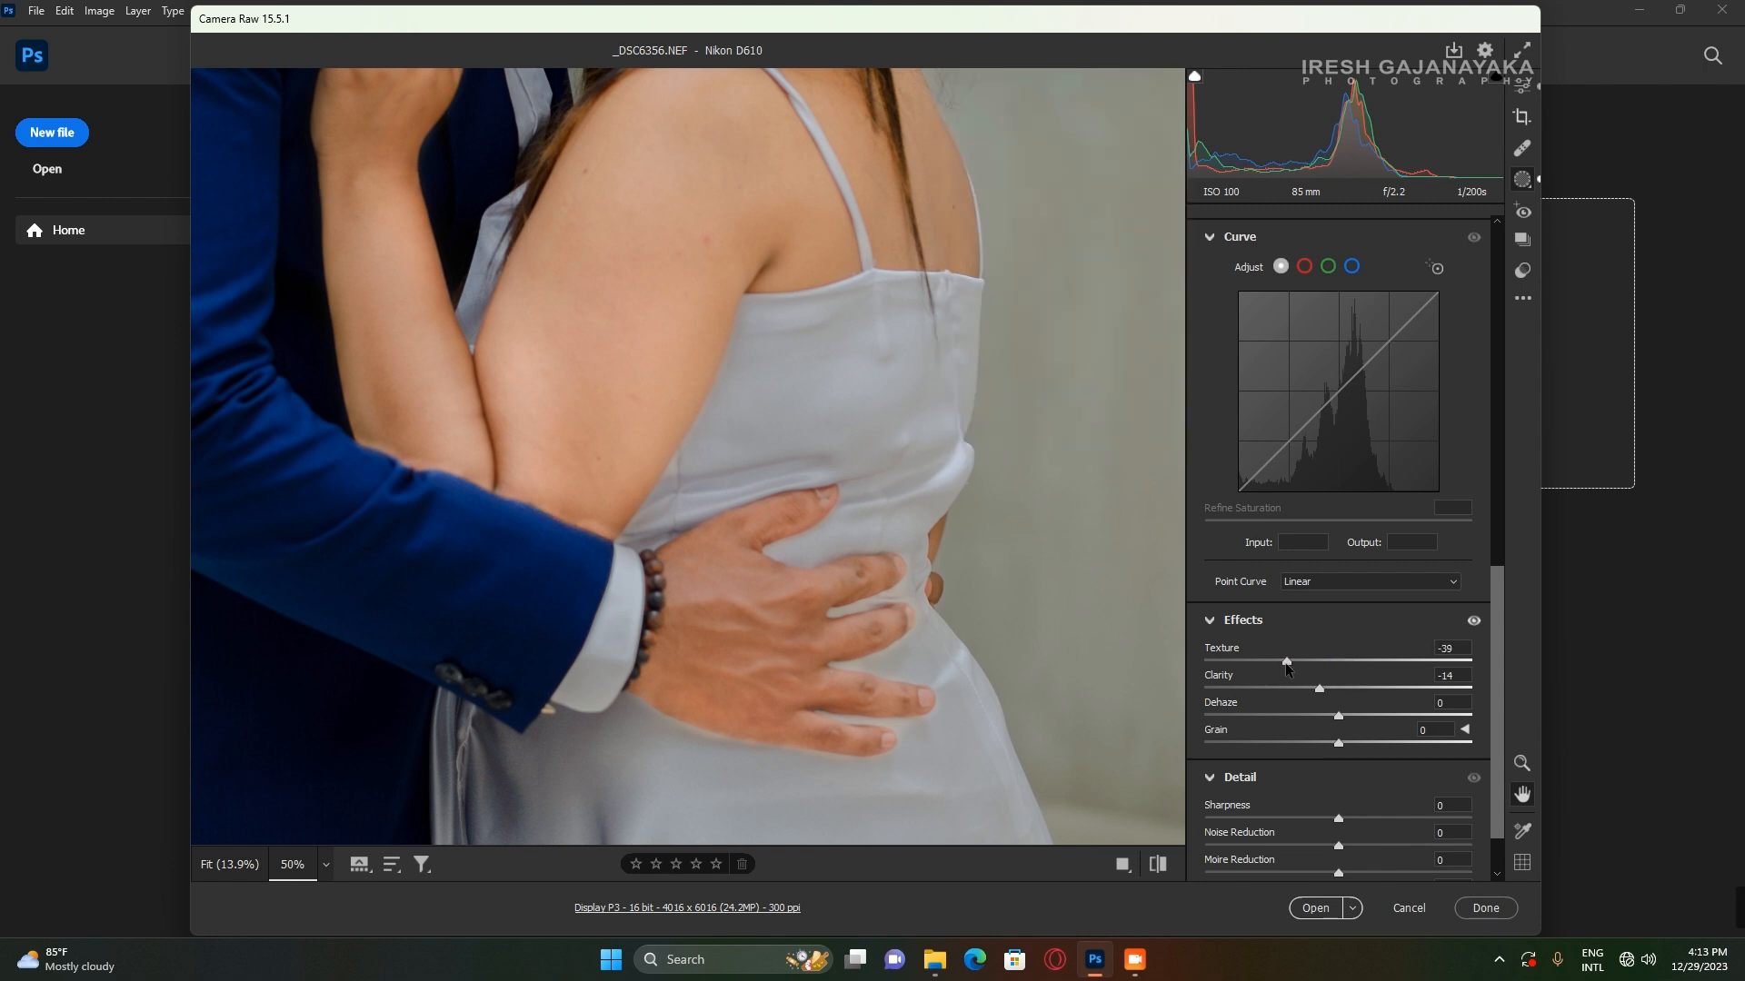
scroll(1351, 491, "up", 5)
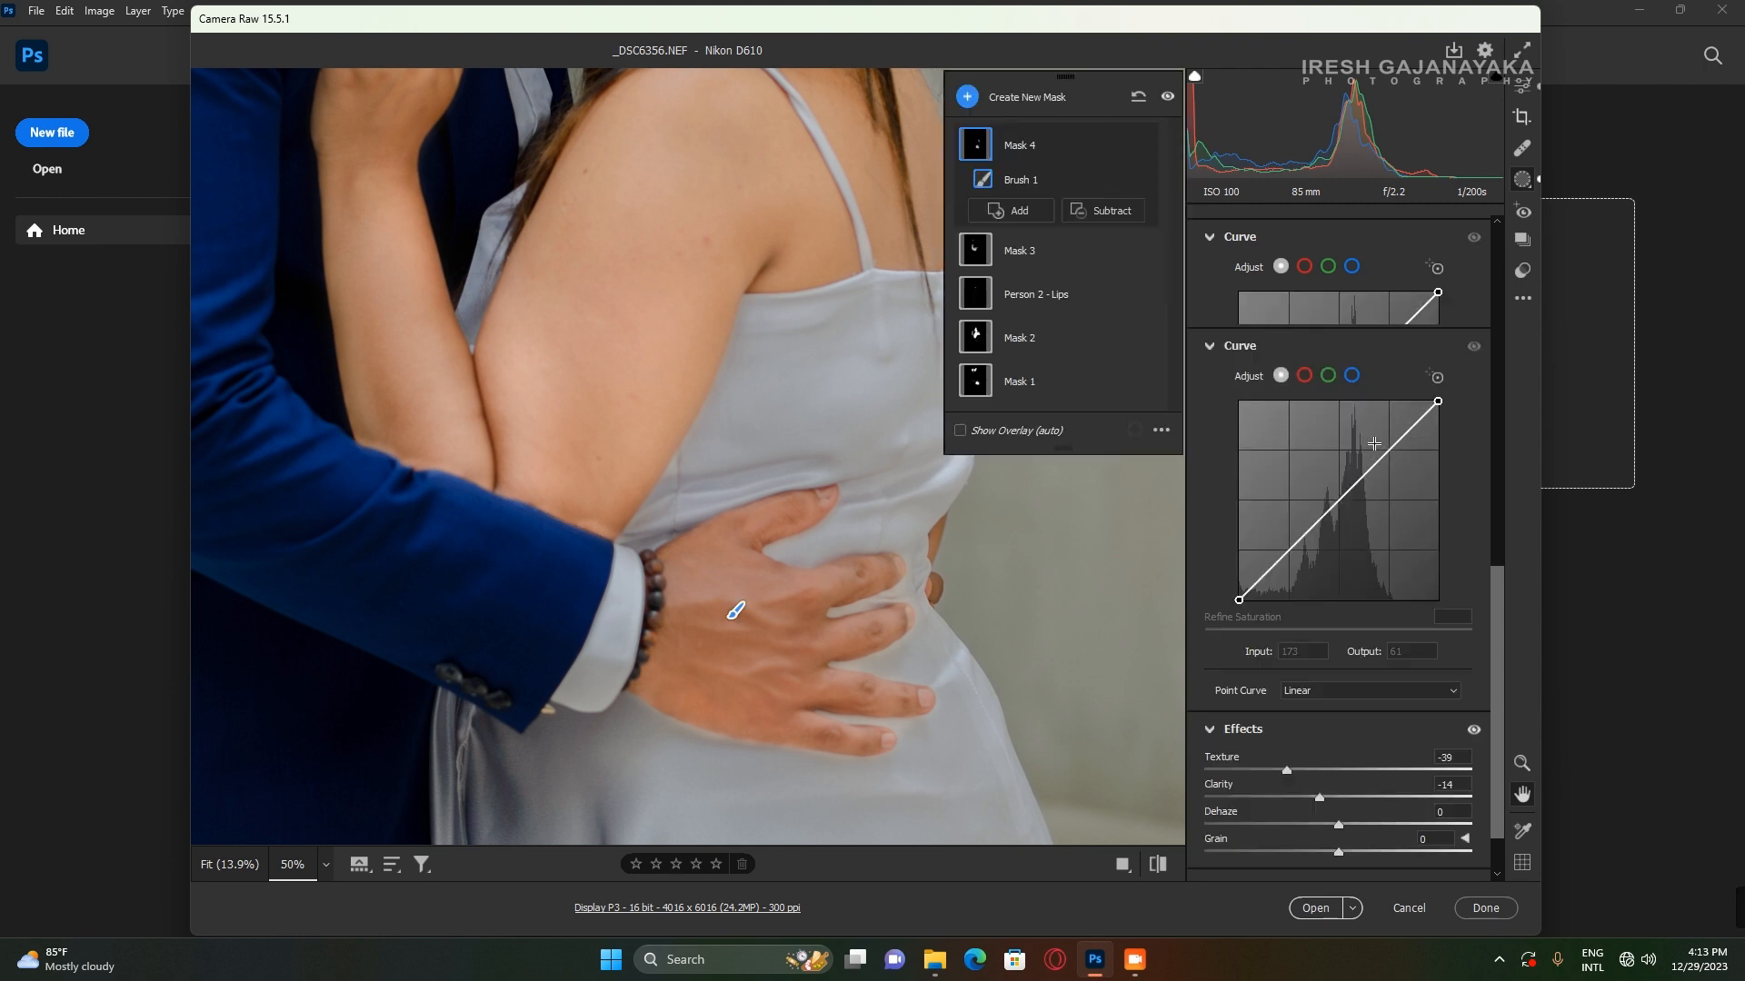
Judging against the whole photo, refine the hand mask to Exposure +0.15, Temperature +17 and Saturation -12.
left_click_drag(1354, 420, 1380, 421)
scroll(837, 494, "up", 2)
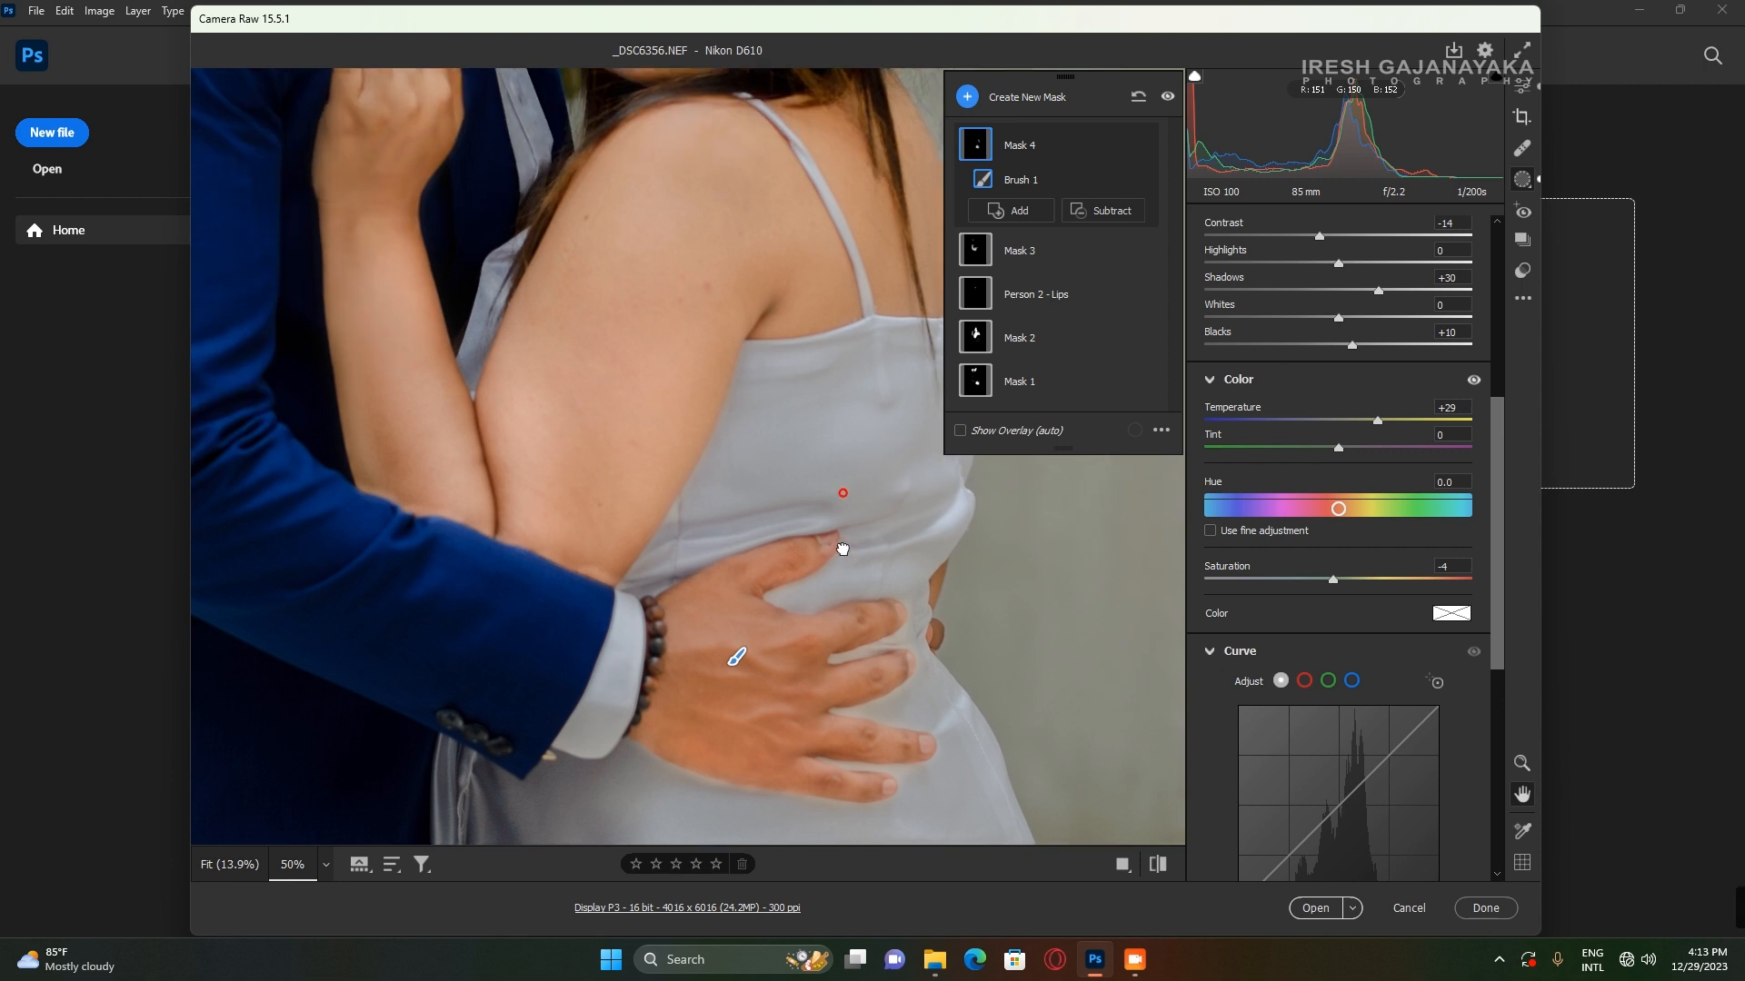
left_click(855, 551, "ctrl+alt")
left_click(855, 551, "ctrl+alt")
left_click(855, 551, "ctrl+alt")
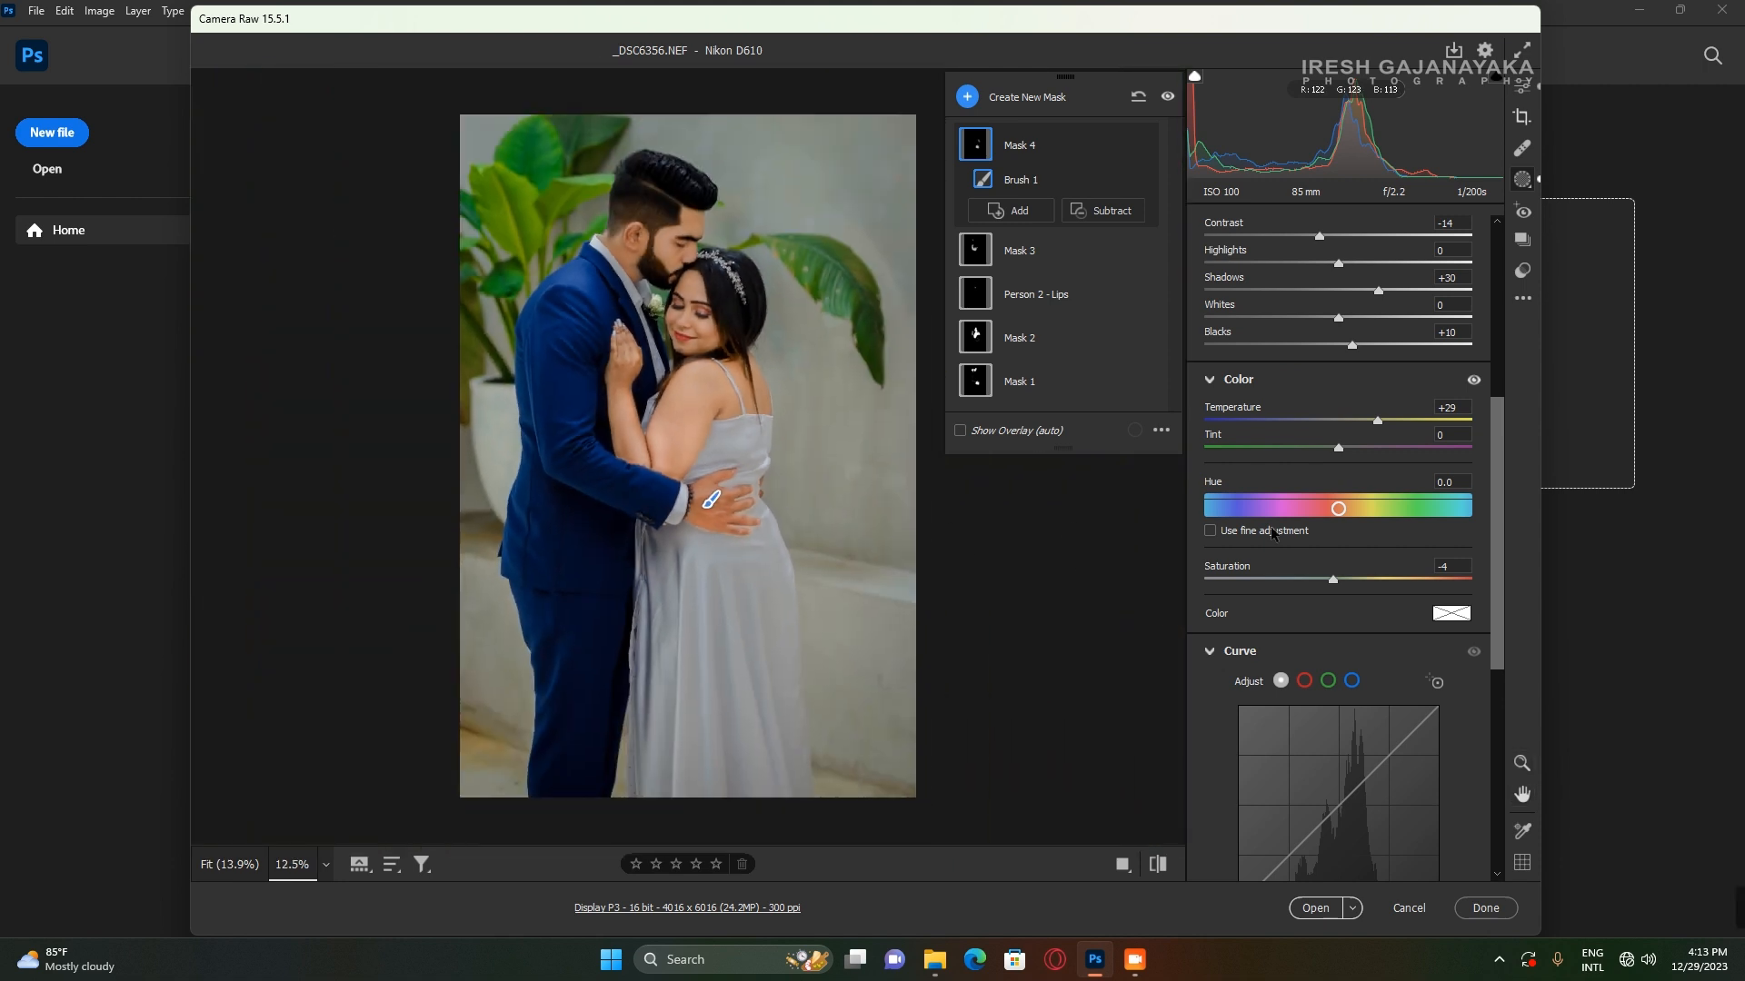
scroll(1349, 384, "up", 3)
left_click_drag(1341, 427, 1344, 427)
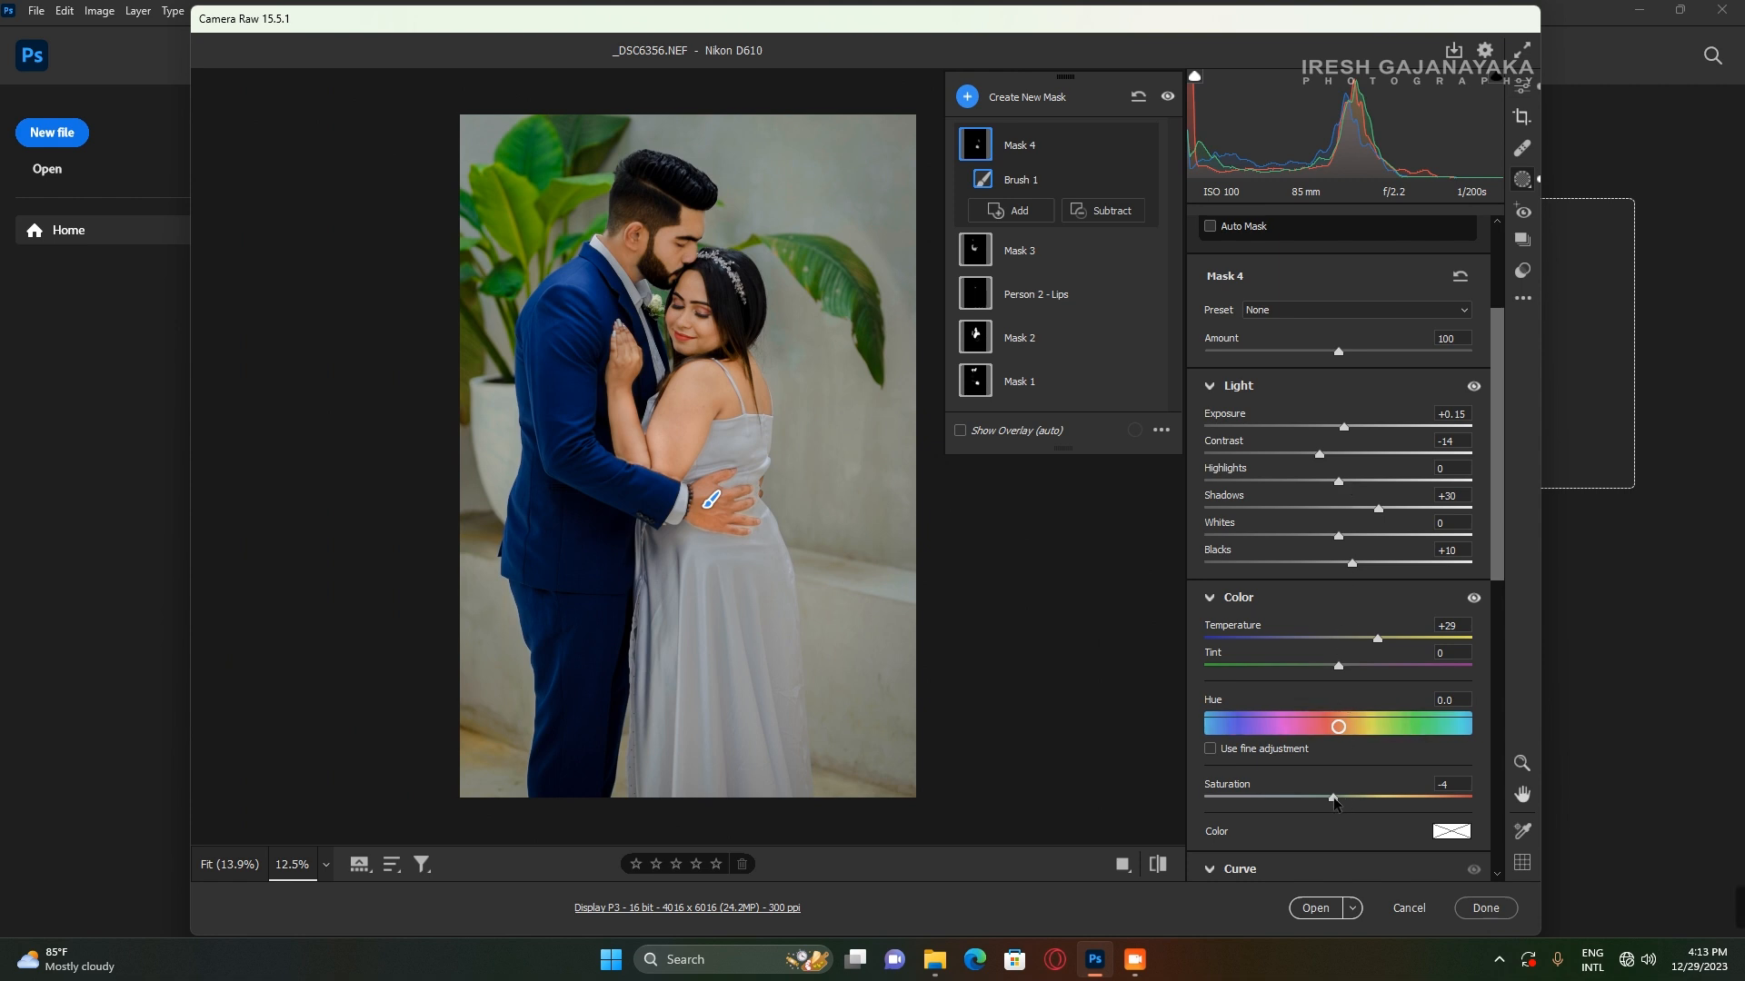
left_click_drag(1309, 804, 1305, 801)
key("space")
left_click_drag(1010, 561, 1004, 667)
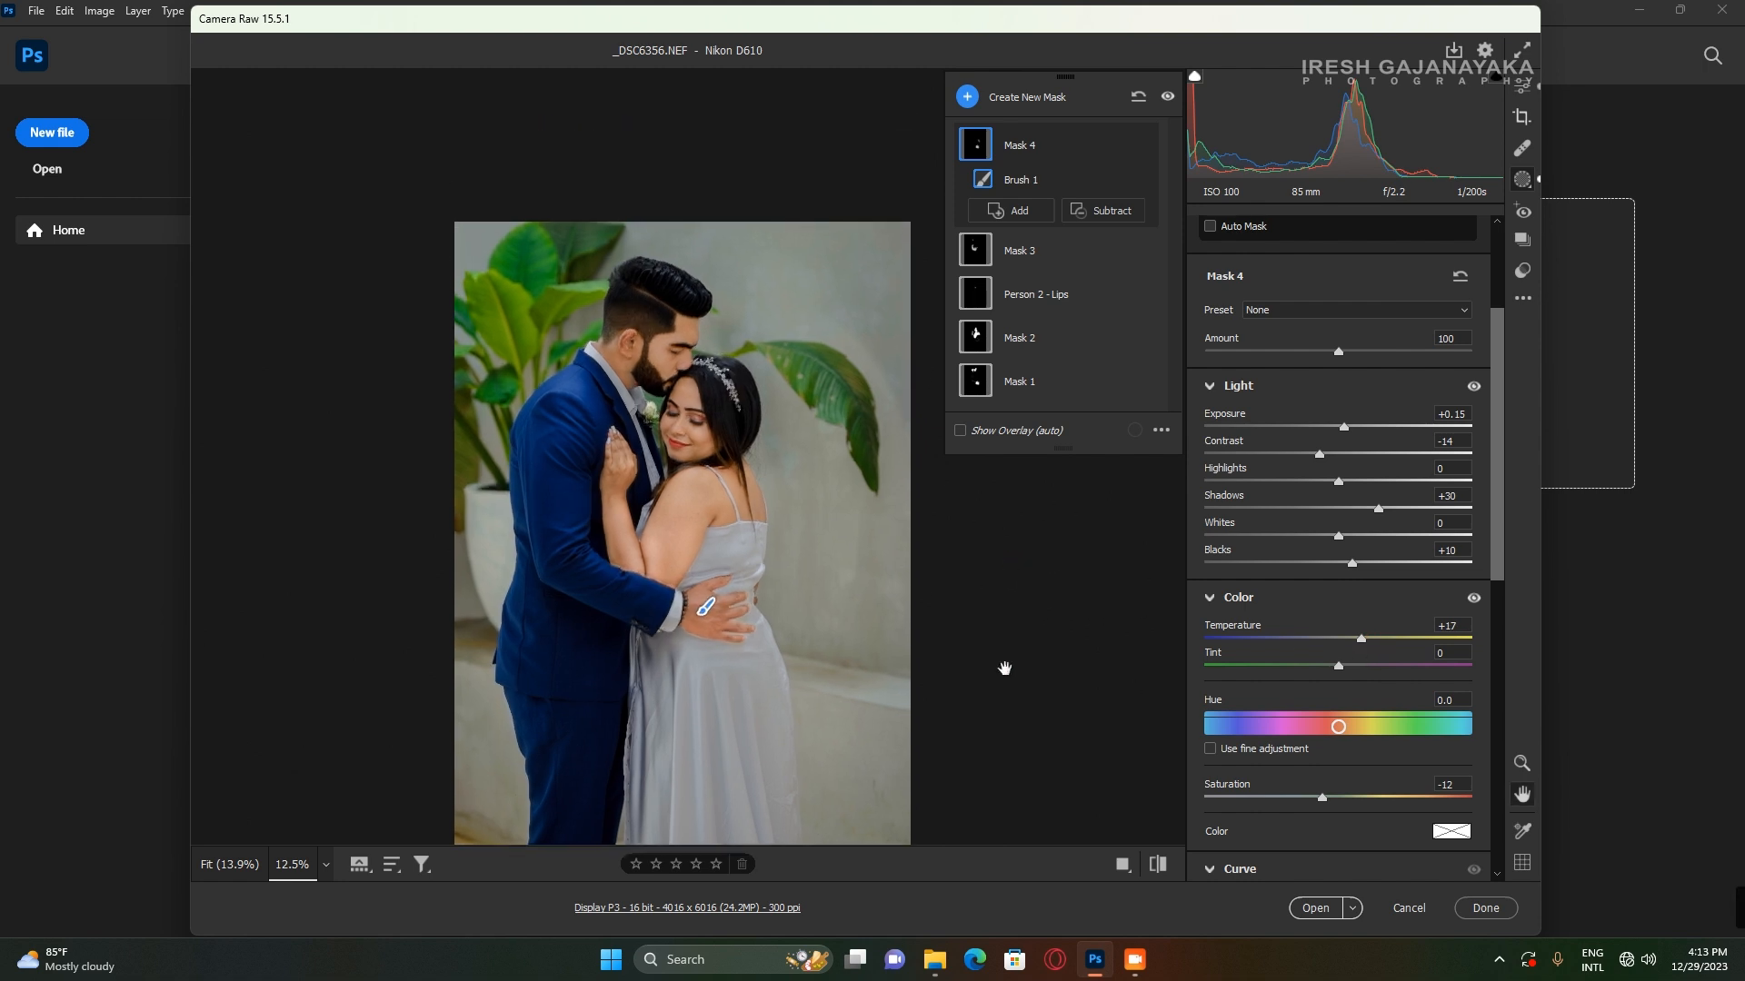
In the global Basic adjustments, set Exposure to +0.20, Contrast to -19, Shadows to +28 and Blacks to -28.
left_click(1521, 86)
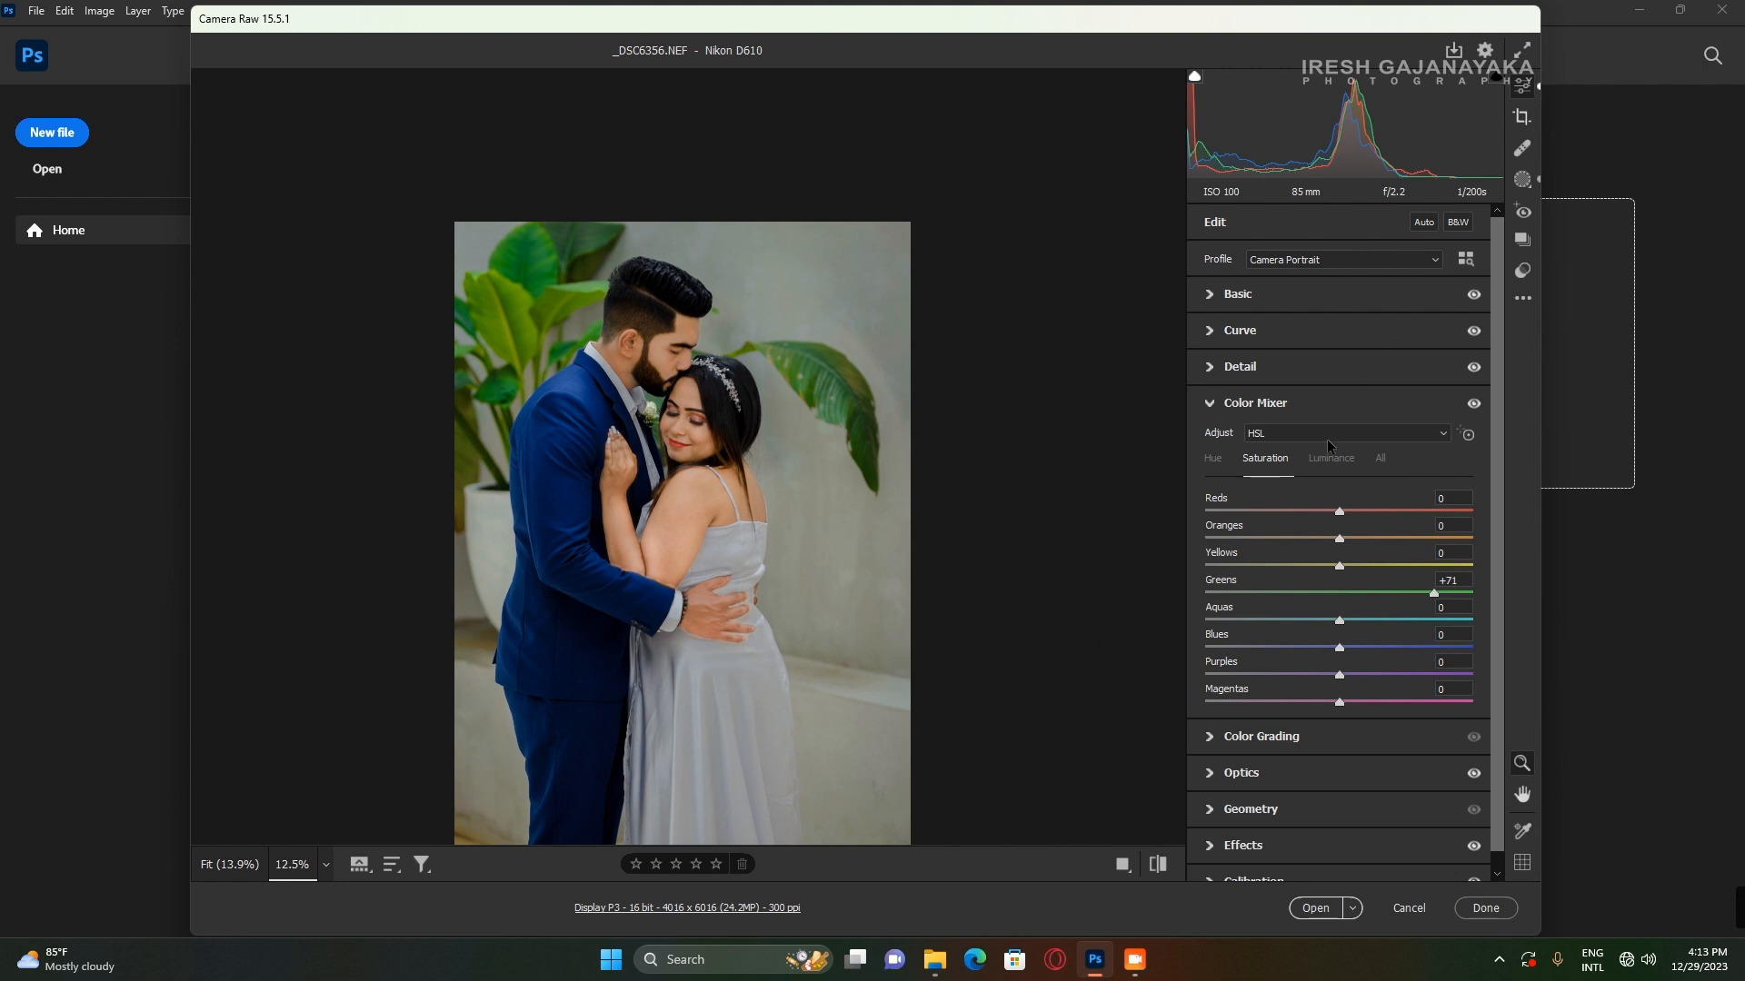
left_click(1277, 309)
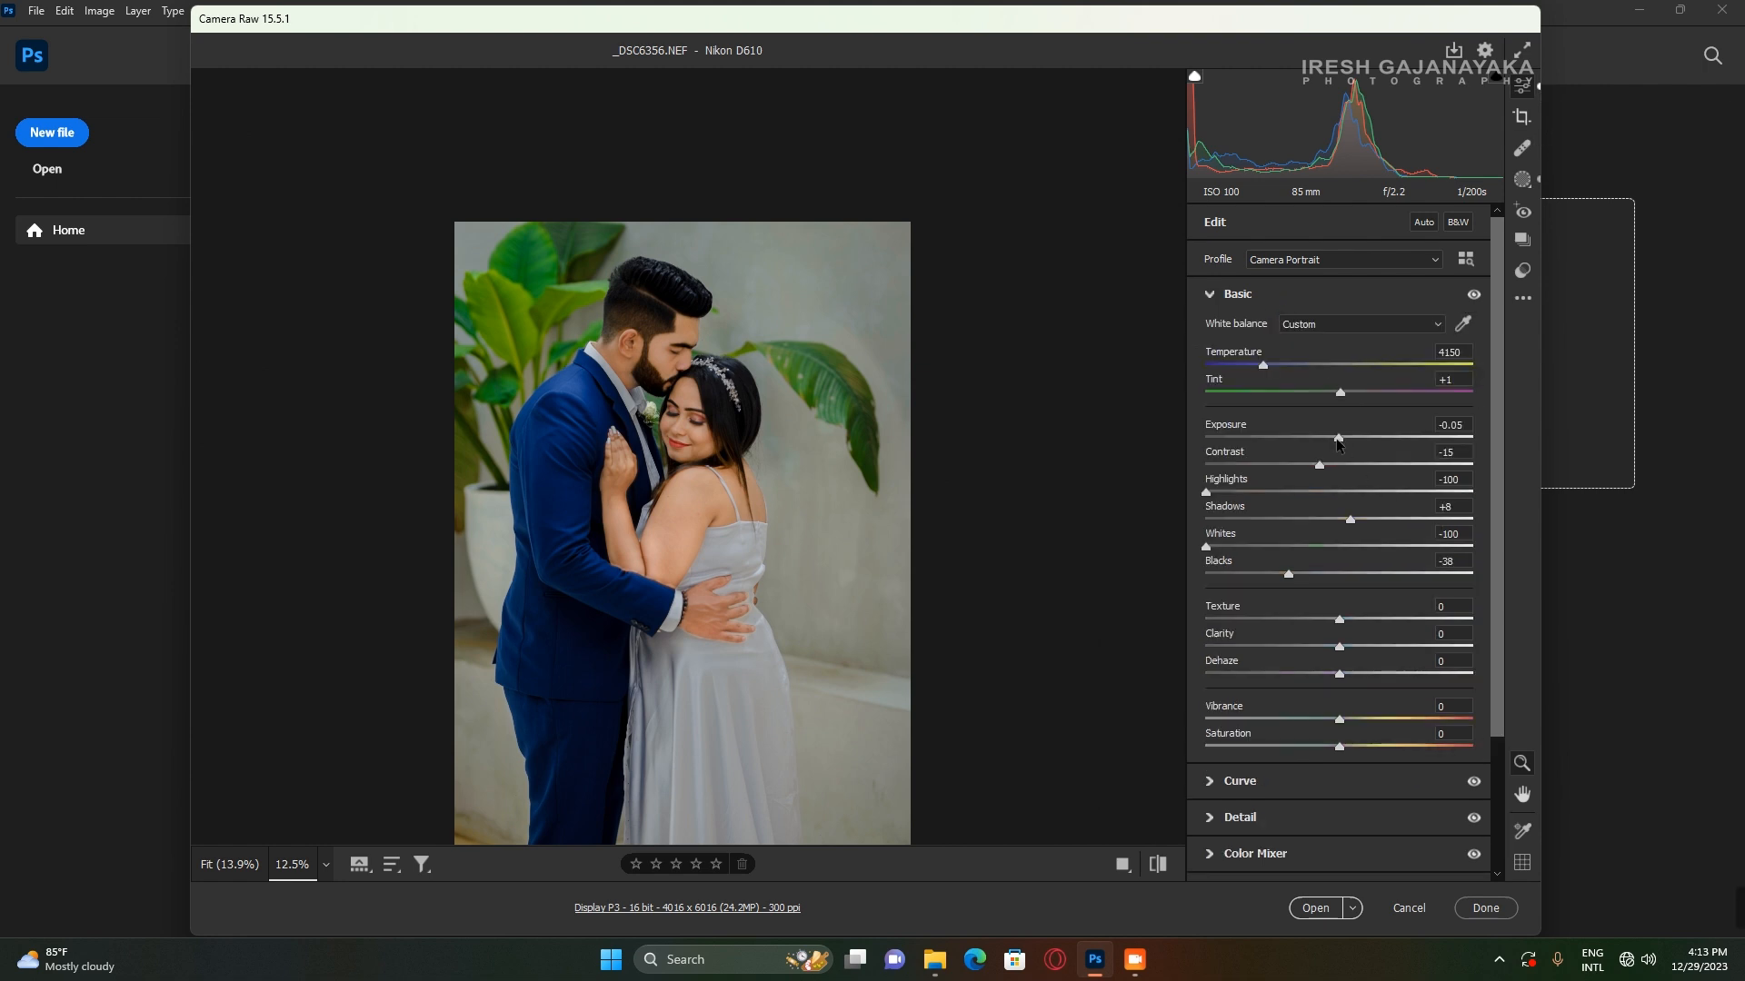
left_click_drag(1338, 440, 1348, 440)
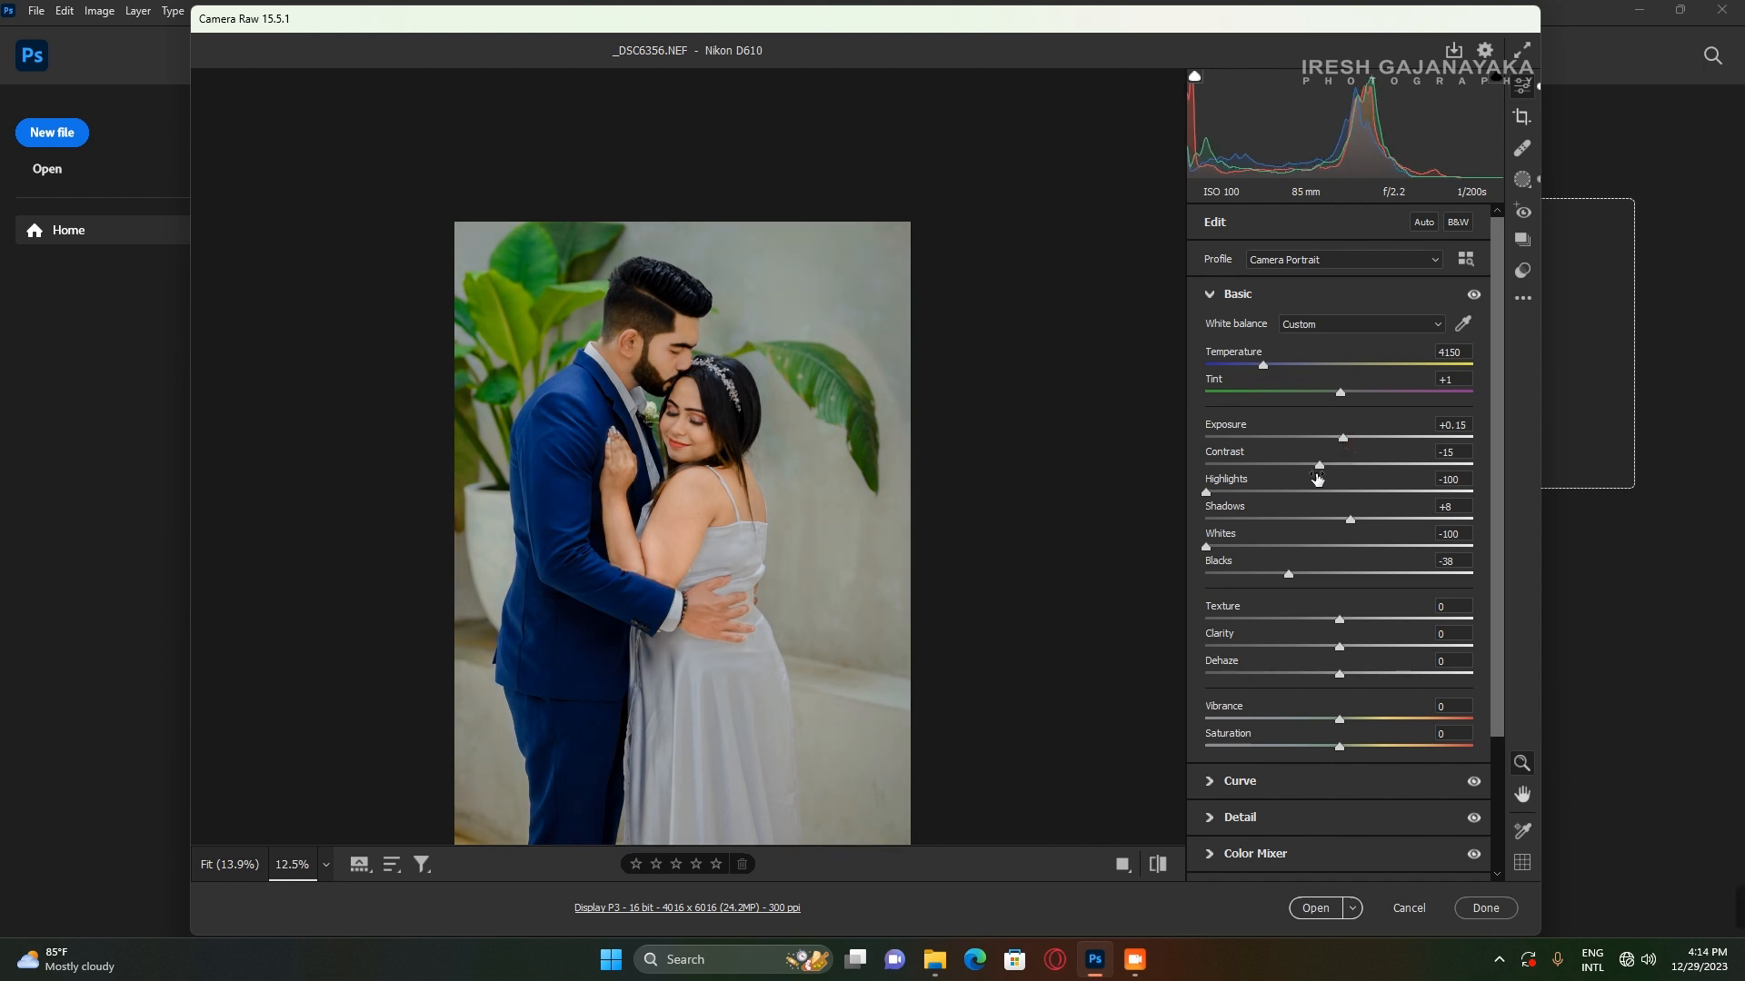
left_click_drag(771, 533, 767, 420)
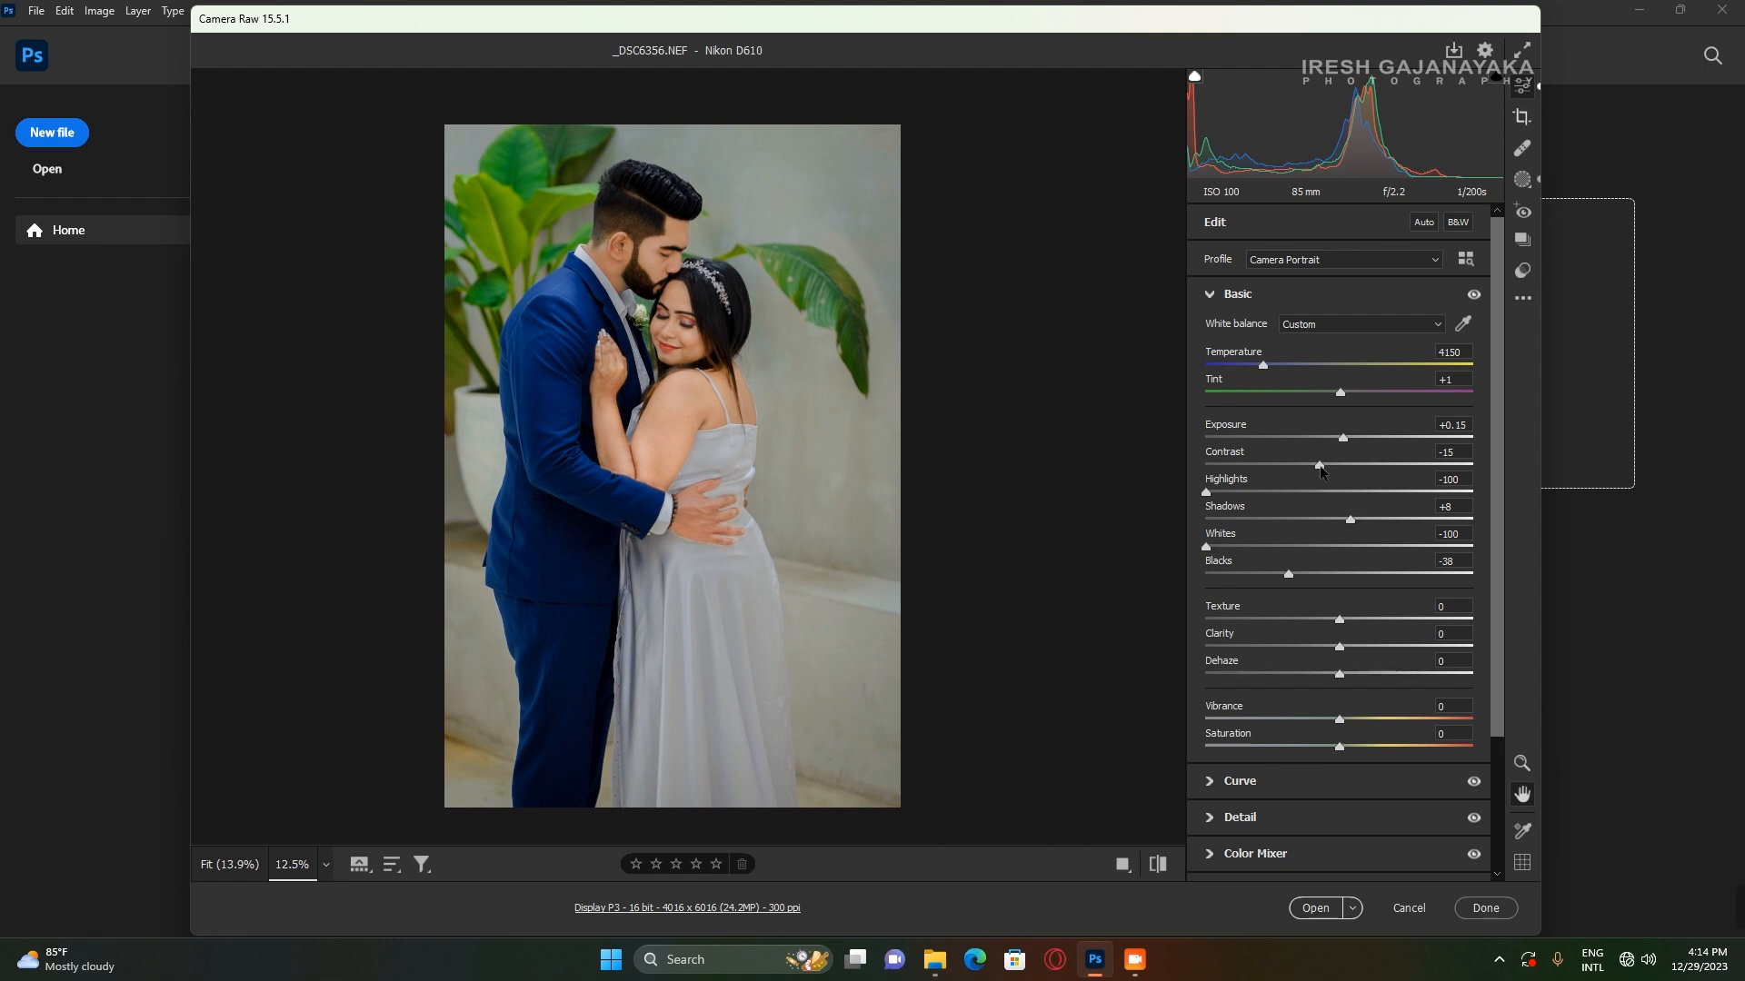
left_click_drag(1339, 469, 1382, 511)
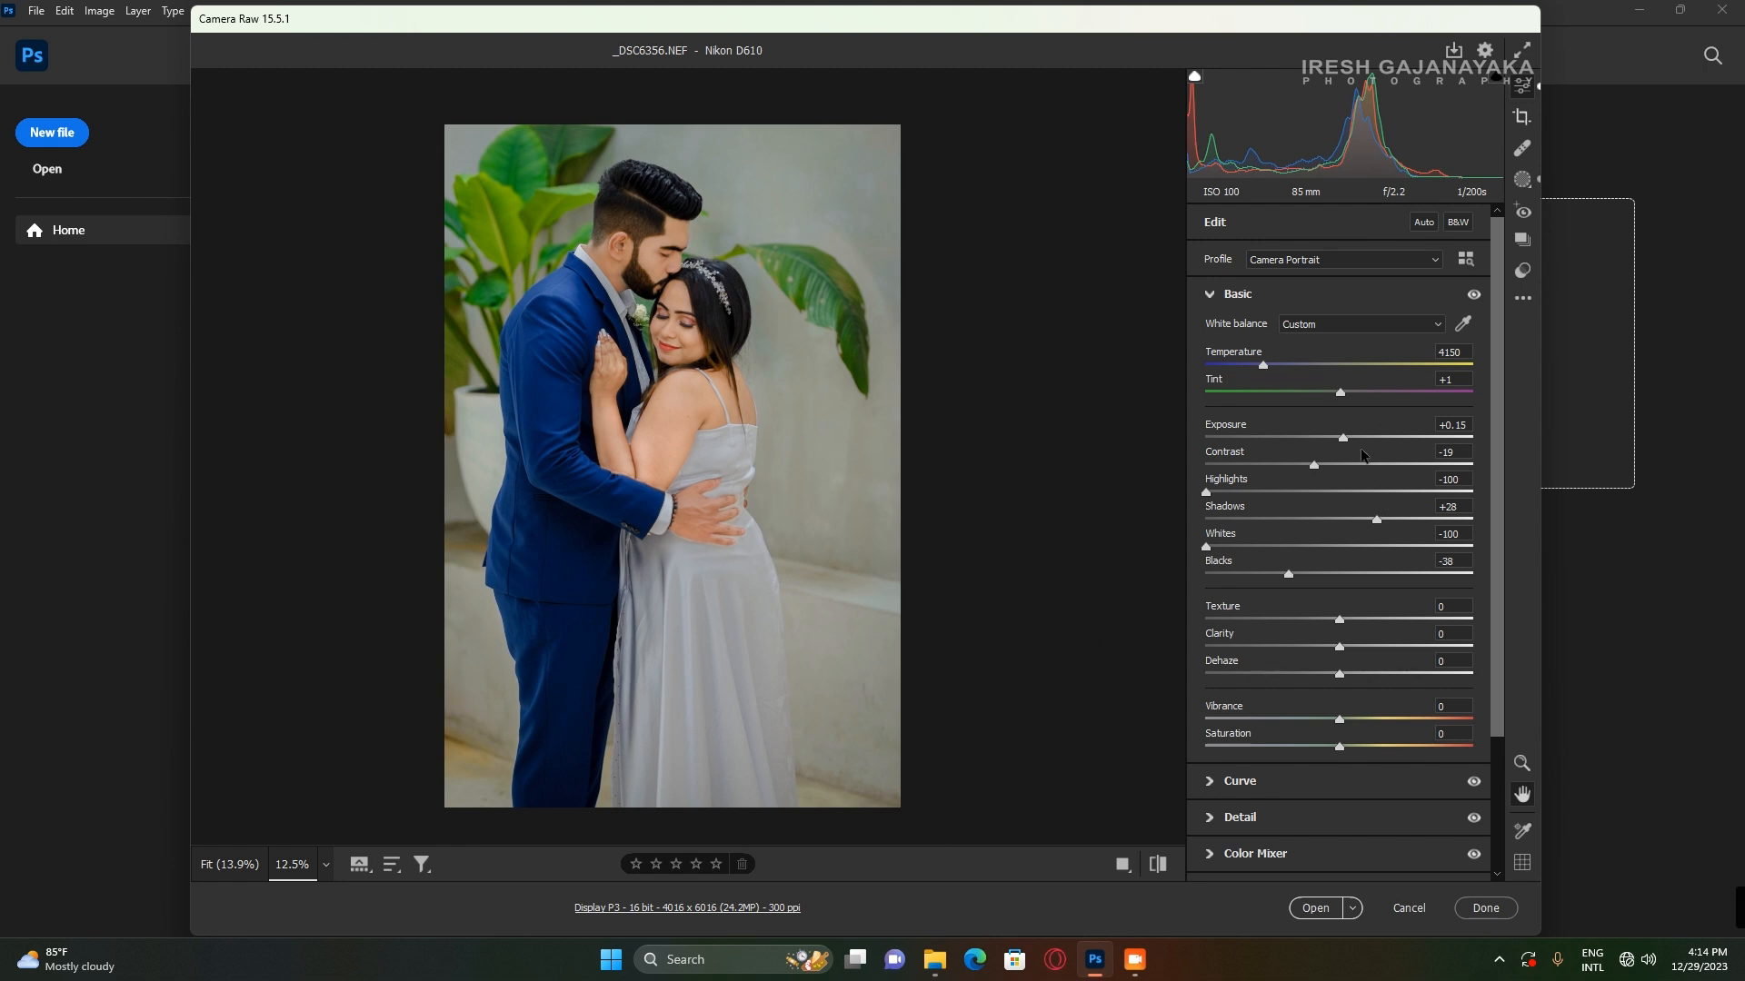
left_click_drag(1344, 440, 1347, 444)
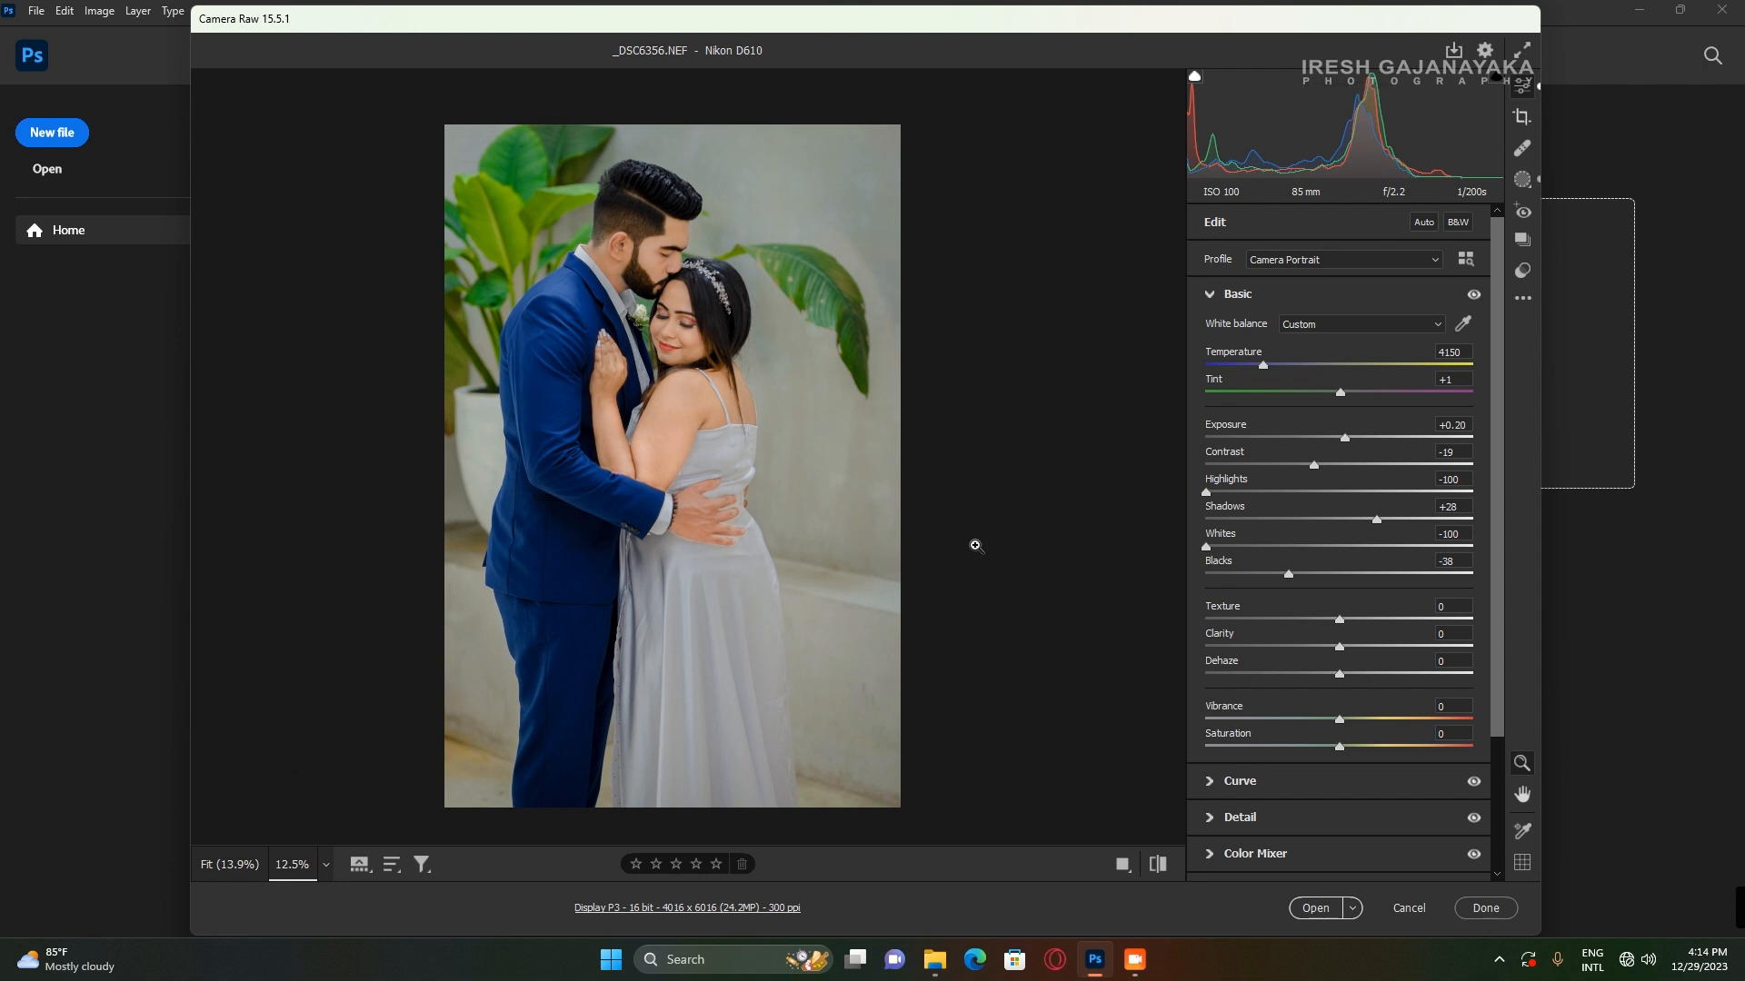
left_click_drag(1288, 575, 1314, 583)
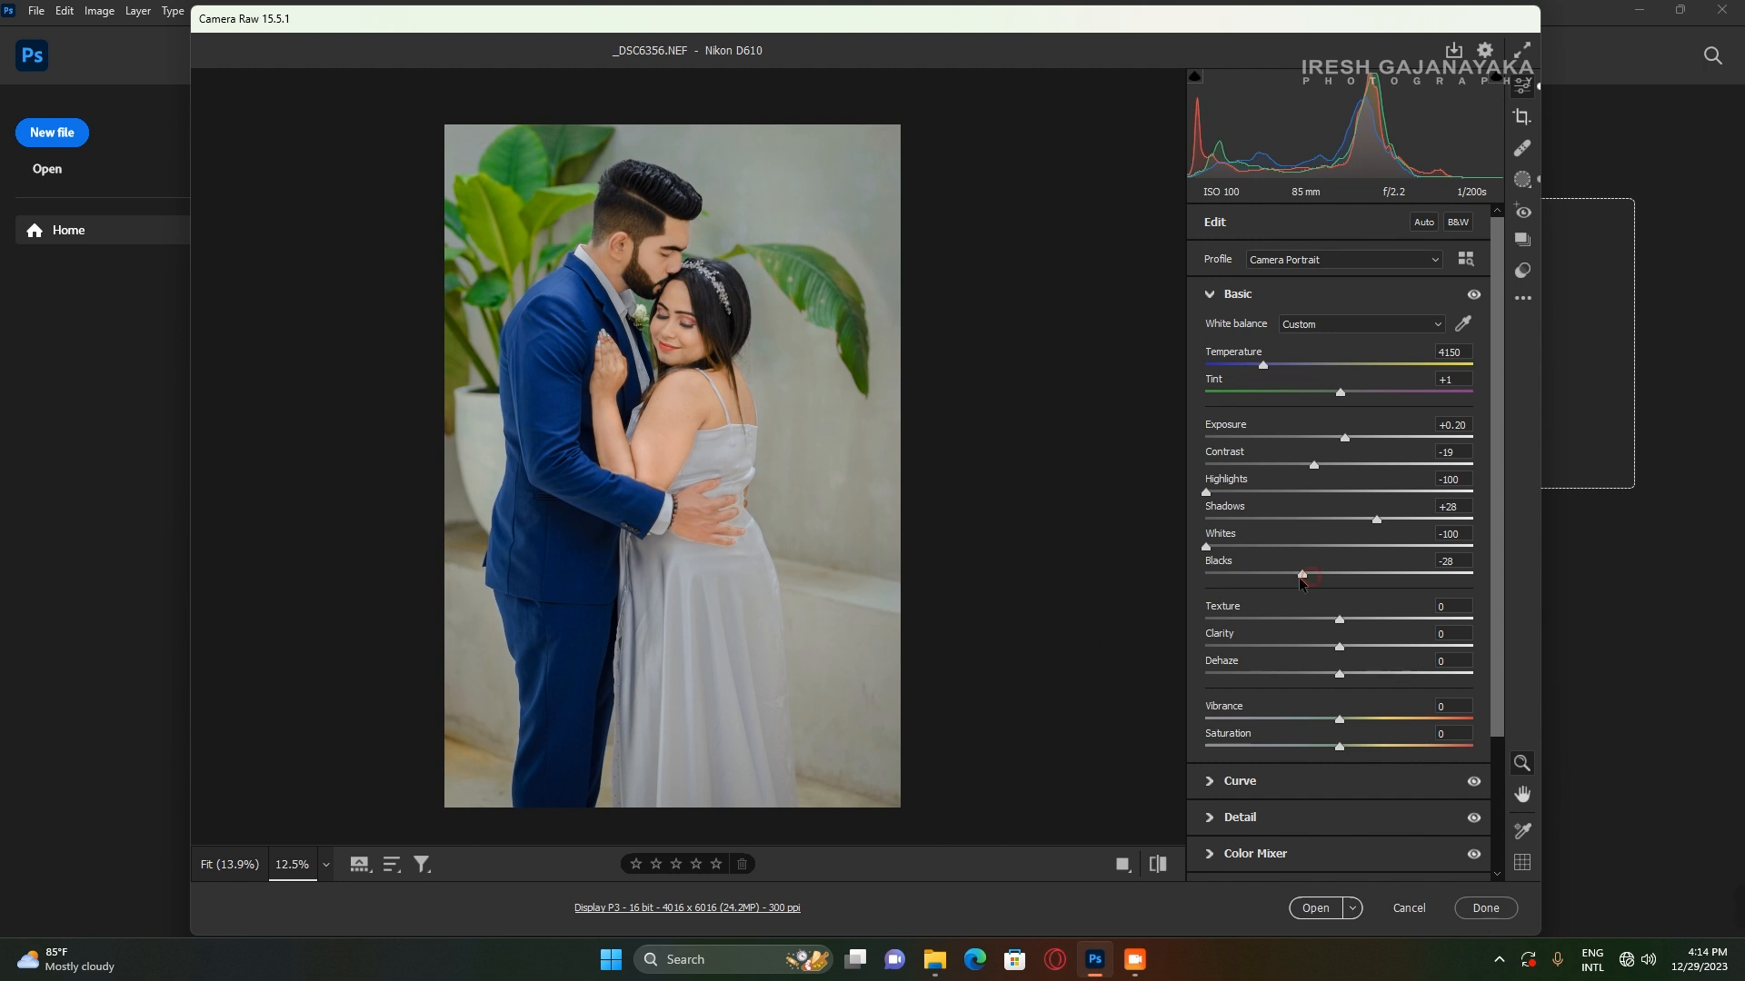
Open the developed raw photo as a document in Photoshop.
left_click(1315, 908)
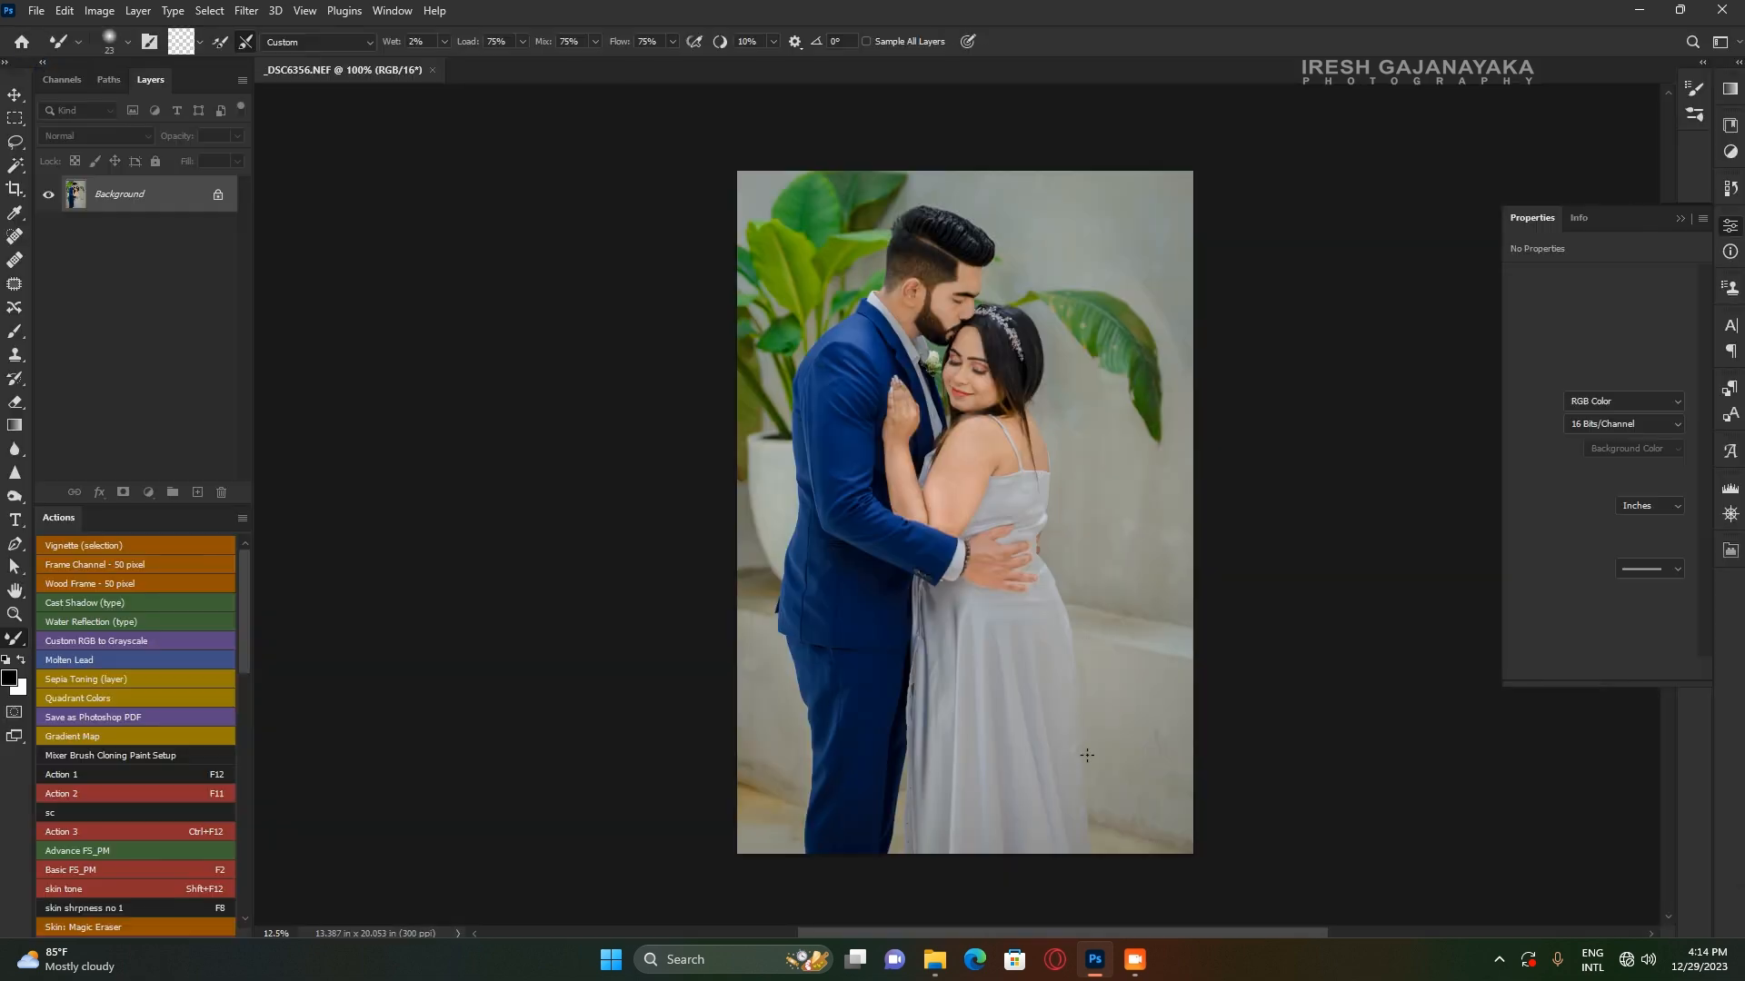
scroll(1016, 358, "up", 3)
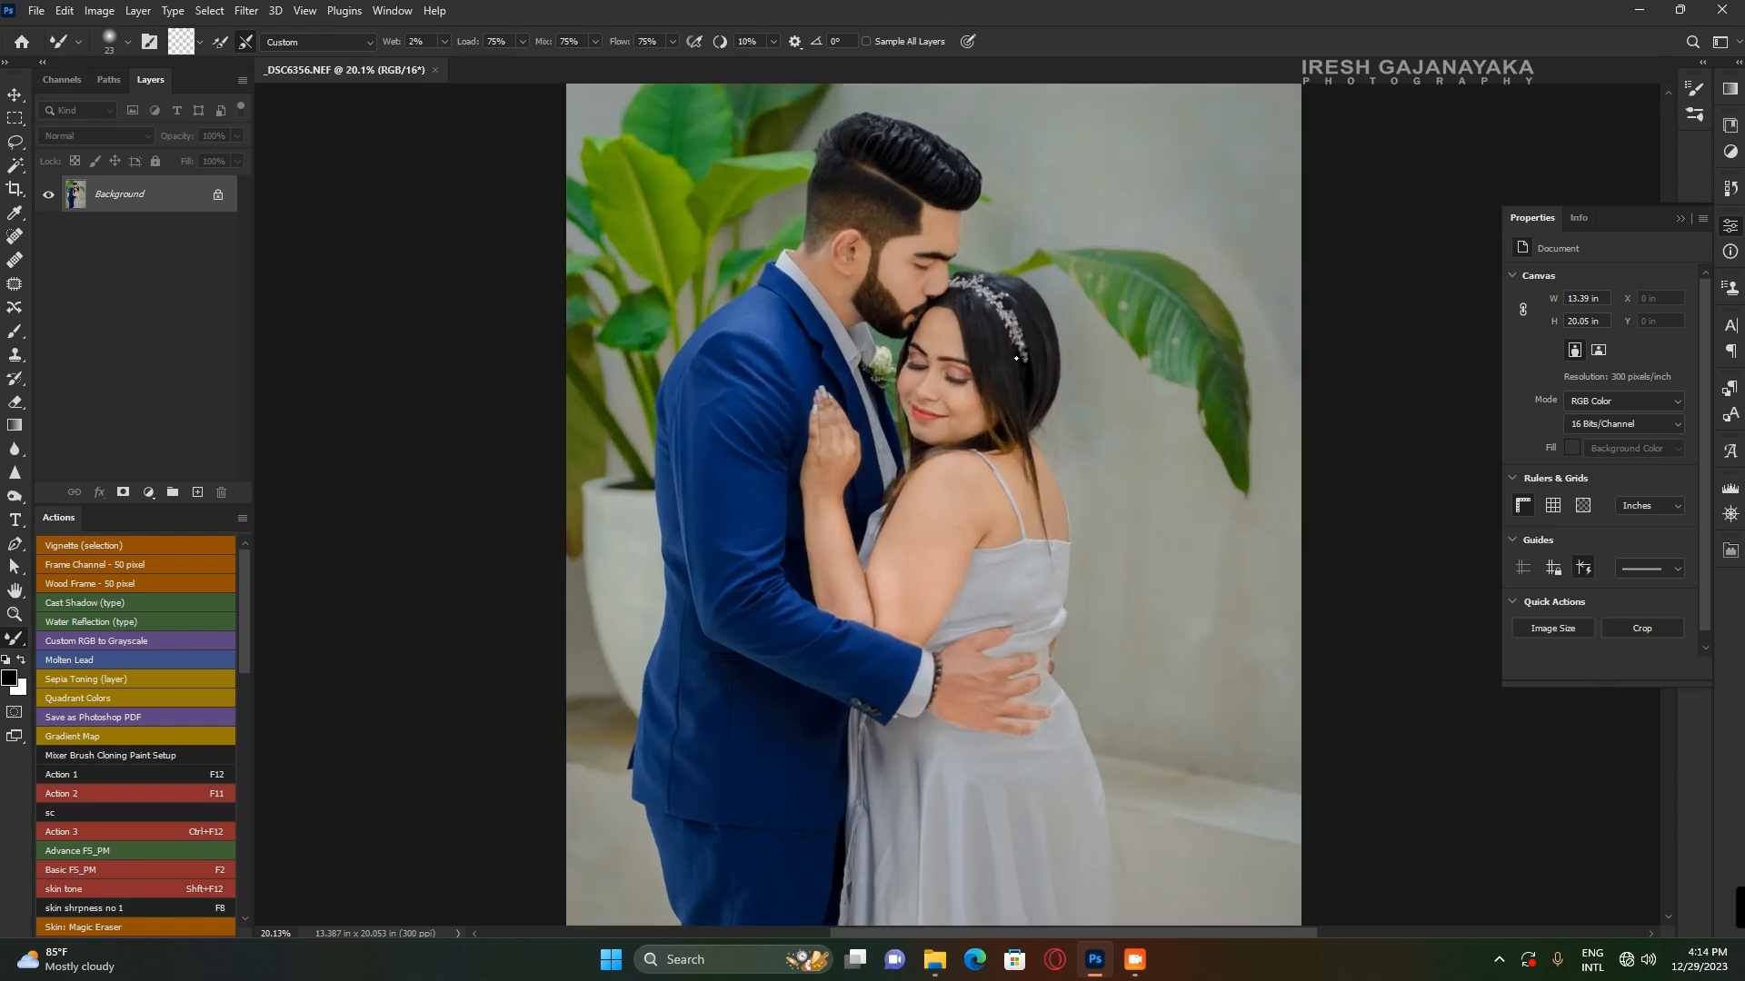
scroll(1016, 358, "up", 1)
Look through the recorded actions for skin retouching and examine the couple's faces and skin up close.
scroll(149, 717, "down", 7)
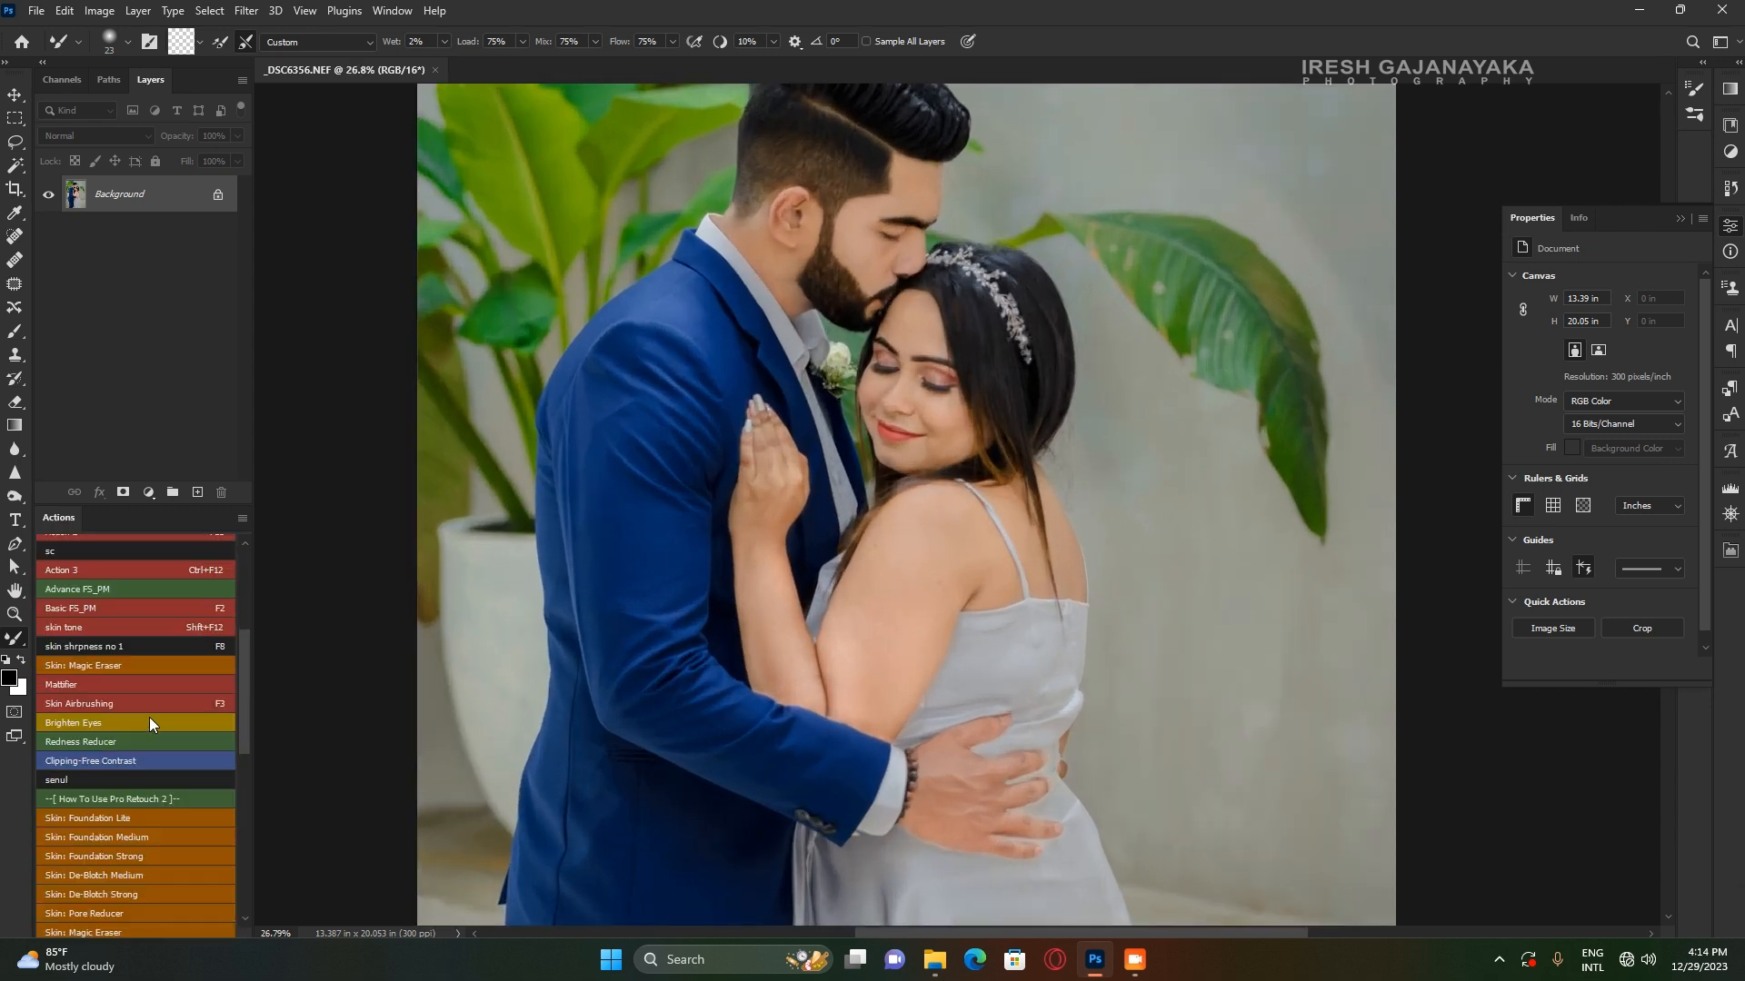
scroll(150, 718, "up", 4)
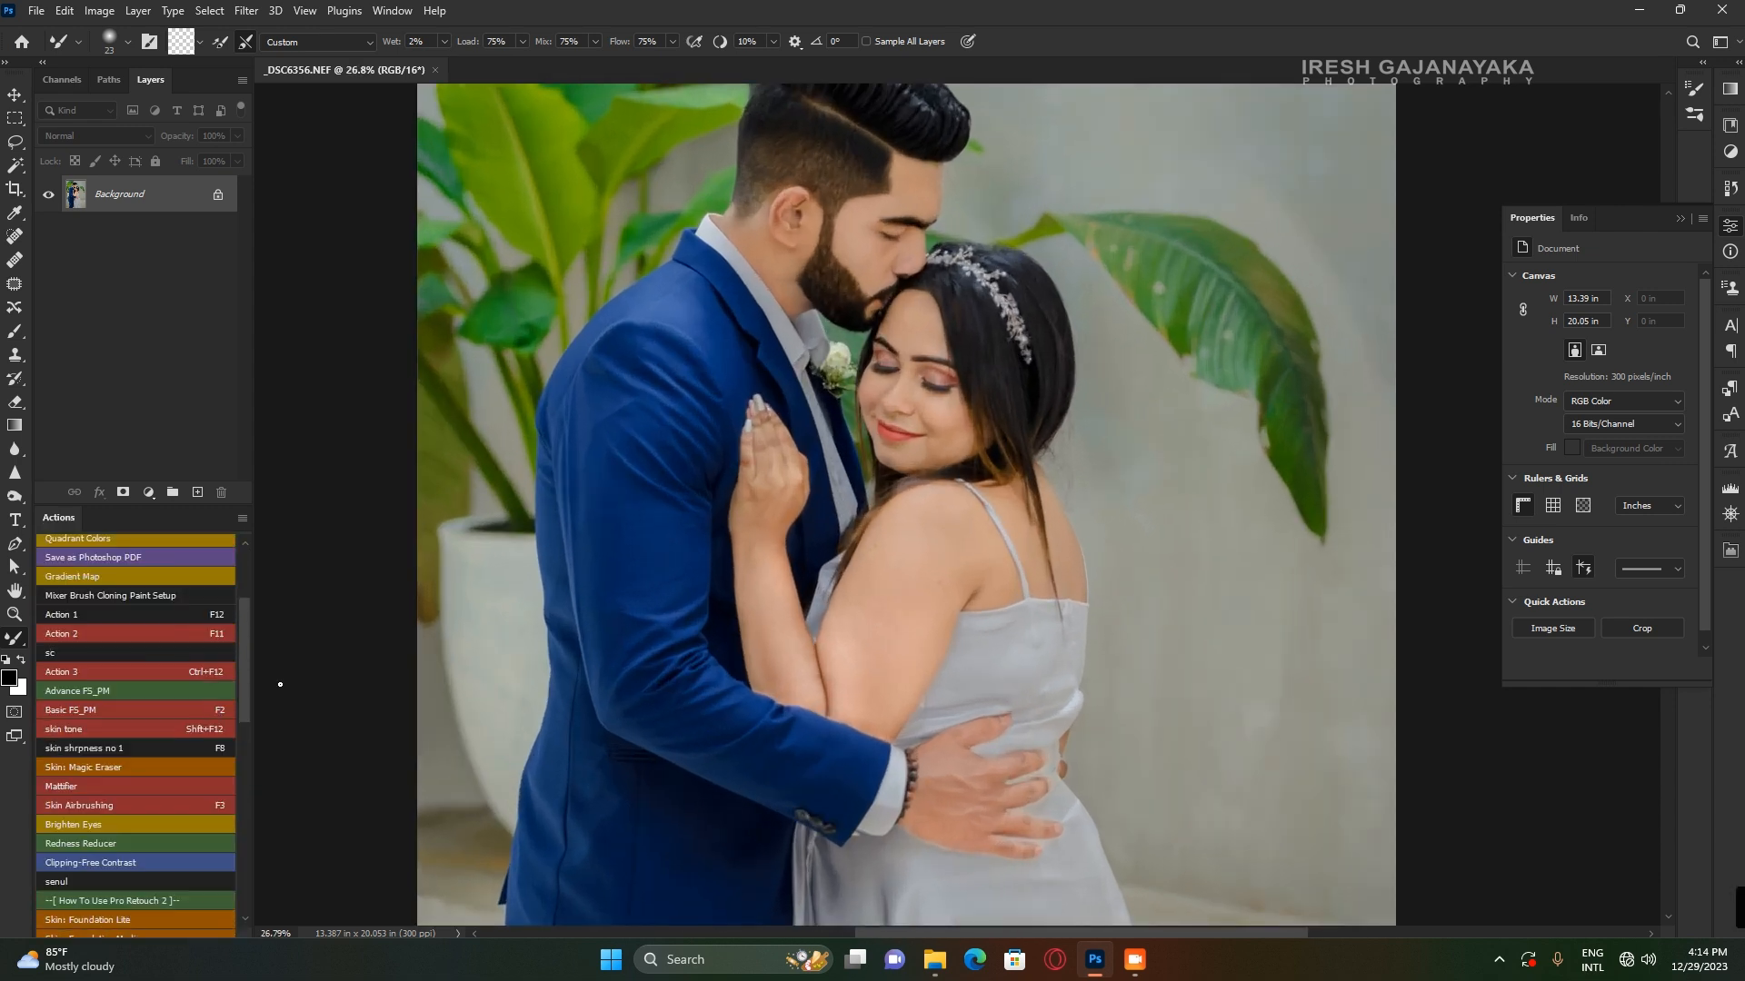
scroll(881, 505, "down", 3)
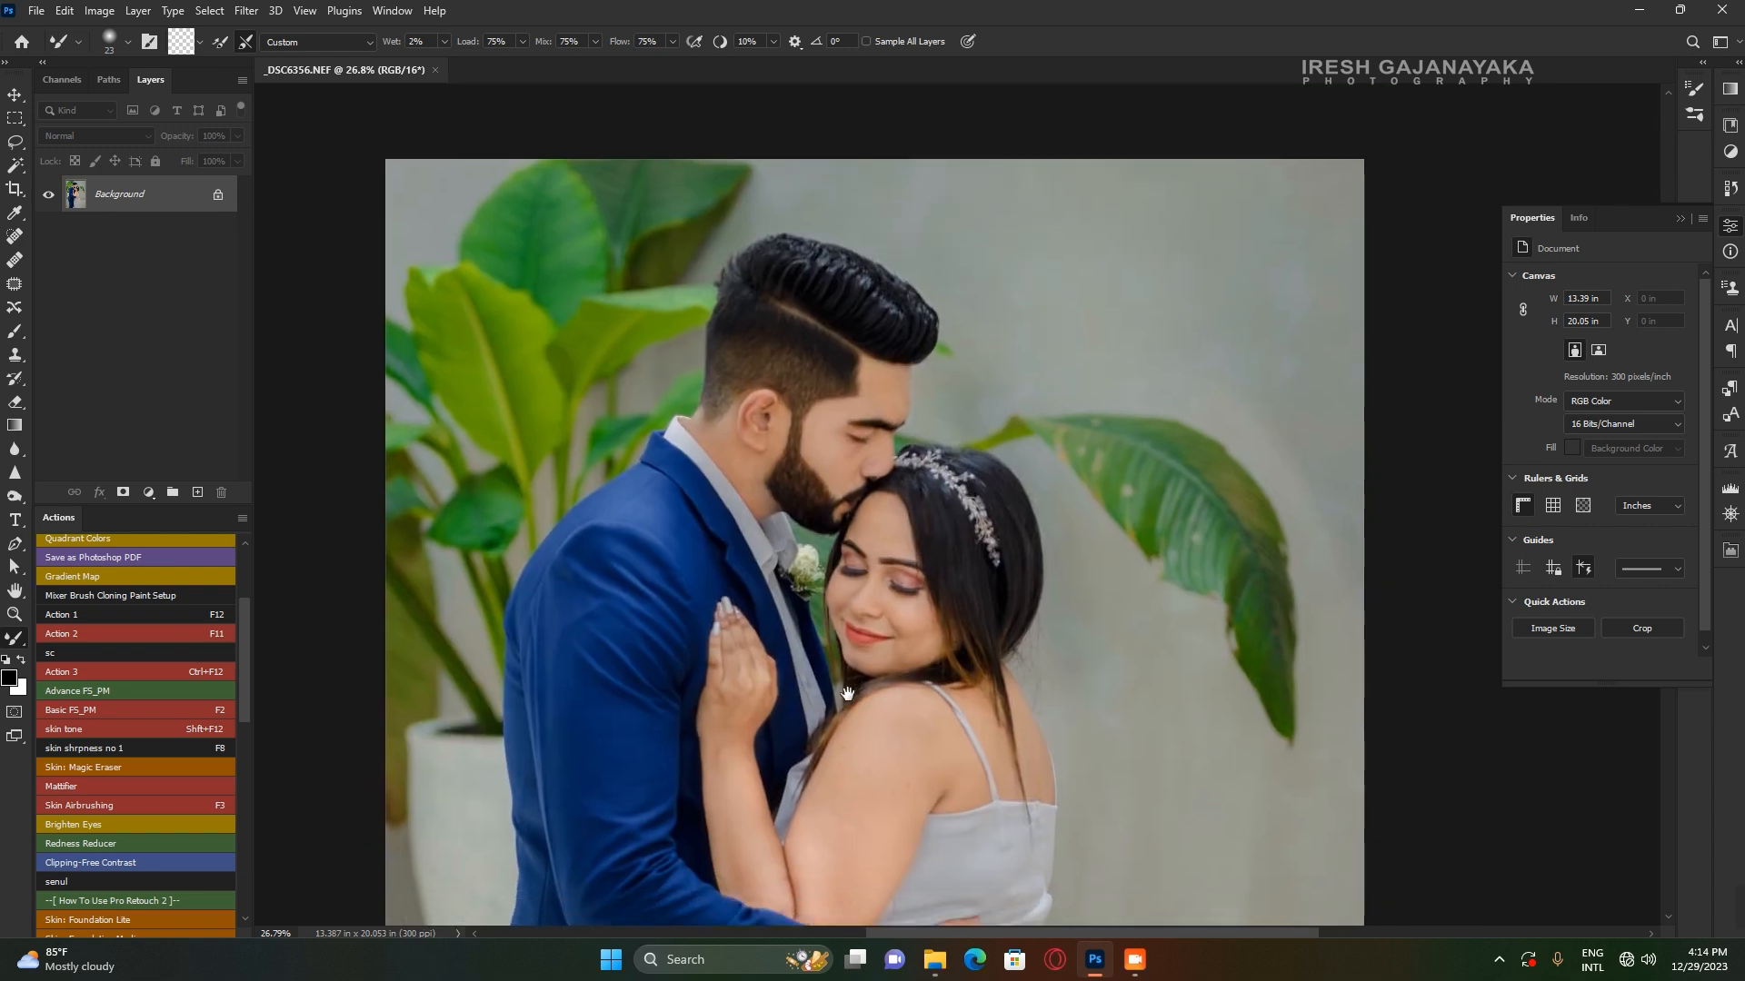
scroll(847, 796, "up", 2)
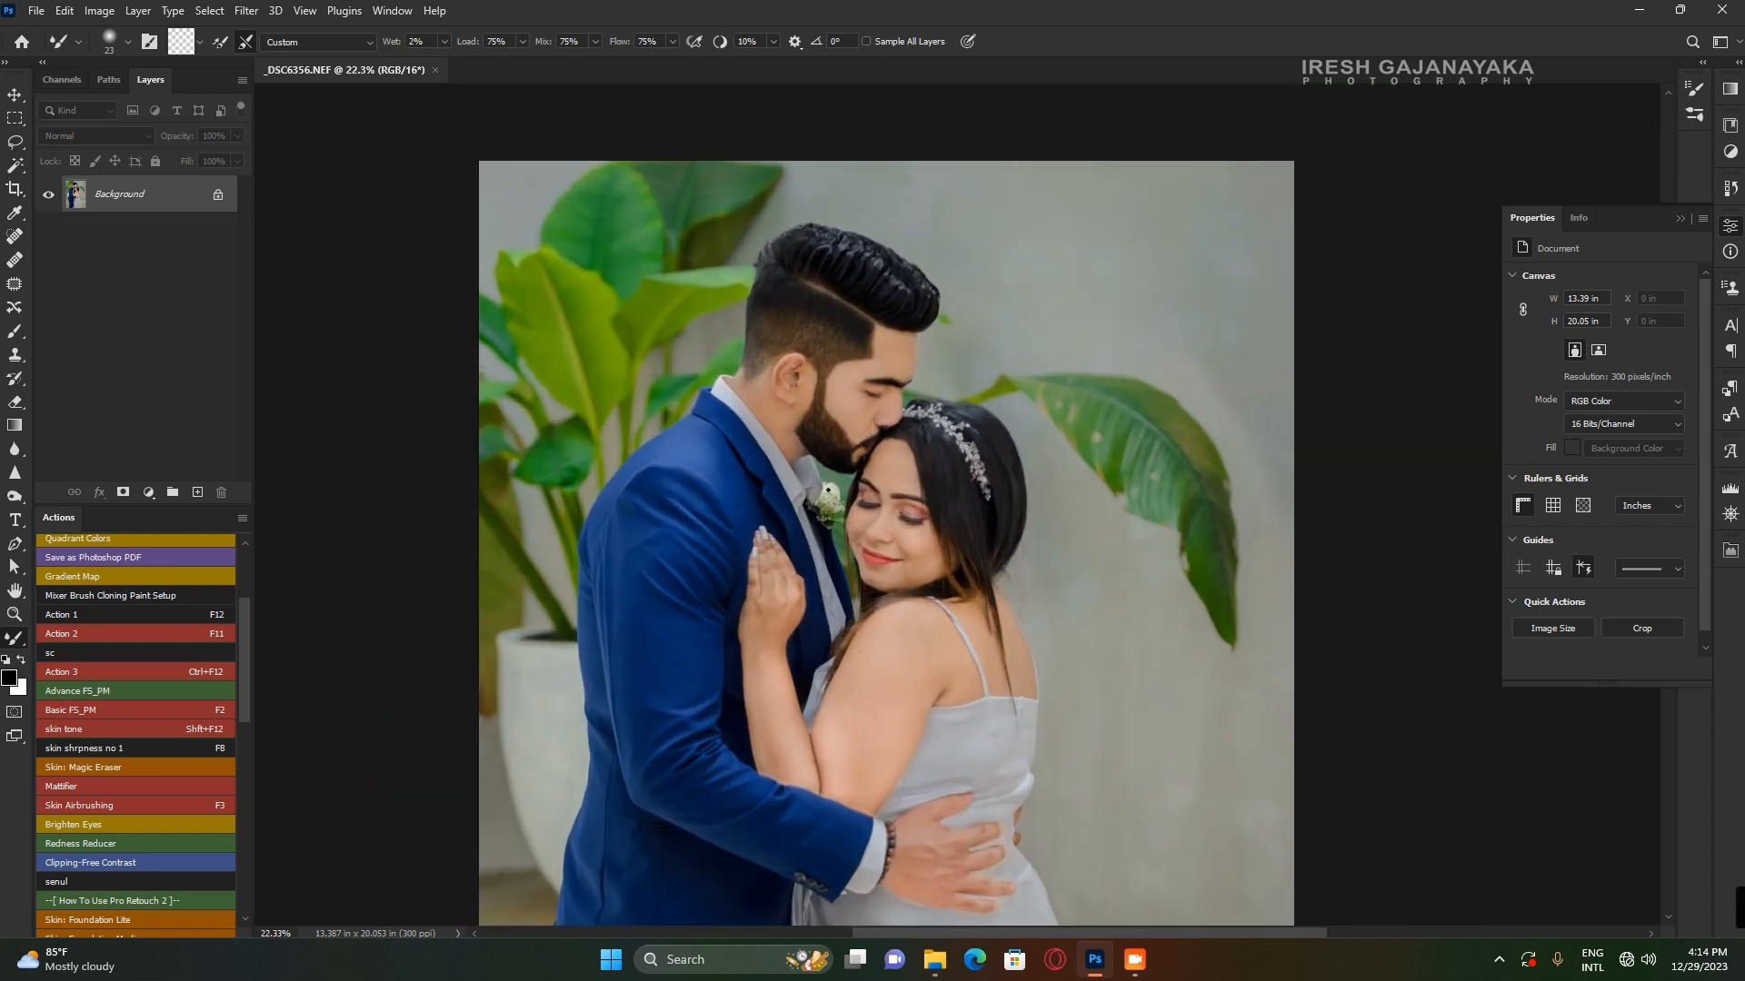
left_click_drag(792, 601, 815, 557)
scroll(945, 524, "up", 3)
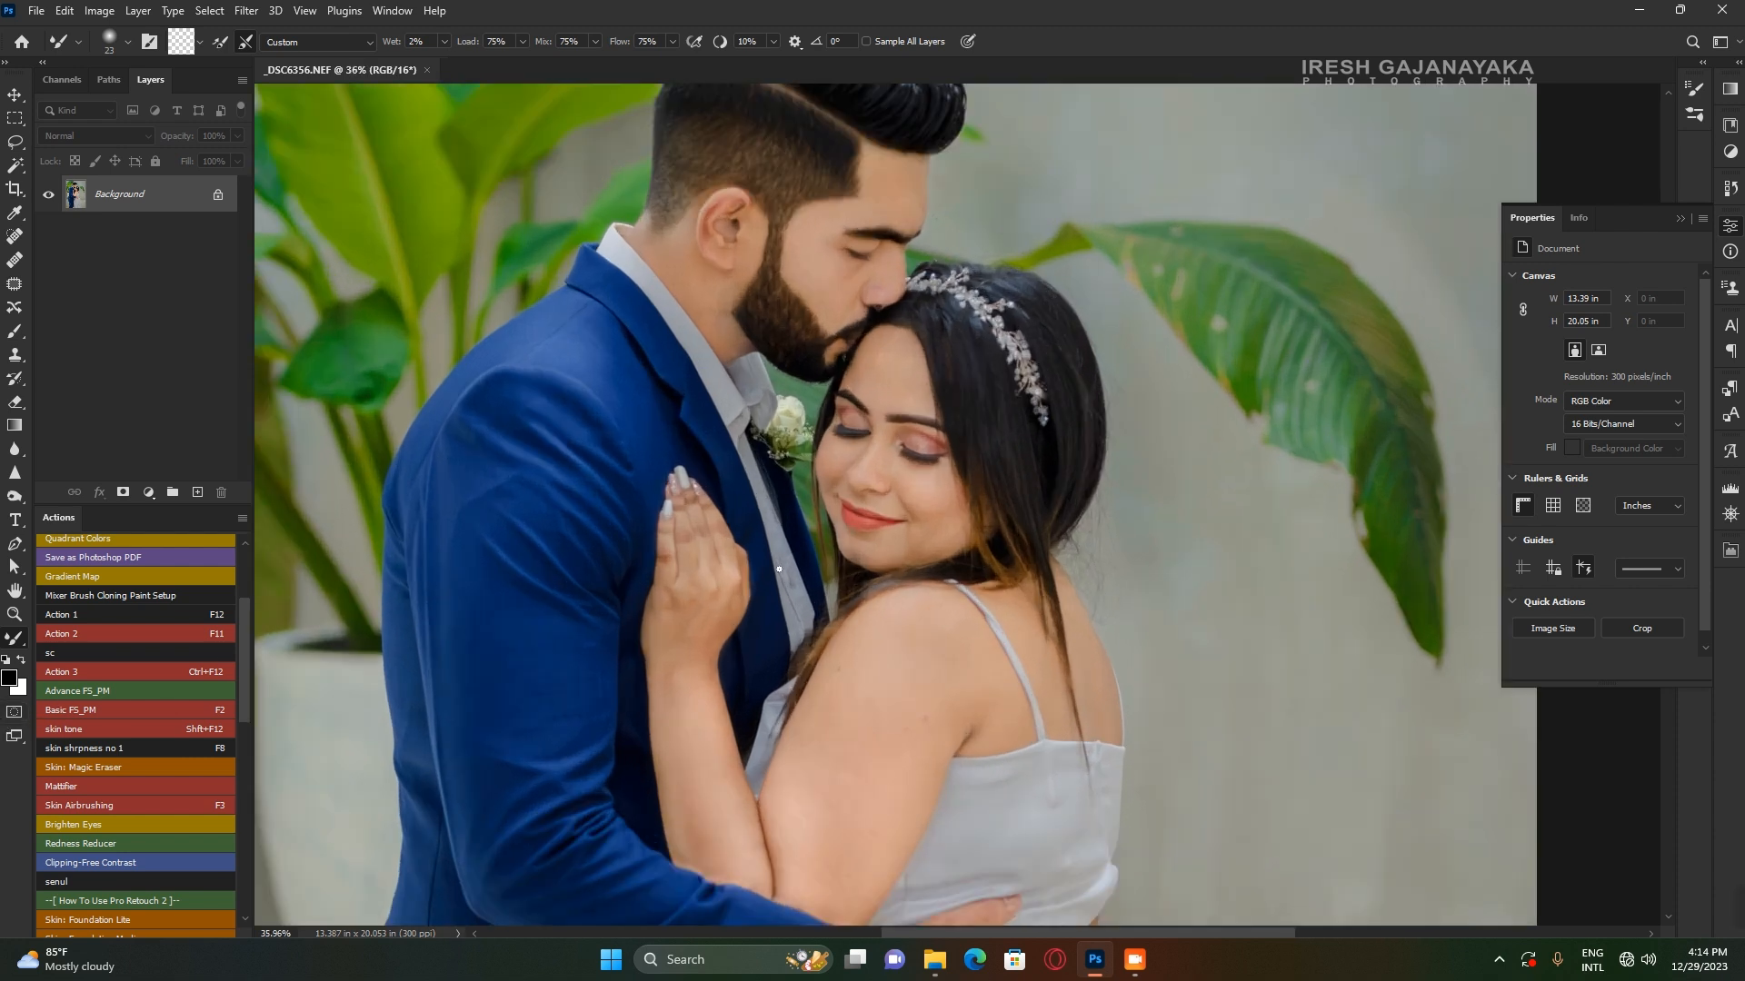
scroll(787, 583, "down", 3)
scroll(823, 660, "up", 2)
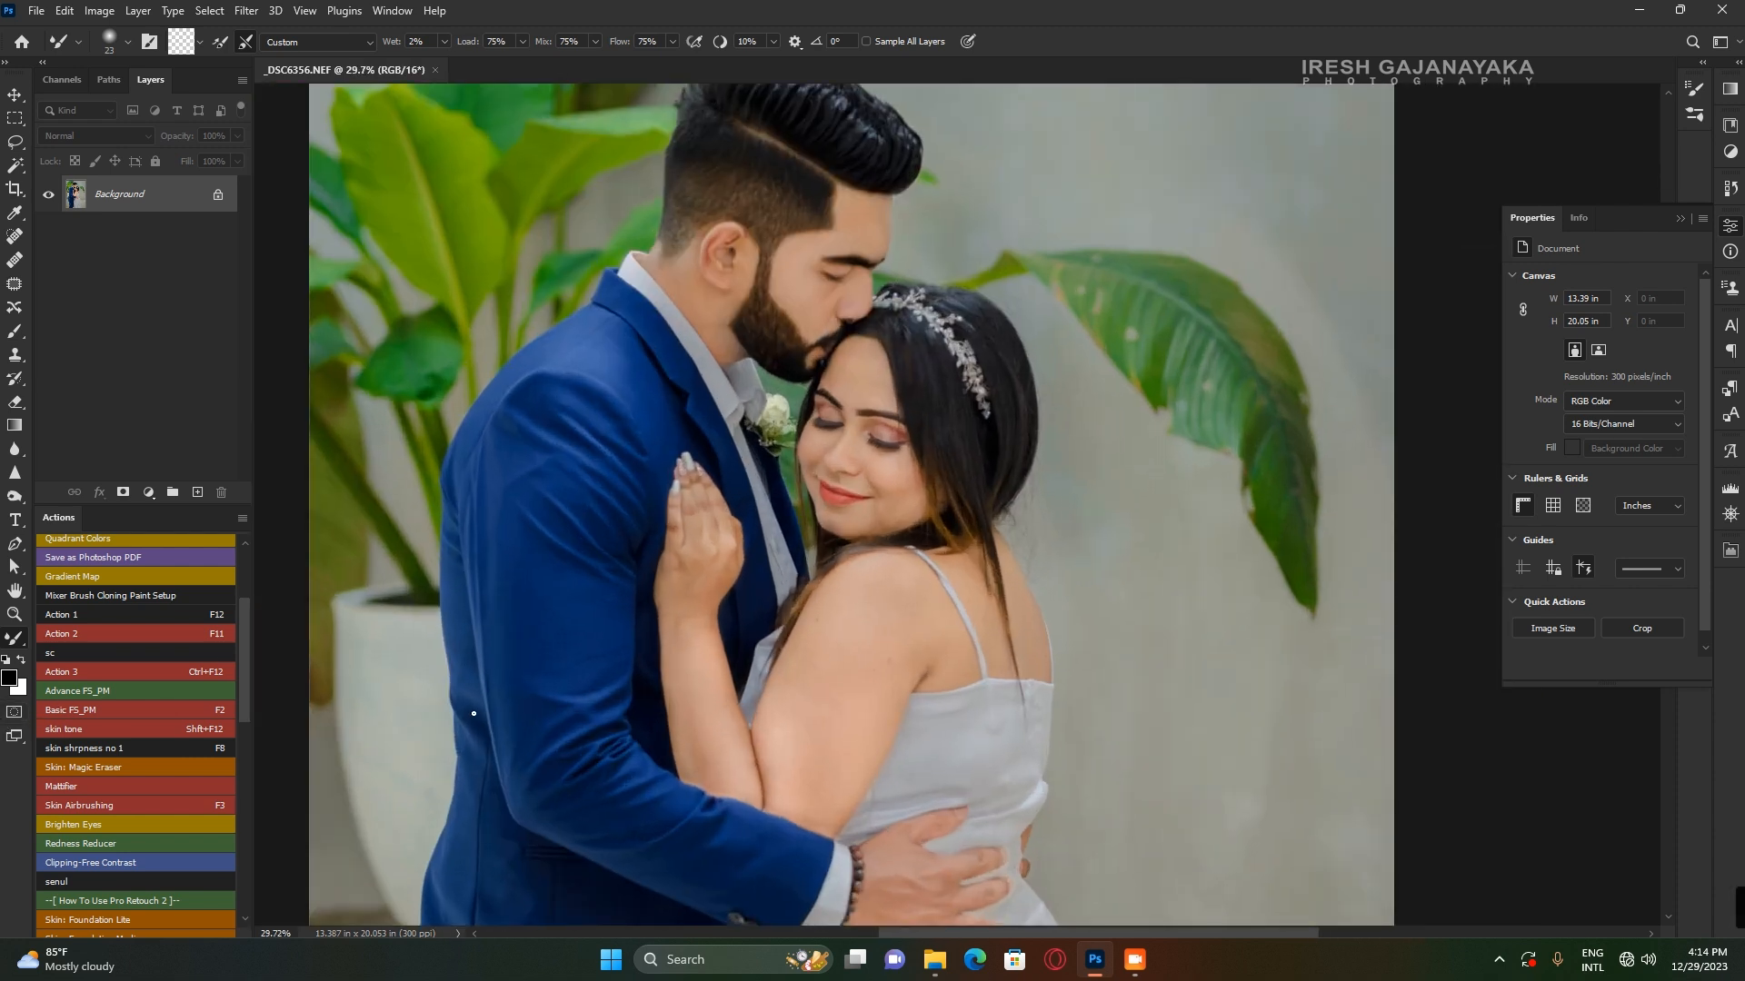
scroll(176, 745, "up", 3)
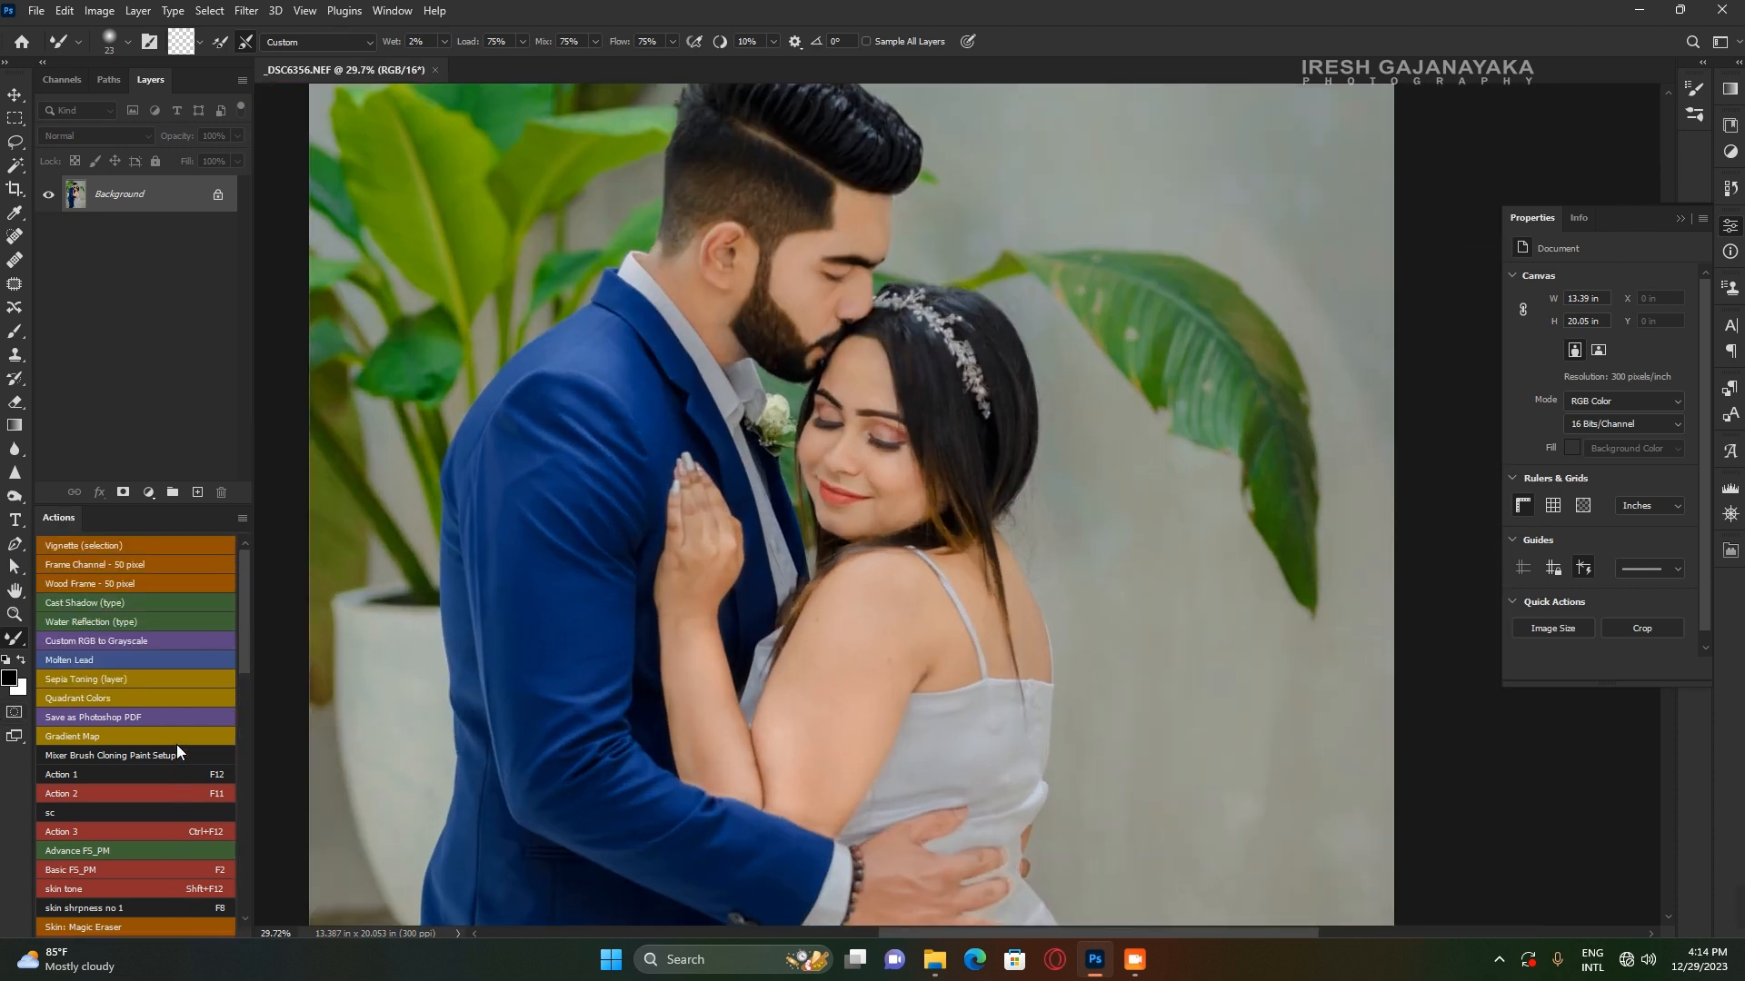
left_click_drag(243, 604, 260, 696)
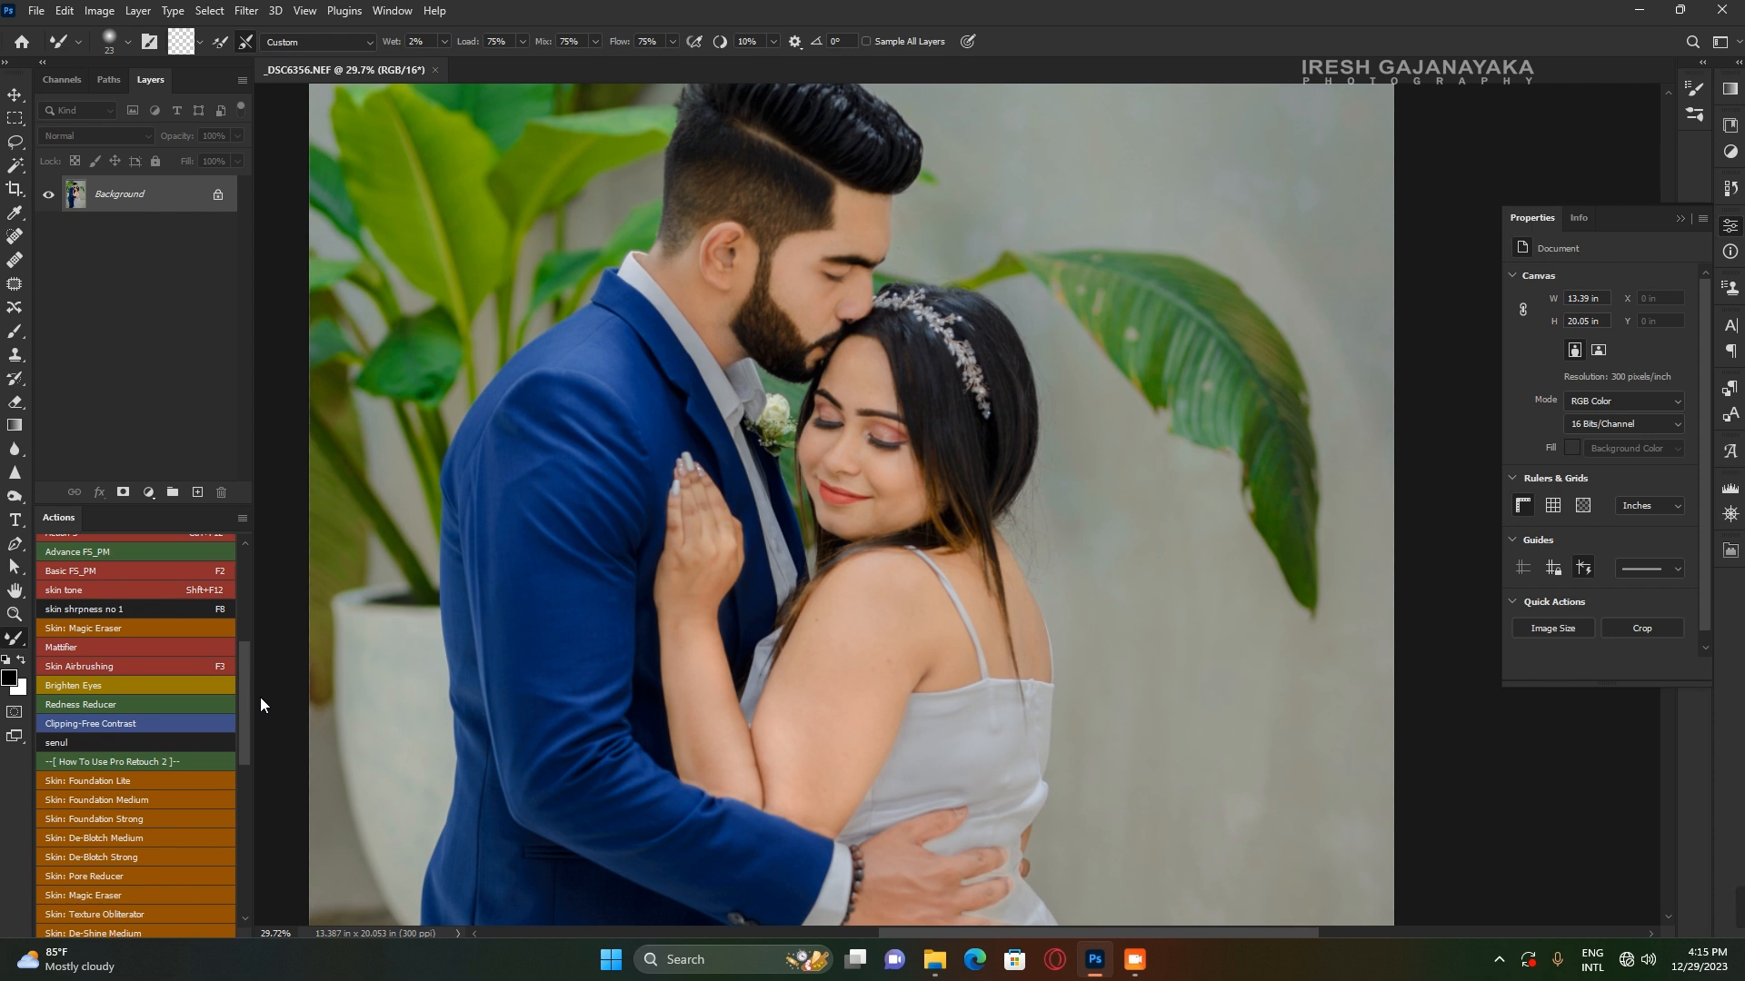
left_click_drag(260, 696, 269, 681)
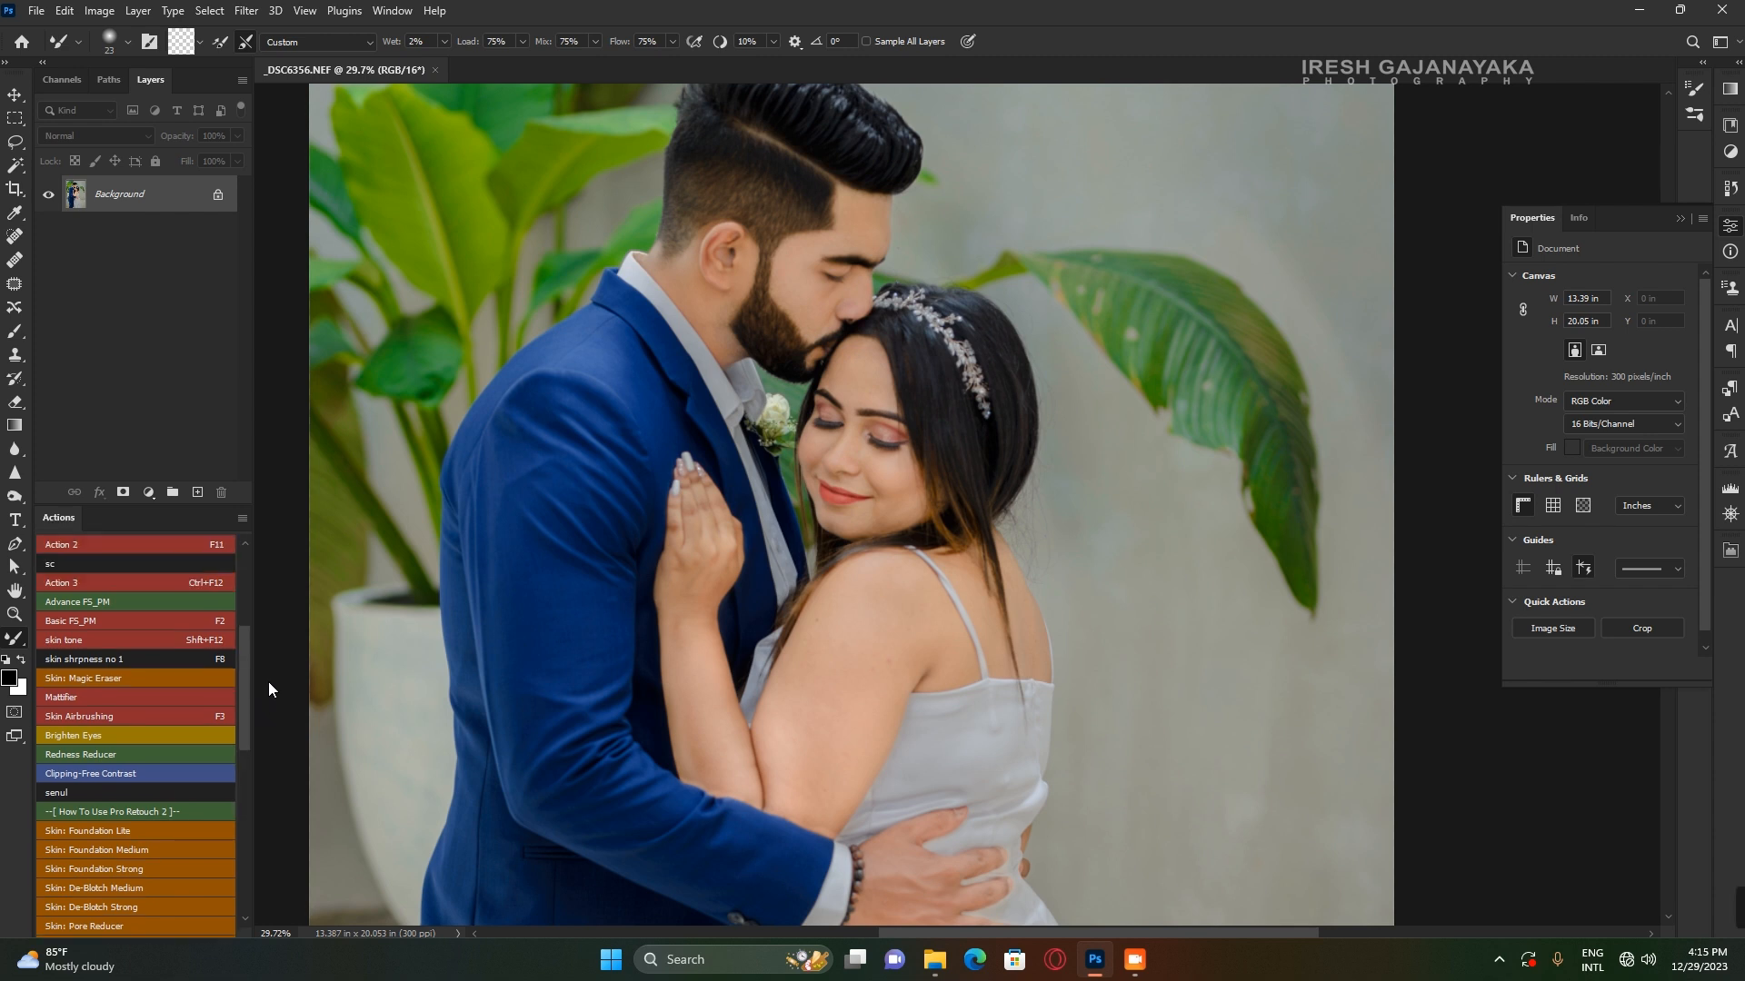
Run the Basic FS_PM frequency separation action with a Gaussian Blur radius of 14.0 pixels.
left_click(131, 620)
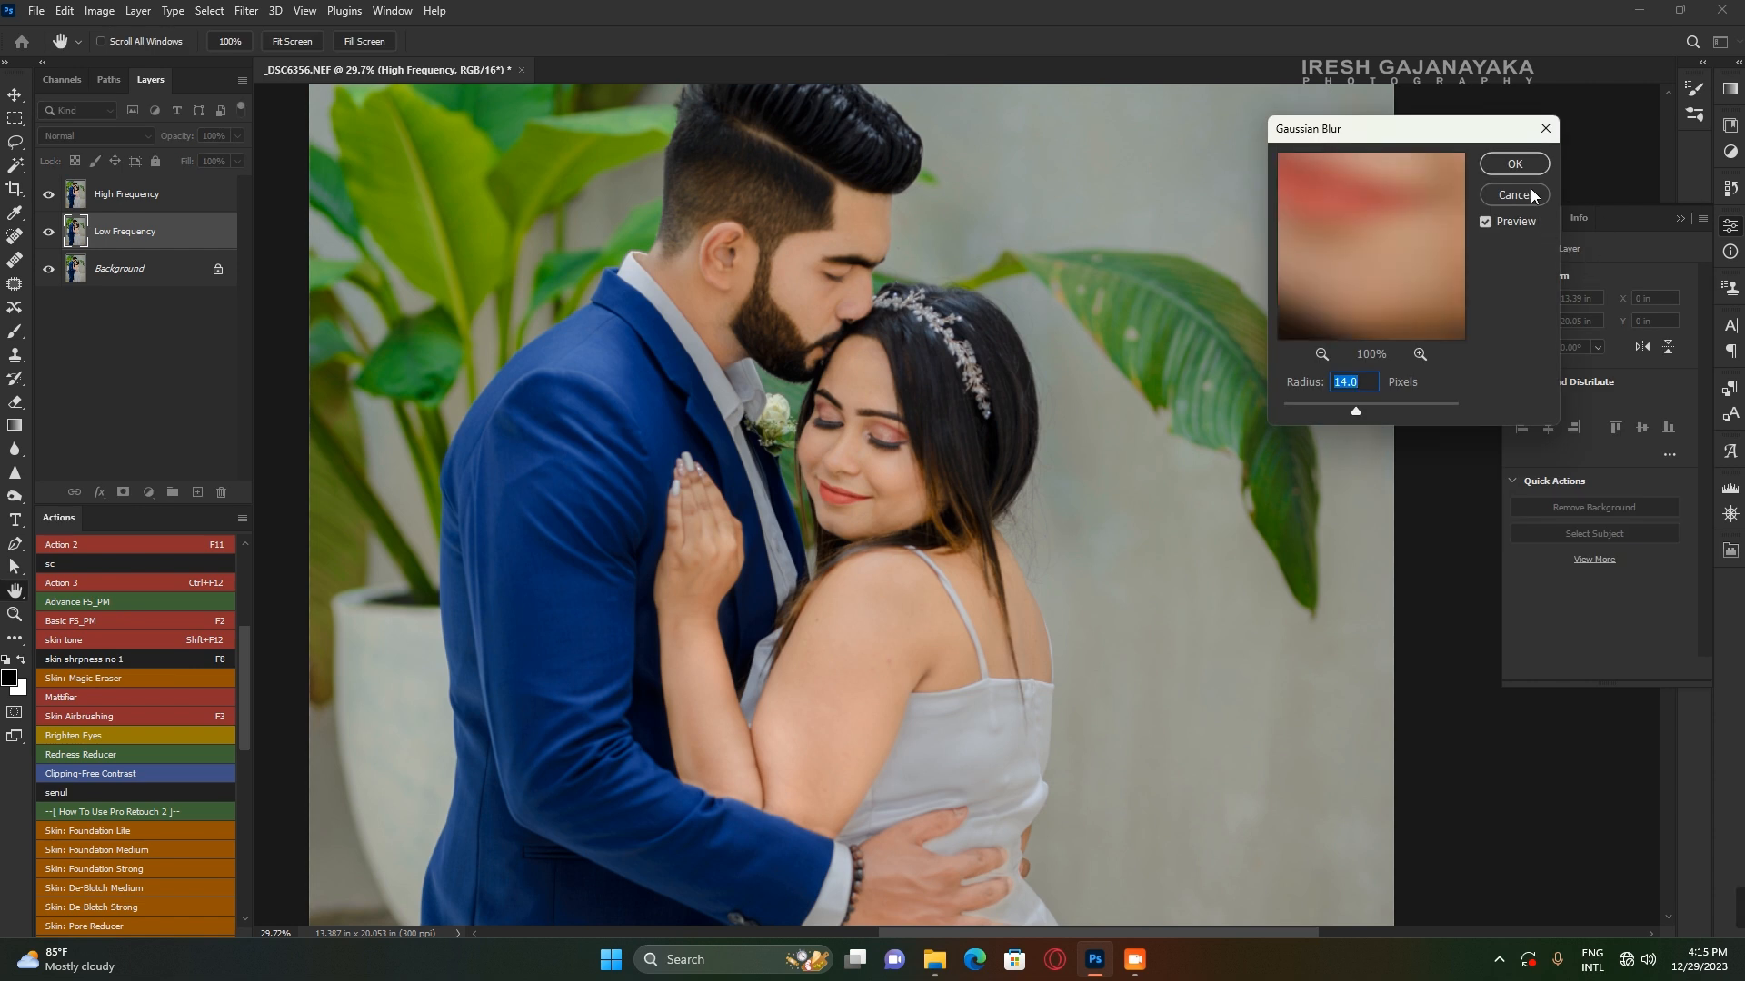
left_click(1514, 164)
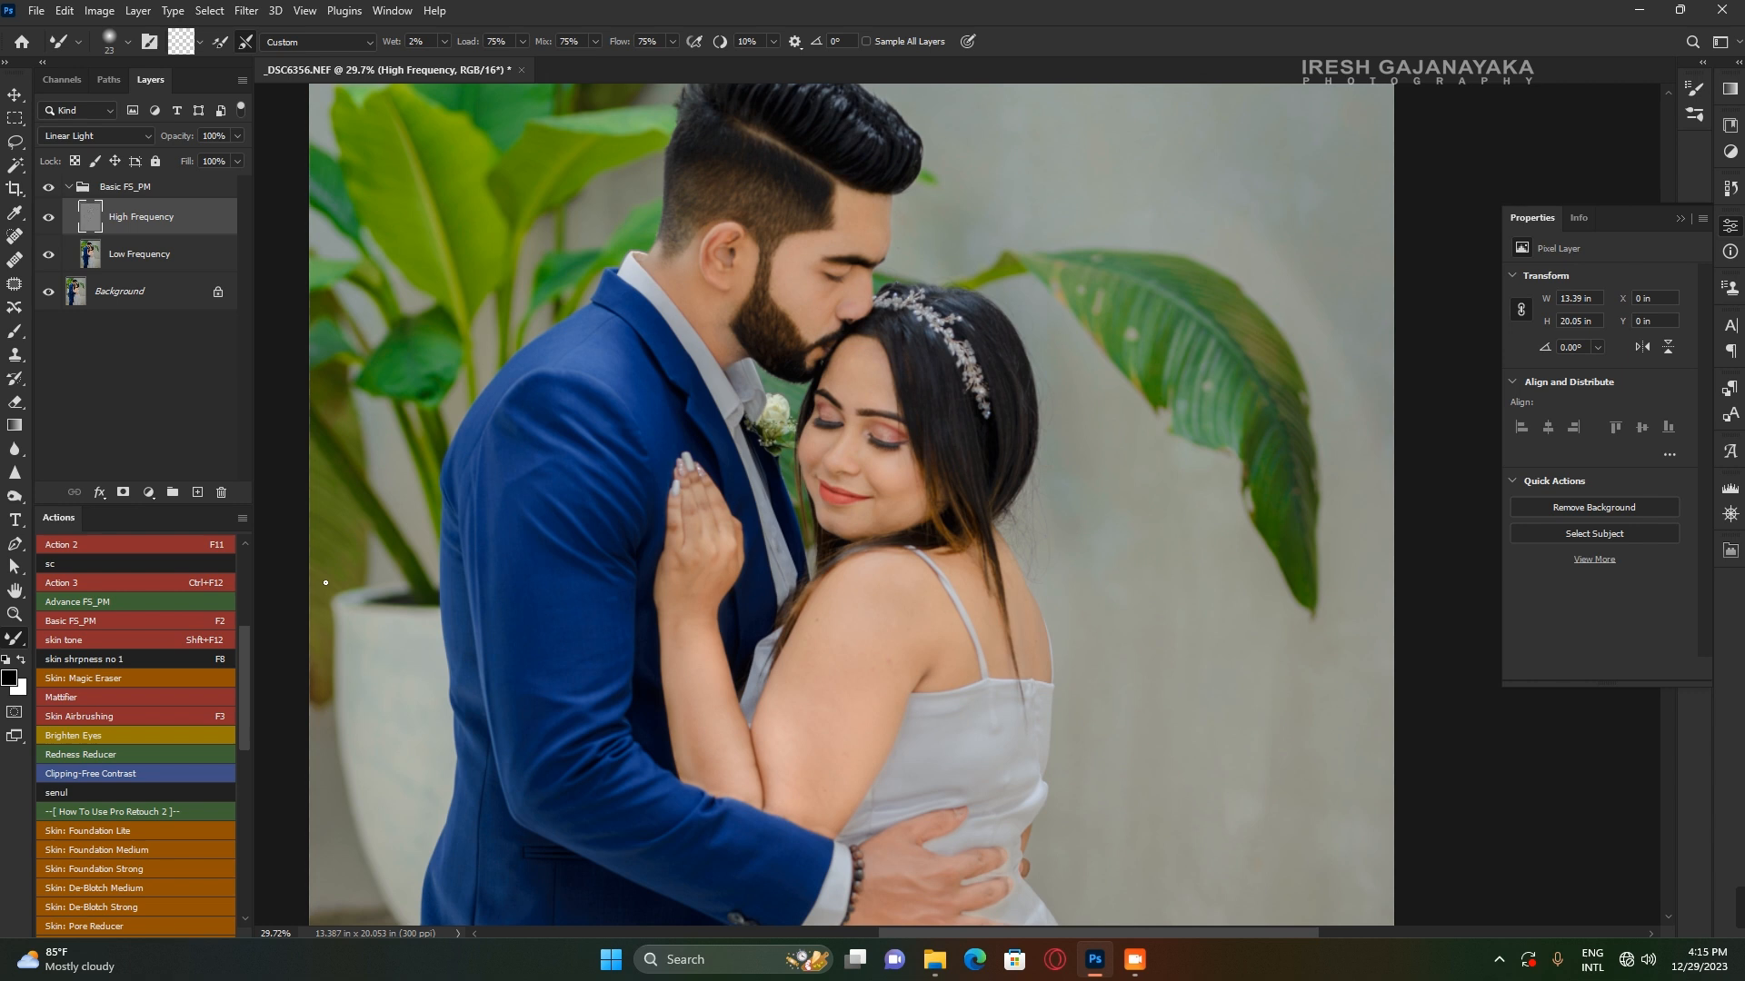
Examine the couple's faces, arms and clothing up close and across the whole photo.
scroll(863, 221, "up", 2)
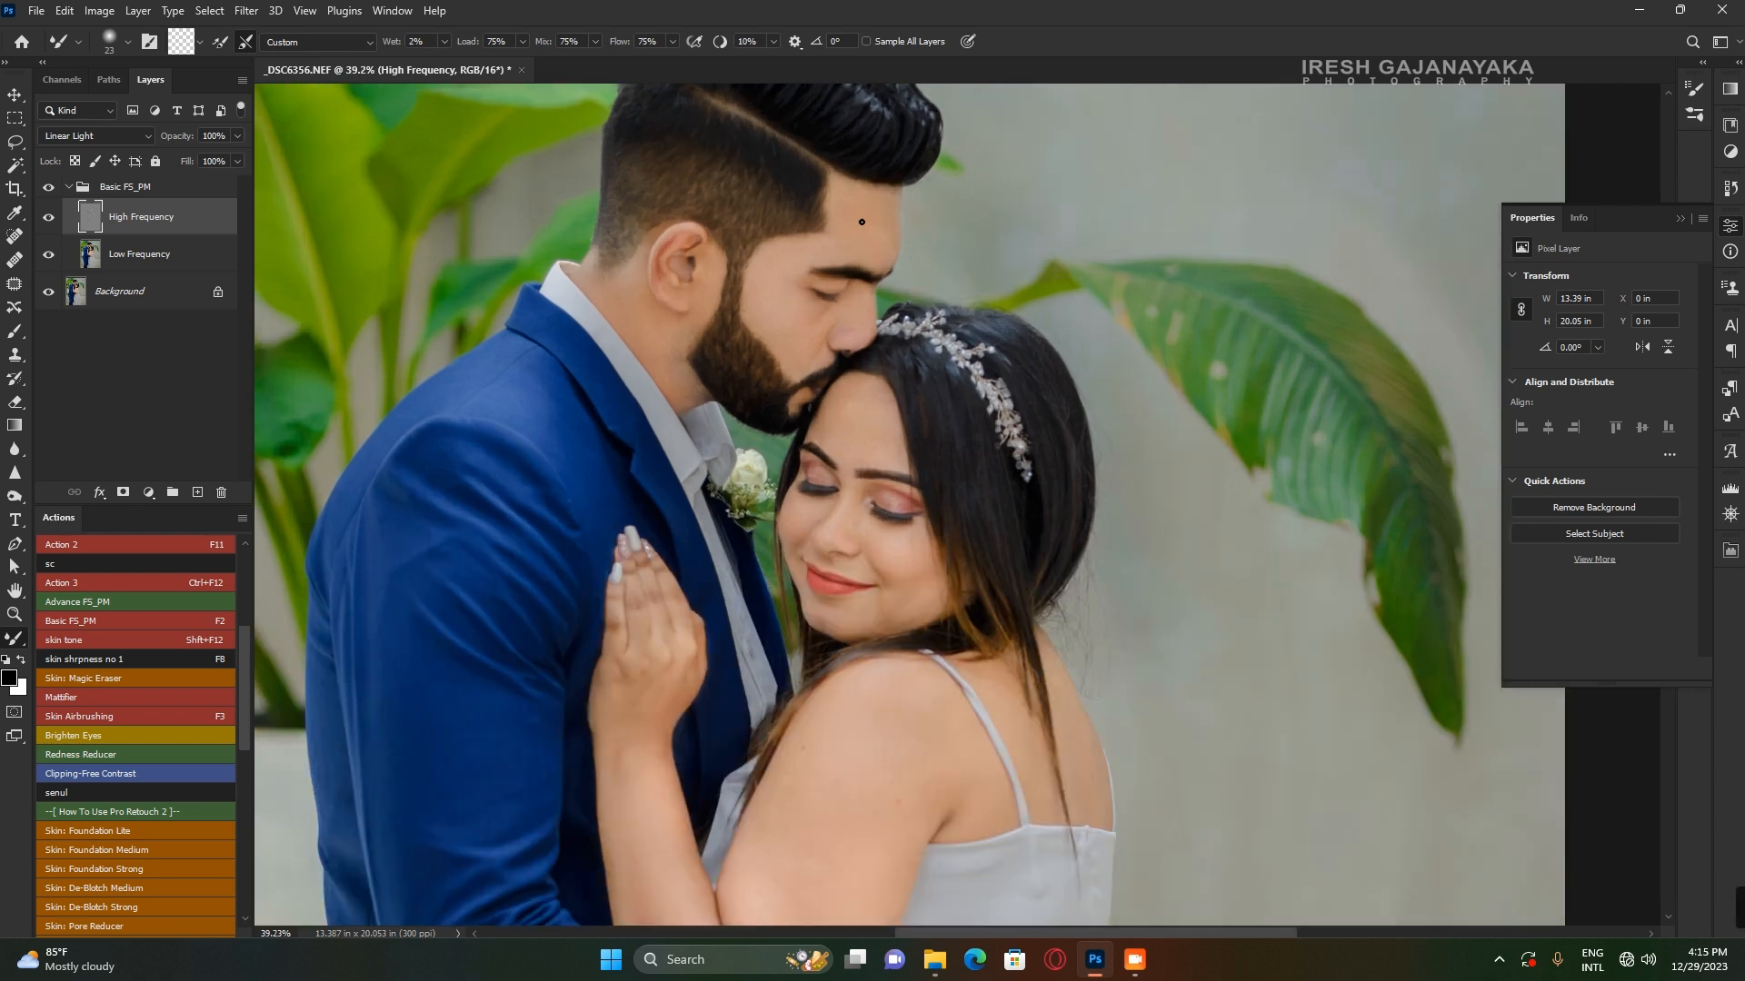
scroll(817, 273, "up", 3)
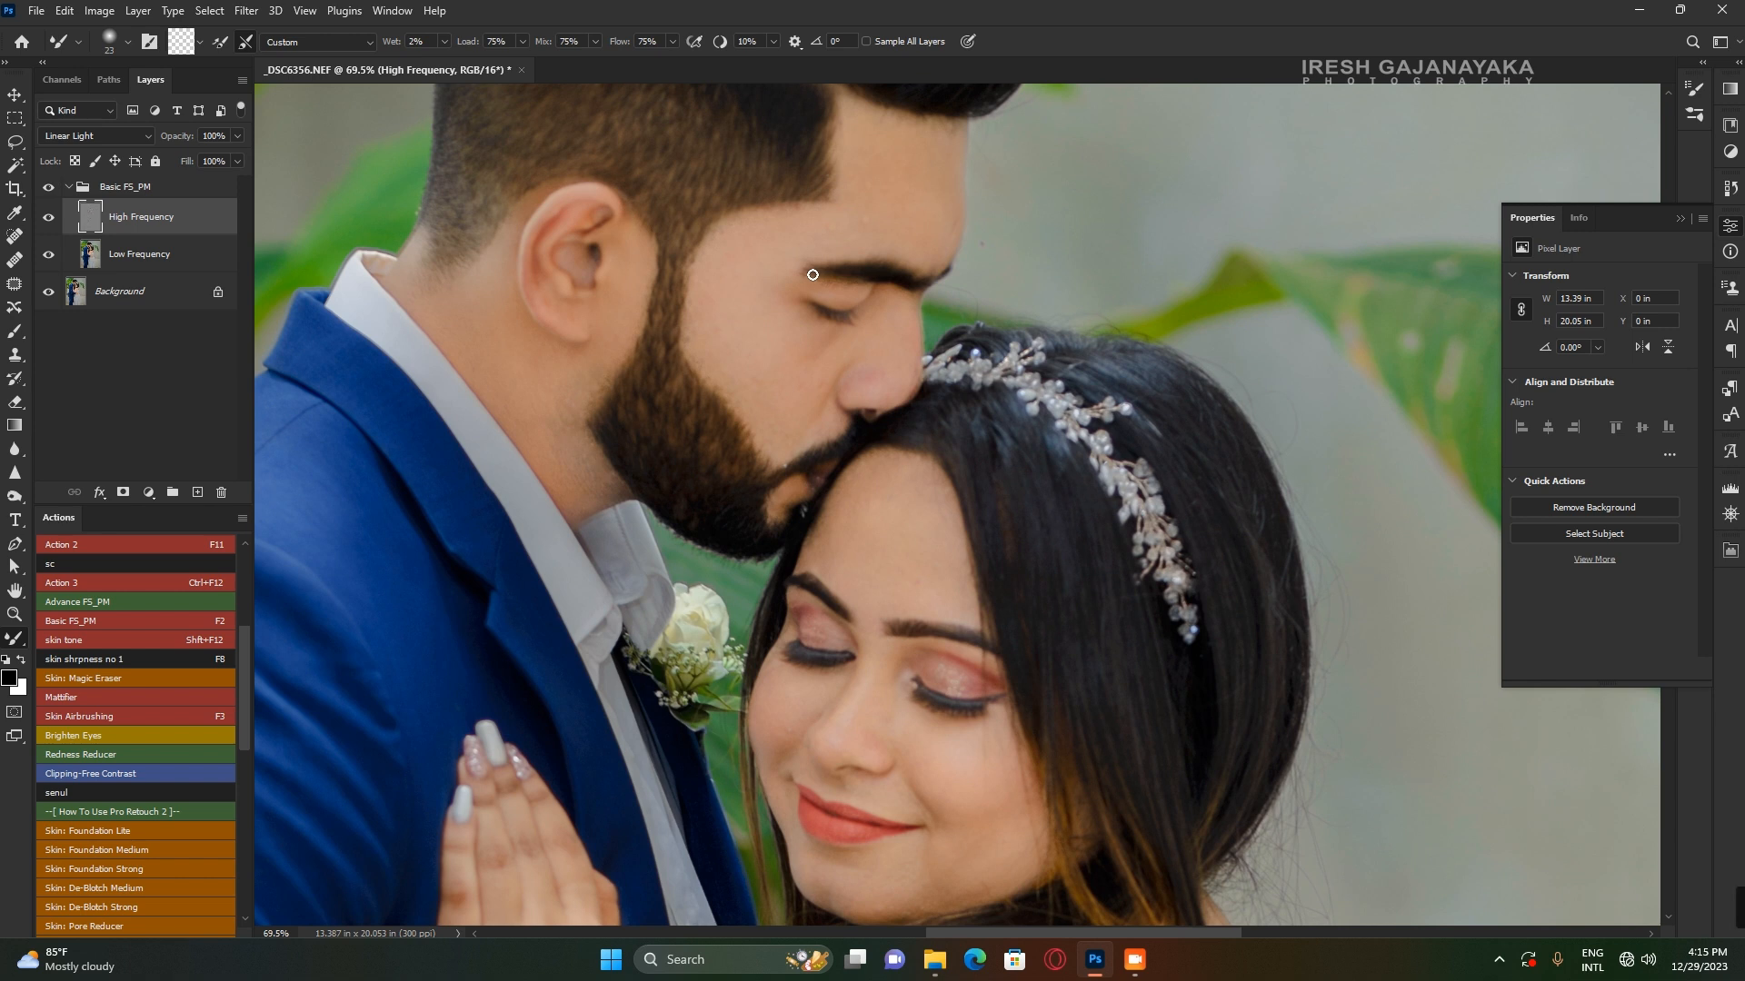
scroll(813, 274, "down", 2)
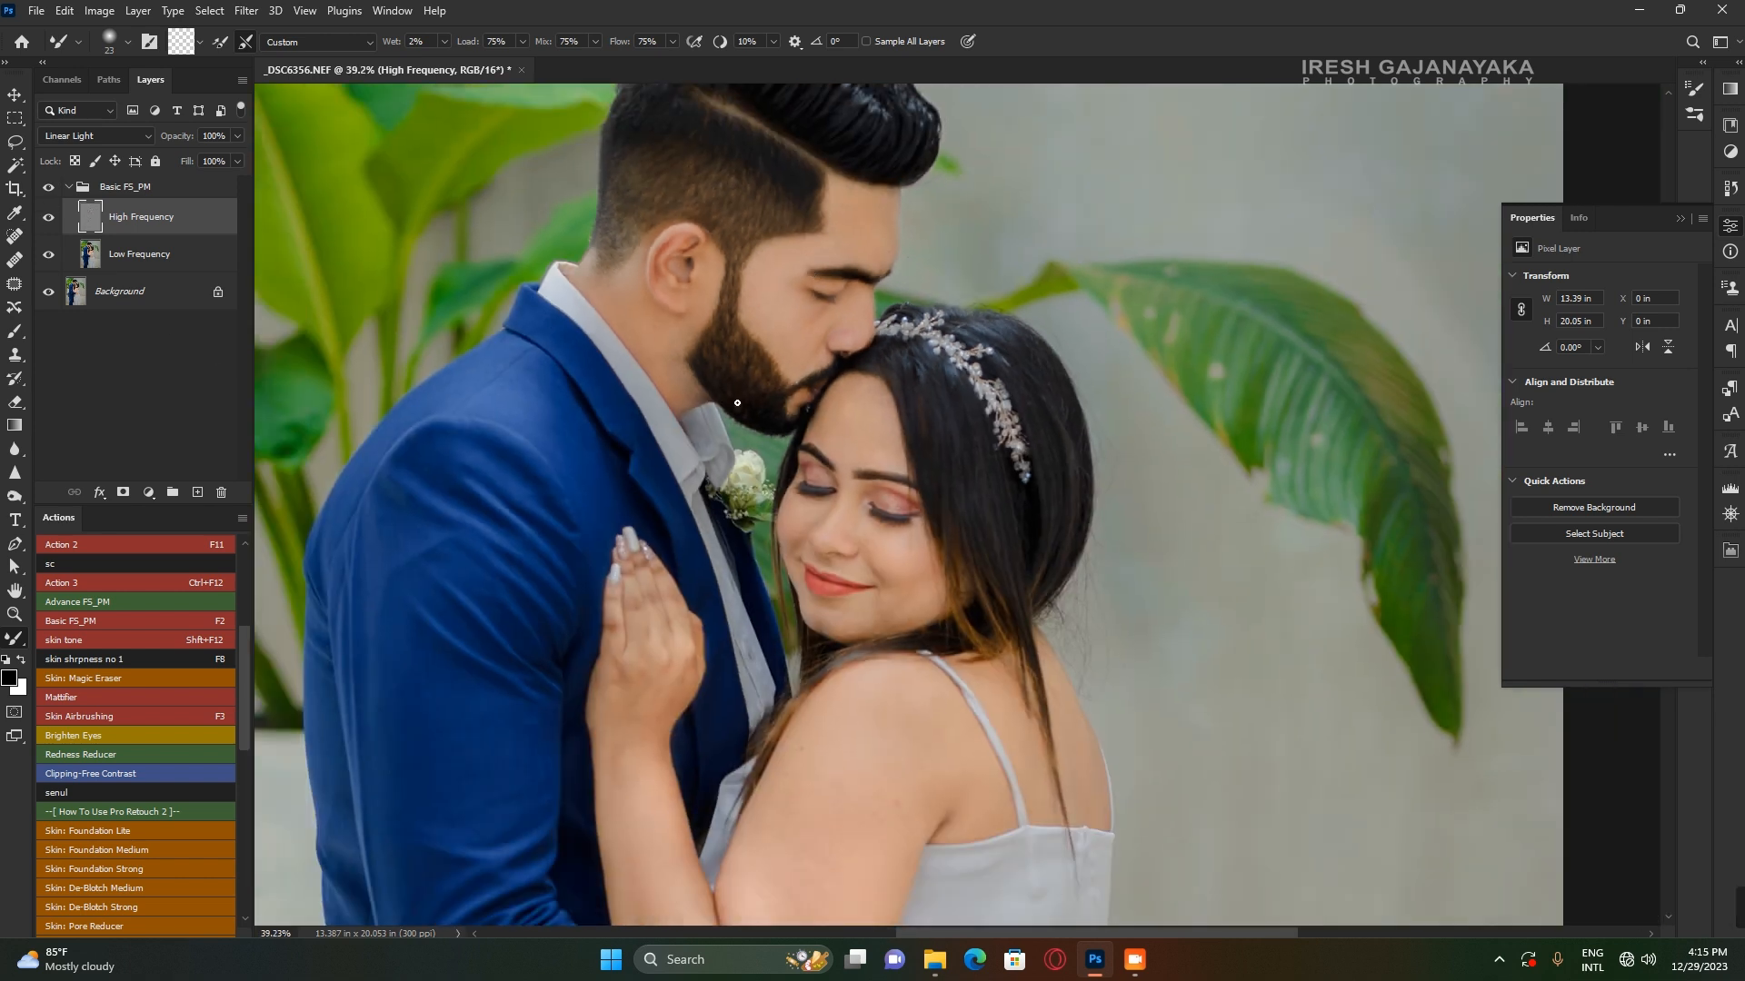
scroll(737, 403, "down", 2)
left_click_drag(896, 646, 872, 423)
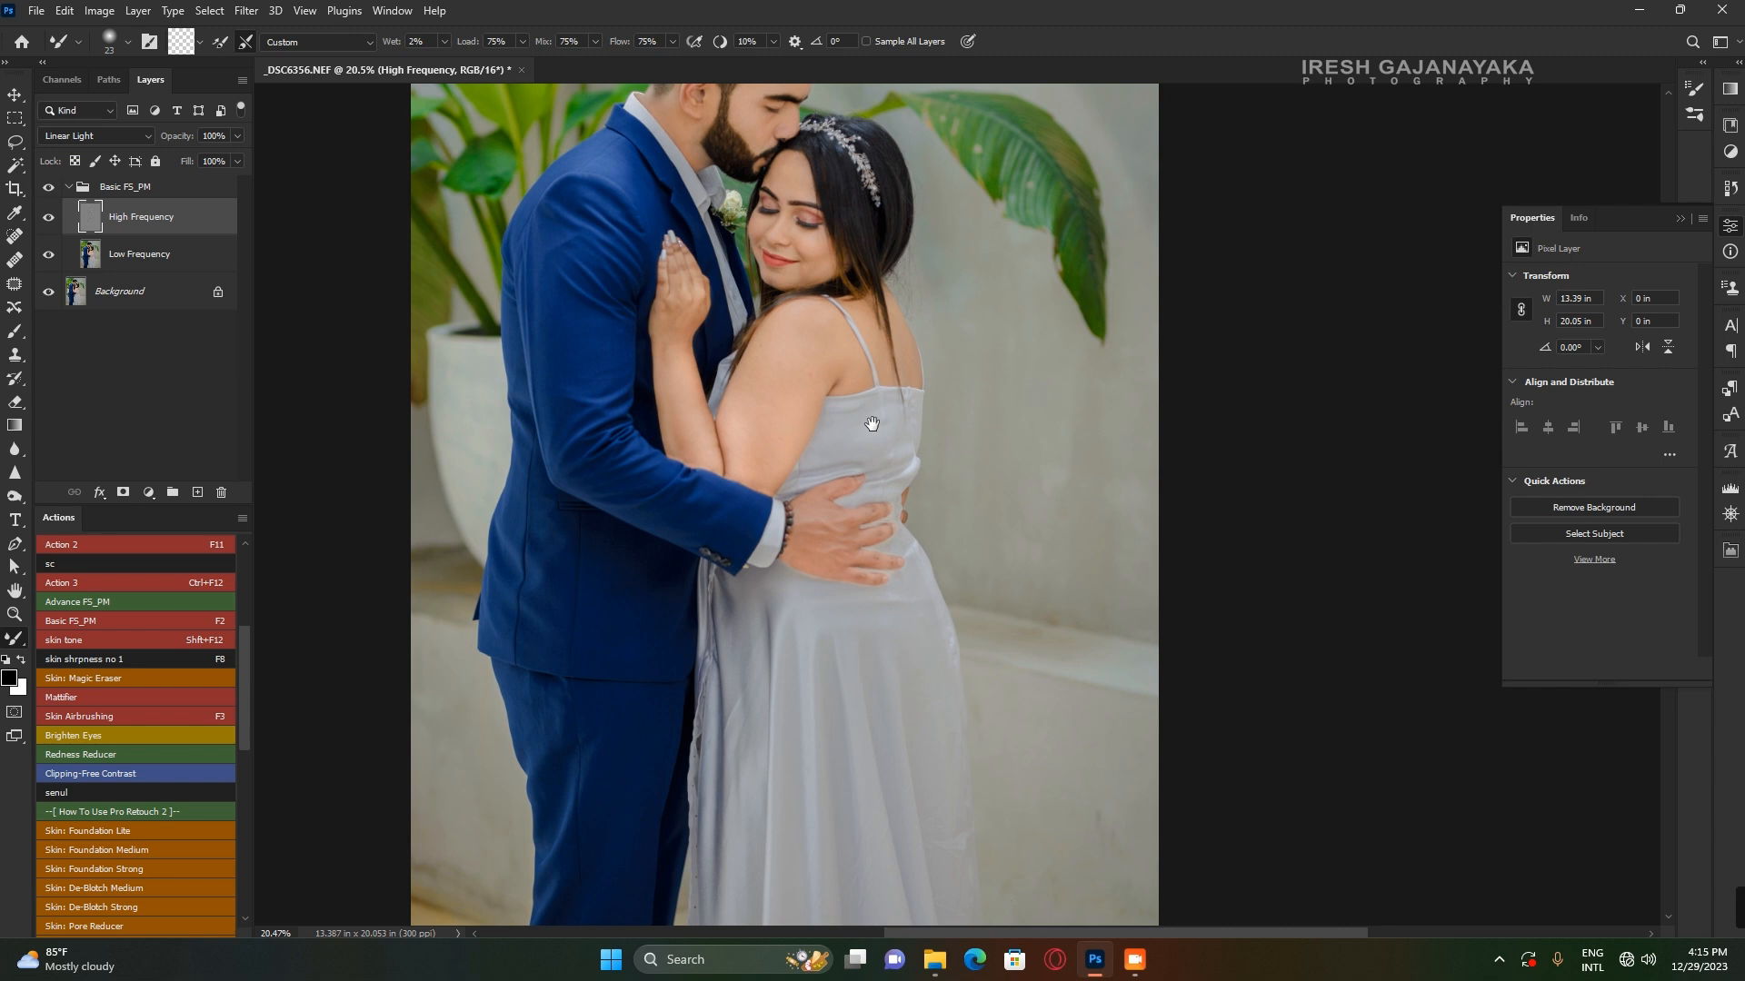
left_click_drag(923, 642, 900, 499)
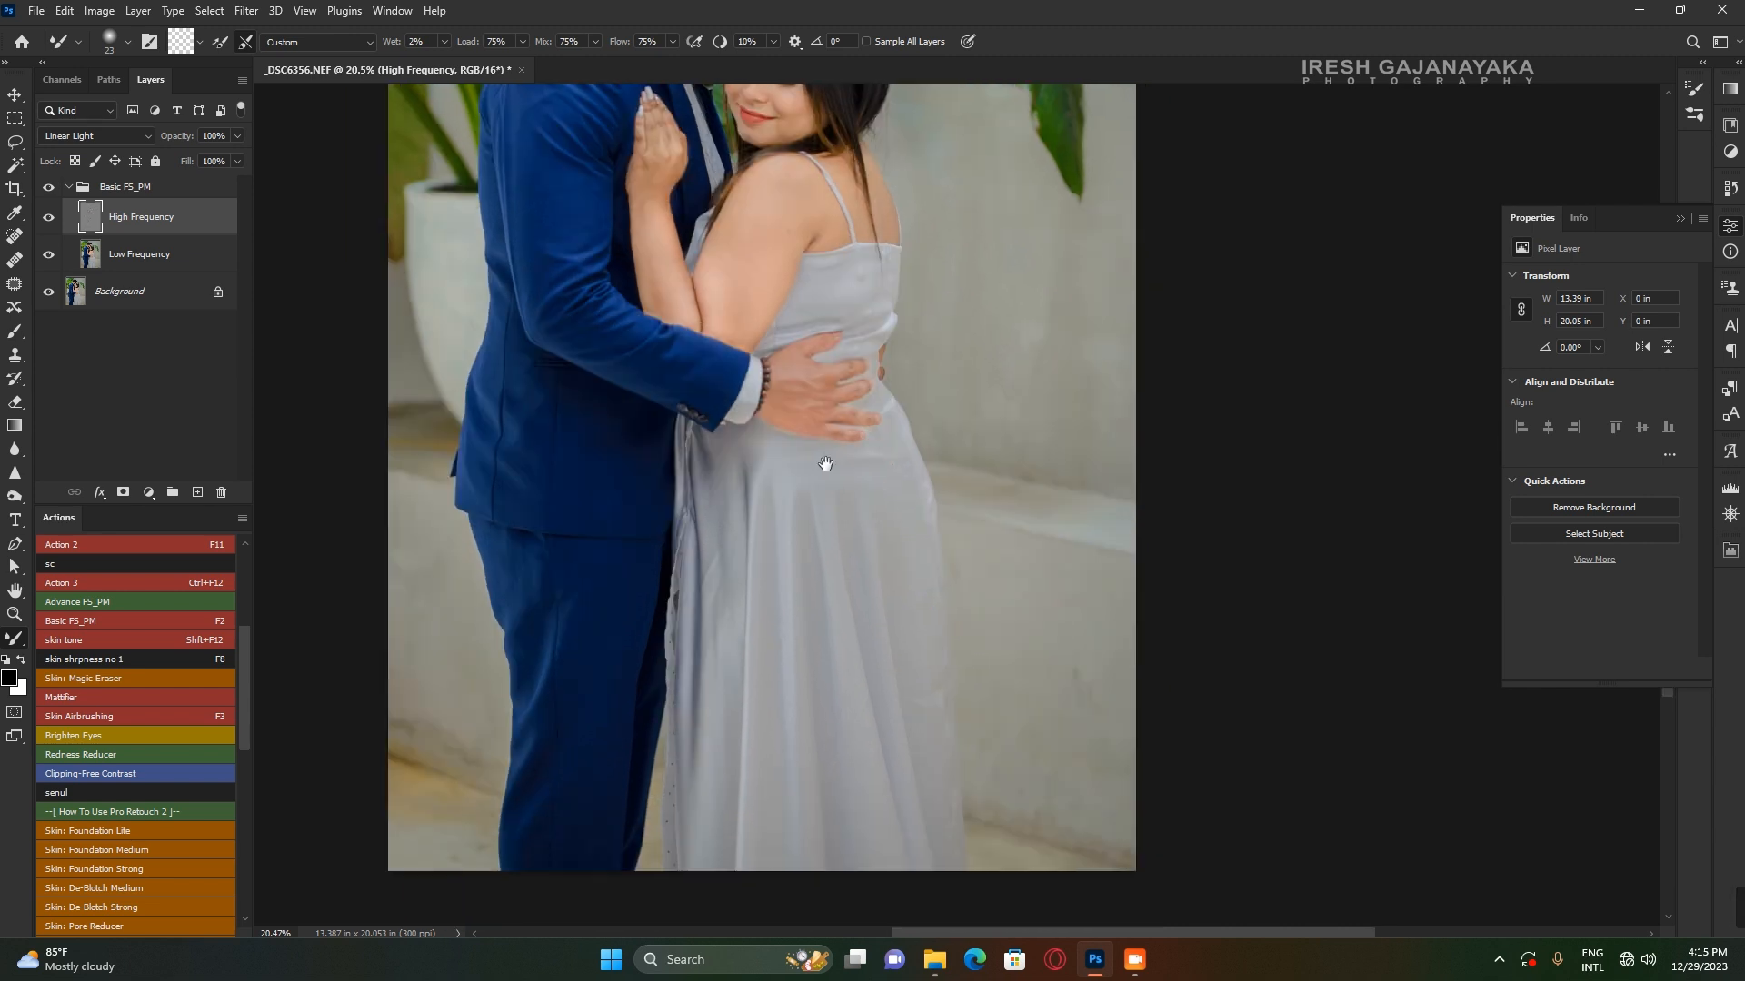
scroll(741, 224, "up", 2)
left_click_drag(740, 223, 774, 771)
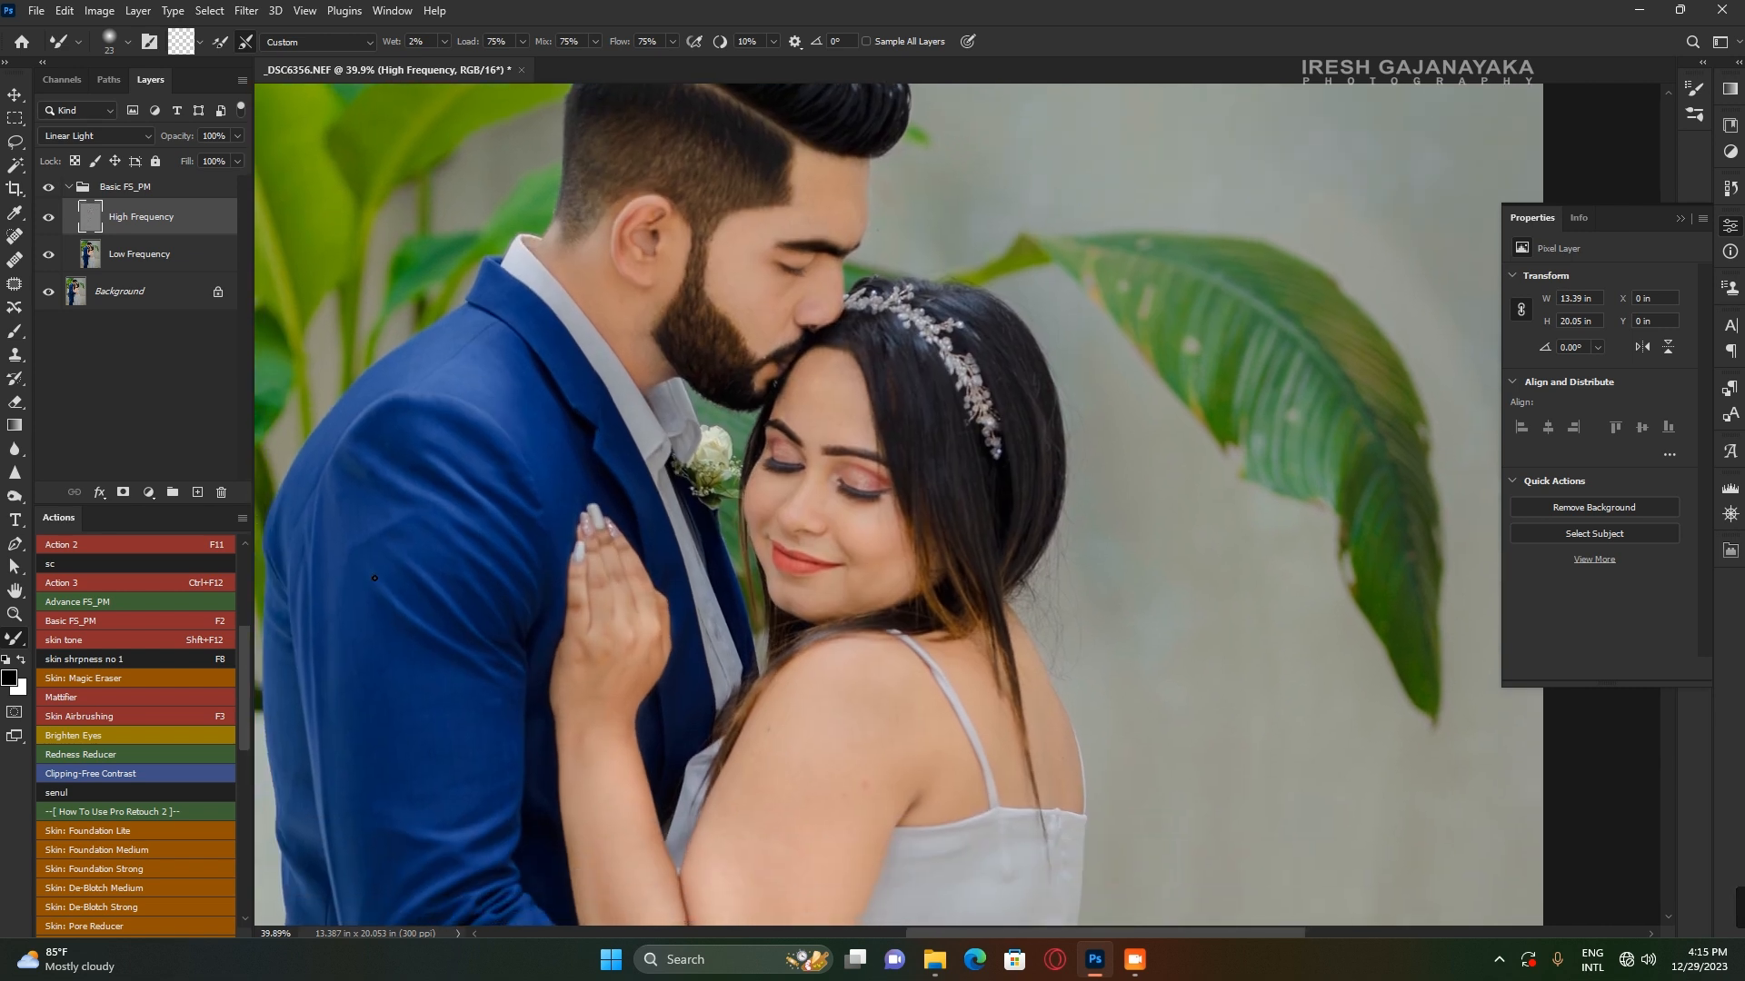
Smooth the man's forehead and cheek on the High Frequency layer with the Mixer Brush, using sizes of 100 to 125.
left_click(188, 250)
left_click(183, 218)
left_click_drag(862, 739, 886, 557)
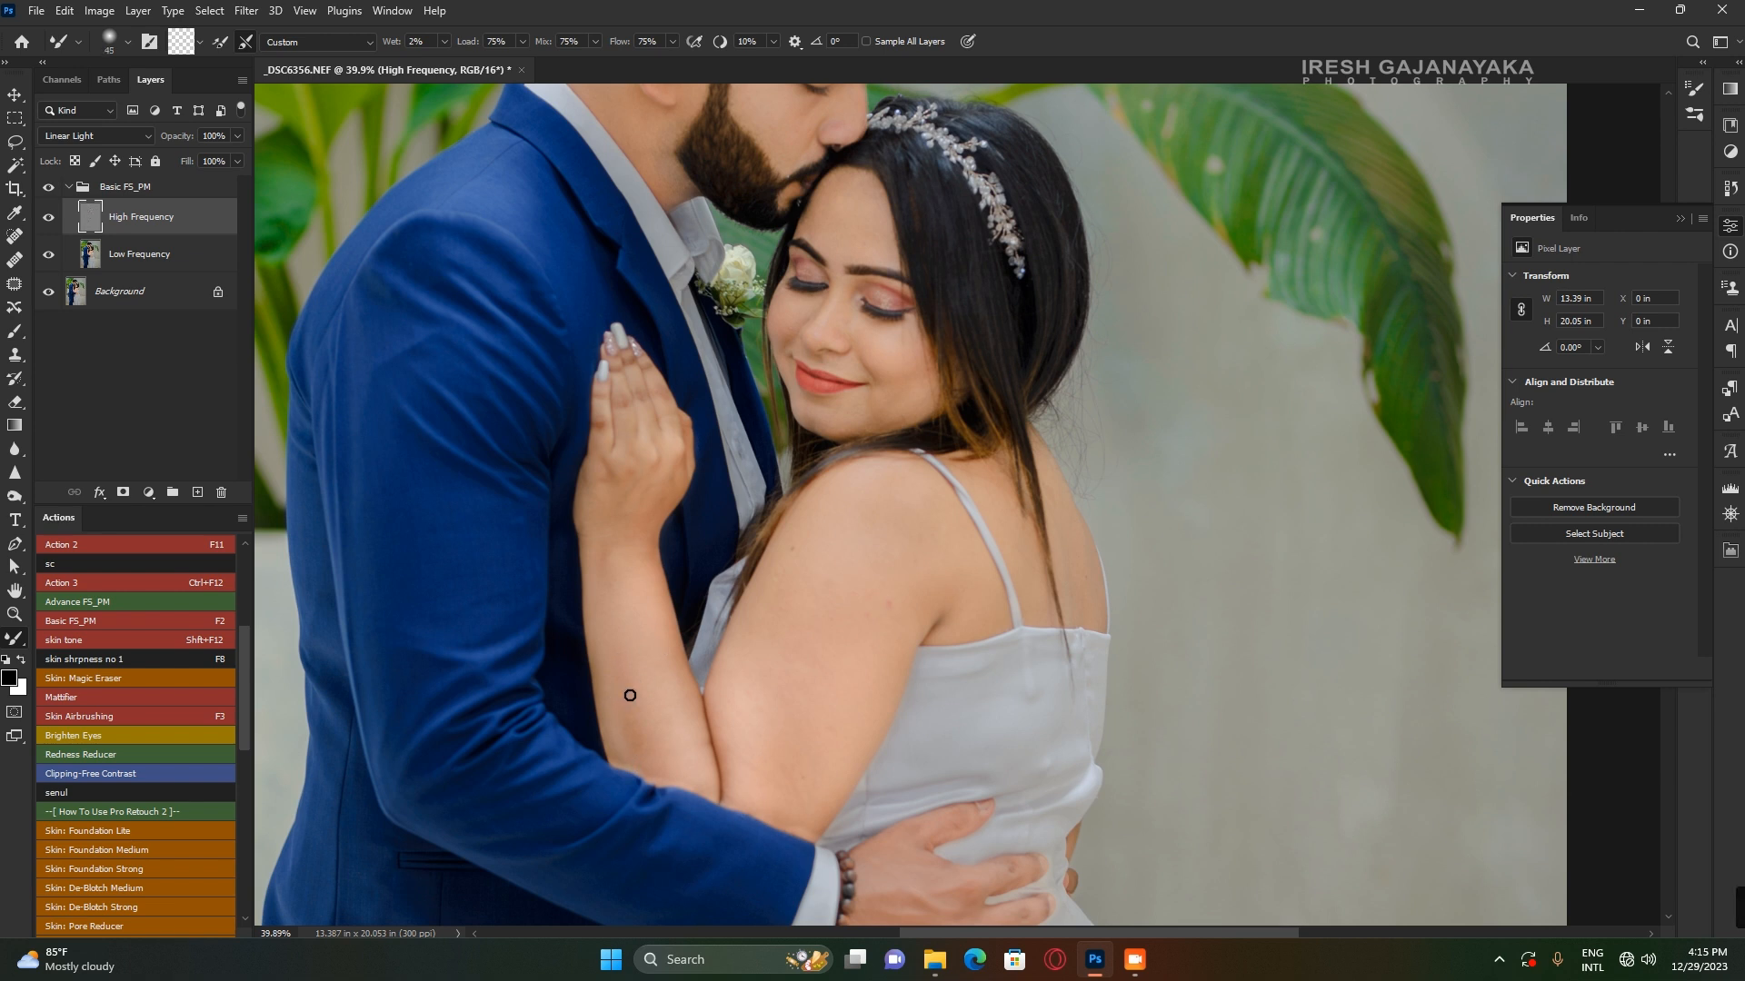
left_click(166, 258)
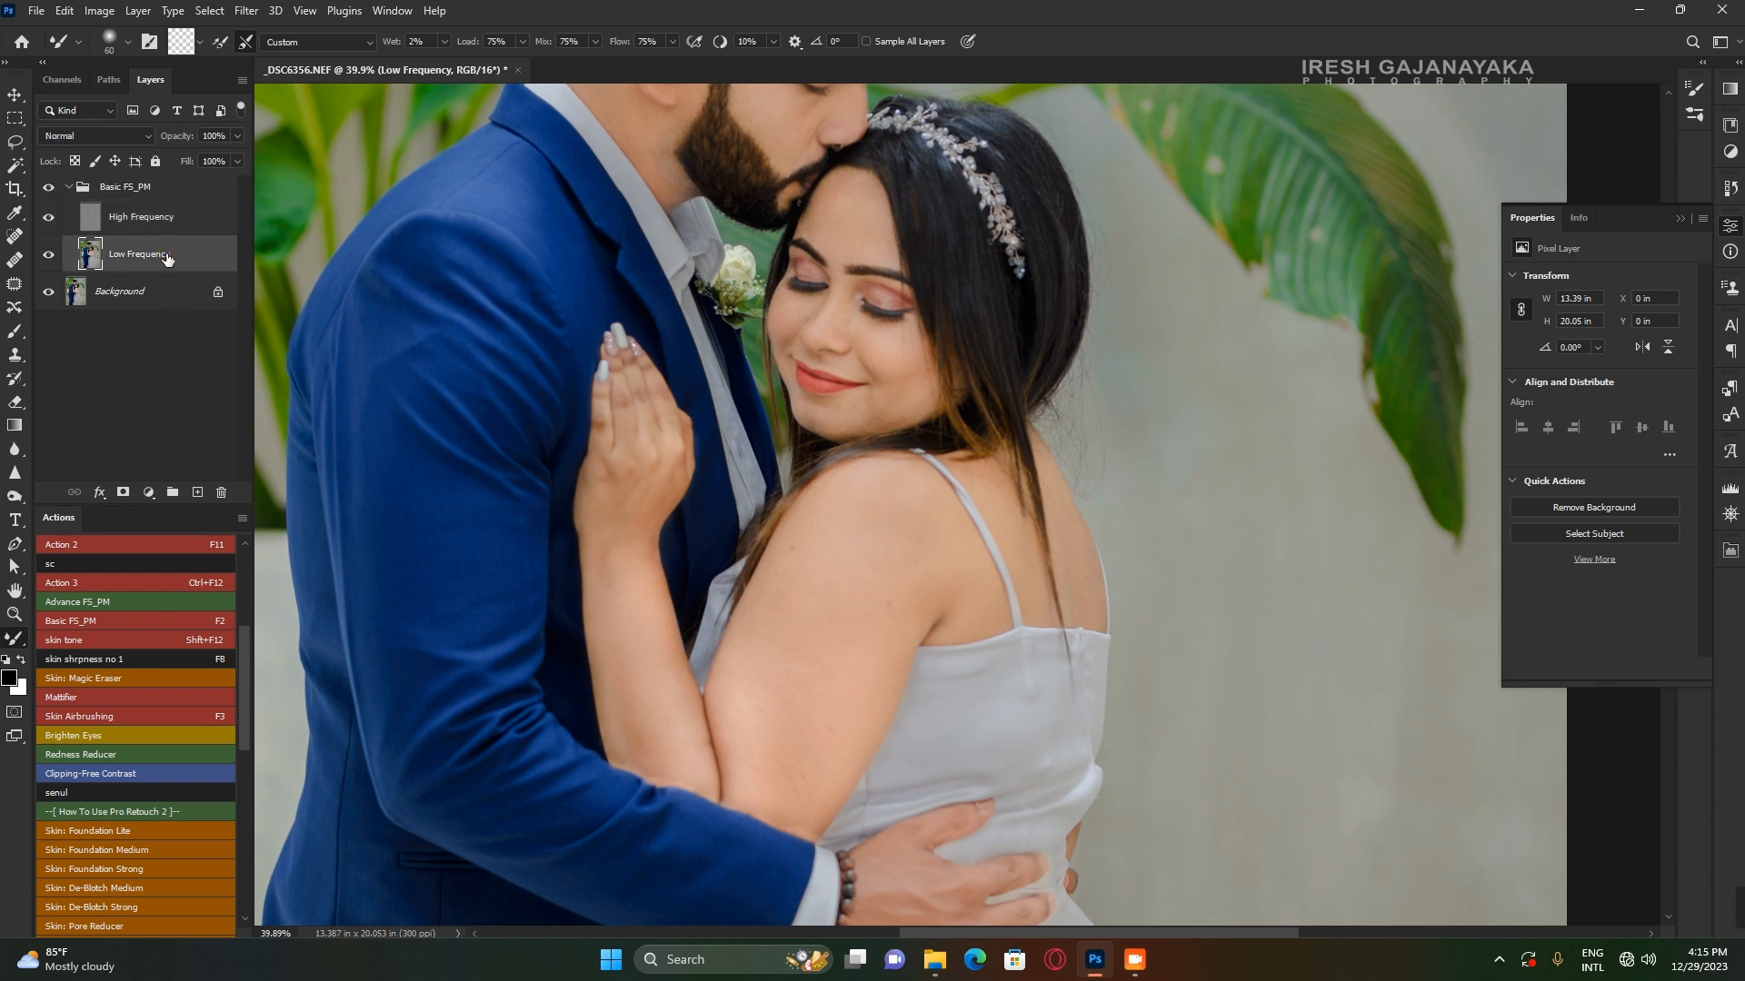
left_click(162, 218)
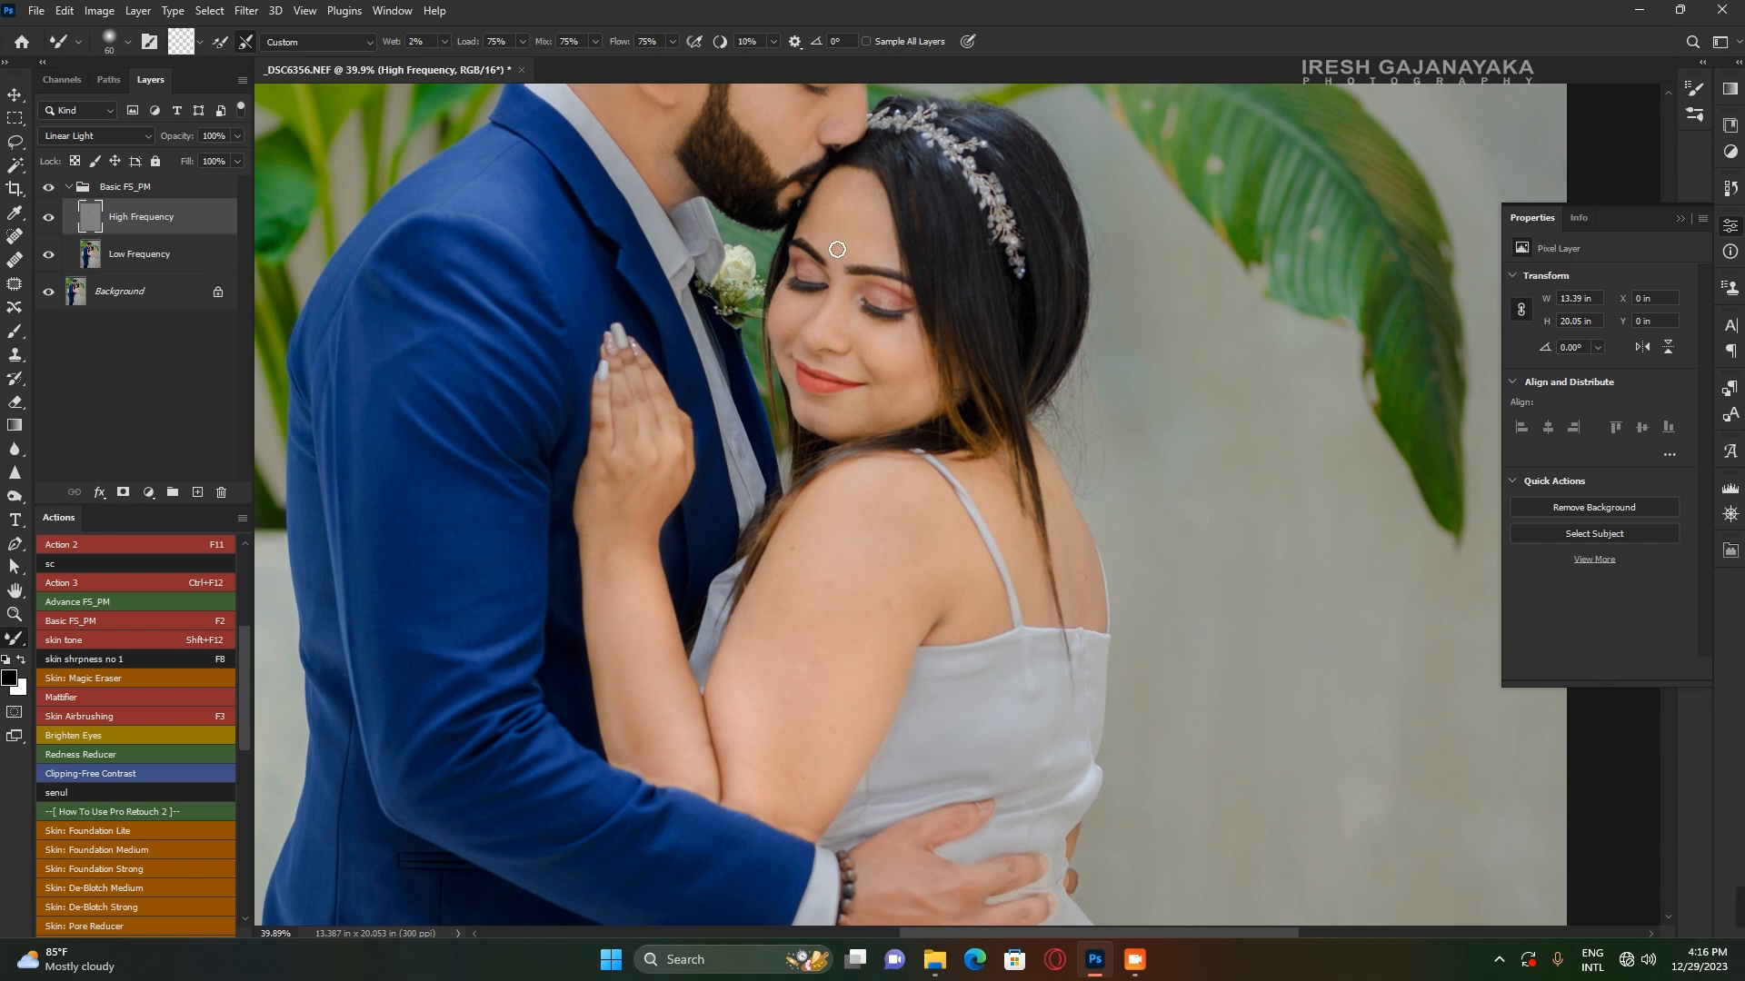
scroll(794, 117, "up", 3)
left_click_drag(823, 145, 817, 506)
scroll(818, 507, "up", 1)
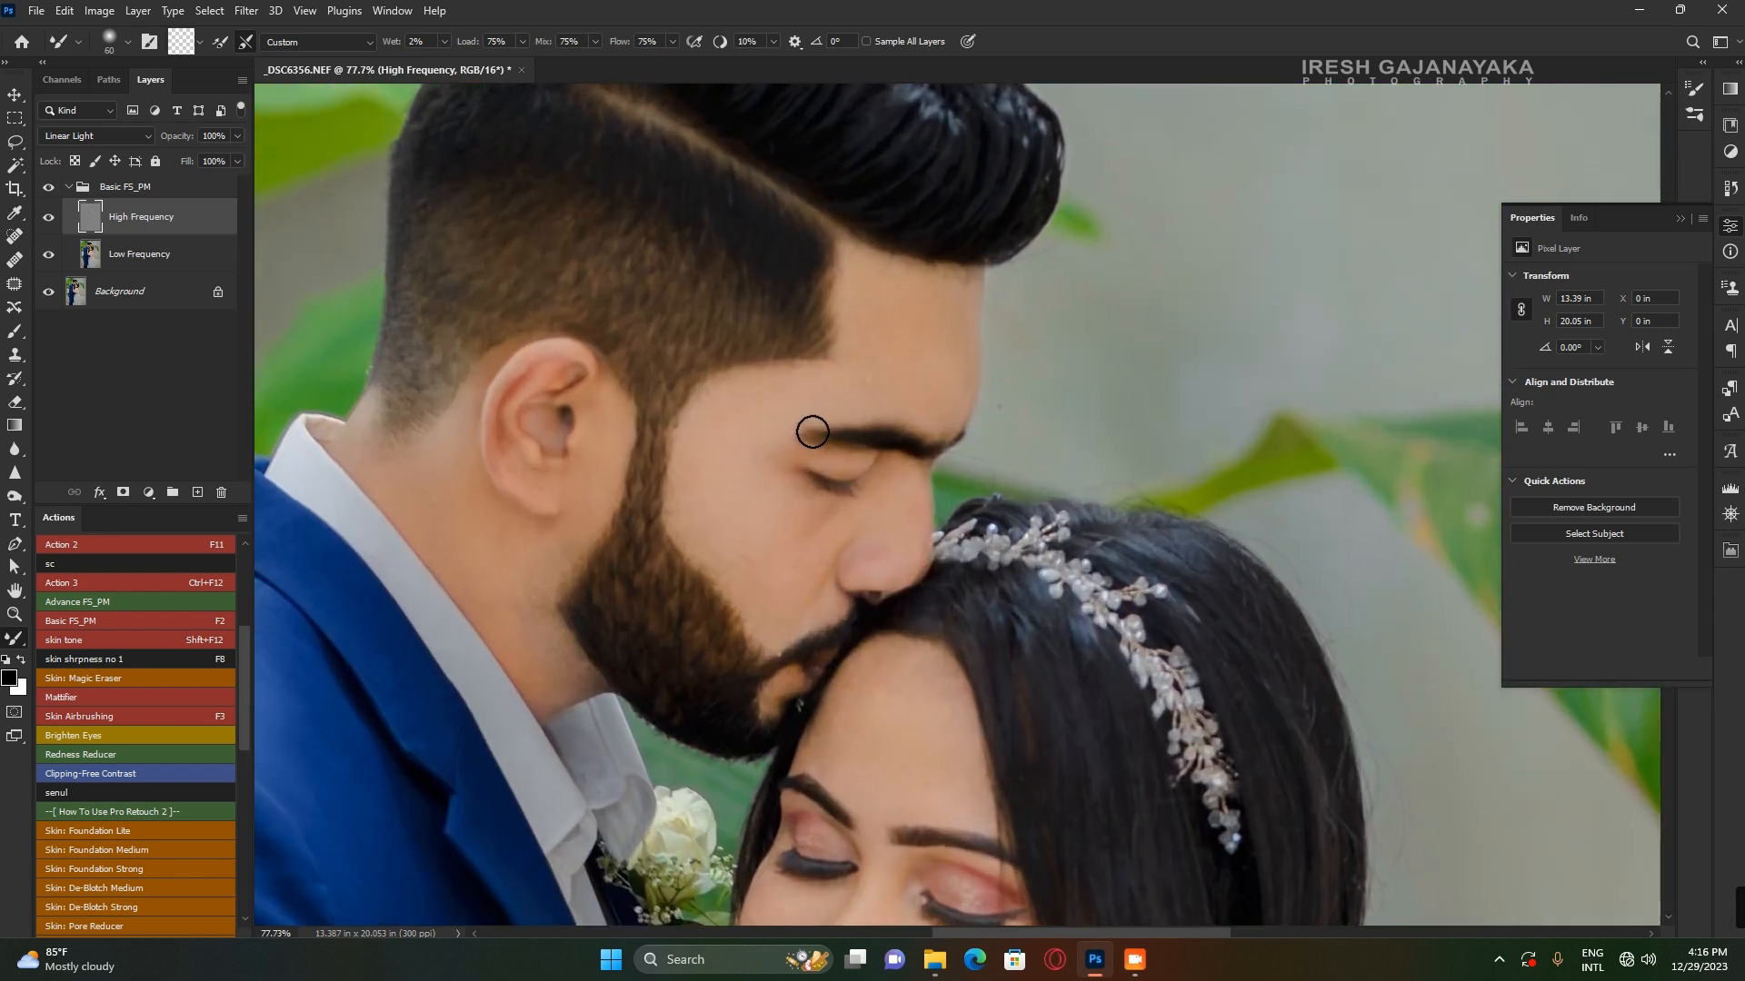
key("bracketright")
key("bracketright")
key("bracketright")
key("bracketright")
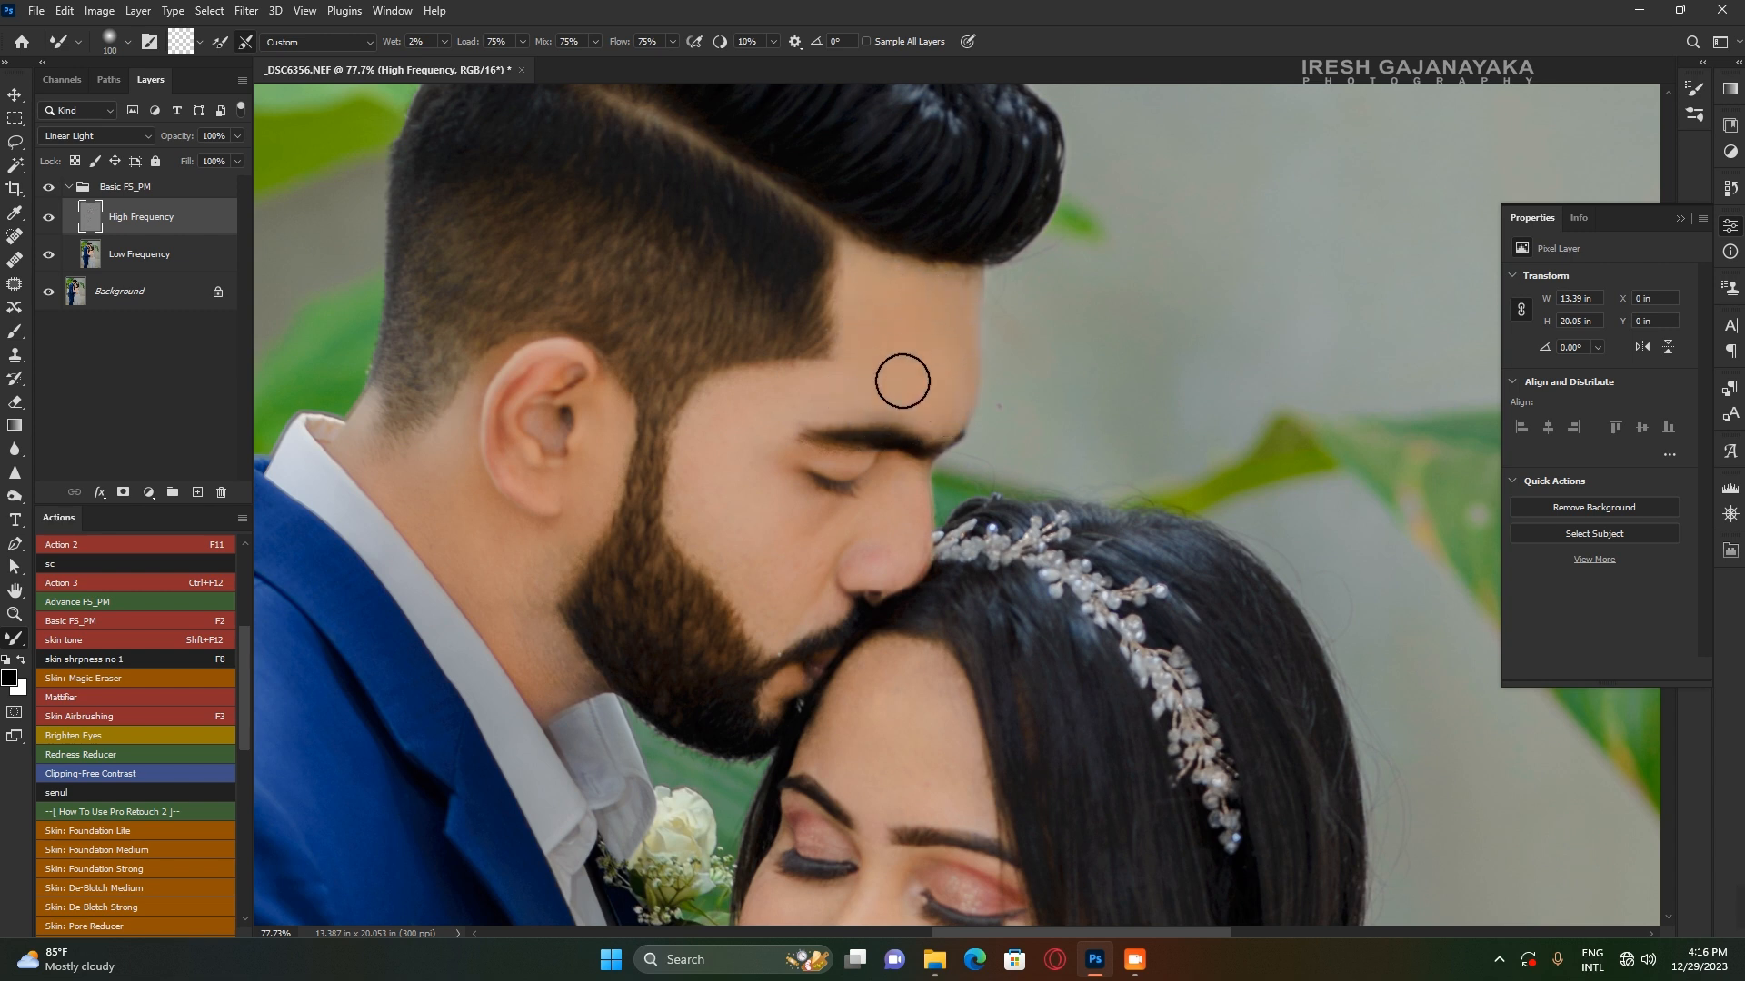
key("bracketright")
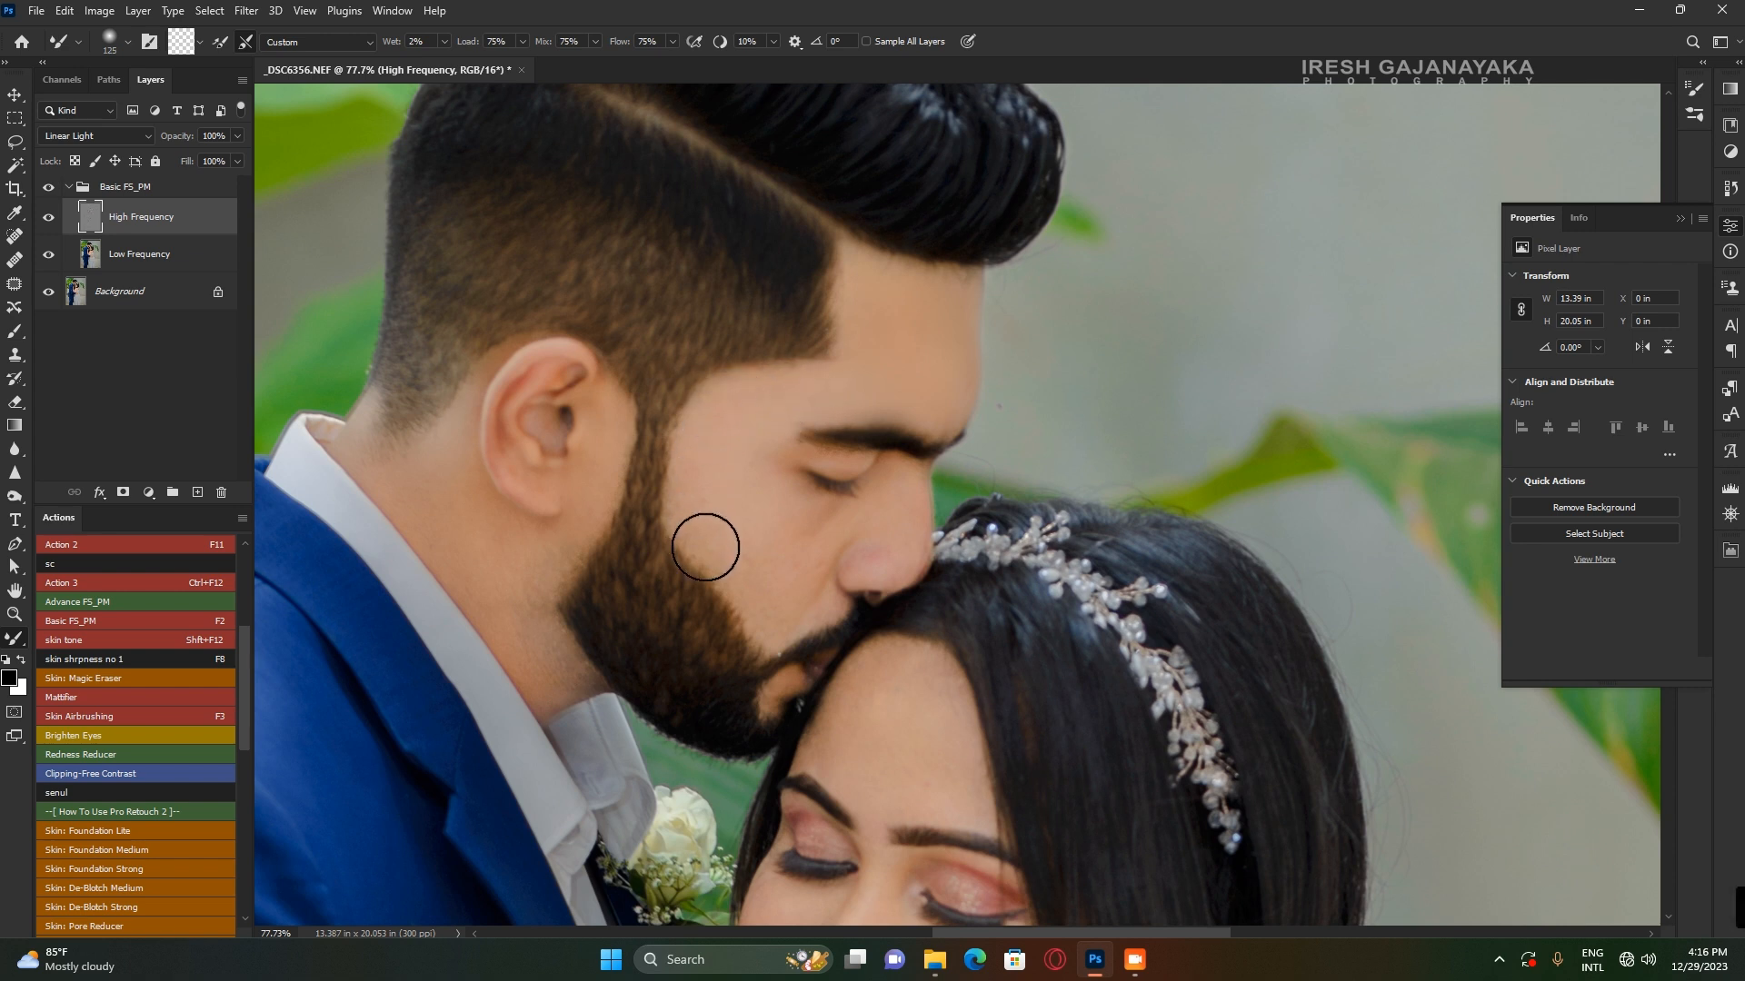
Smooth the skin along the man's cheek and beard edge with the Mixer Brush at size 90 and smaller.
key("bracketleft")
key("bracketleft")
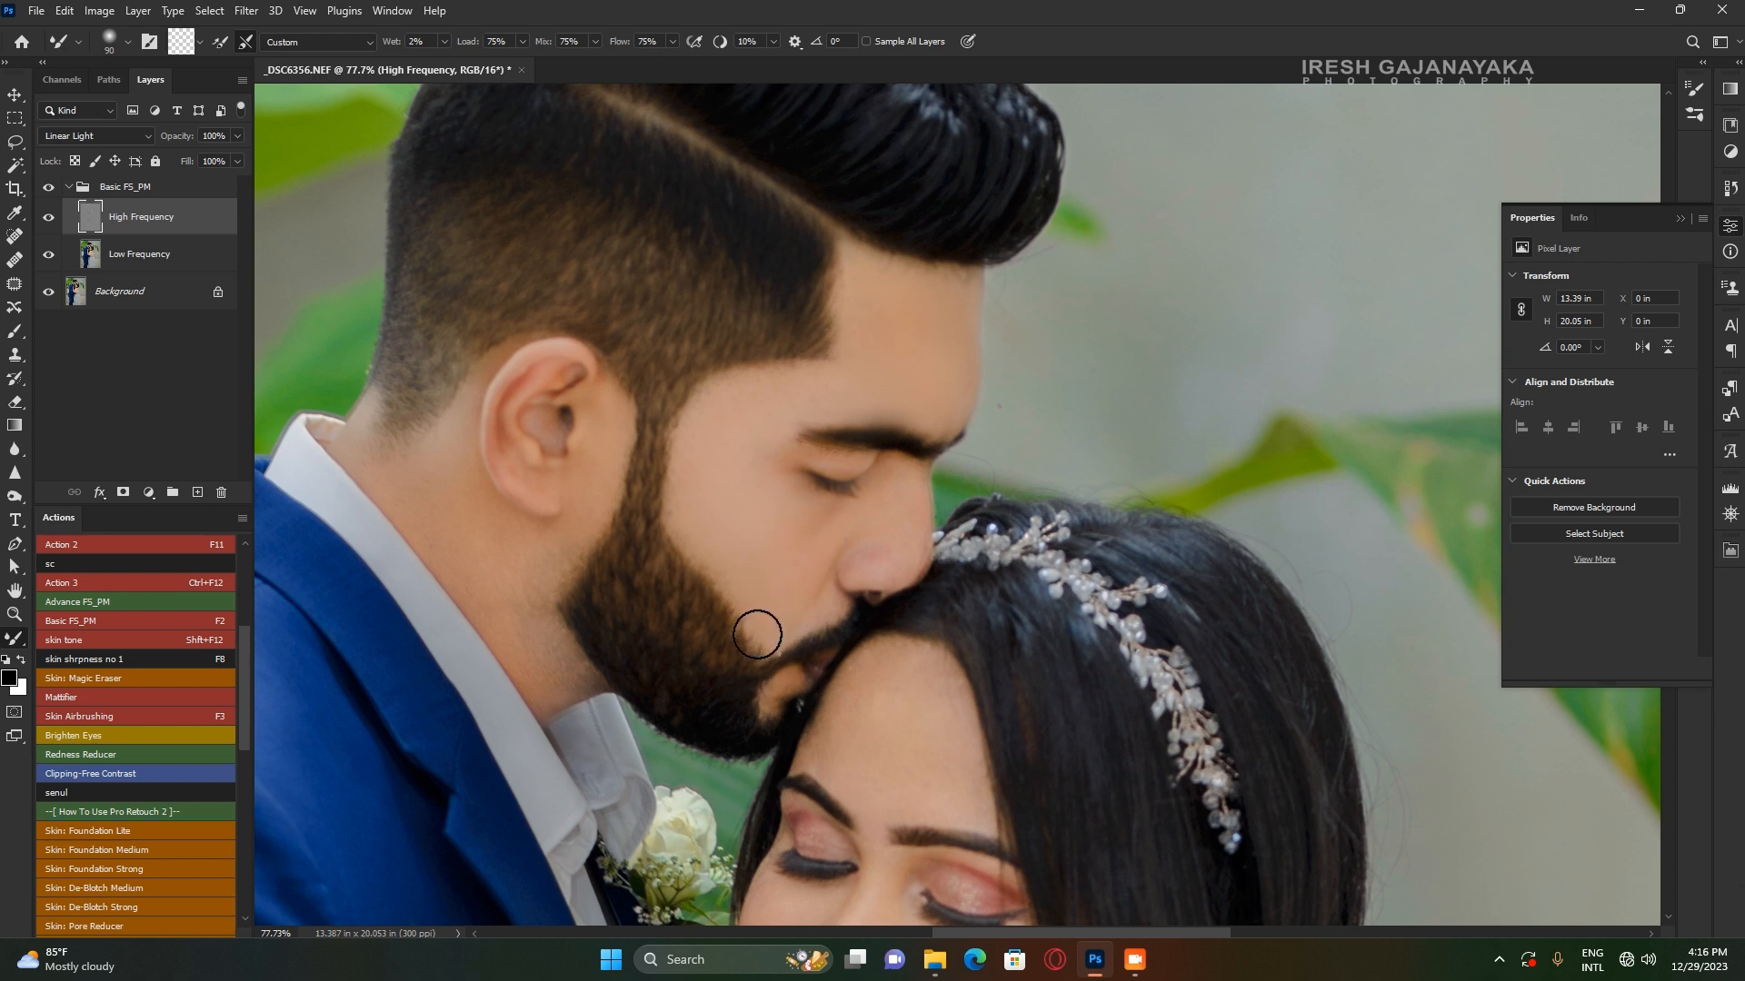
key("bracketleft")
key("bracketleft")
key("bracketleft")
key("bracketright")
key("bracketright")
key("bracketleft")
key("bracketleft")
key("bracketleft")
key("bracketleft")
Smooth the skin of the man's ear and neck on the High Frequency layer with the Mixer Brush.
left_click(526, 491)
mouse_move(507, 466)
left_mouse_down()
mouse_move(514, 483)
mouse_move(499, 409)
mouse_move(557, 363)
mouse_move(537, 423)
mouse_move(552, 447)
mouse_move(545, 426)
mouse_move(558, 432)
left_mouse_up()
key("bracketleft")
key("bracketright")
key("bracketright")
key("bracketright")
key("bracketright")
key("bracketright")
left_click(525, 560)
mouse_move(539, 574)
left_mouse_down()
mouse_move(532, 635)
mouse_move(571, 683)
mouse_move(546, 692)
mouse_move(380, 468)
mouse_move(490, 554)
mouse_move(539, 669)
mouse_move(537, 578)
left_mouse_up()
Smooth the woman's forehead, cheeks and chin on the High Frequency layer with the Mixer Brush, using sizes of 60 to 100.
scroll(537, 578, "down", 2)
left_click_drag(789, 549, 795, 516)
left_click_drag(756, 398, 731, 423)
scroll(731, 423, "down", 3)
scroll(845, 712, "up", 1)
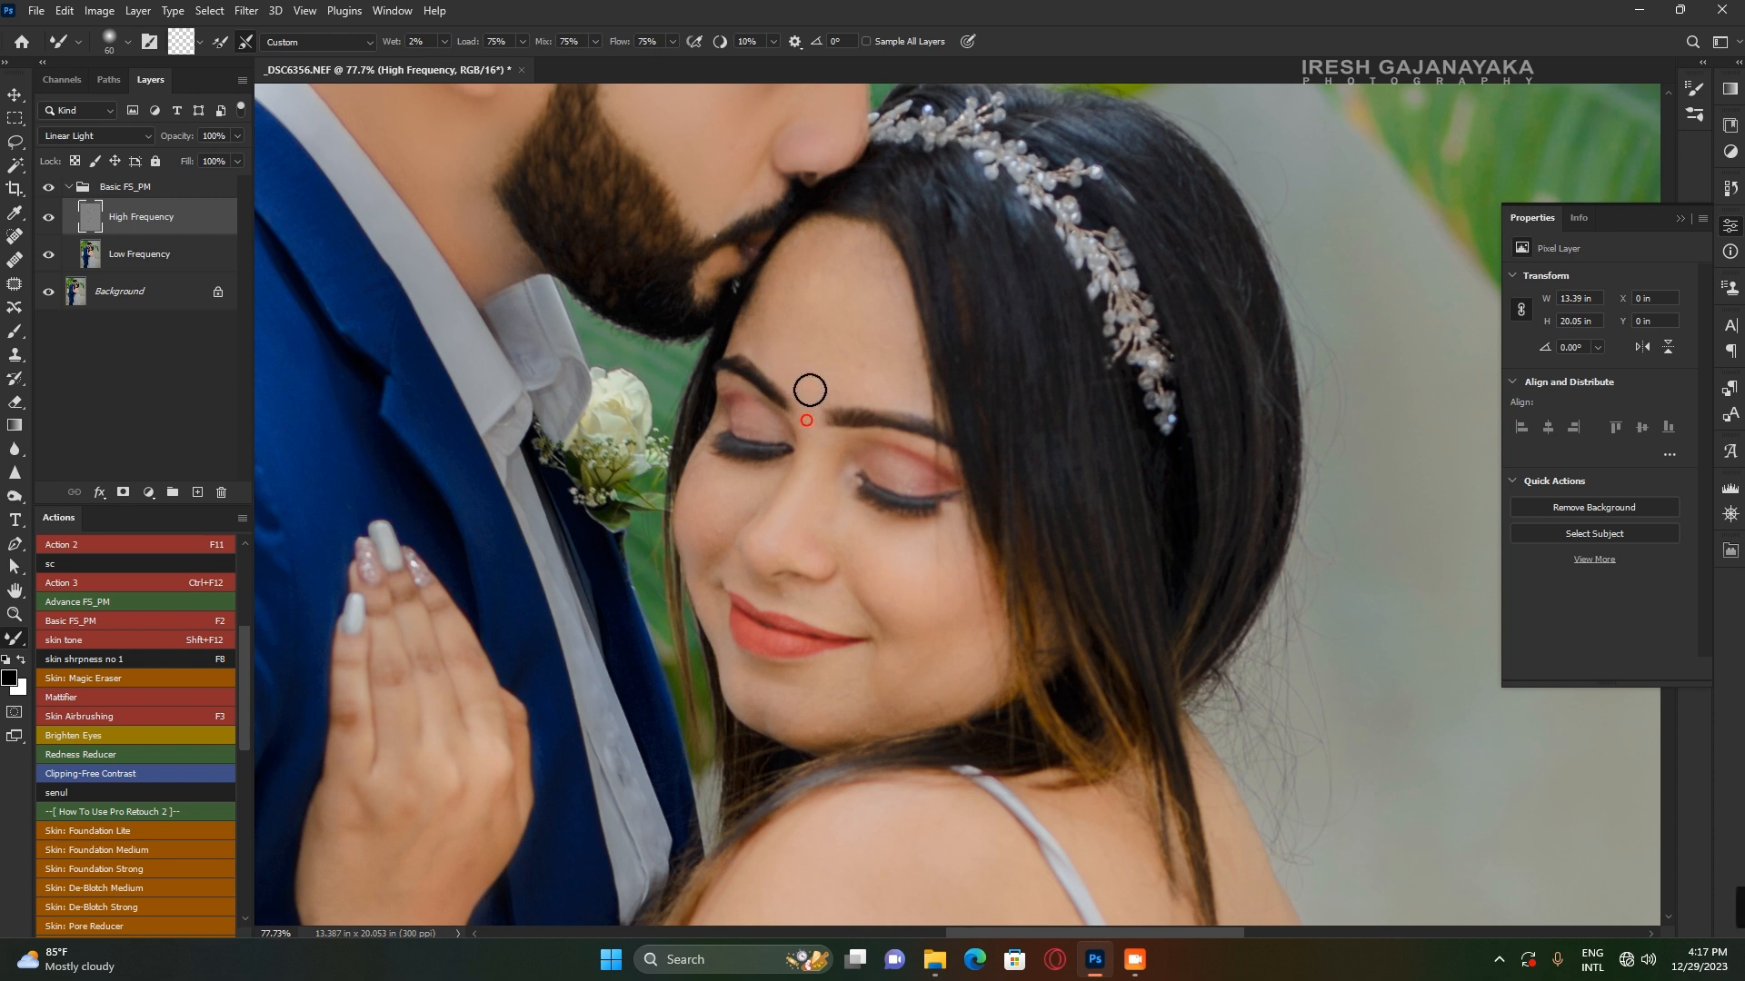
key("]")
key("]")
key("]")
key("]")
key("]")
key("]")
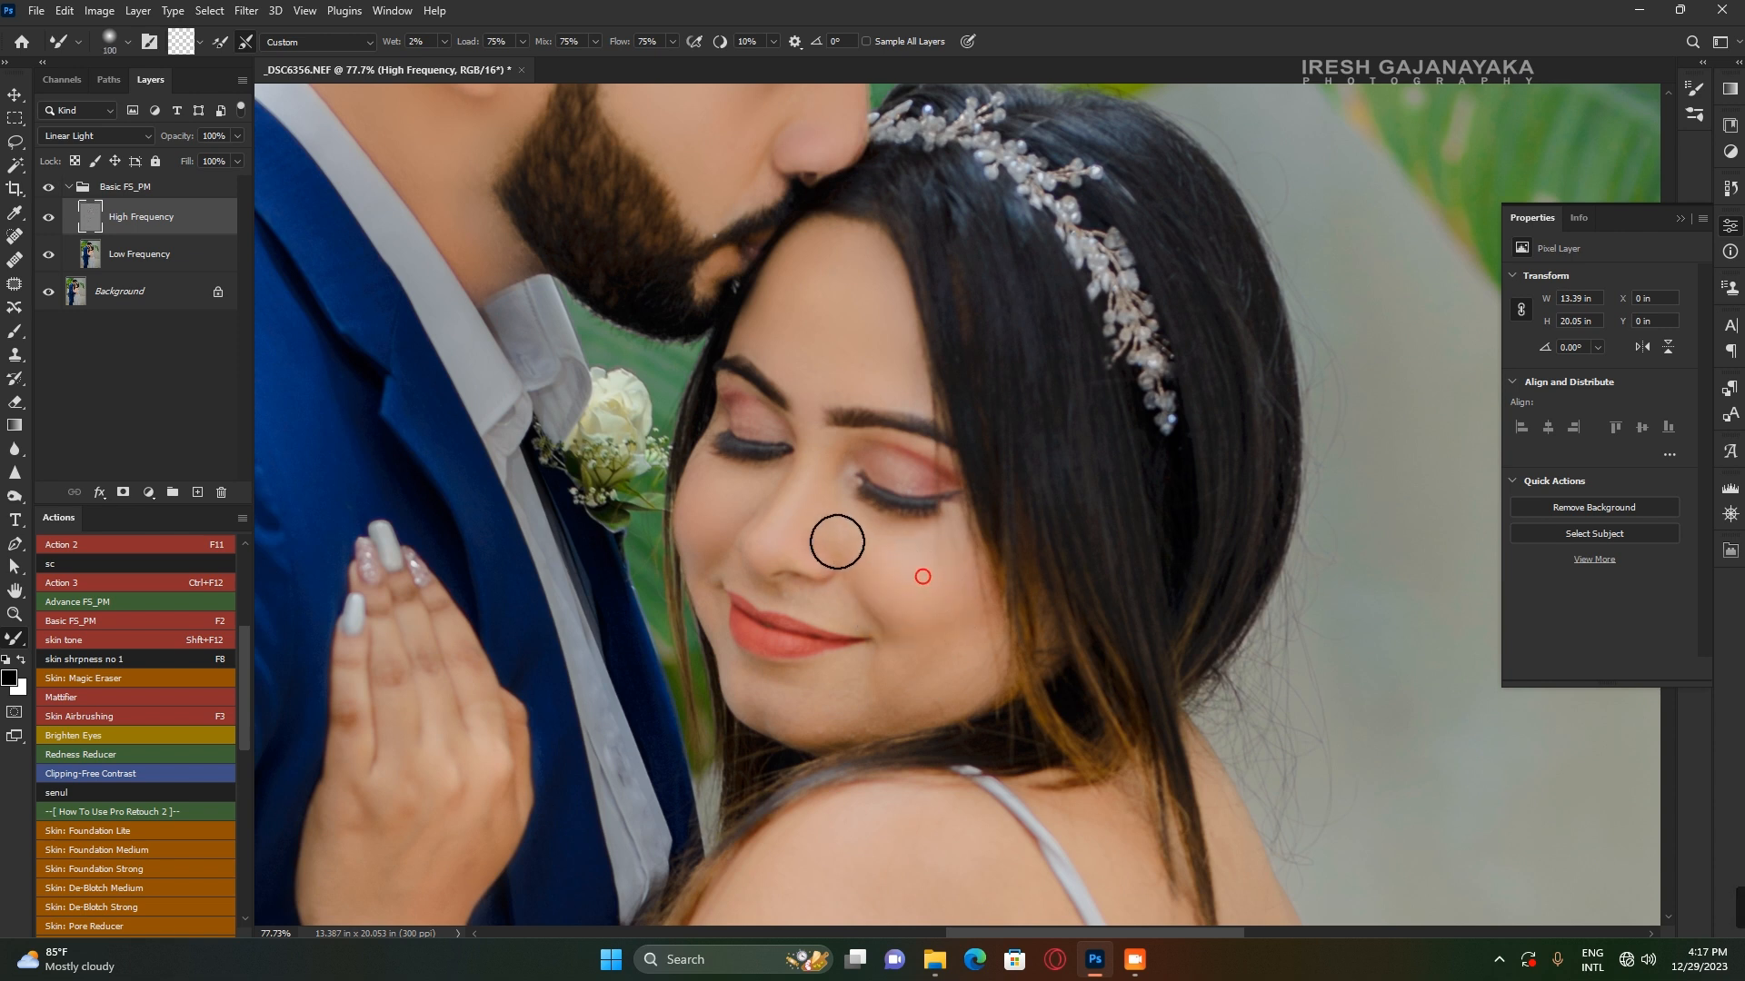
key("[")
key("[")
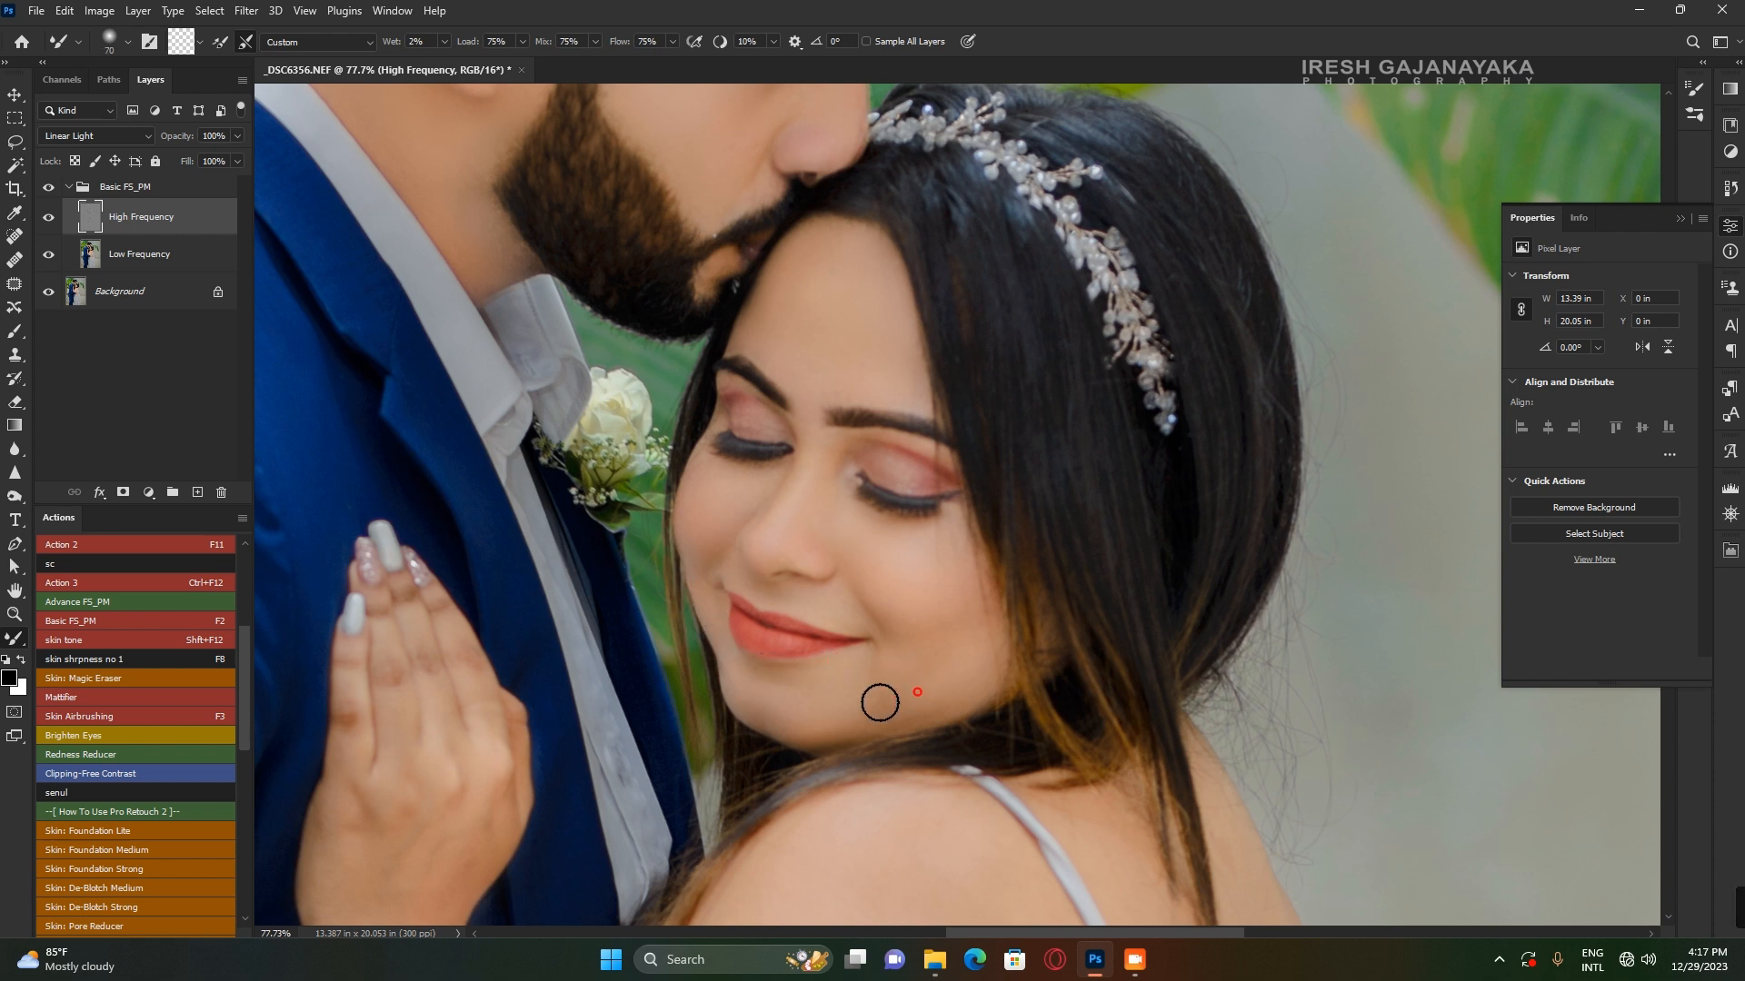
Smooth the woman's raised forearm towards the elbow with the Mixer Brush at sizes of 100 to 150.
scroll(974, 530, "down", 3)
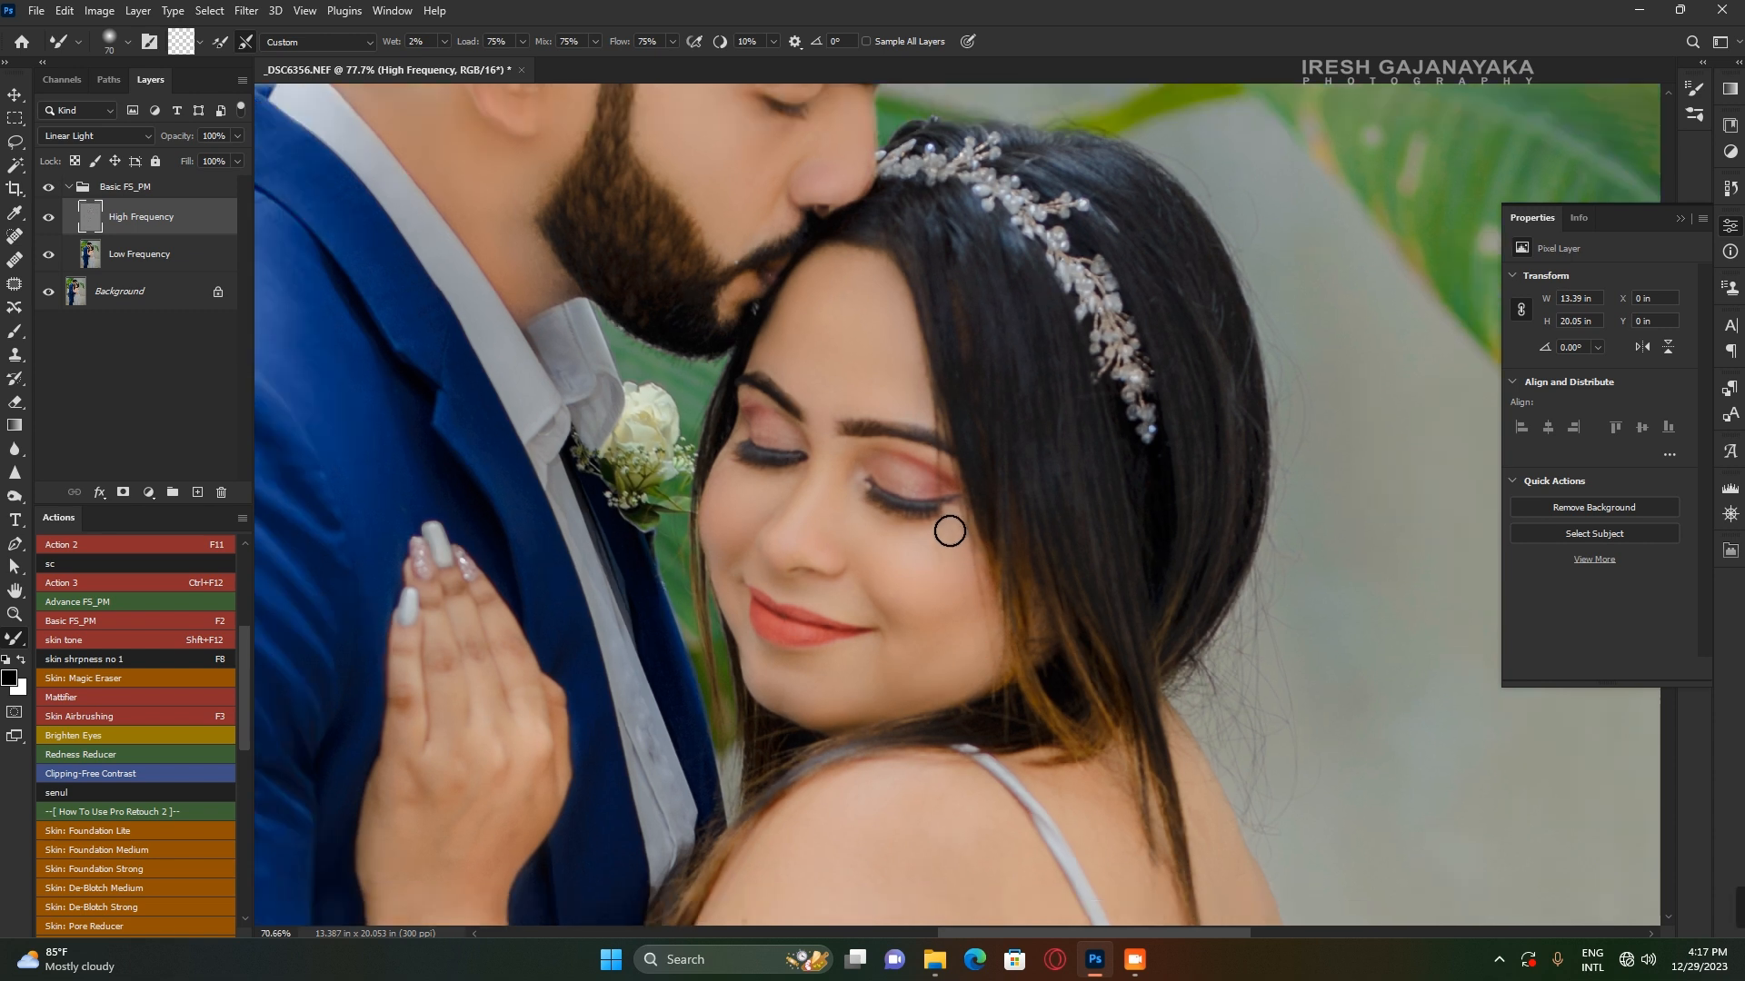
scroll(923, 506, "down", 2)
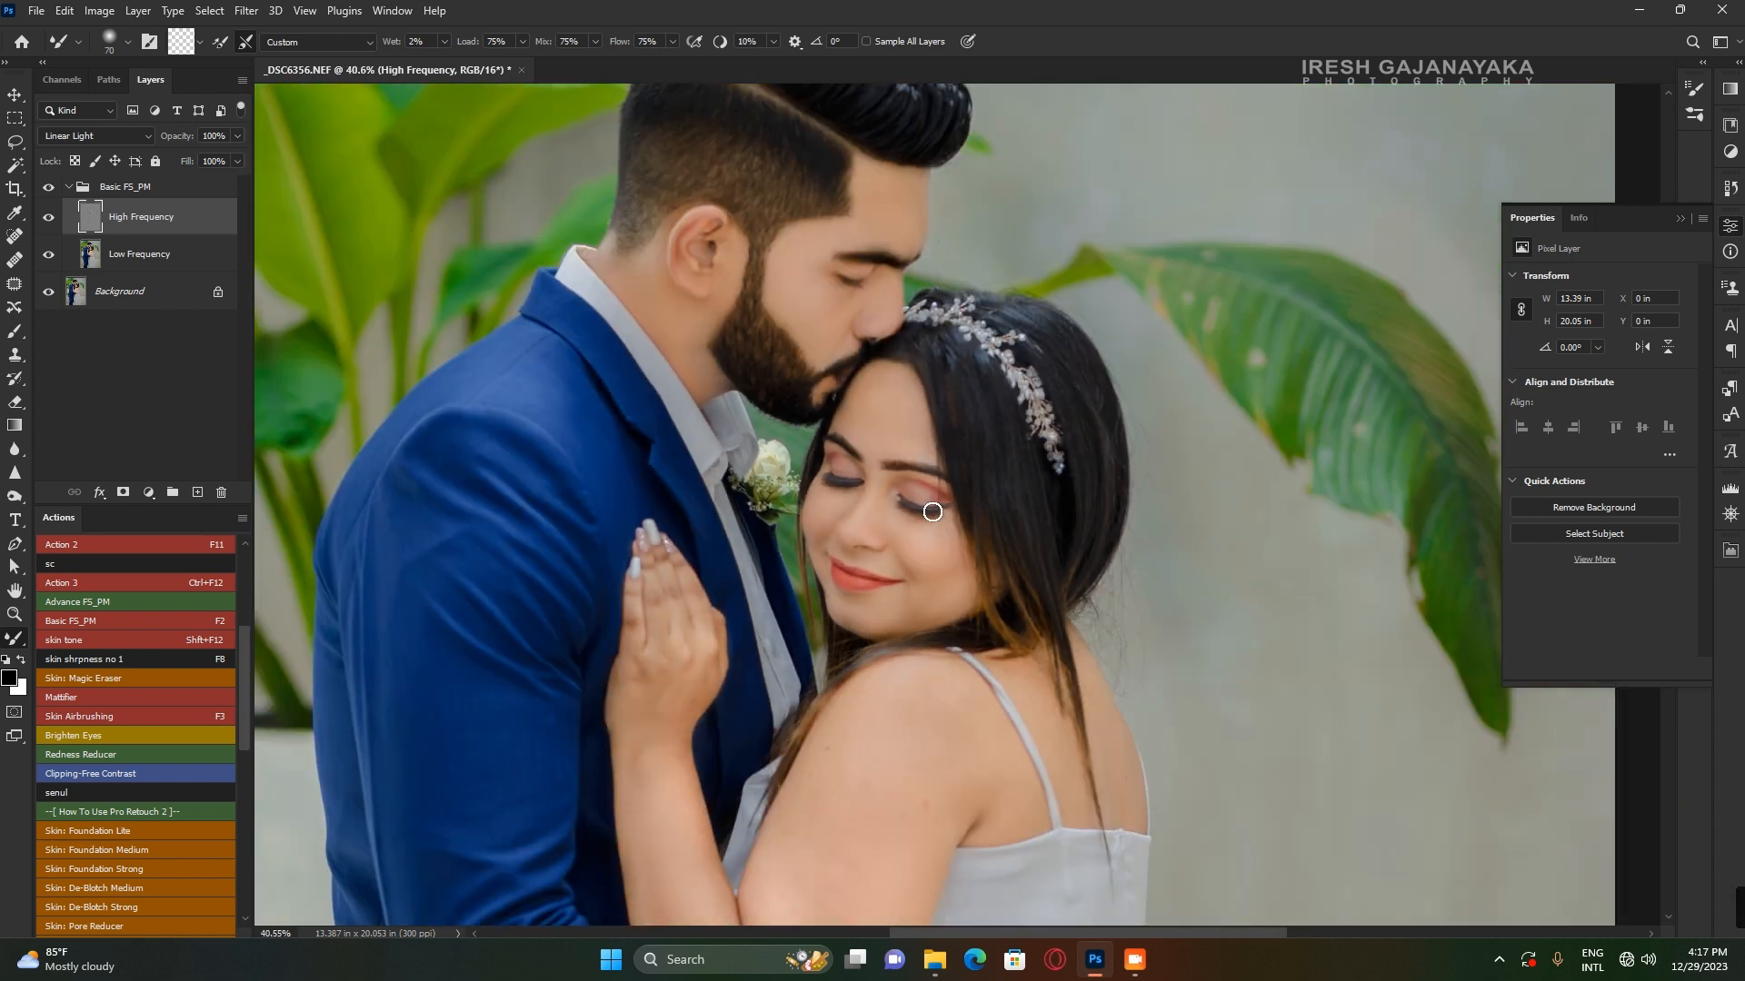
left_click_drag(988, 710, 924, 549)
scroll(845, 678, "up", 2)
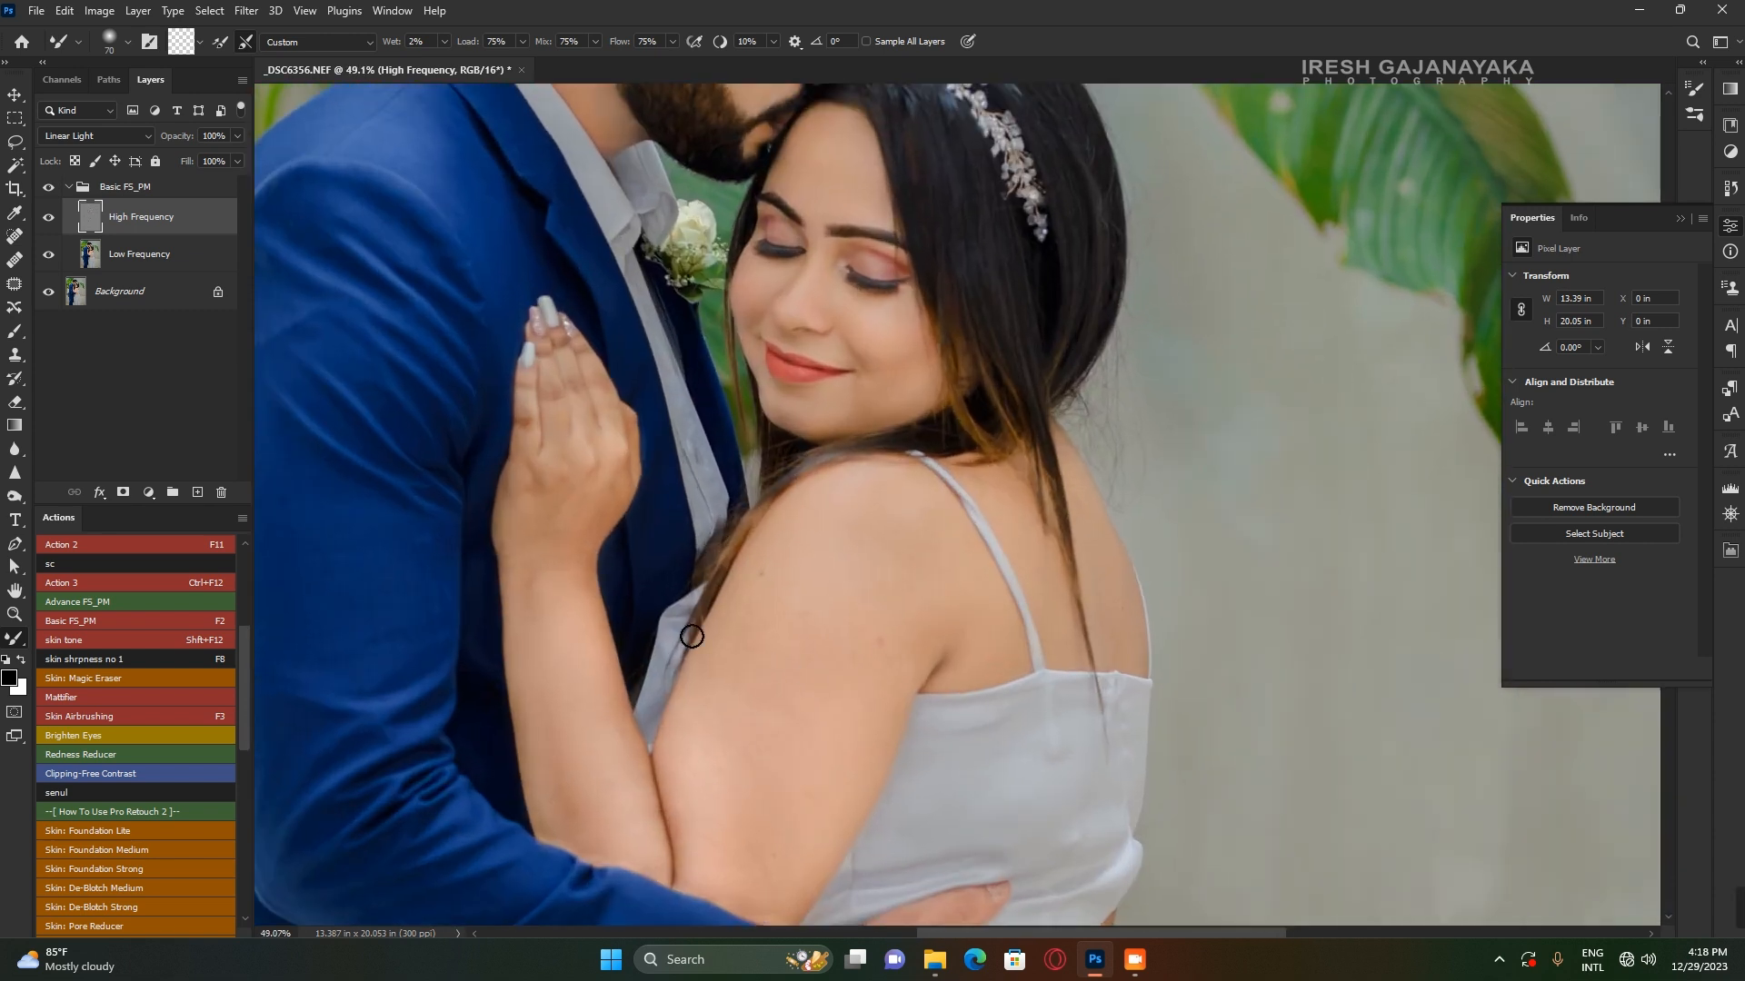
key("bracketright")
key("bracketright")
key("bracketleft")
key("bracketleft")
left_click_drag(580, 585, 619, 771)
scroll(644, 862, "up", 5)
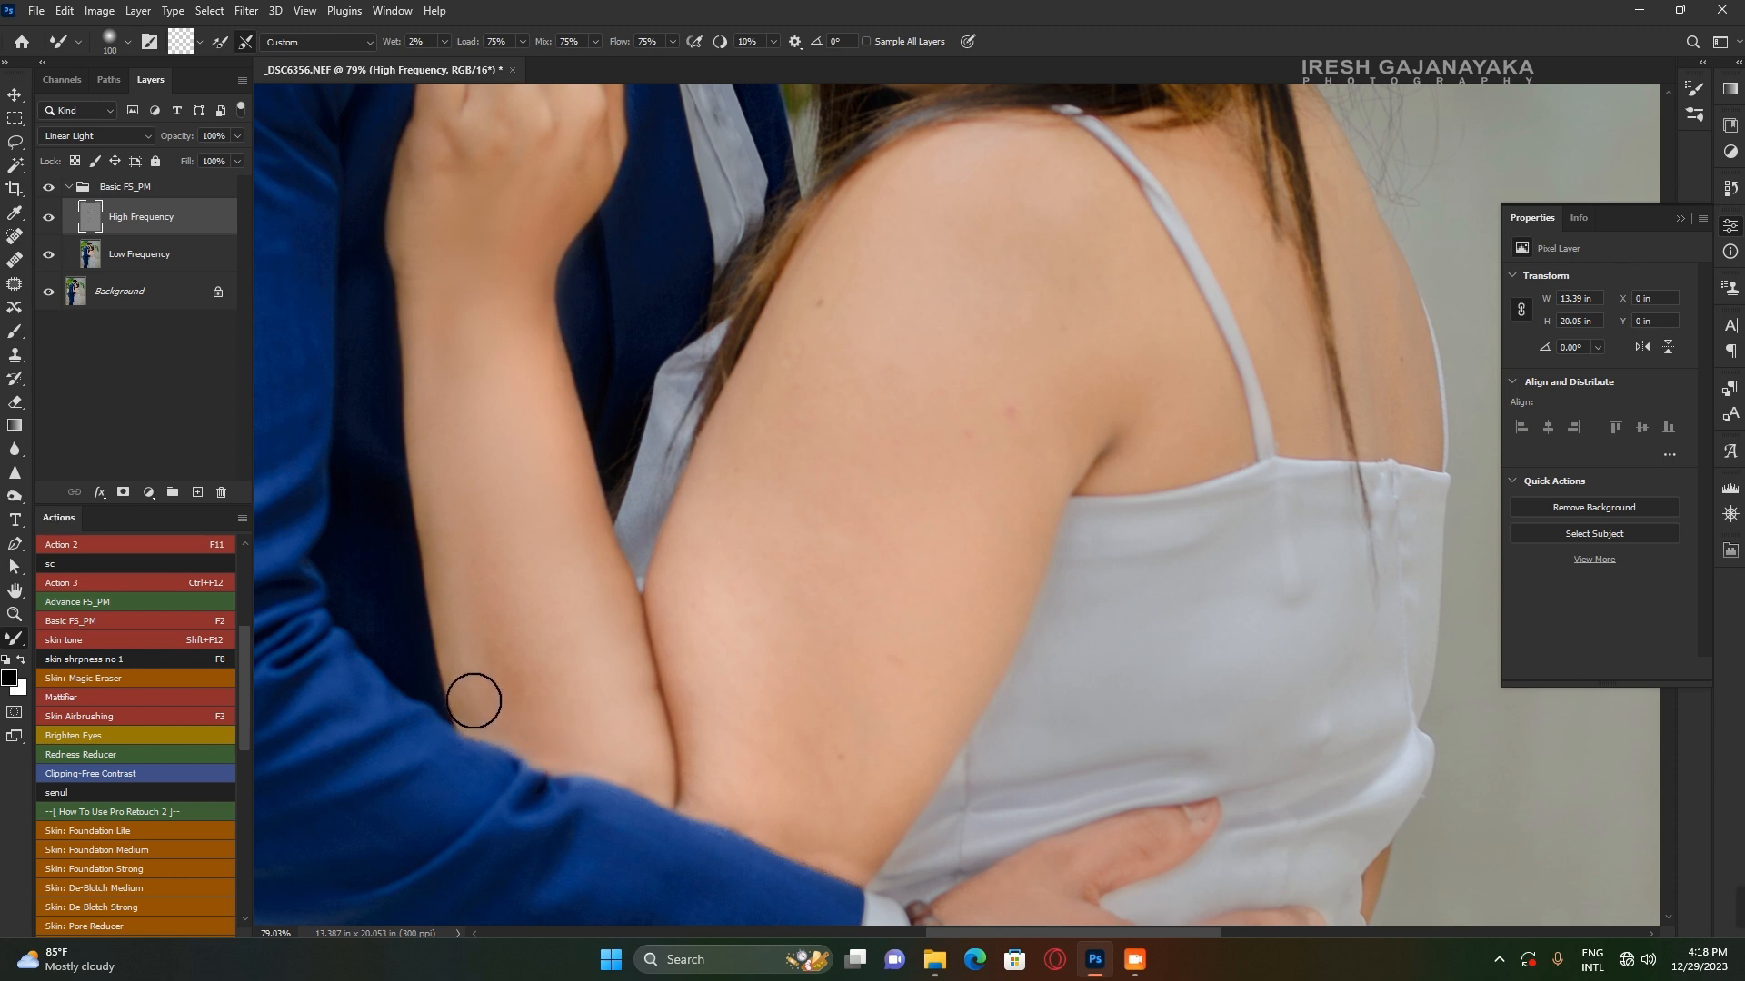
key("bracketright")
key("bracketright")
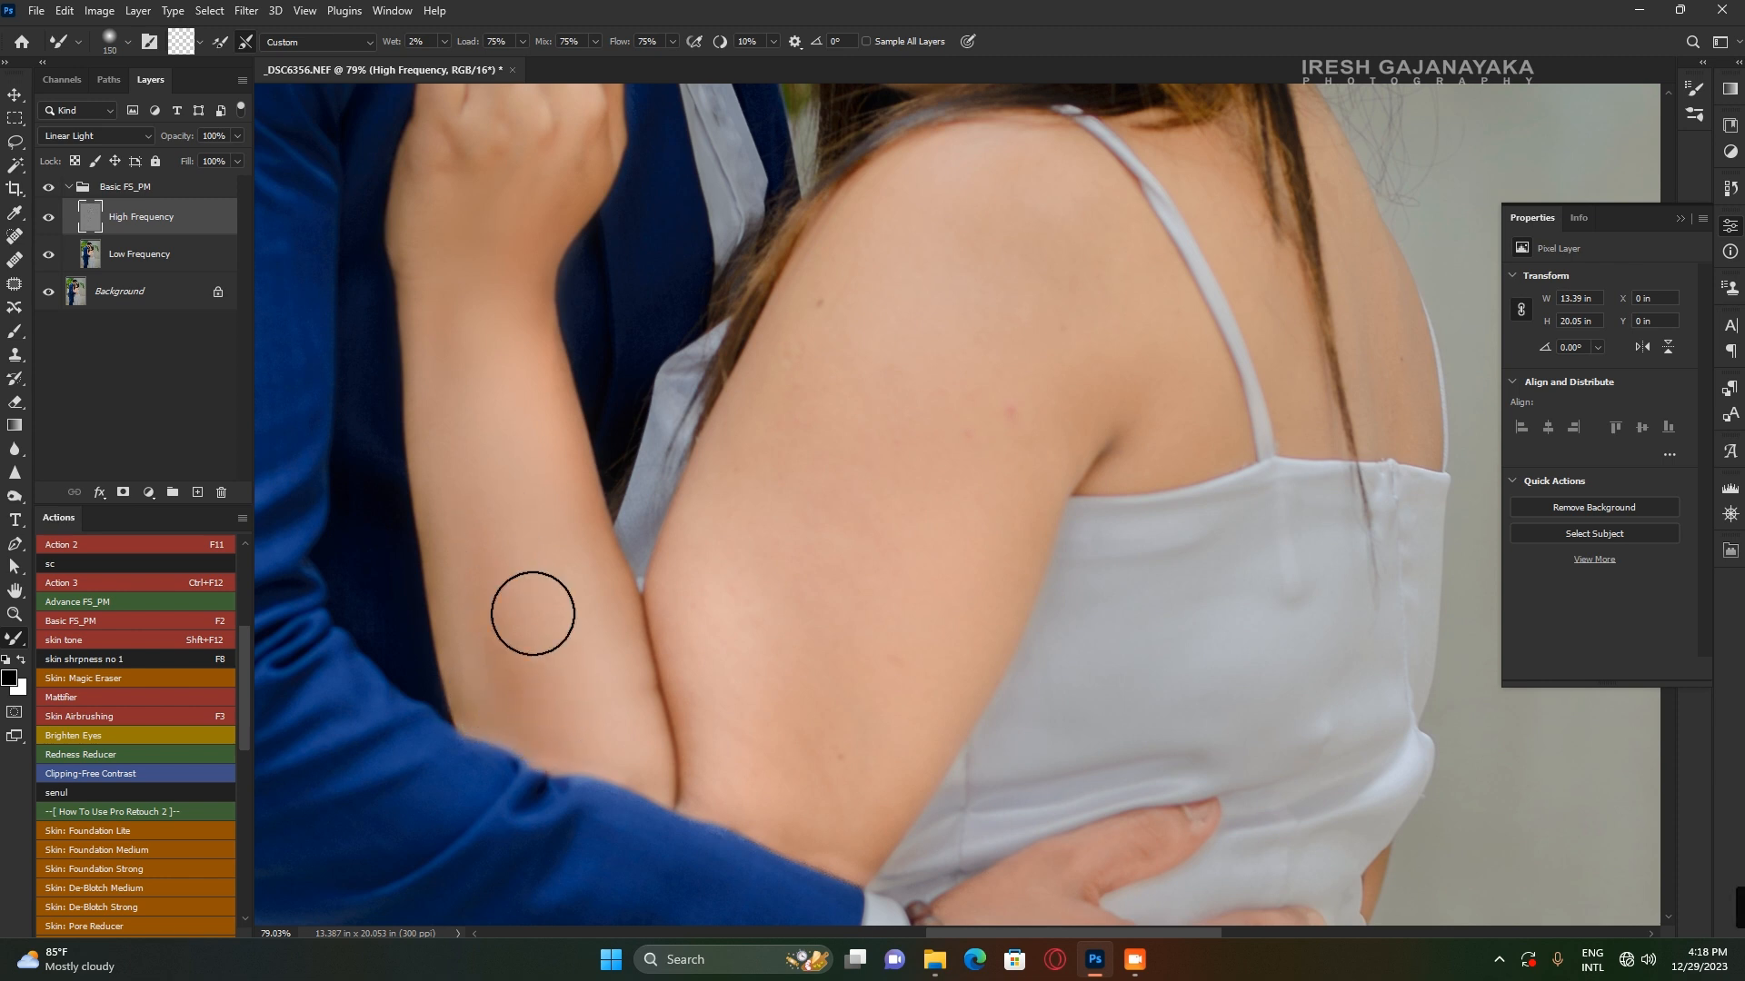
key("bracketleft")
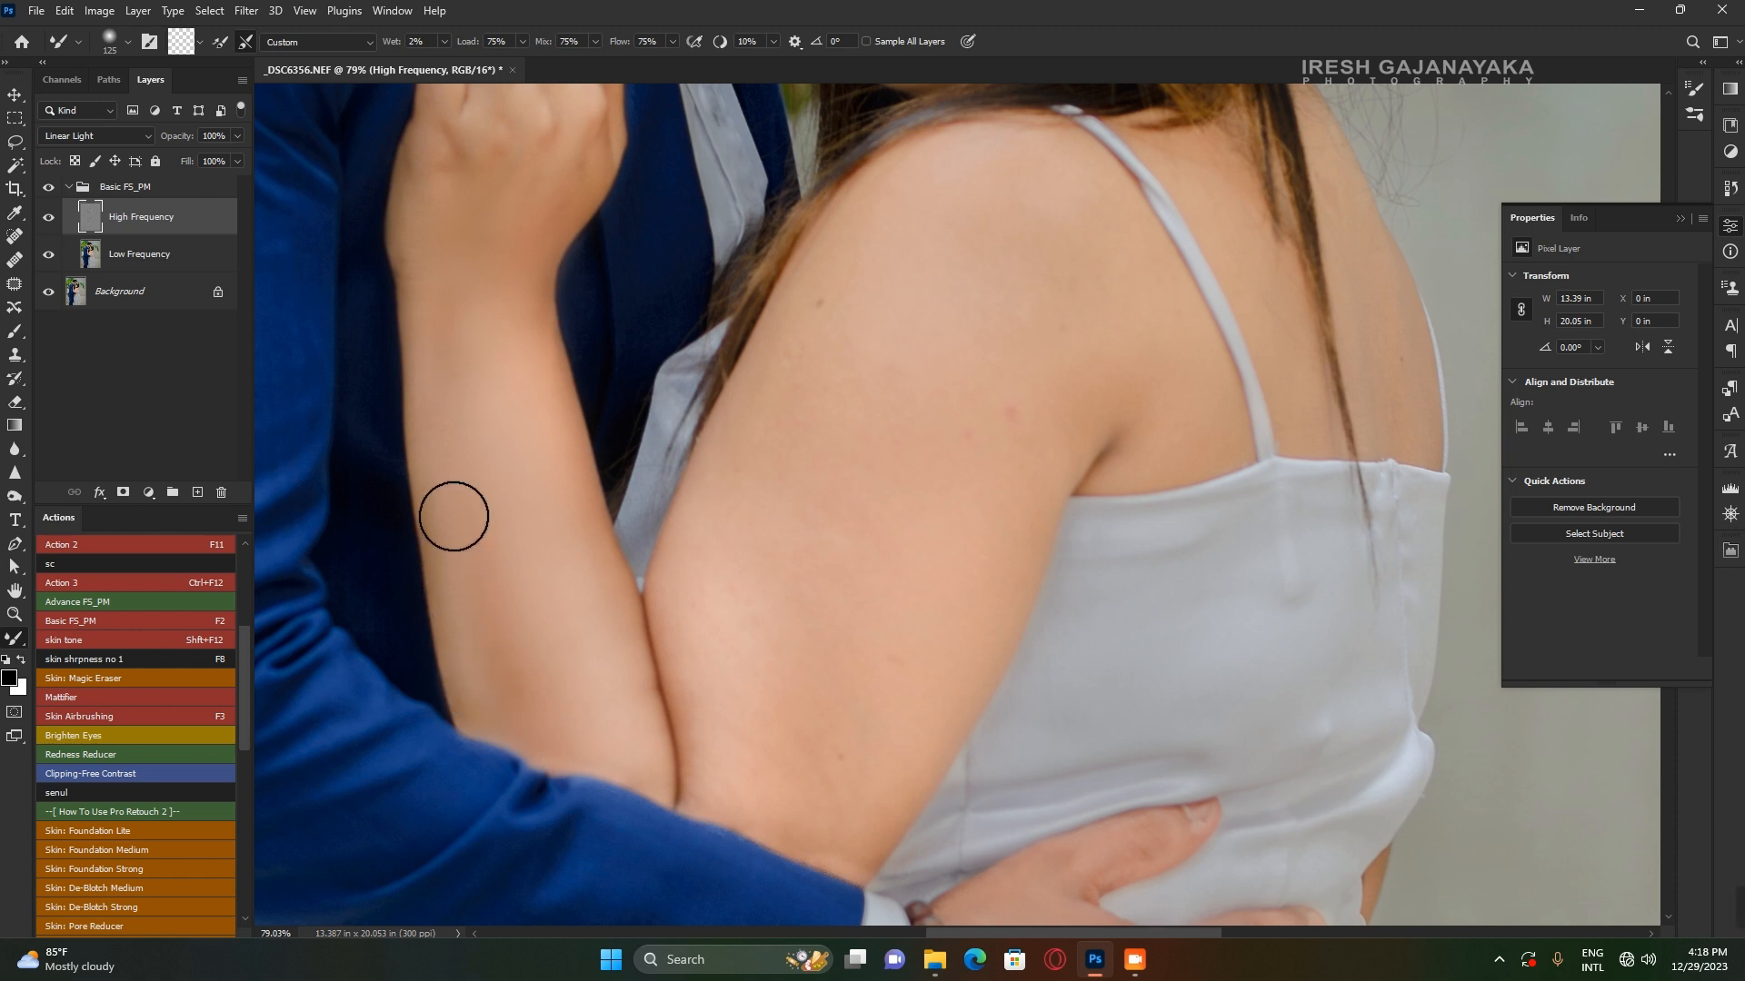
left_click_drag(572, 667, 544, 493)
Smooth the woman's wrist and the adjoining forearm skin with the Mixer Brush at size 100.
key("bracketleft")
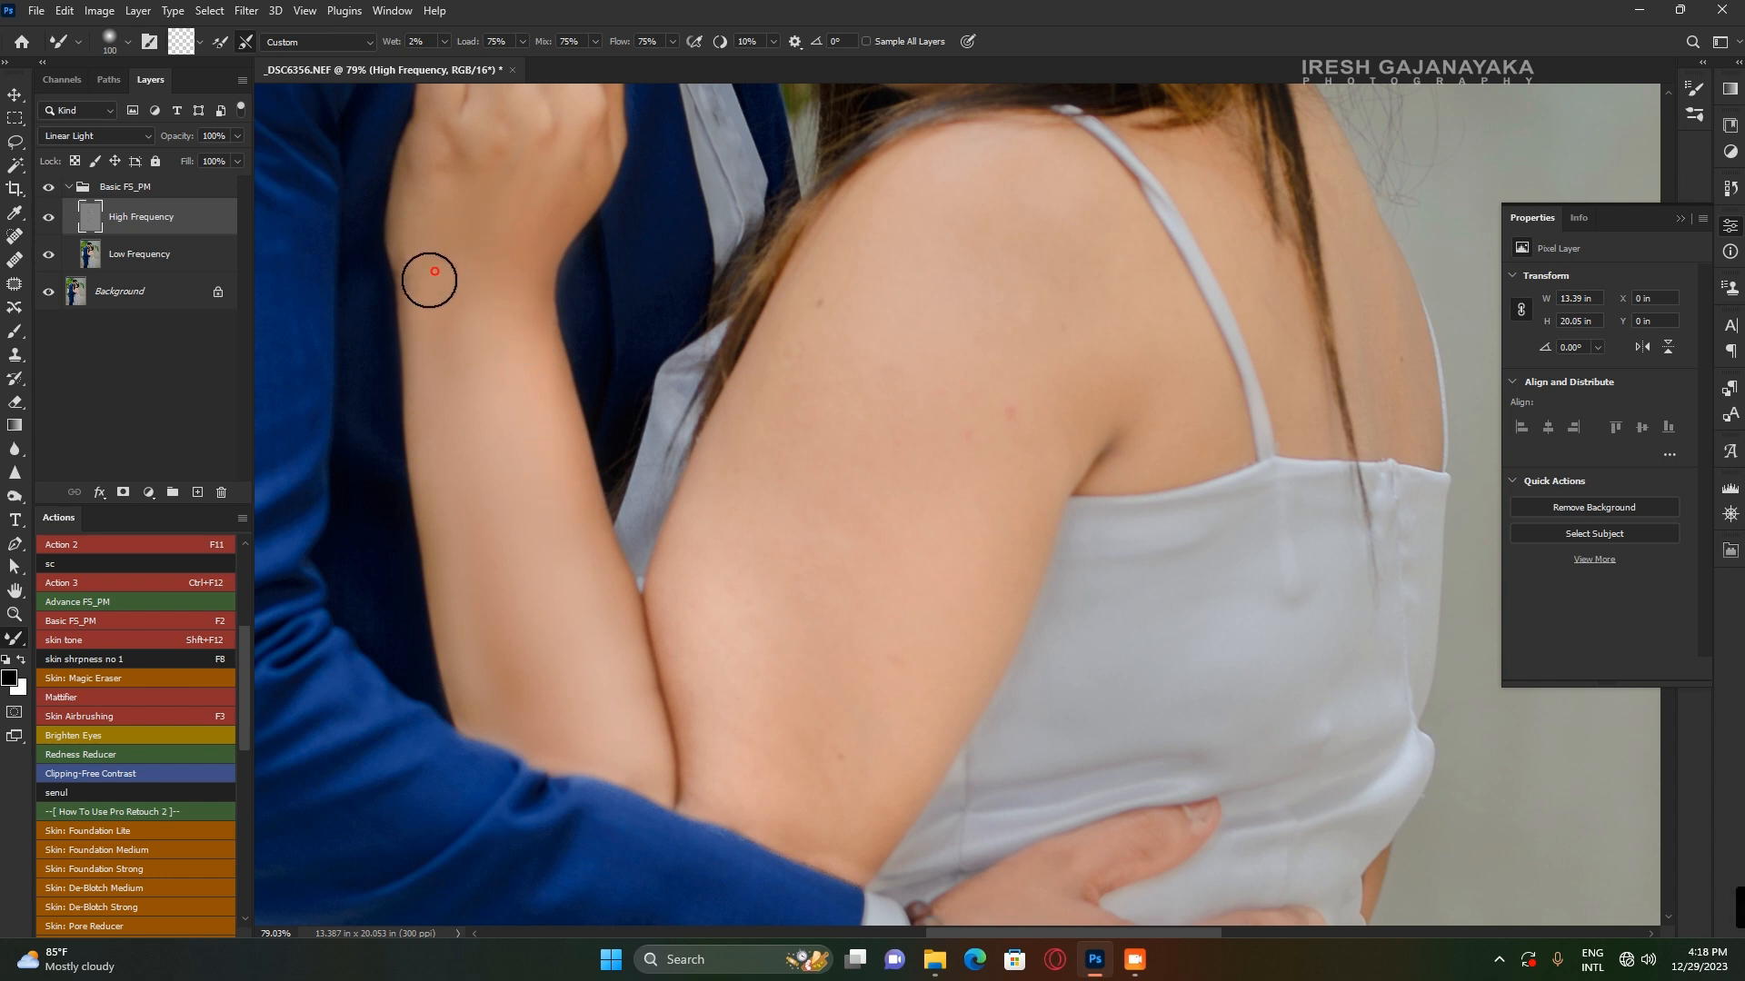
mouse_move(491, 230)
left_mouse_down()
mouse_move(482, 303)
mouse_move(530, 242)
mouse_move(531, 583)
mouse_move(485, 462)
mouse_move(480, 547)
left_mouse_up()
left_click_drag(533, 335, 533, 392)
left_click_drag(565, 479, 581, 517)
Smooth the woman's upper arm with the Mixer Brush, enlarging it from 125 to 175.
mouse_move(1051, 724)
left_mouse_down()
mouse_move(881, 319)
mouse_move(866, 217)
left_mouse_up()
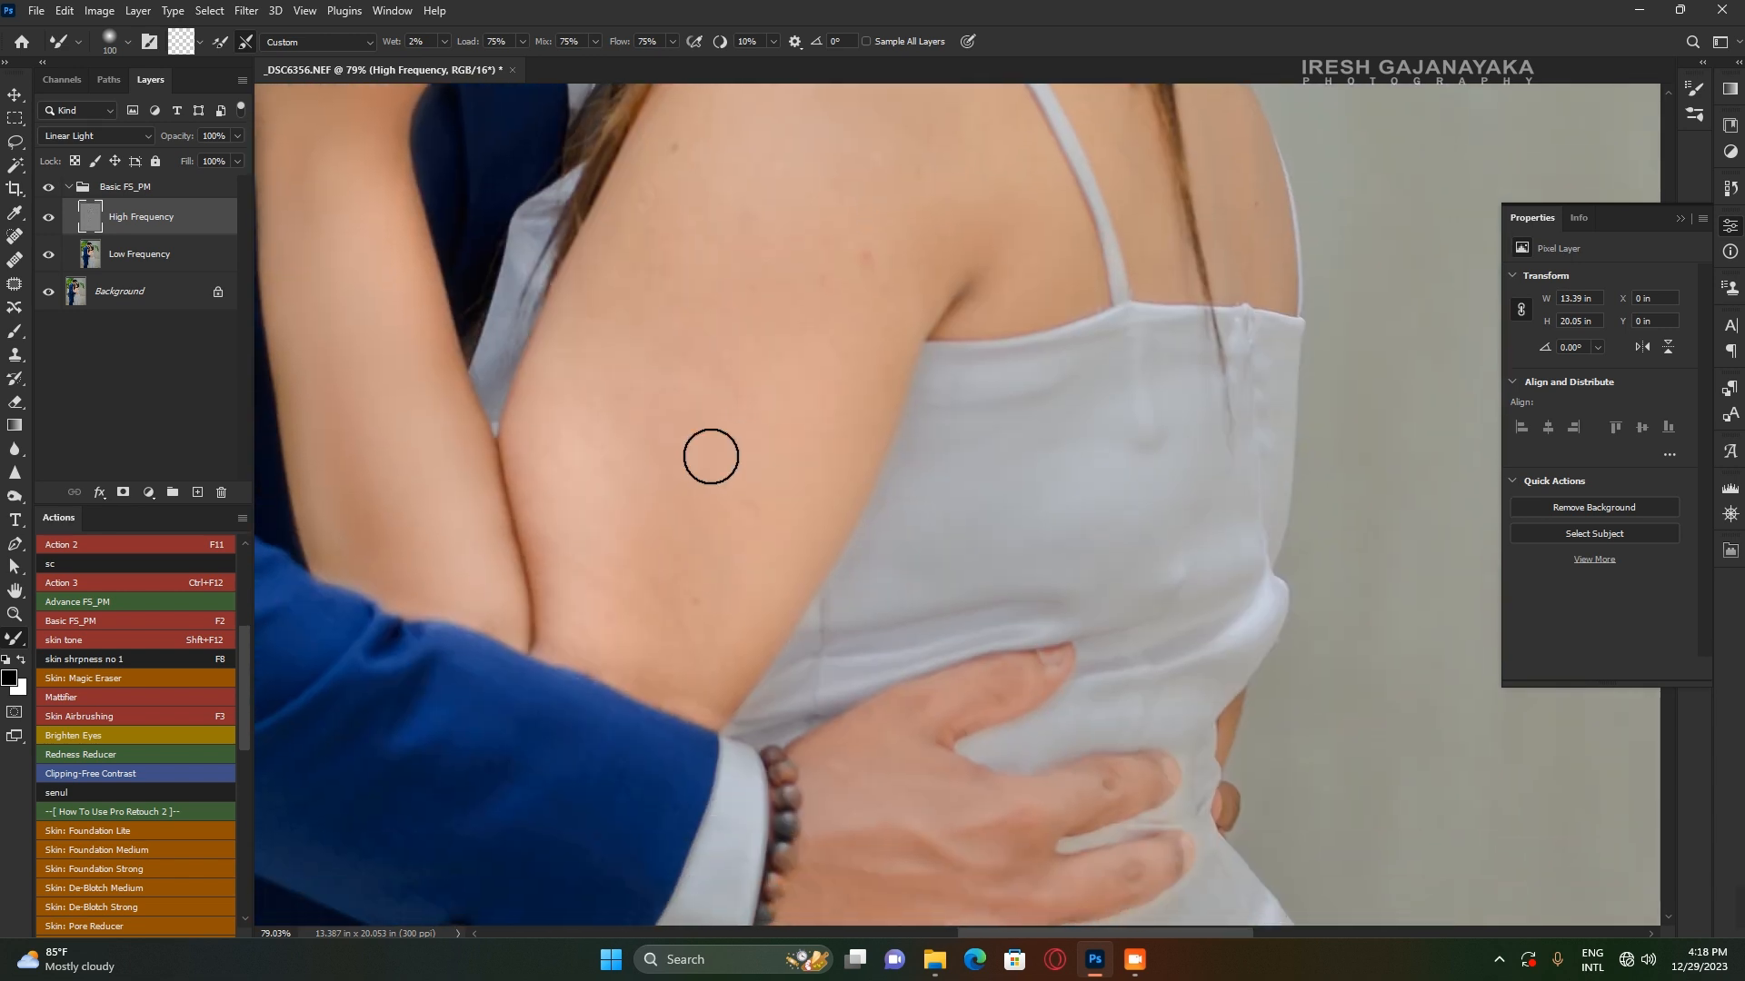
key("bracketright")
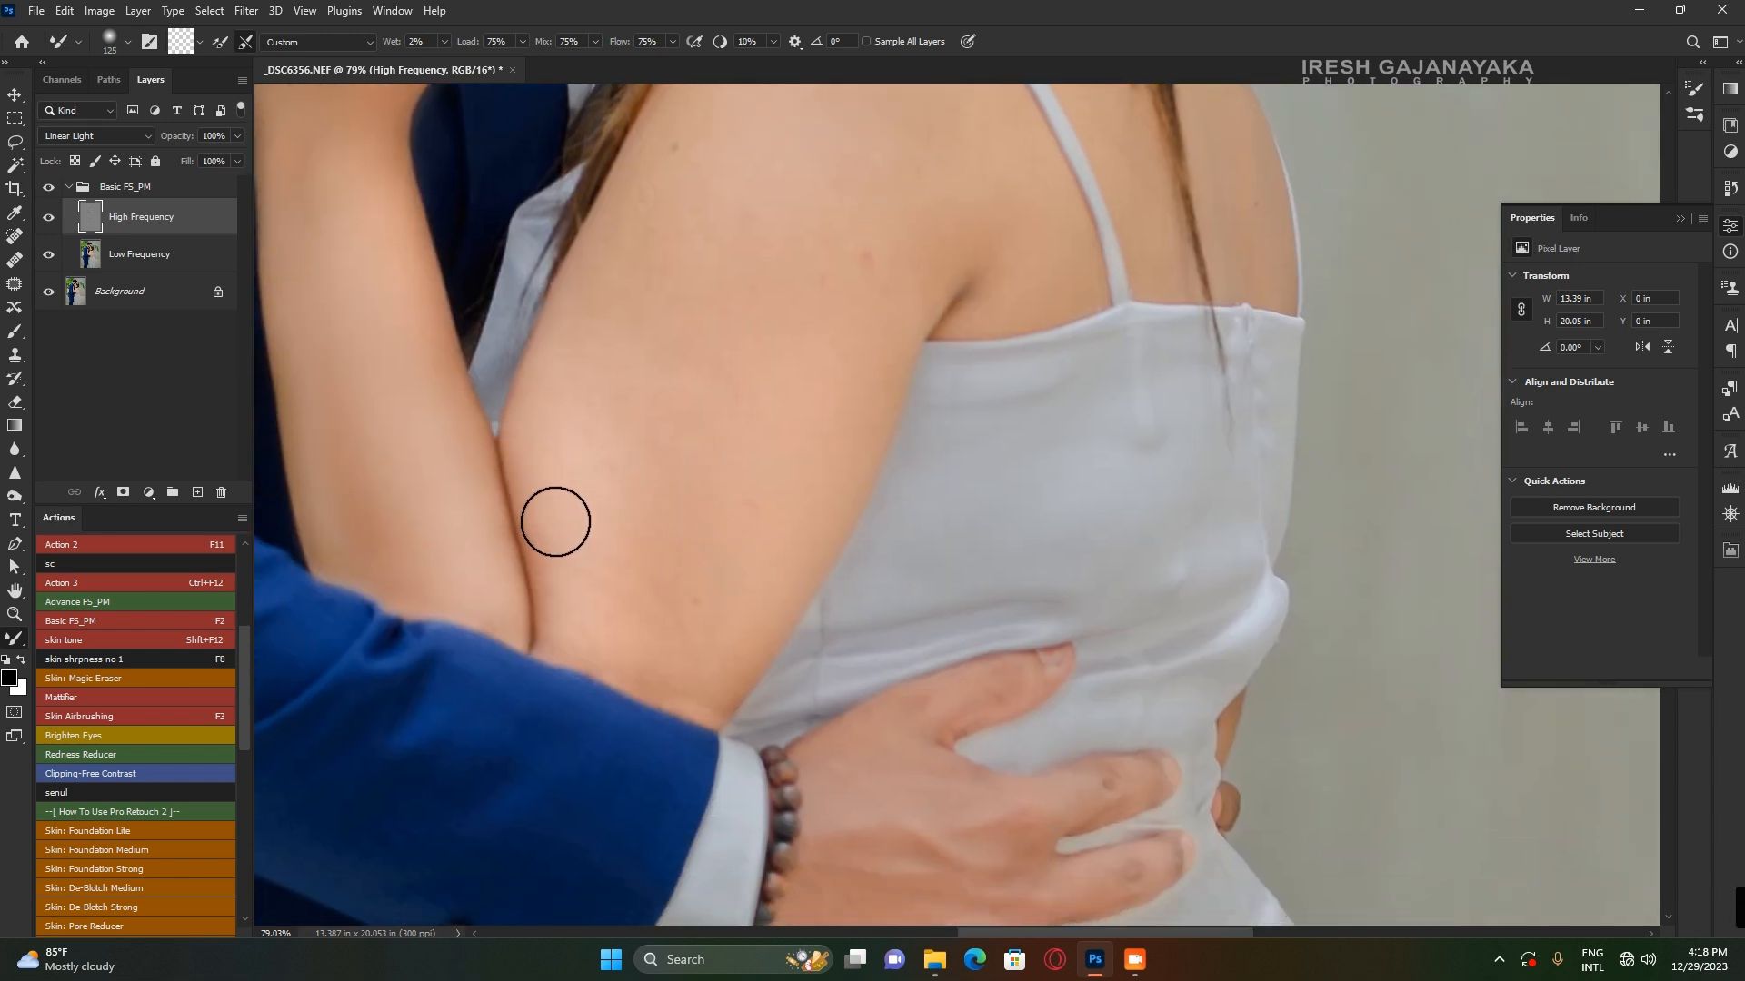
key("bracketright")
key("bracketright")
left_click(702, 150)
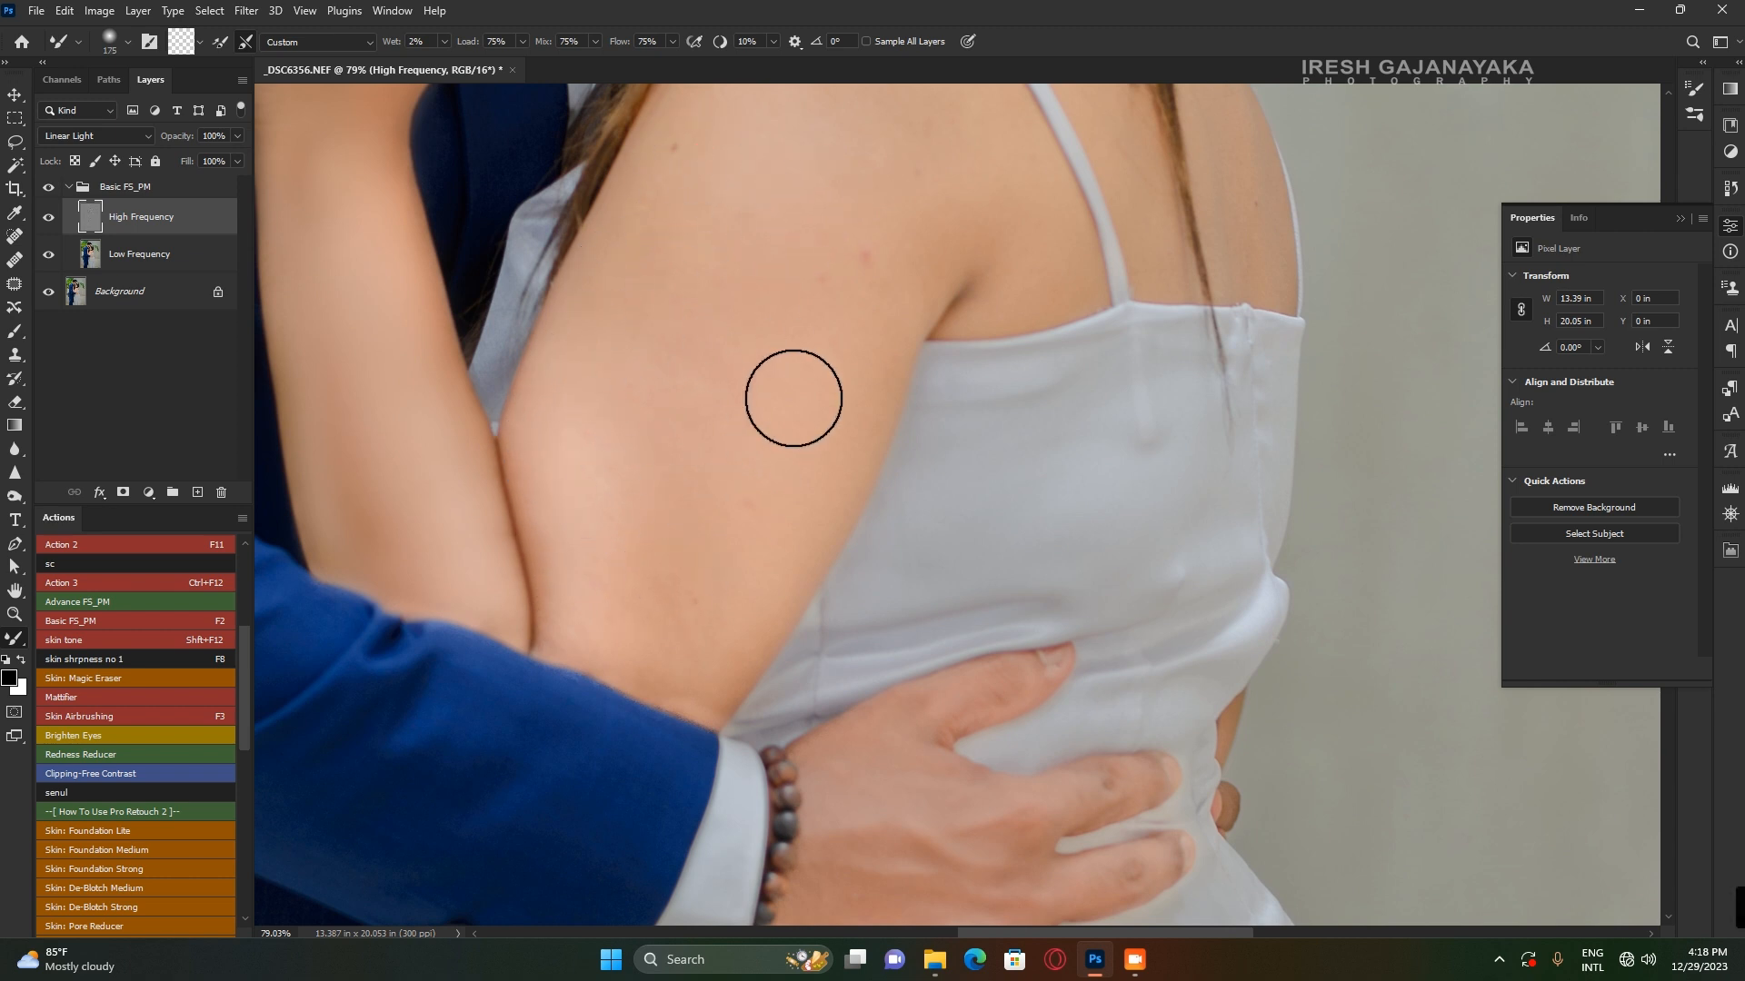
Blend the woman's upper arm down to the edge above the blue sleeve, using Mixer Brush sizes of 70 to 125.
key("bracketleft")
key("bracketleft")
key("bracketleft")
key("bracketleft")
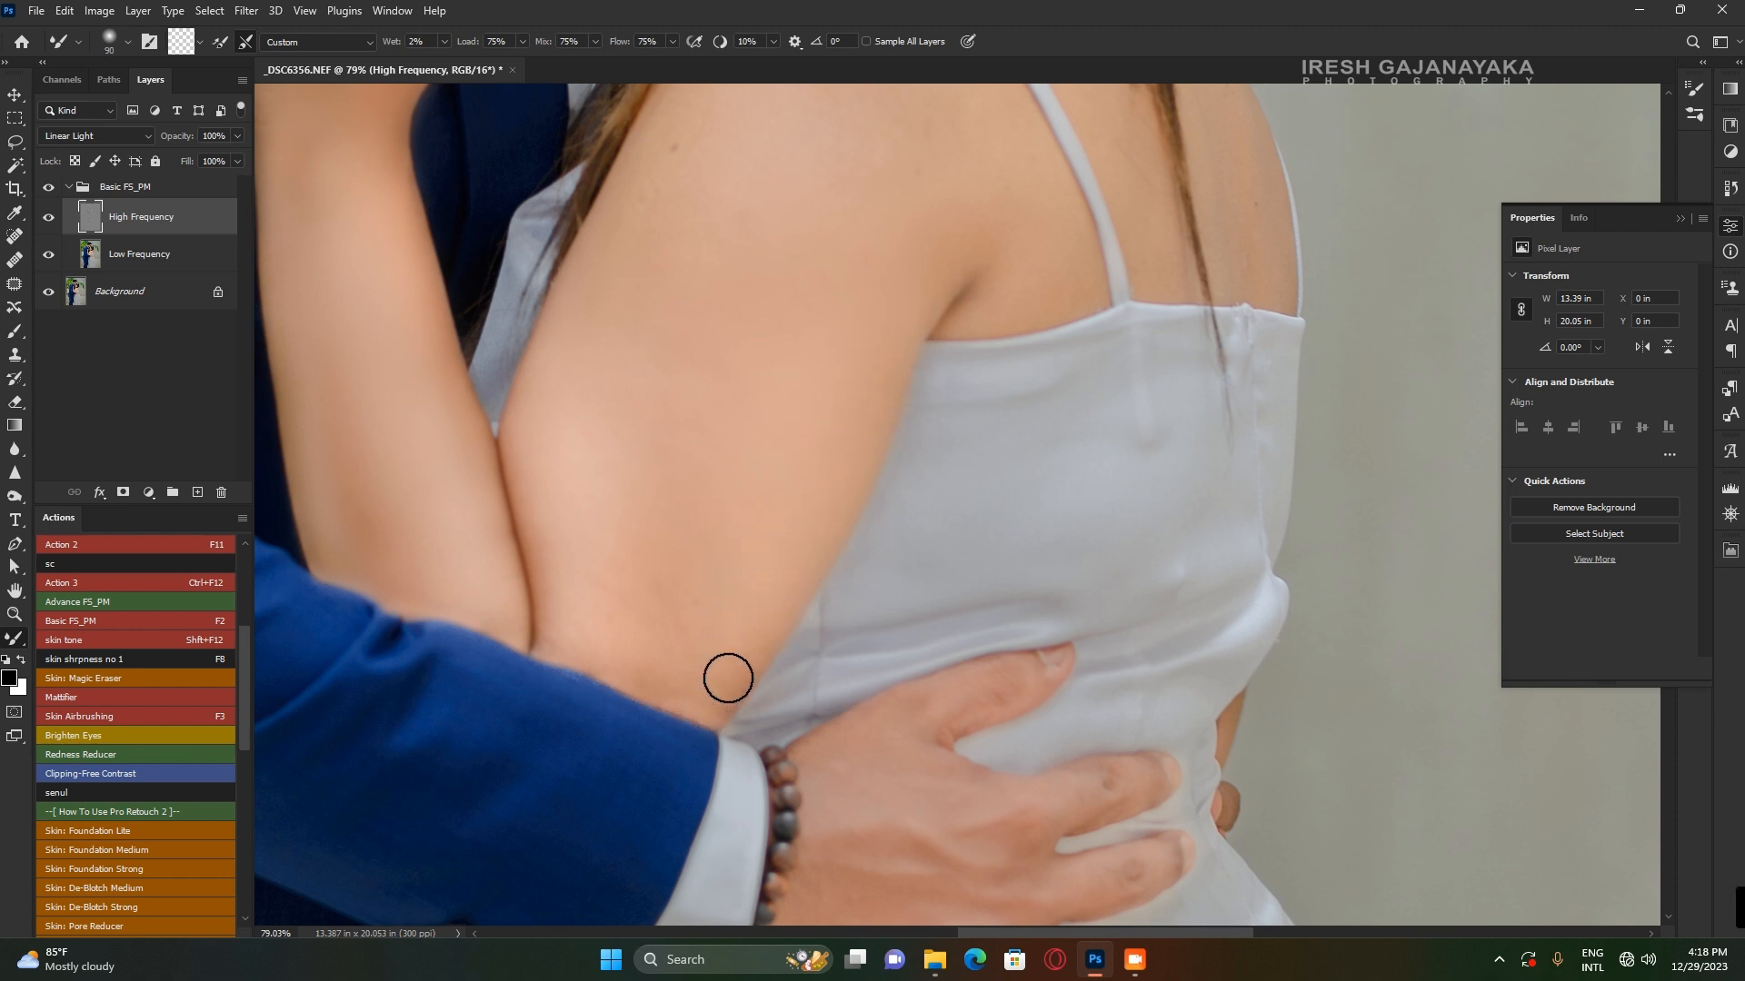
key("bracketright")
key("bracketright")
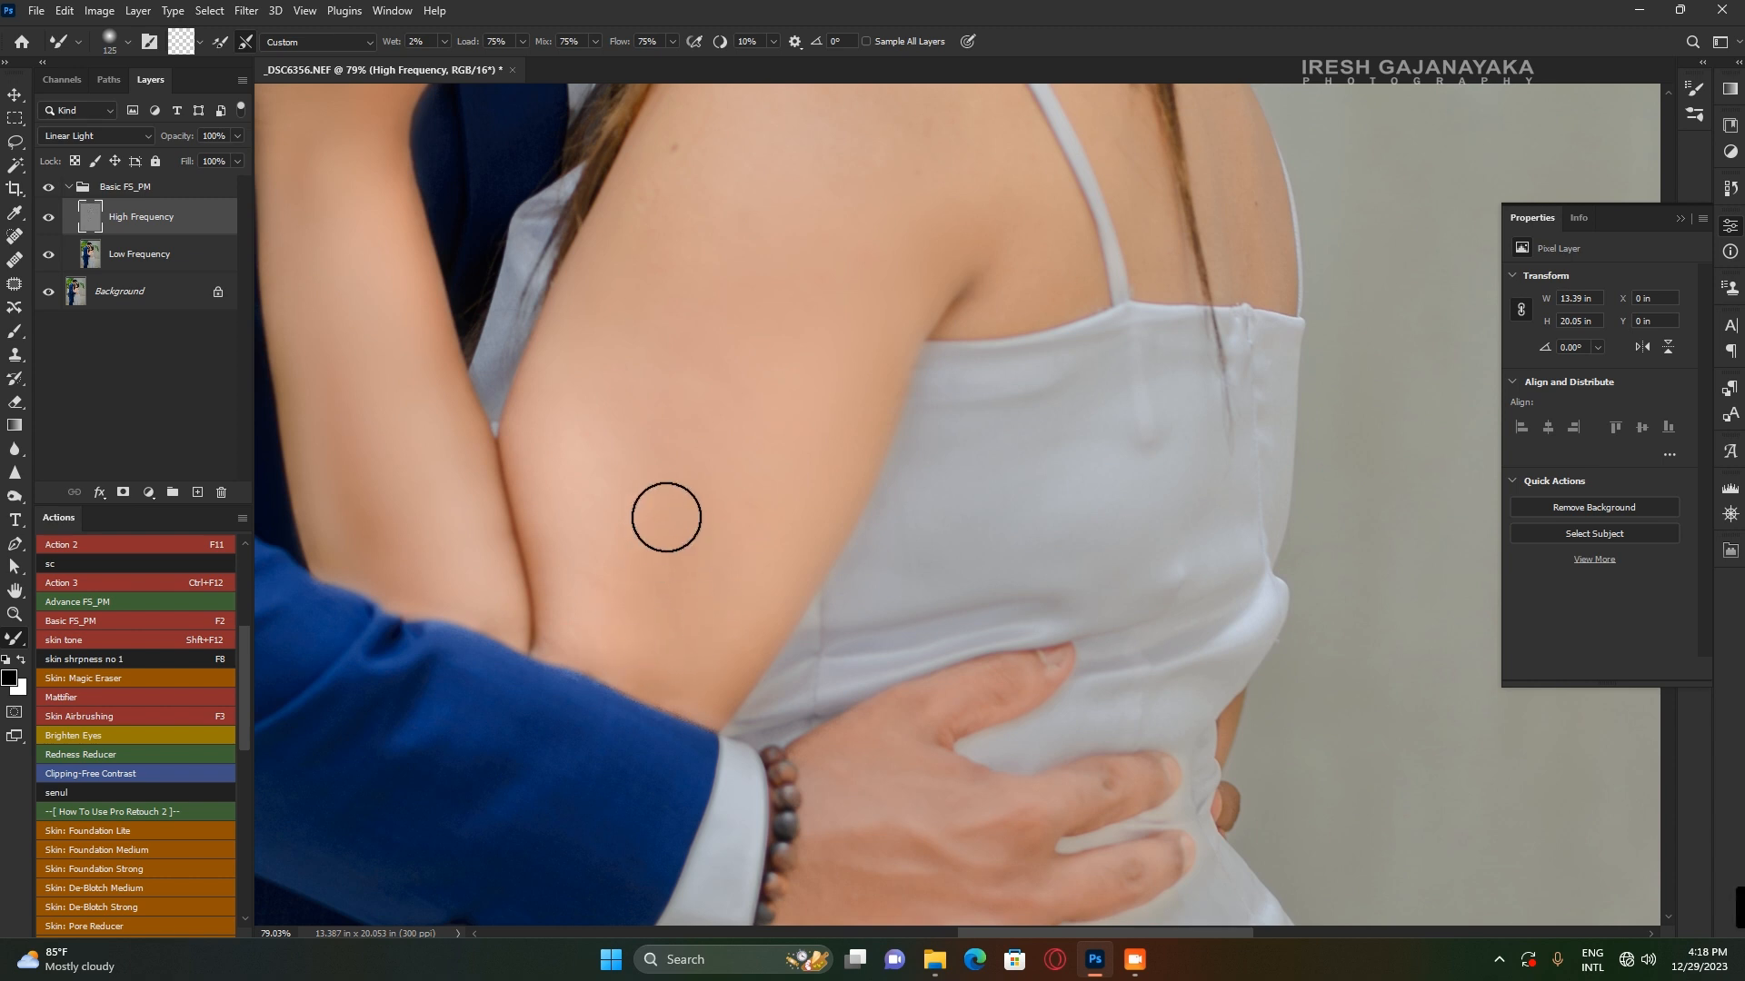
mouse_move(576, 634)
left_mouse_down()
mouse_move(580, 595)
mouse_move(567, 631)
left_mouse_up()
key("bracketleft")
key("bracketleft")
key("bracketleft")
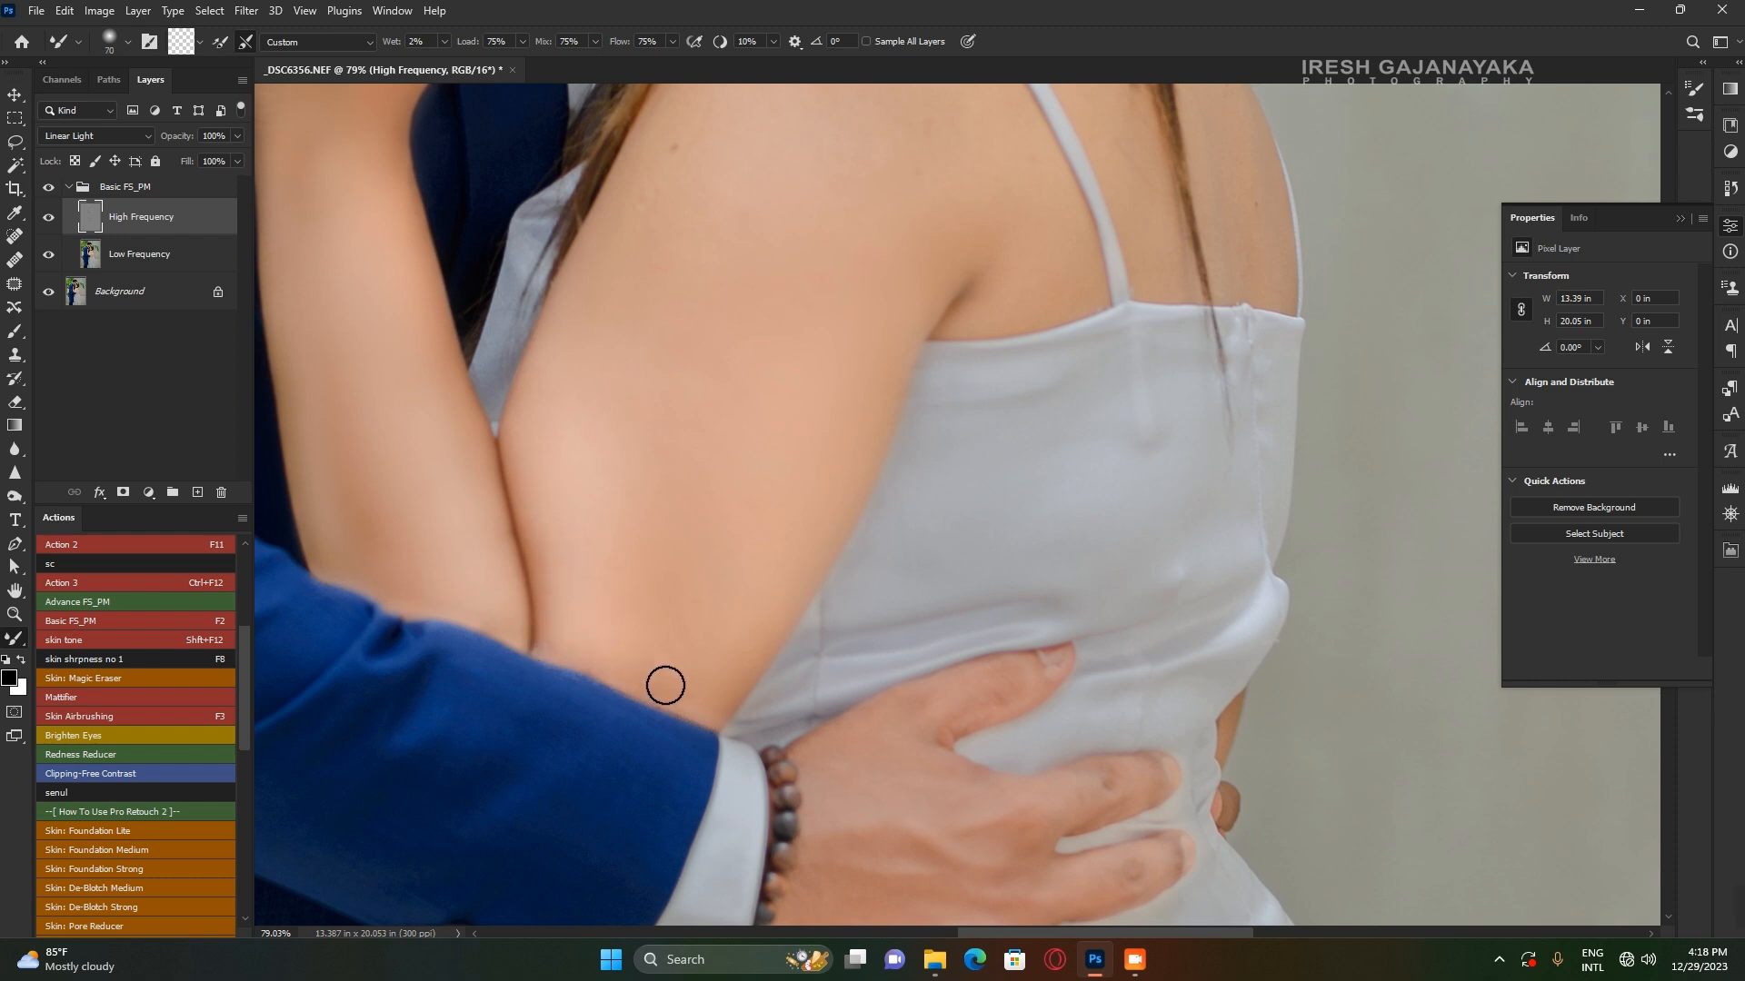
Even out the broad skin area of the woman's upper arm towards the shoulder with the Mixer Brush at size 150 and larger.
key("bracketright")
key("bracketright")
key("bracketright")
key("bracketright")
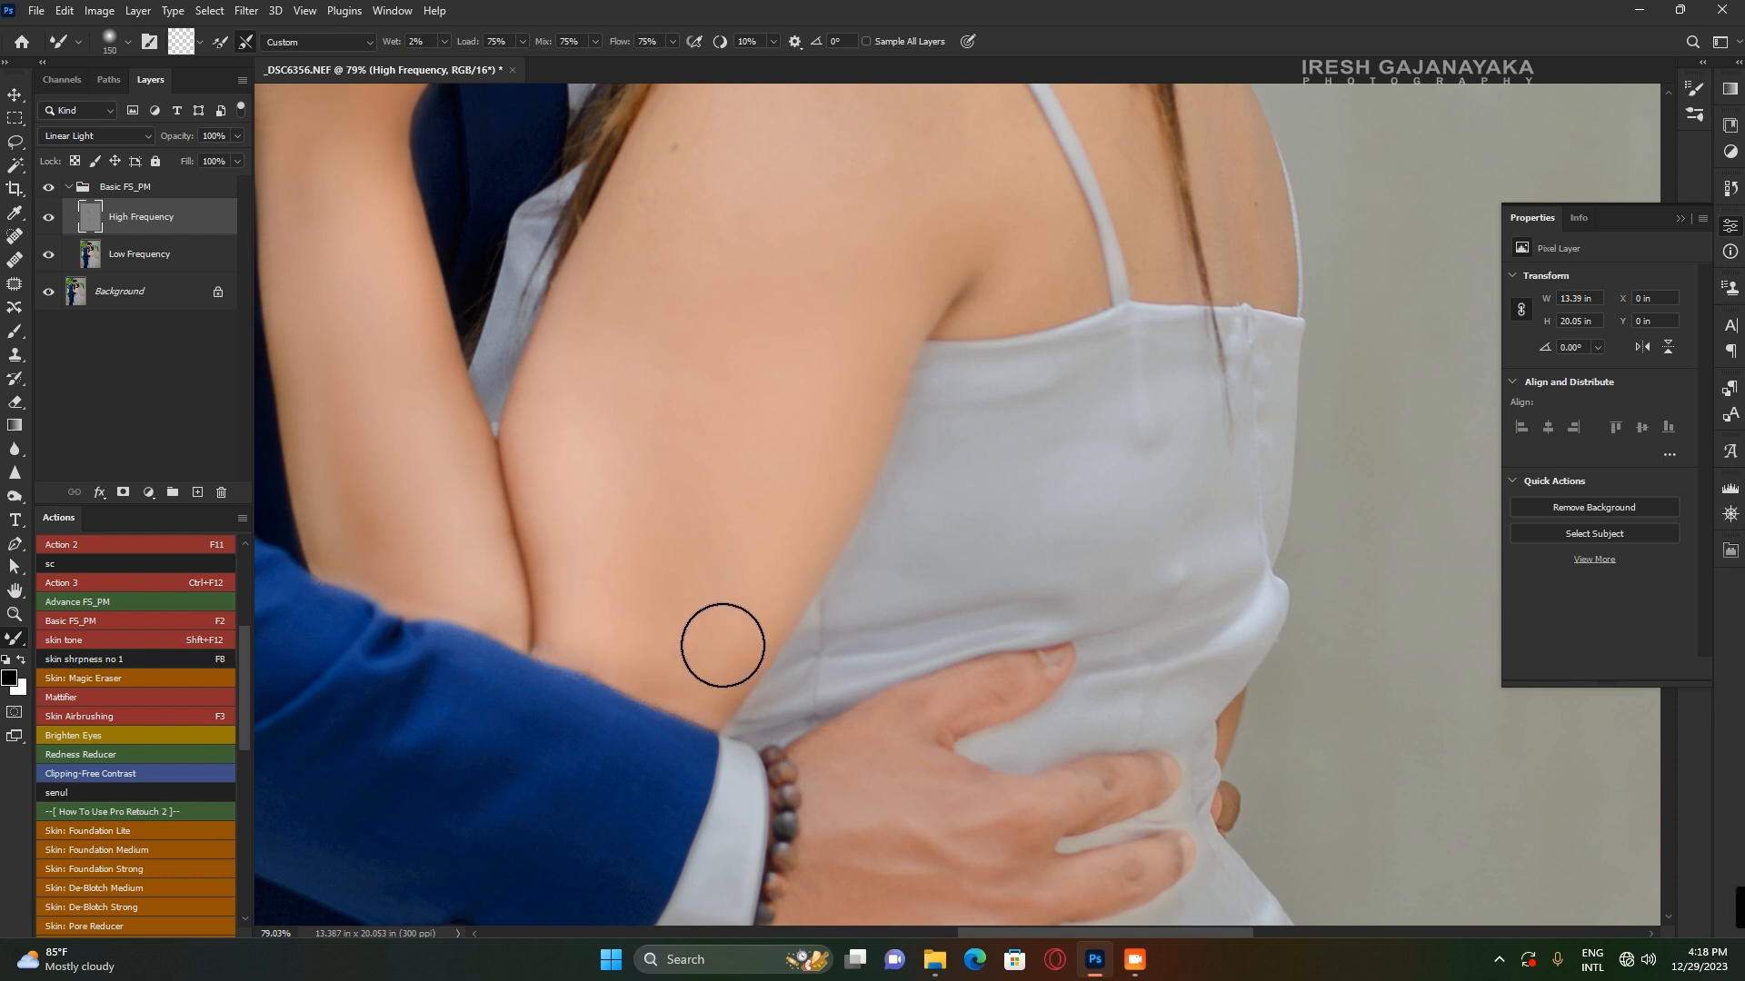
mouse_move(712, 143)
left_mouse_down()
mouse_move(645, 427)
mouse_move(651, 362)
mouse_move(748, 285)
mouse_move(663, 405)
mouse_move(810, 367)
left_mouse_up()
key("bracketright")
key("bracketright")
key("bracketright")
mouse_move(643, 509)
left_mouse_down()
mouse_move(748, 366)
mouse_move(828, 391)
mouse_move(716, 502)
mouse_move(654, 480)
mouse_move(831, 295)
mouse_move(933, 420)
mouse_move(930, 473)
mouse_move(912, 374)
mouse_move(812, 466)
mouse_move(957, 518)
left_mouse_up()
Smooth the woman's shoulder and back around the dress strap with the Mixer Brush at size 100.
key("bracketleft")
key("bracketleft")
key("bracketleft")
key("bracketleft")
key("bracketleft")
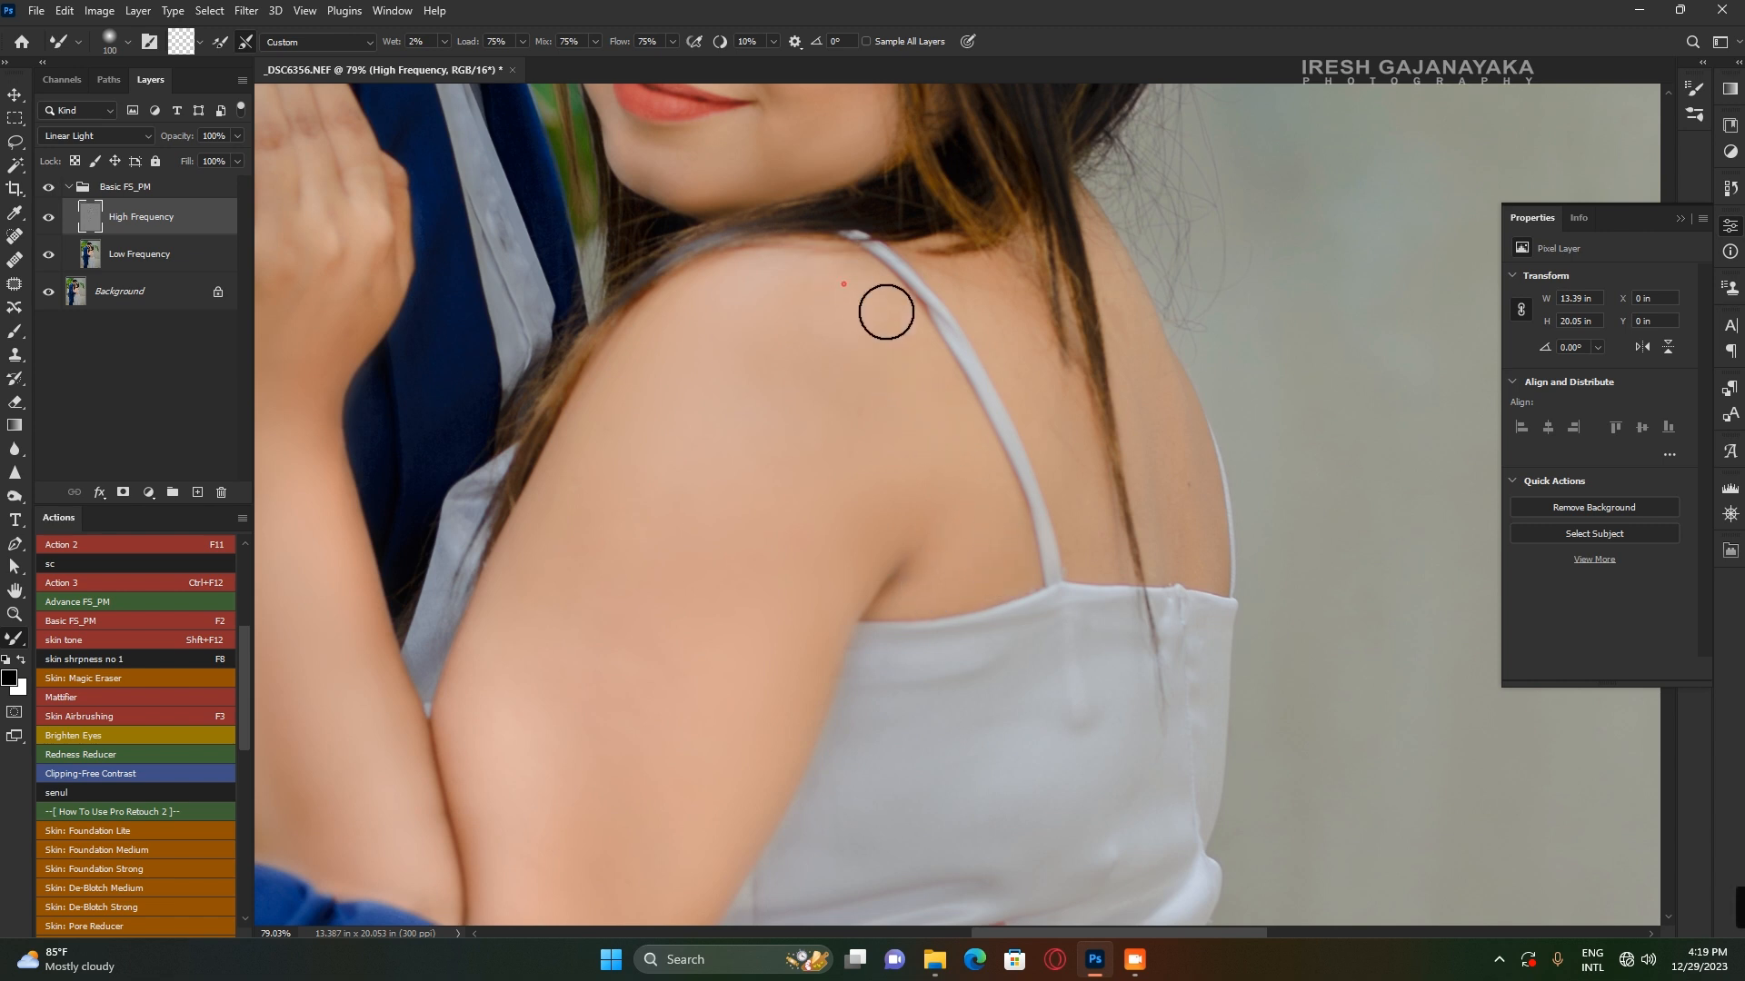
left_click_drag(1025, 346, 1050, 382)
left_click_drag(1186, 460, 1196, 546)
Smooth the skin of the man's hand on the woman's waist with the Mixer Brush at size 100.
scroll(632, 385, "down", 5)
left_click_drag(618, 553, 647, 523)
scroll(838, 860, "up", 2)
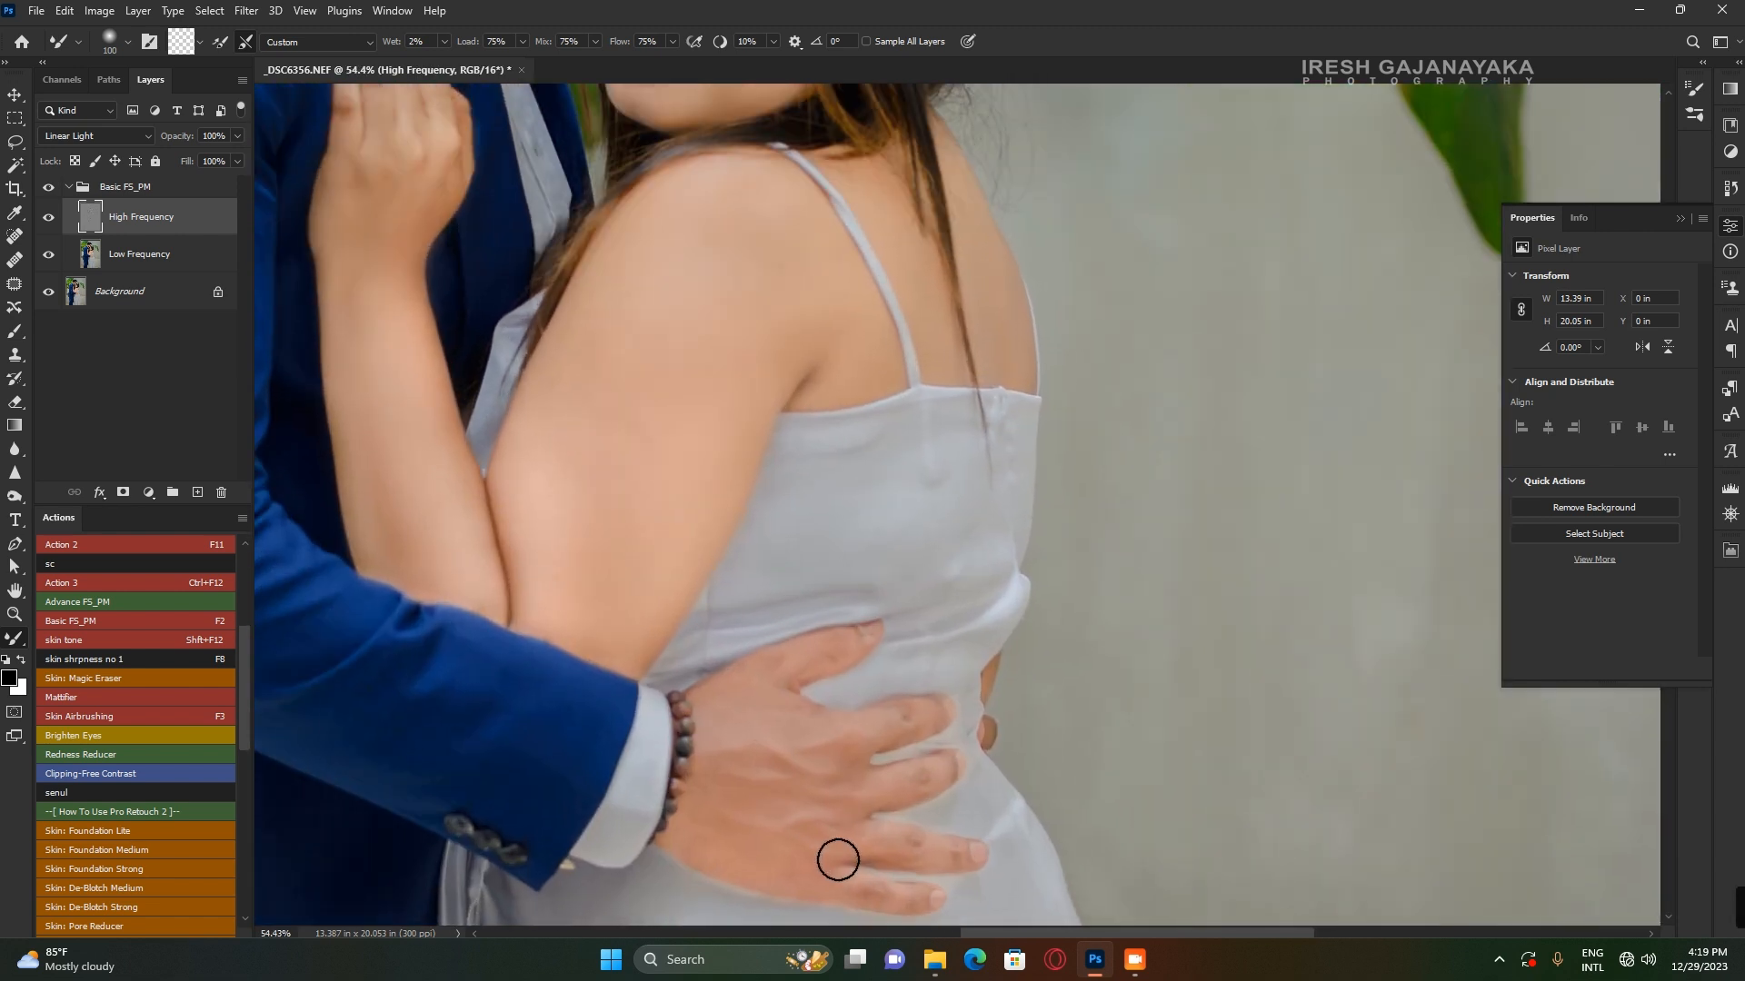
scroll(838, 860, "up", 1)
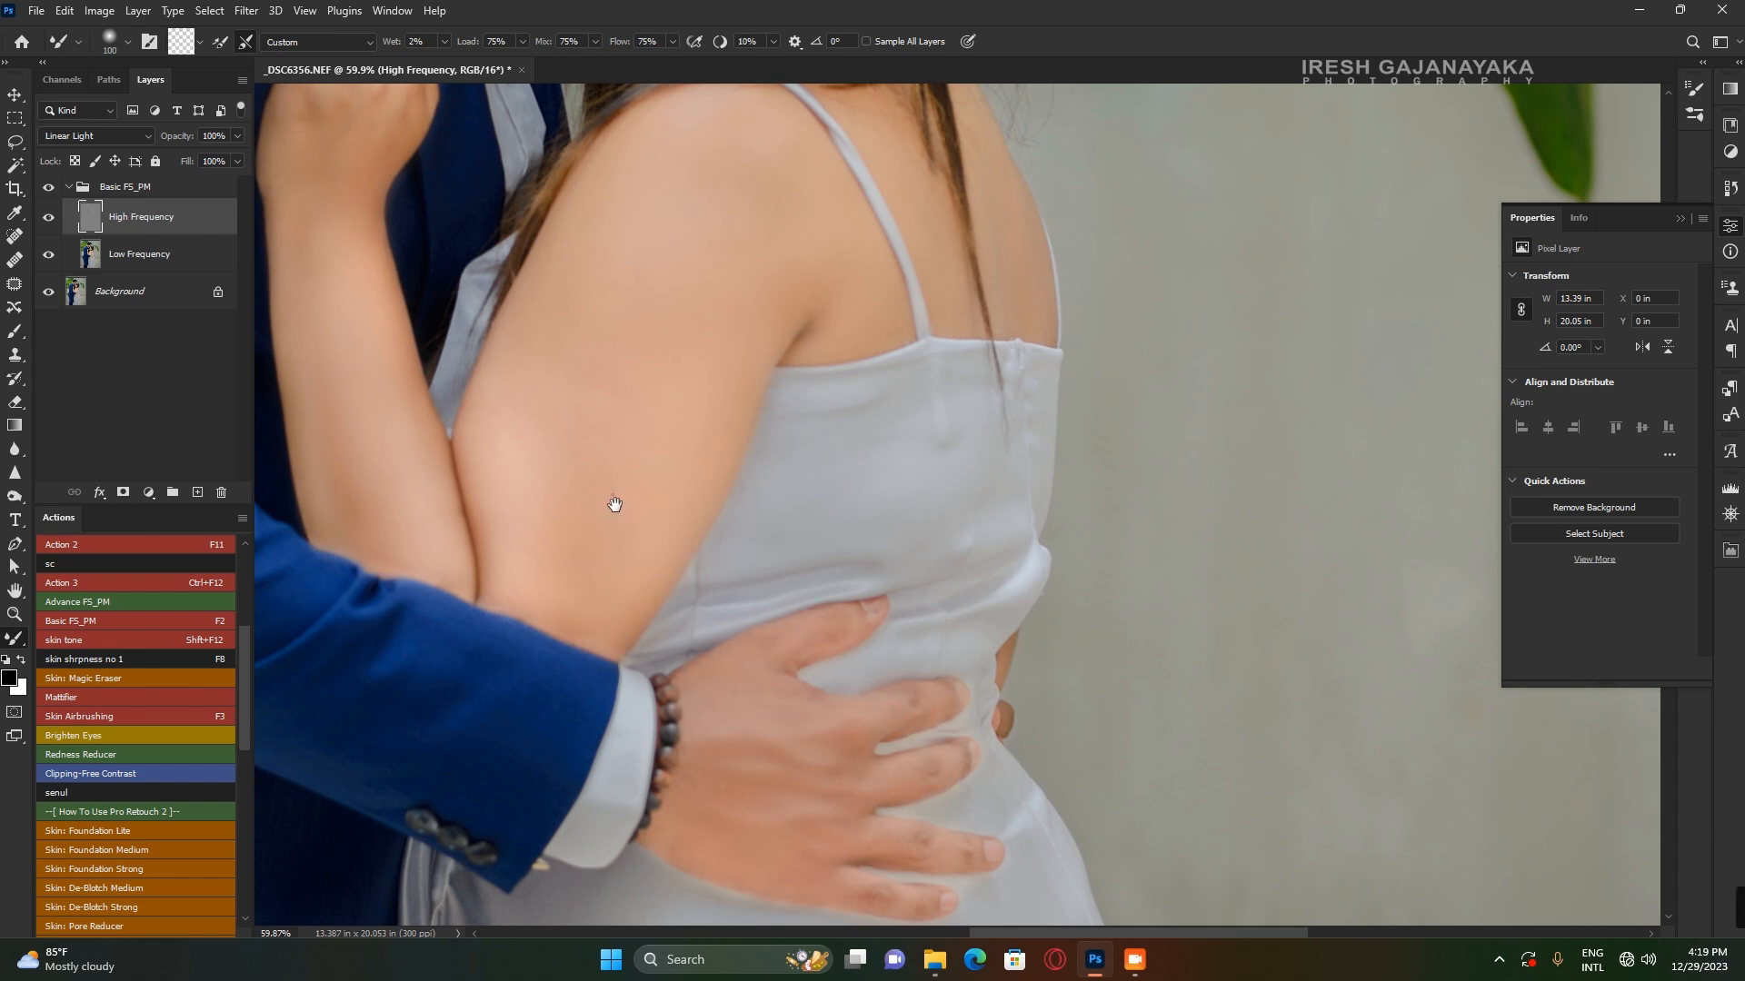
Blend the woman's upper arm and shoulder tones on the Low Frequency layer with the Mixer Brush at size 300.
scroll(782, 691, "down", 3)
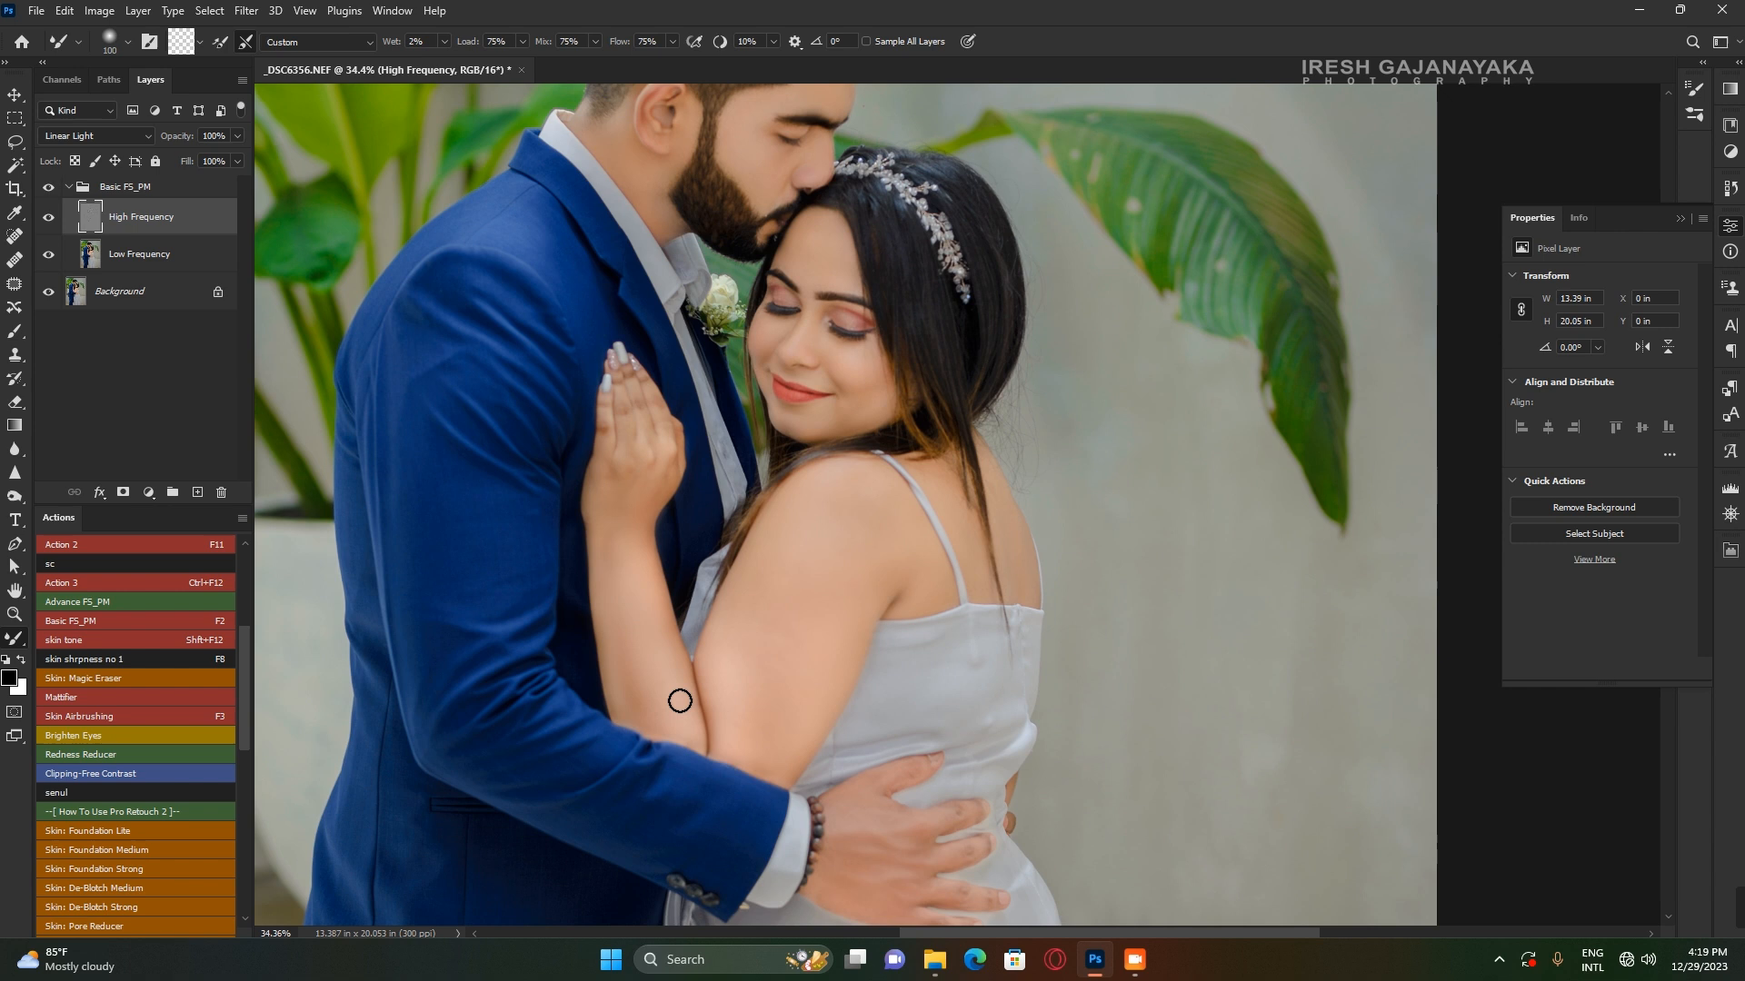
left_click(106, 251)
key("space")
left_click_drag(776, 717, 656, 642)
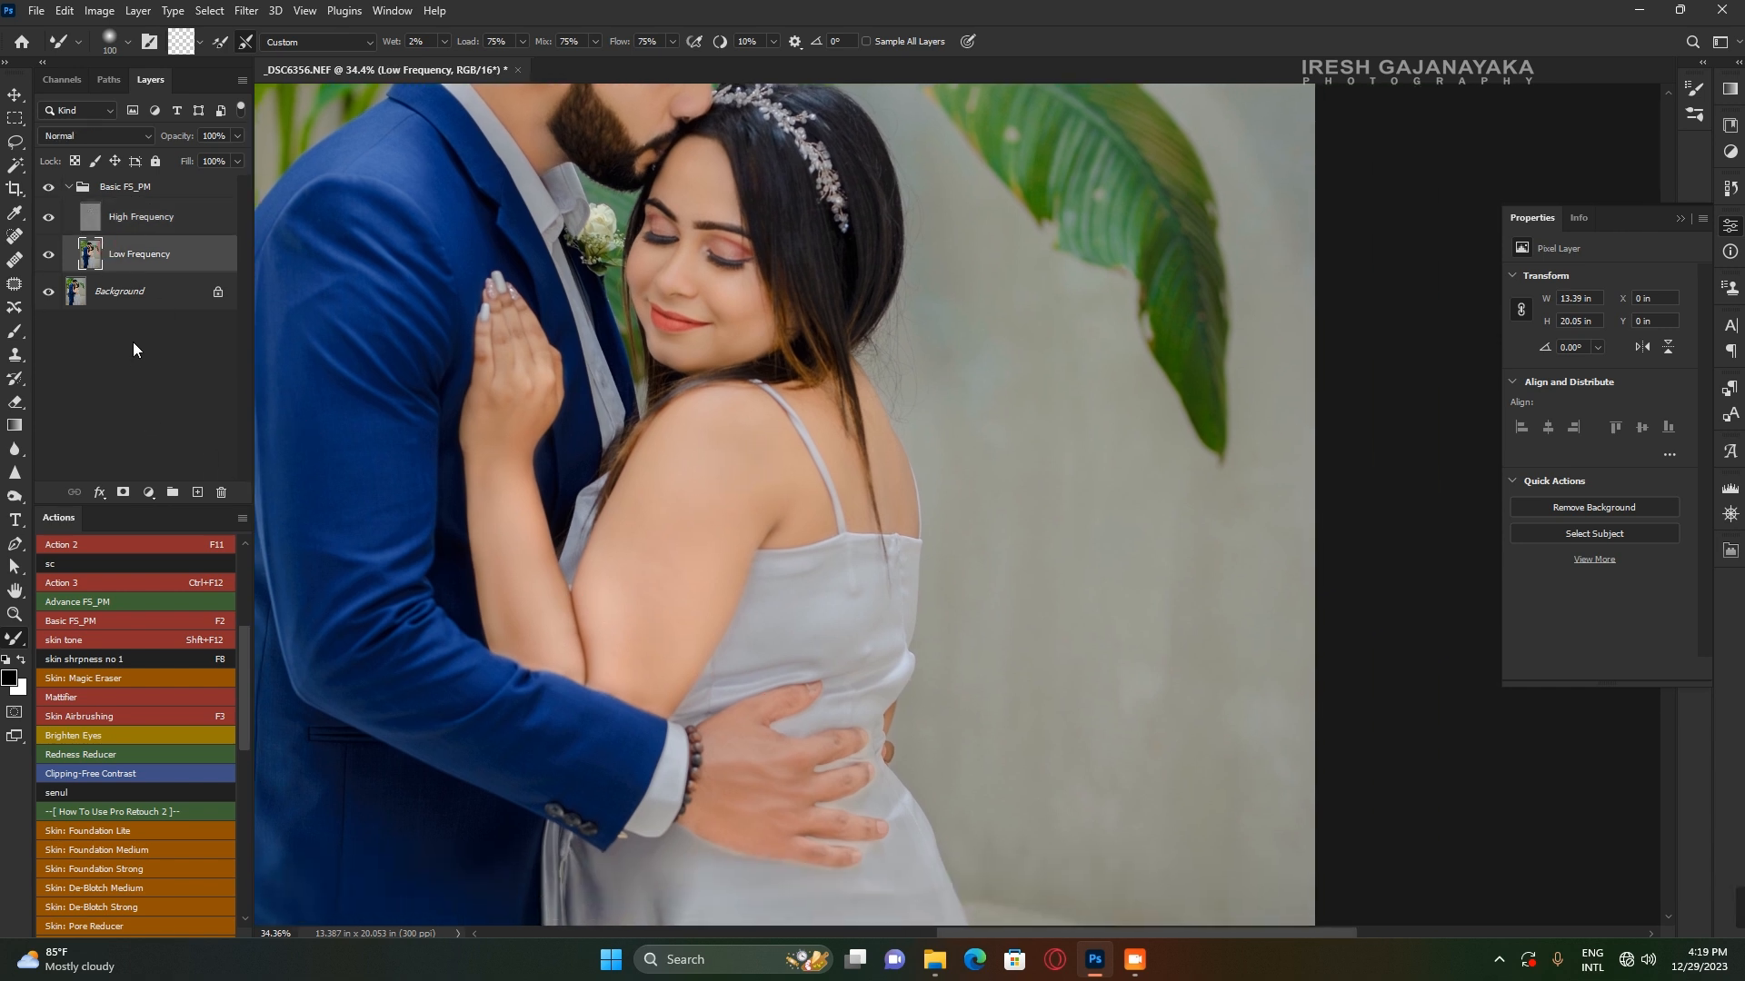
scroll(818, 608, "up", 2)
key("bracketright")
key("bracketright")
key("bracketright")
key("bracketright")
key("bracketright")
key("bracketright")
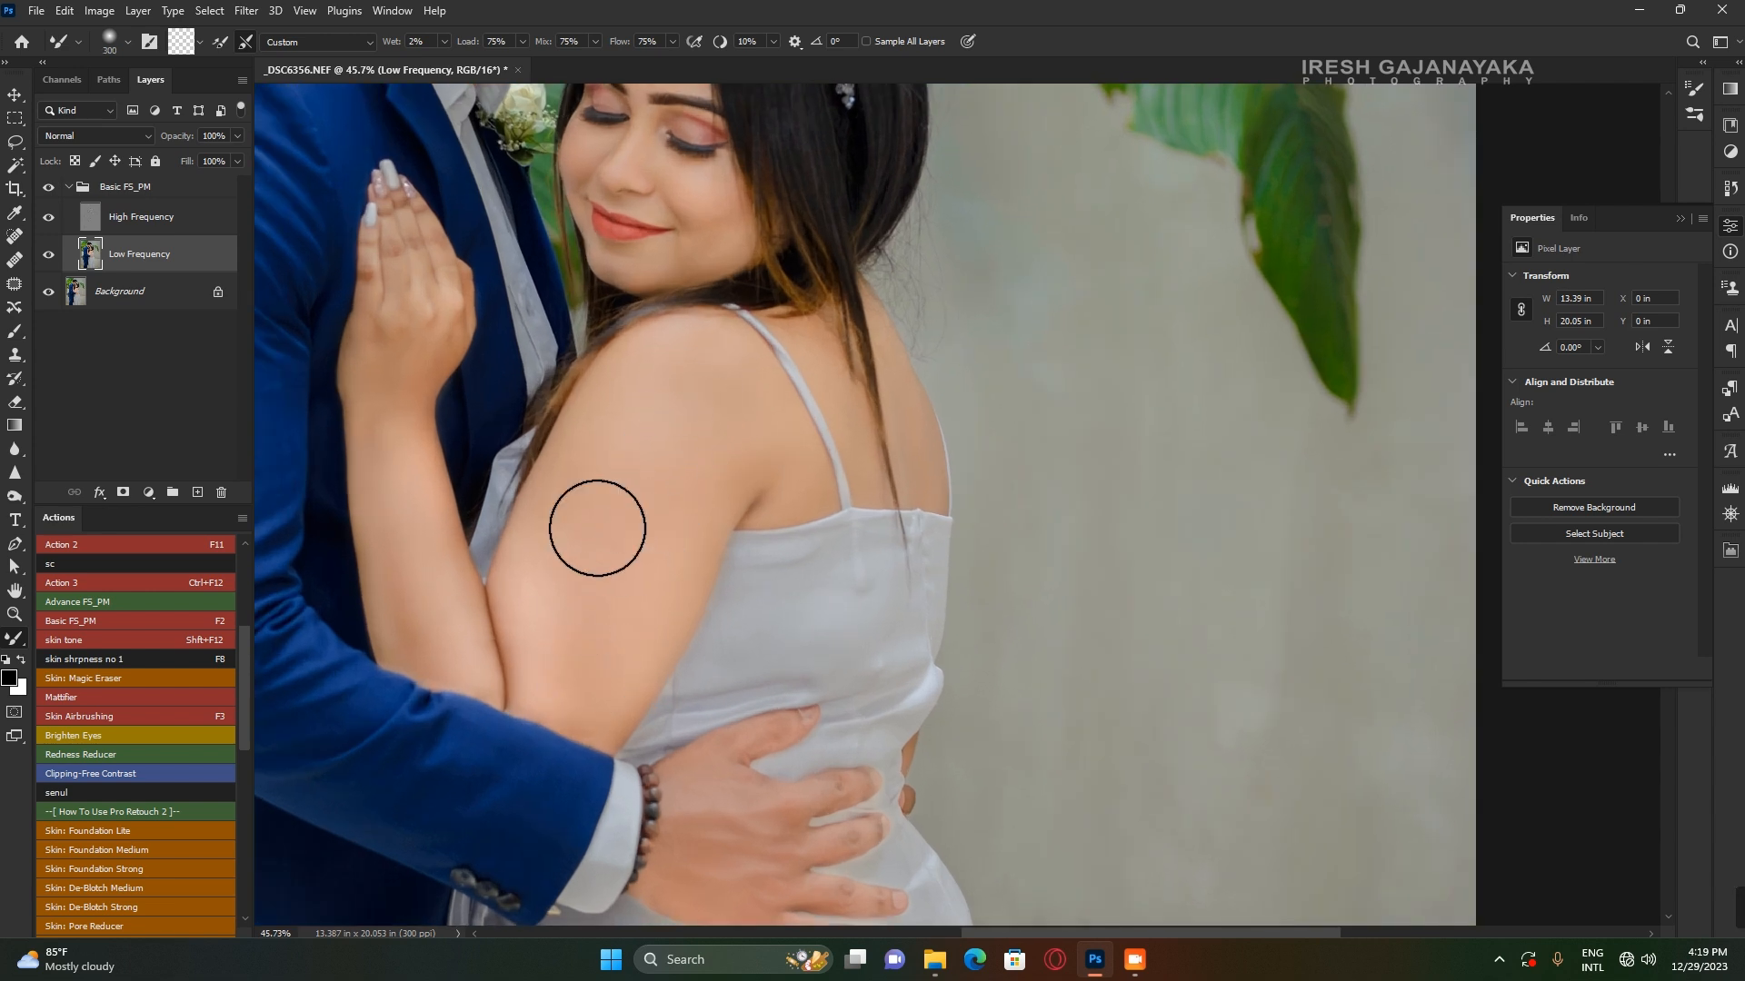
mouse_move(591, 598)
left_mouse_down()
mouse_move(586, 686)
mouse_move(717, 432)
mouse_move(627, 616)
mouse_move(748, 445)
mouse_move(741, 394)
mouse_move(707, 376)
mouse_move(628, 441)
mouse_move(631, 477)
mouse_move(678, 374)
mouse_move(752, 455)
left_mouse_up()
Even out the tones of the woman's forearm on the Low Frequency layer with the Mixer Brush reduced to about size 175.
key("bracketleft")
key("bracketleft")
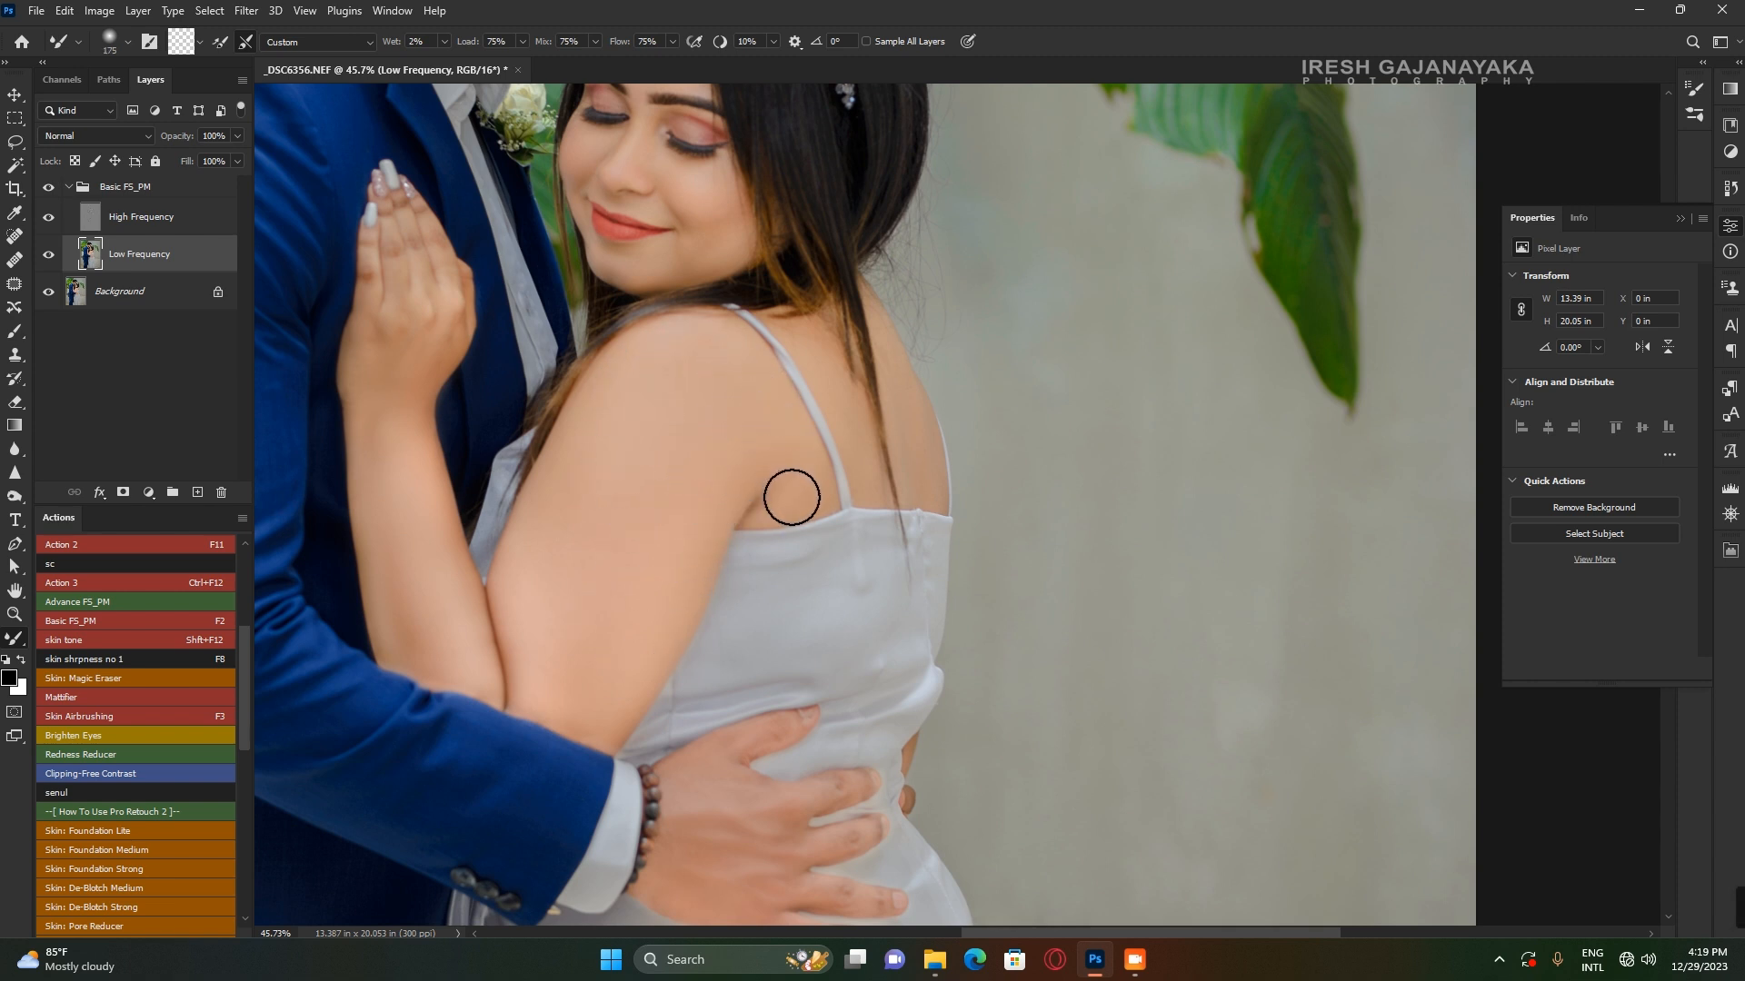
key("bracketleft")
left_click(455, 648)
mouse_move(403, 605)
left_mouse_down()
mouse_move(421, 635)
mouse_move(421, 554)
left_mouse_up()
key("bracketright")
key("bracketright")
key("bracketleft")
key("bracketleft")
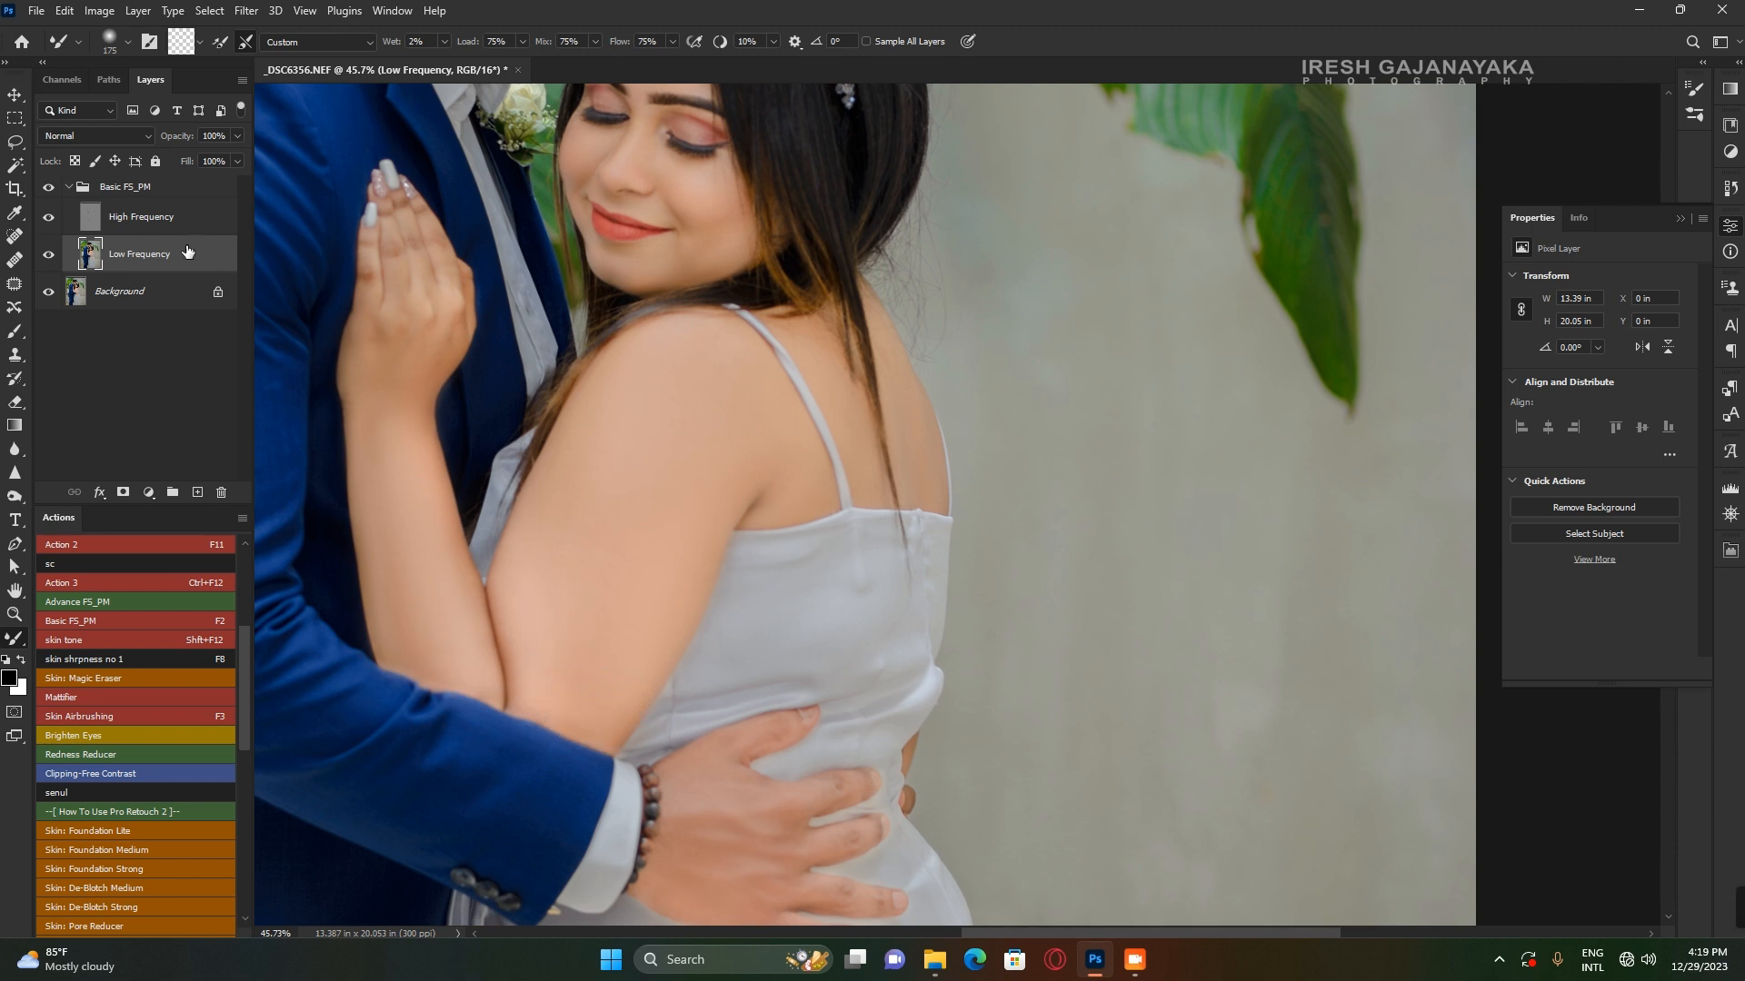
Compare the portrait before and after retouching by toggling the visibility of the Low Frequency layer and the Basic FS_PM group.
left_click(49, 257)
left_click(49, 257)
left_click(49, 187)
left_click(50, 187)
left_click(49, 187)
left_click(48, 188)
left_click(48, 188)
left_click(48, 188)
left_click(48, 188)
left_click(48, 188)
Examine the whole portrait at several magnifications to check both people's retouched skin.
scroll(669, 436, "down", 2)
scroll(738, 436, "down", 1)
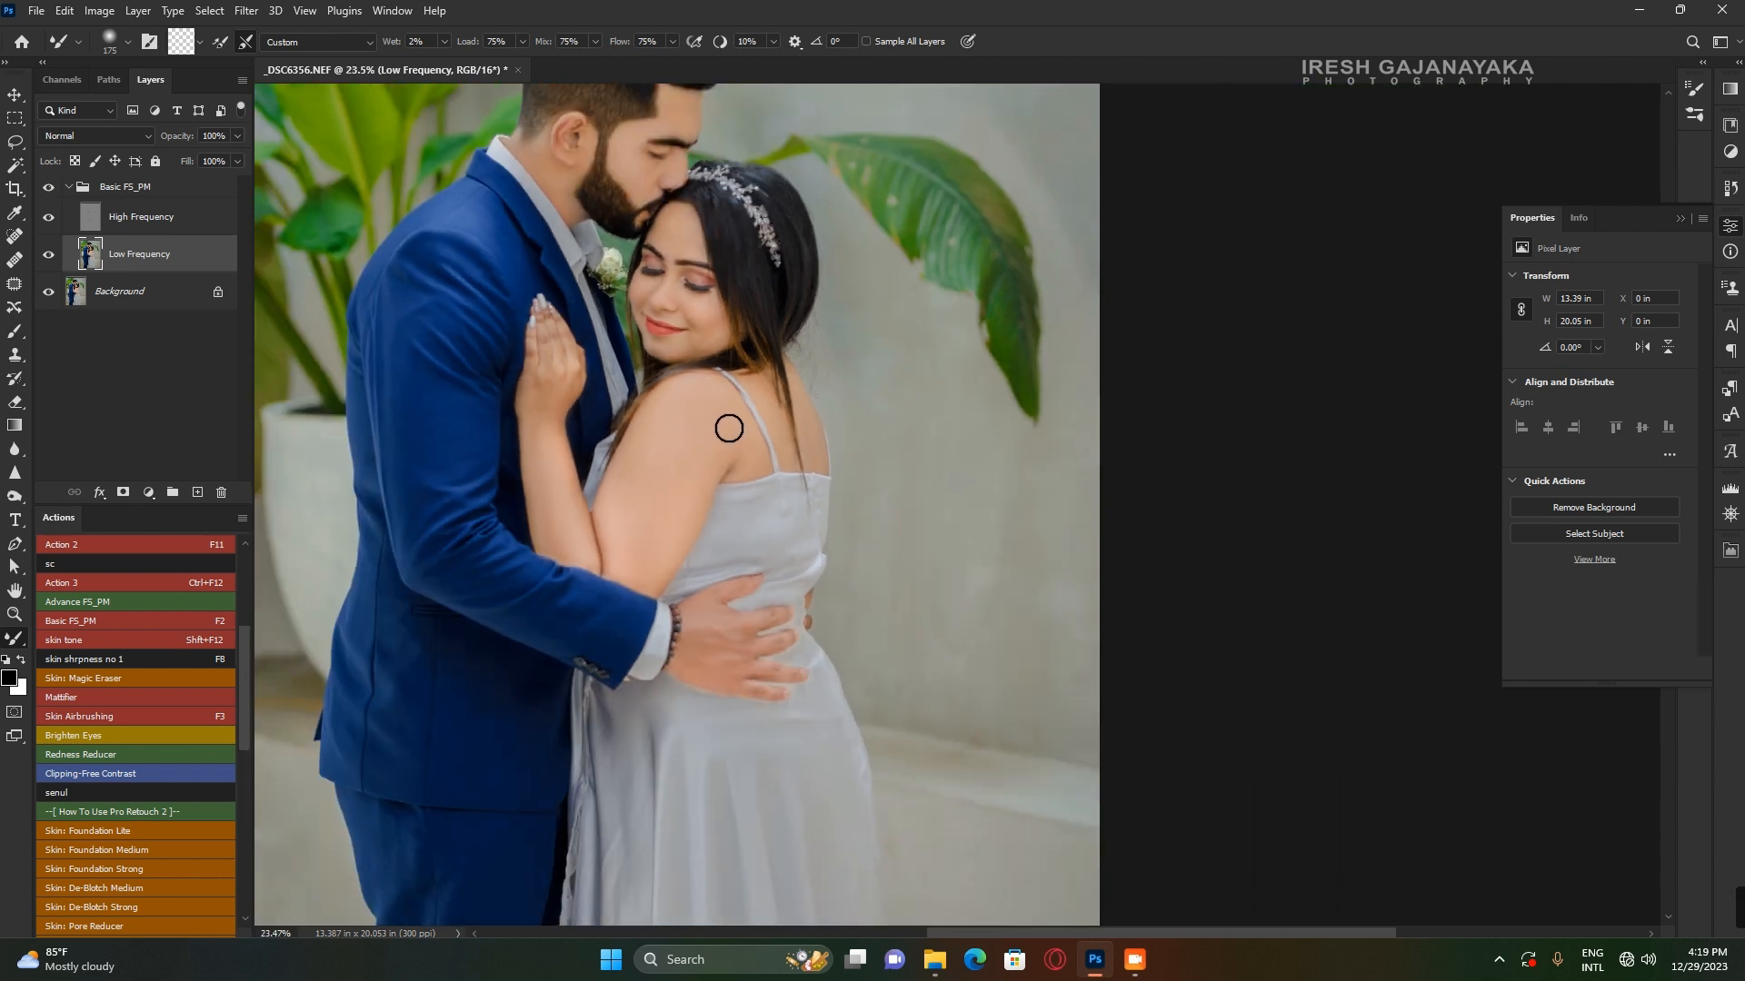
scroll(686, 342, "down", 1)
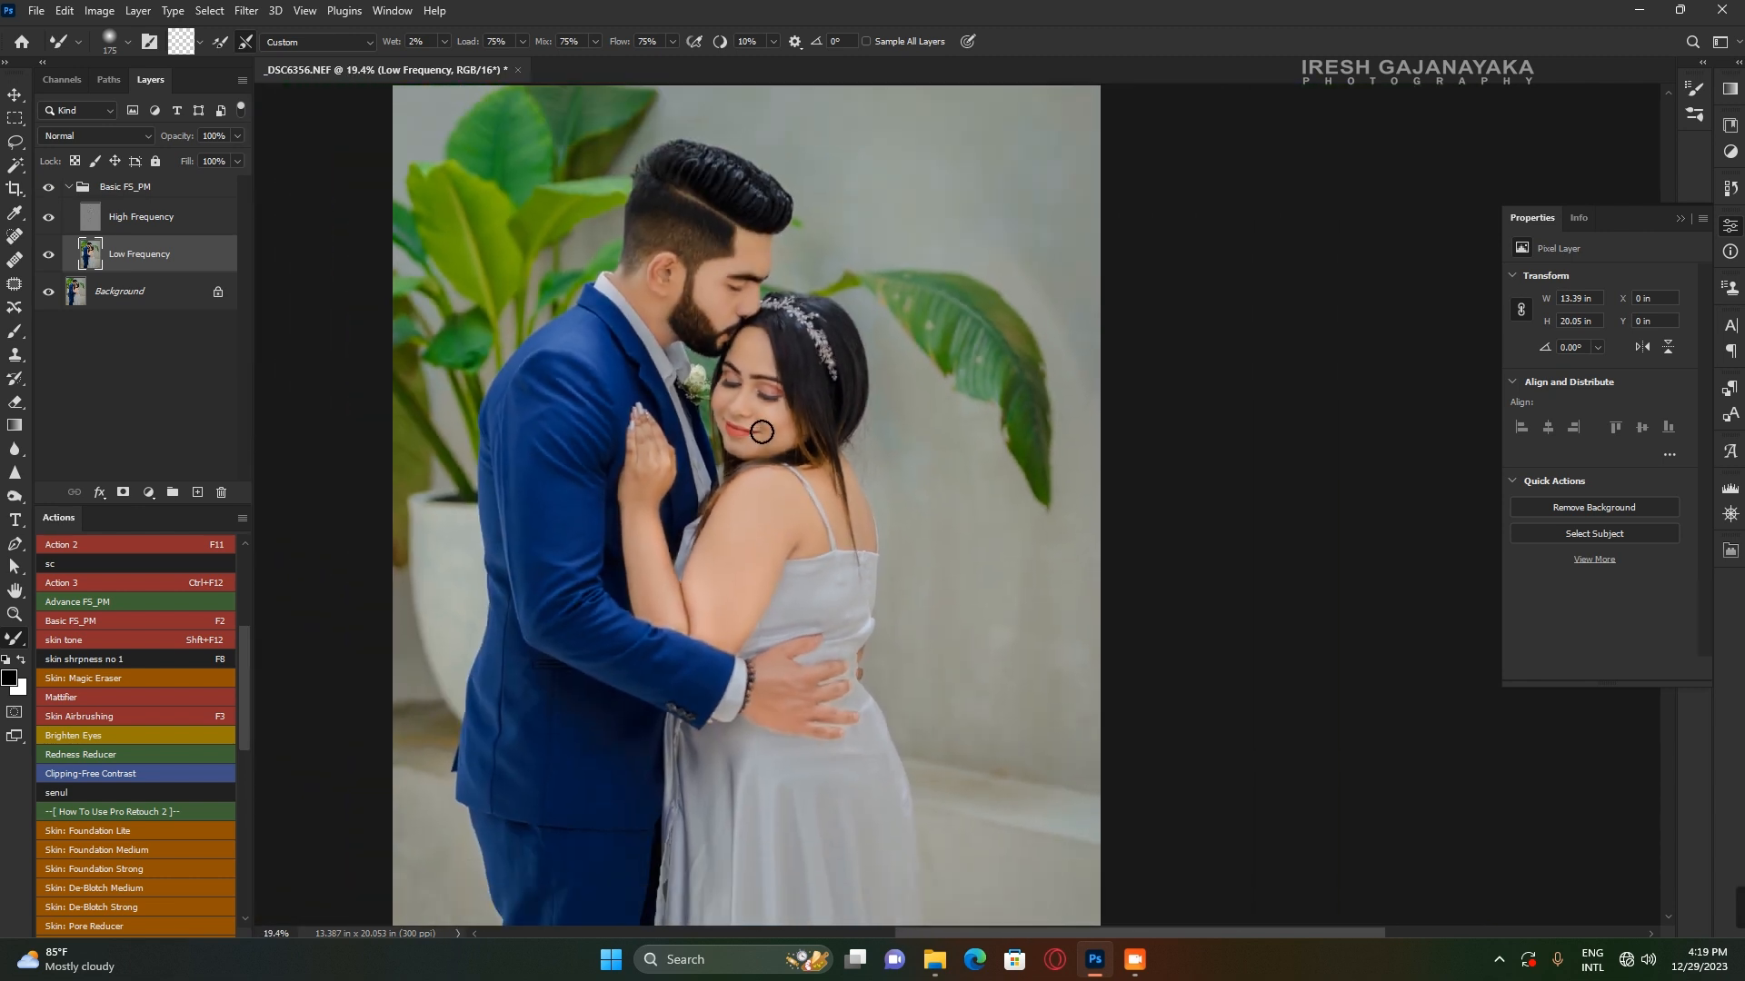
scroll(762, 530, "up", 1)
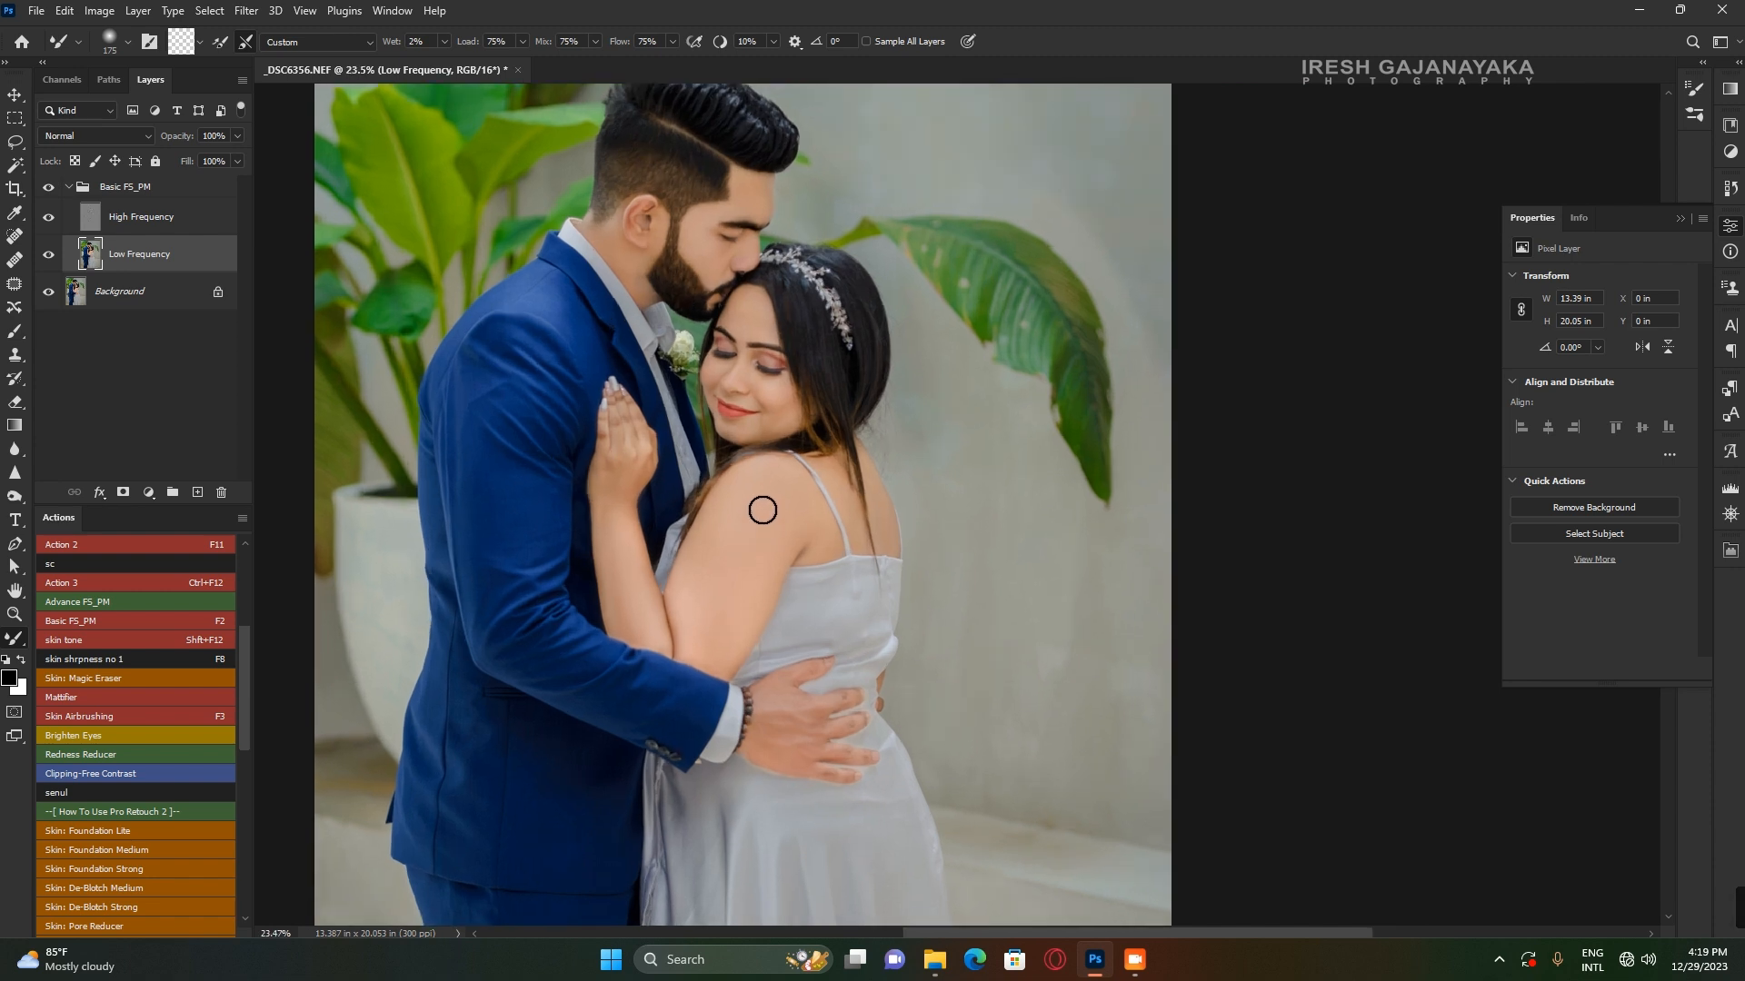
scroll(711, 210, "up", 1)
scroll(708, 209, "down", 2)
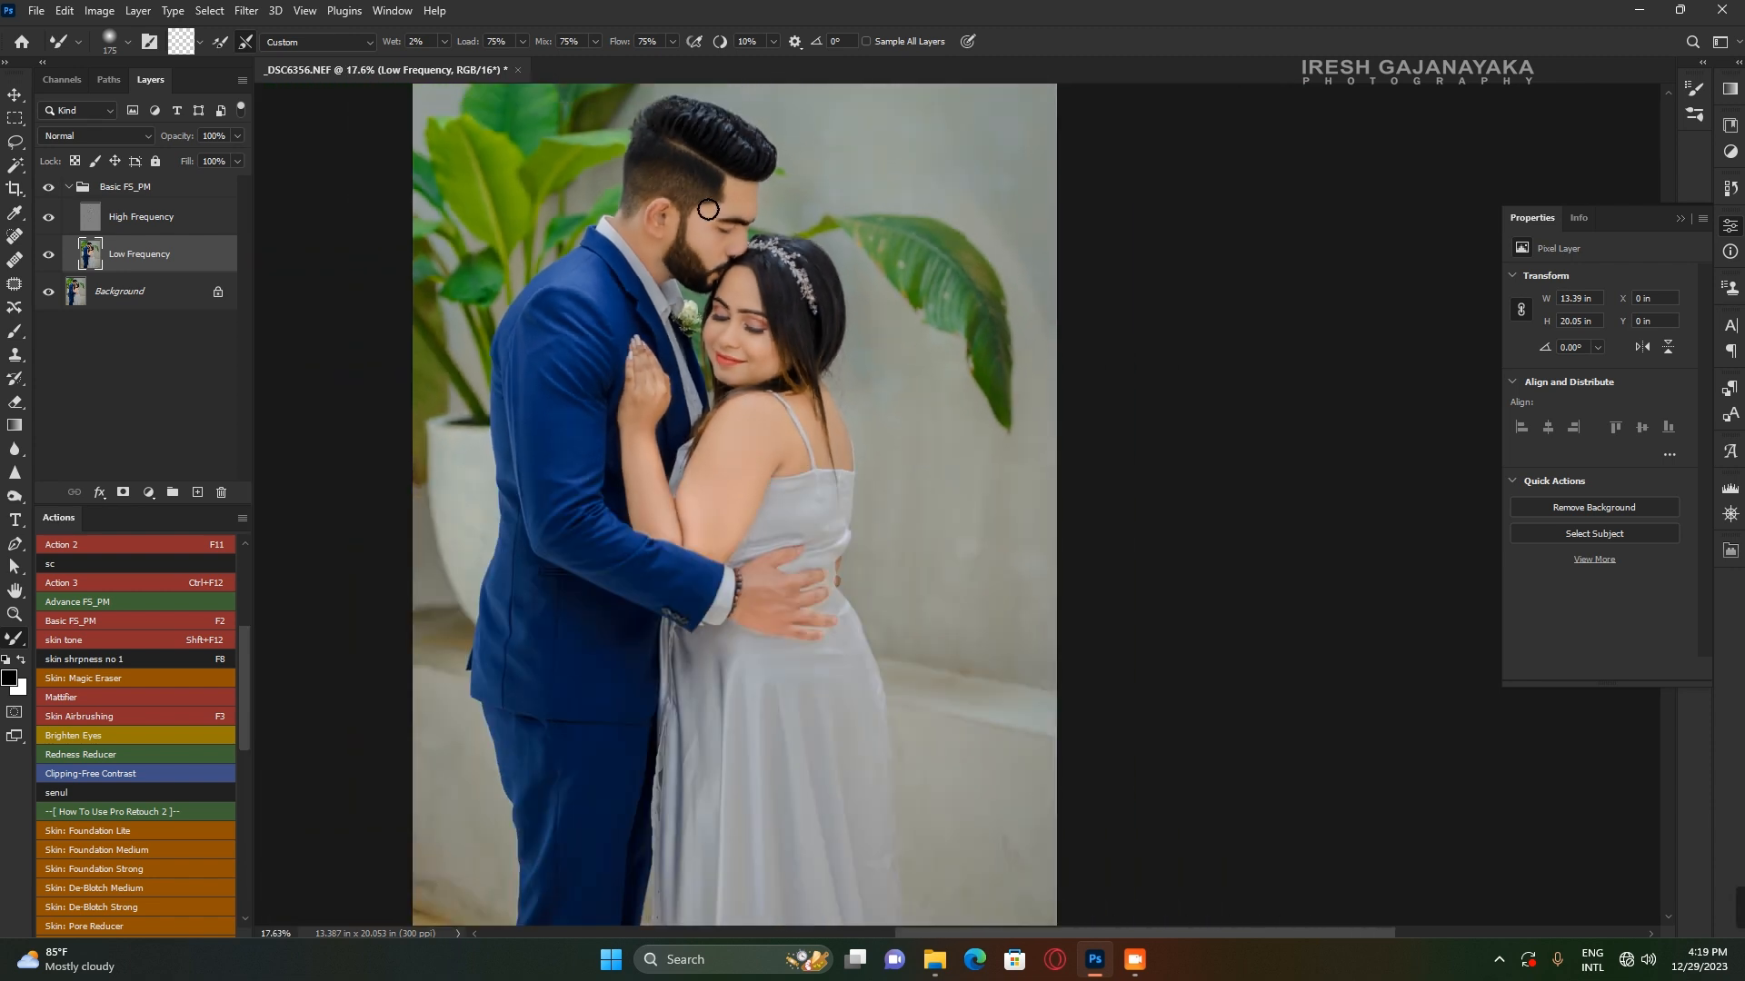
scroll(703, 213, "down", 1)
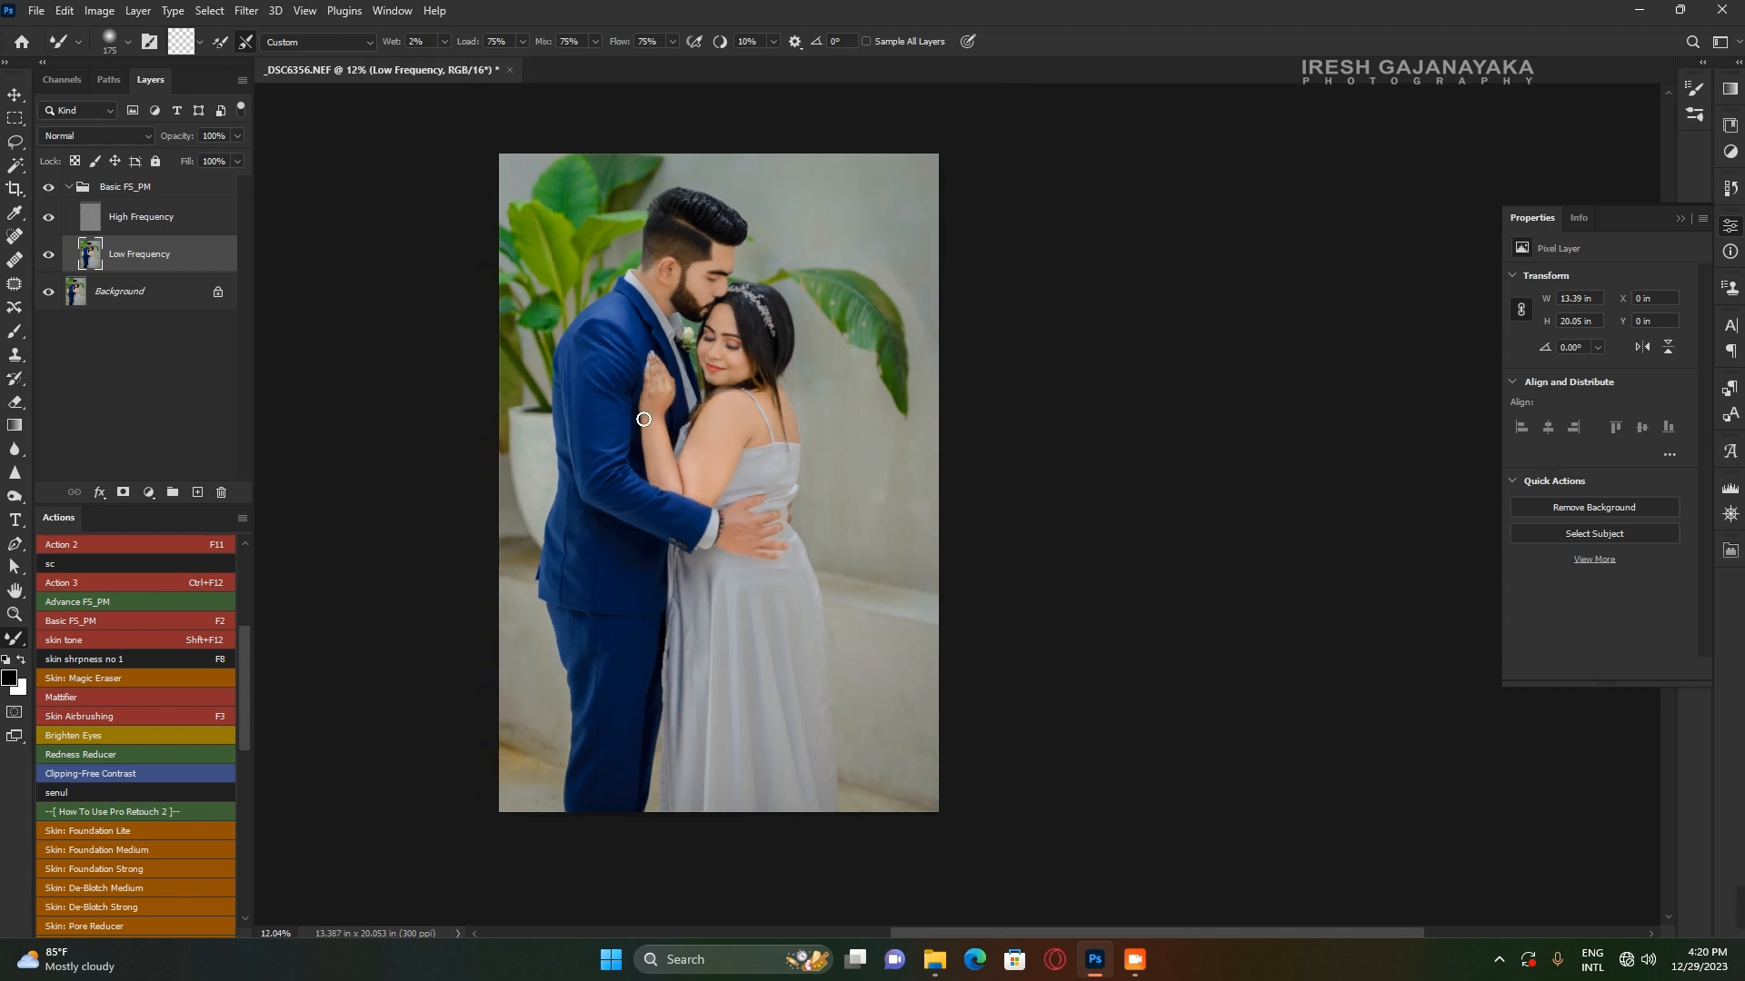
scroll(595, 336, "down", 1)
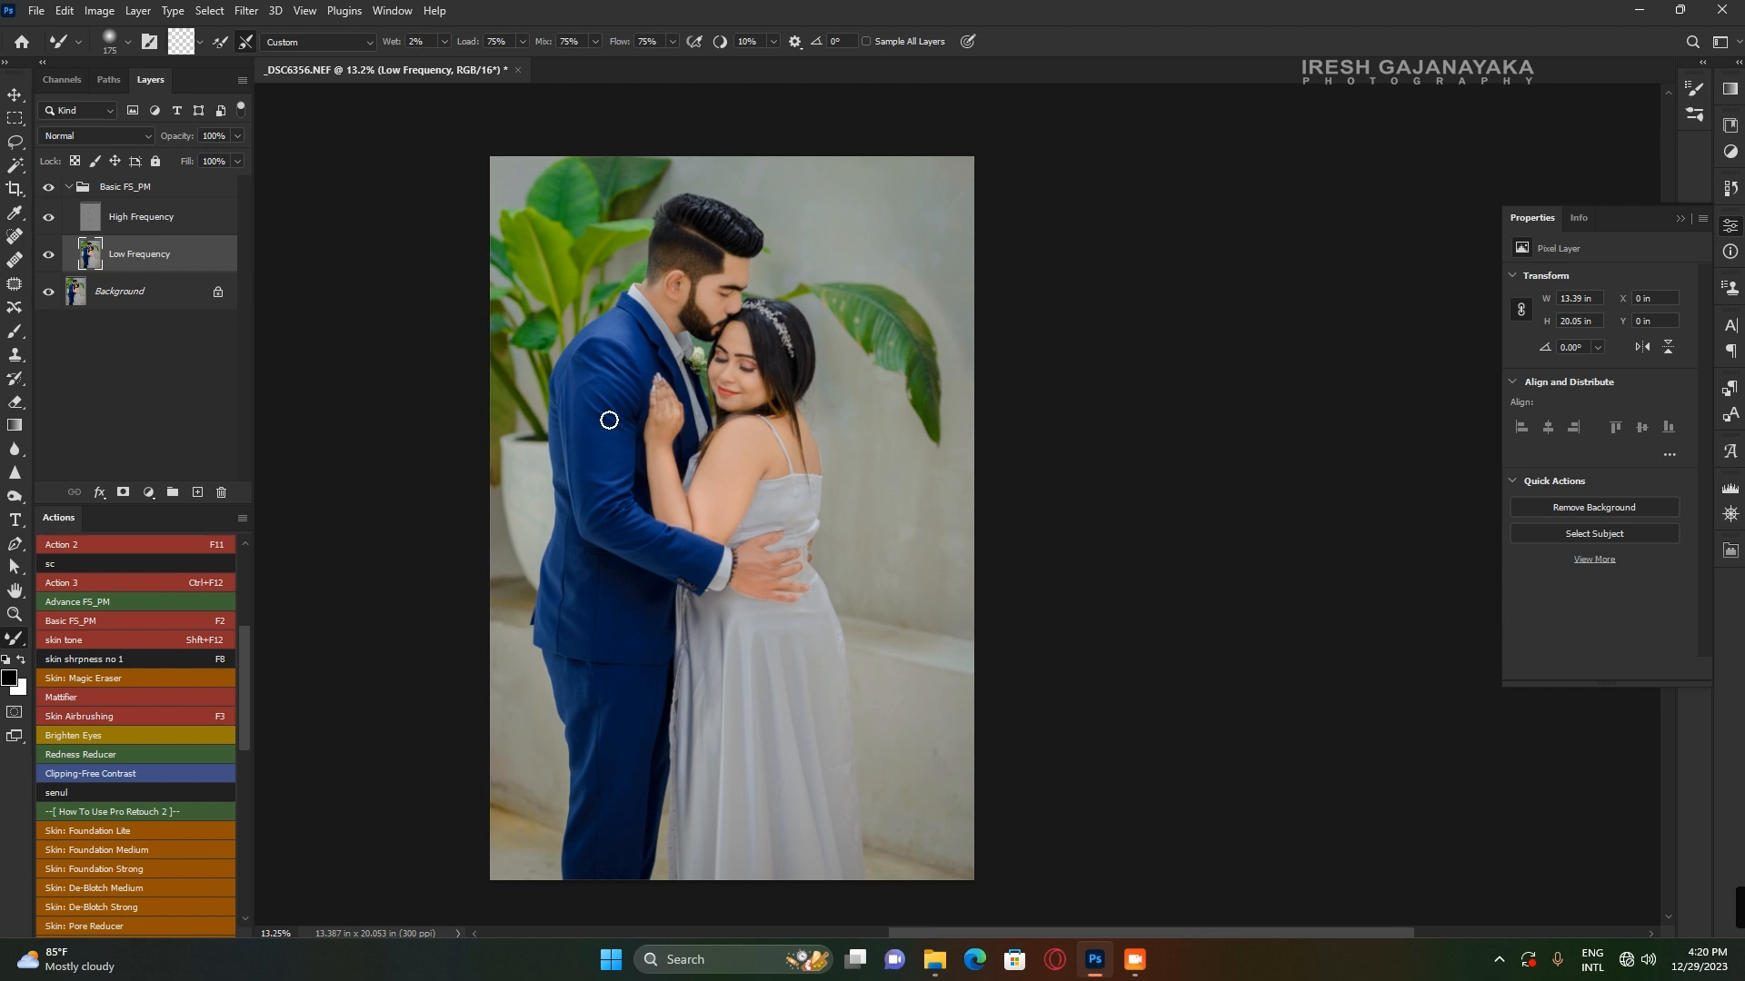
scroll(609, 420, "up", 2)
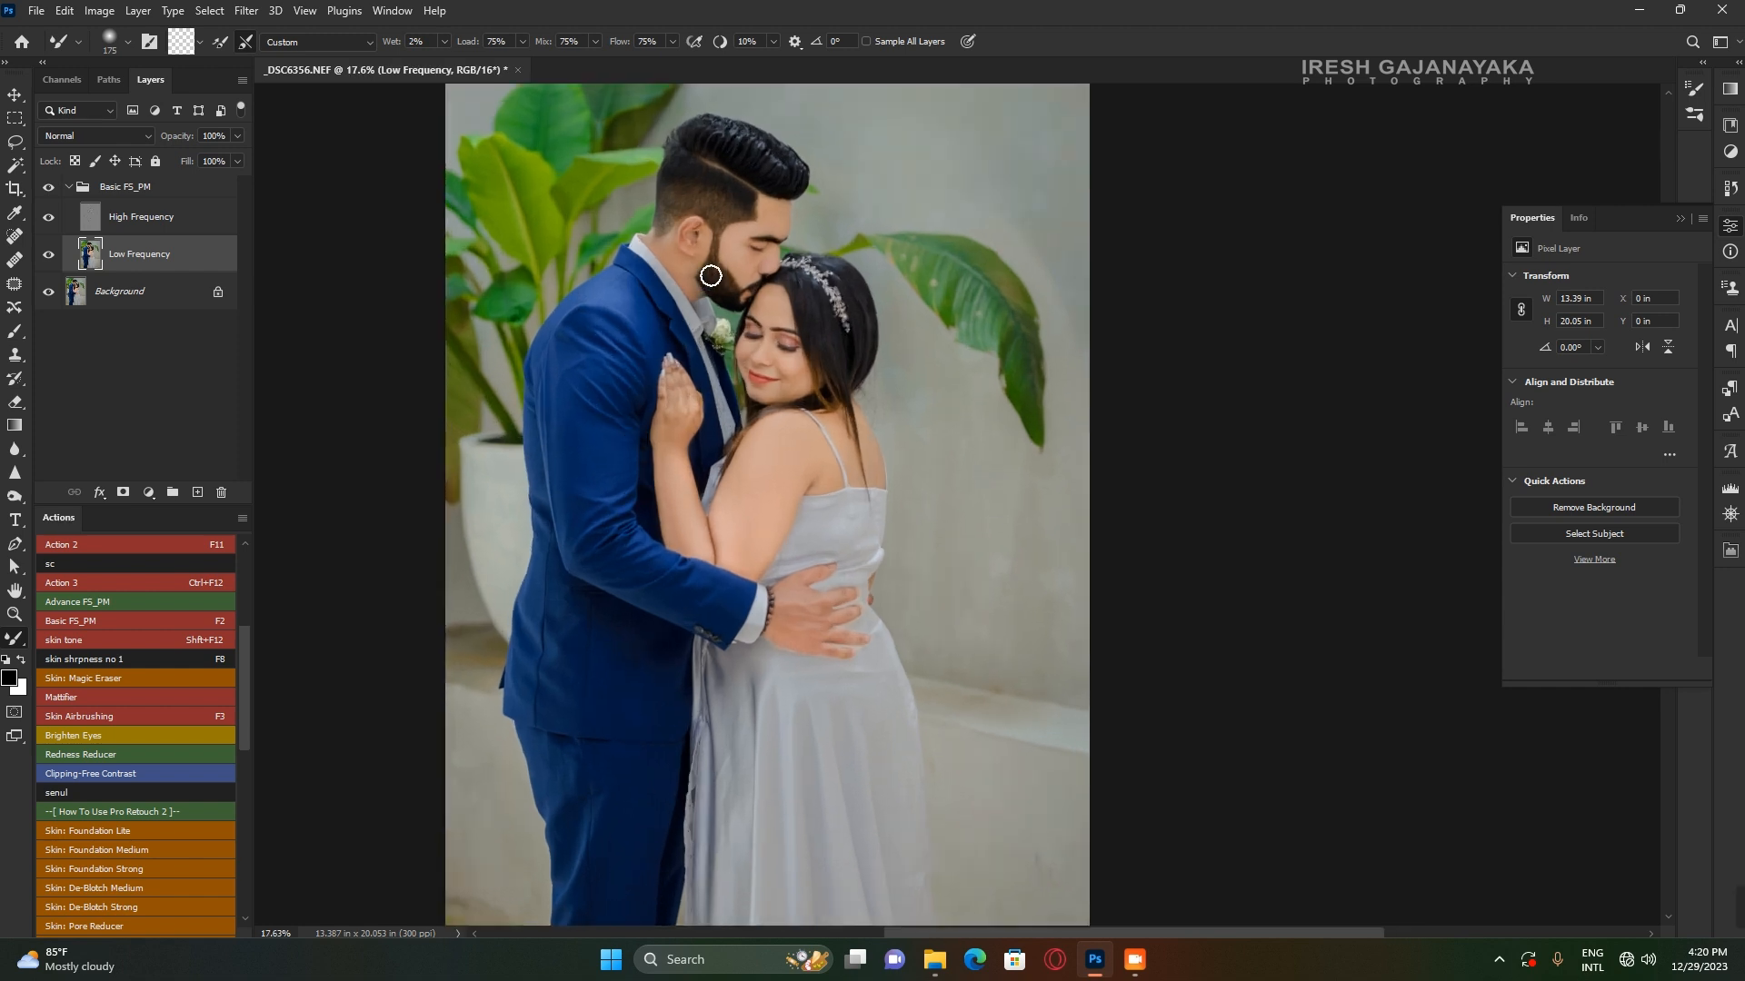
scroll(718, 273, "up", 1)
left_click_drag(775, 317, 777, 343)
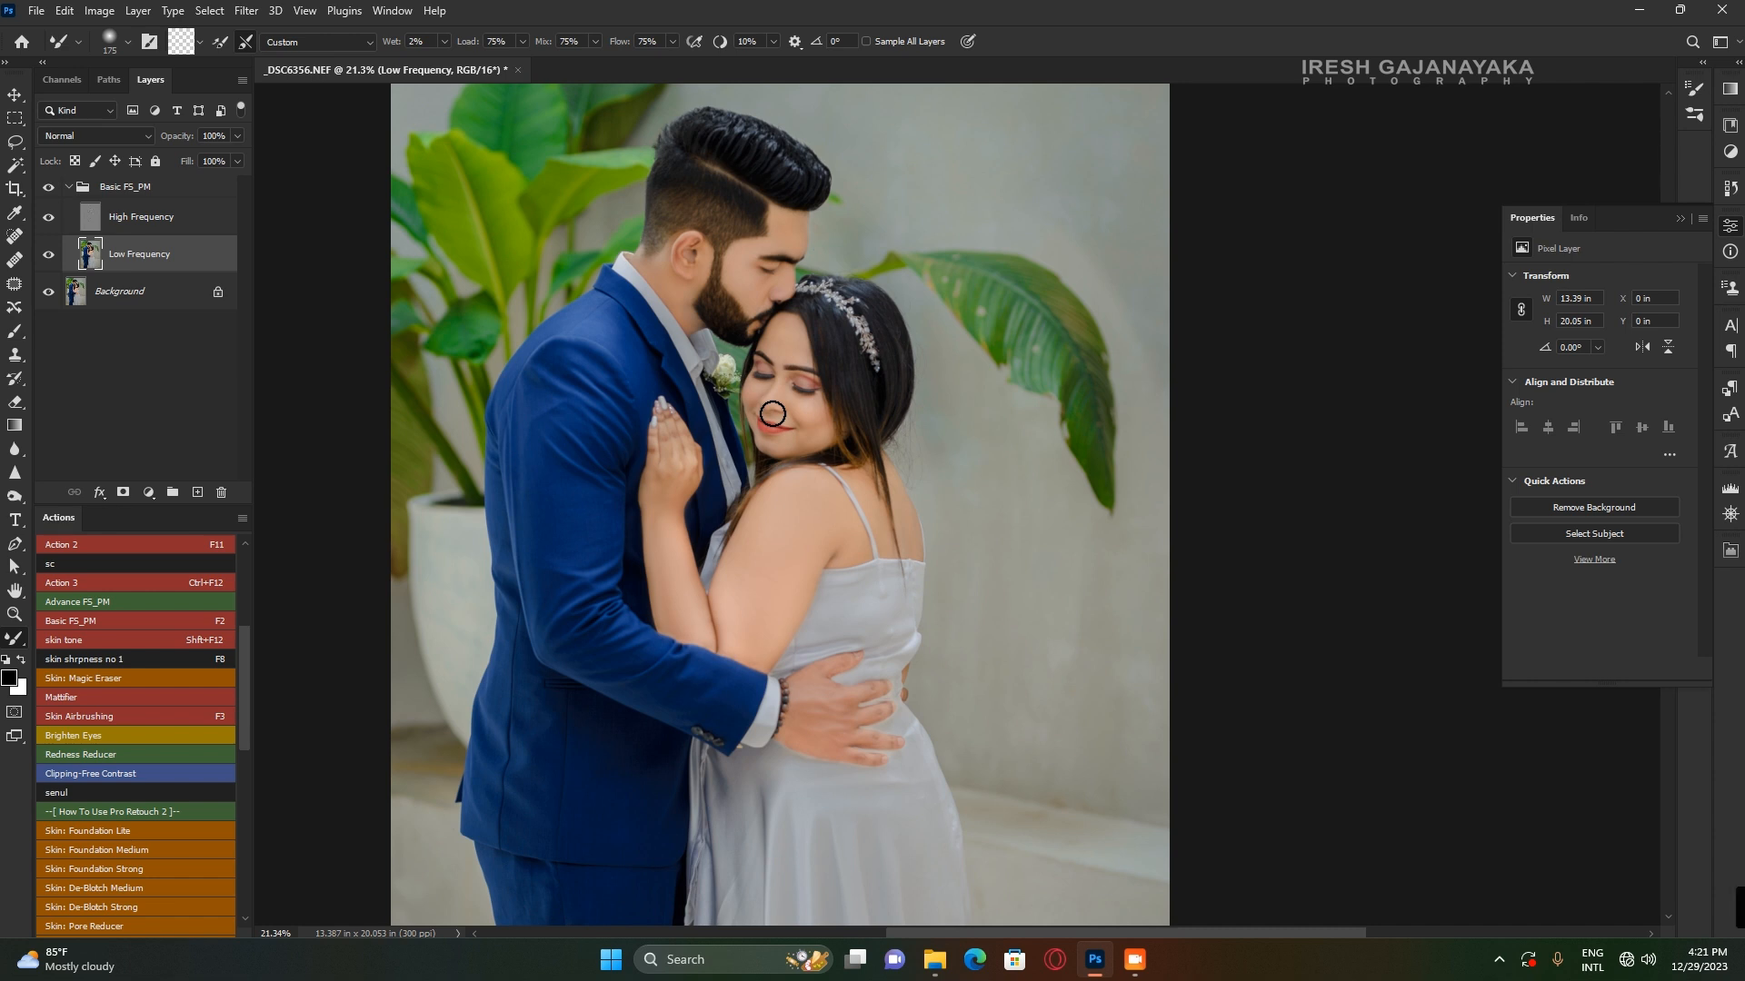
mouse_move(1737, 909)
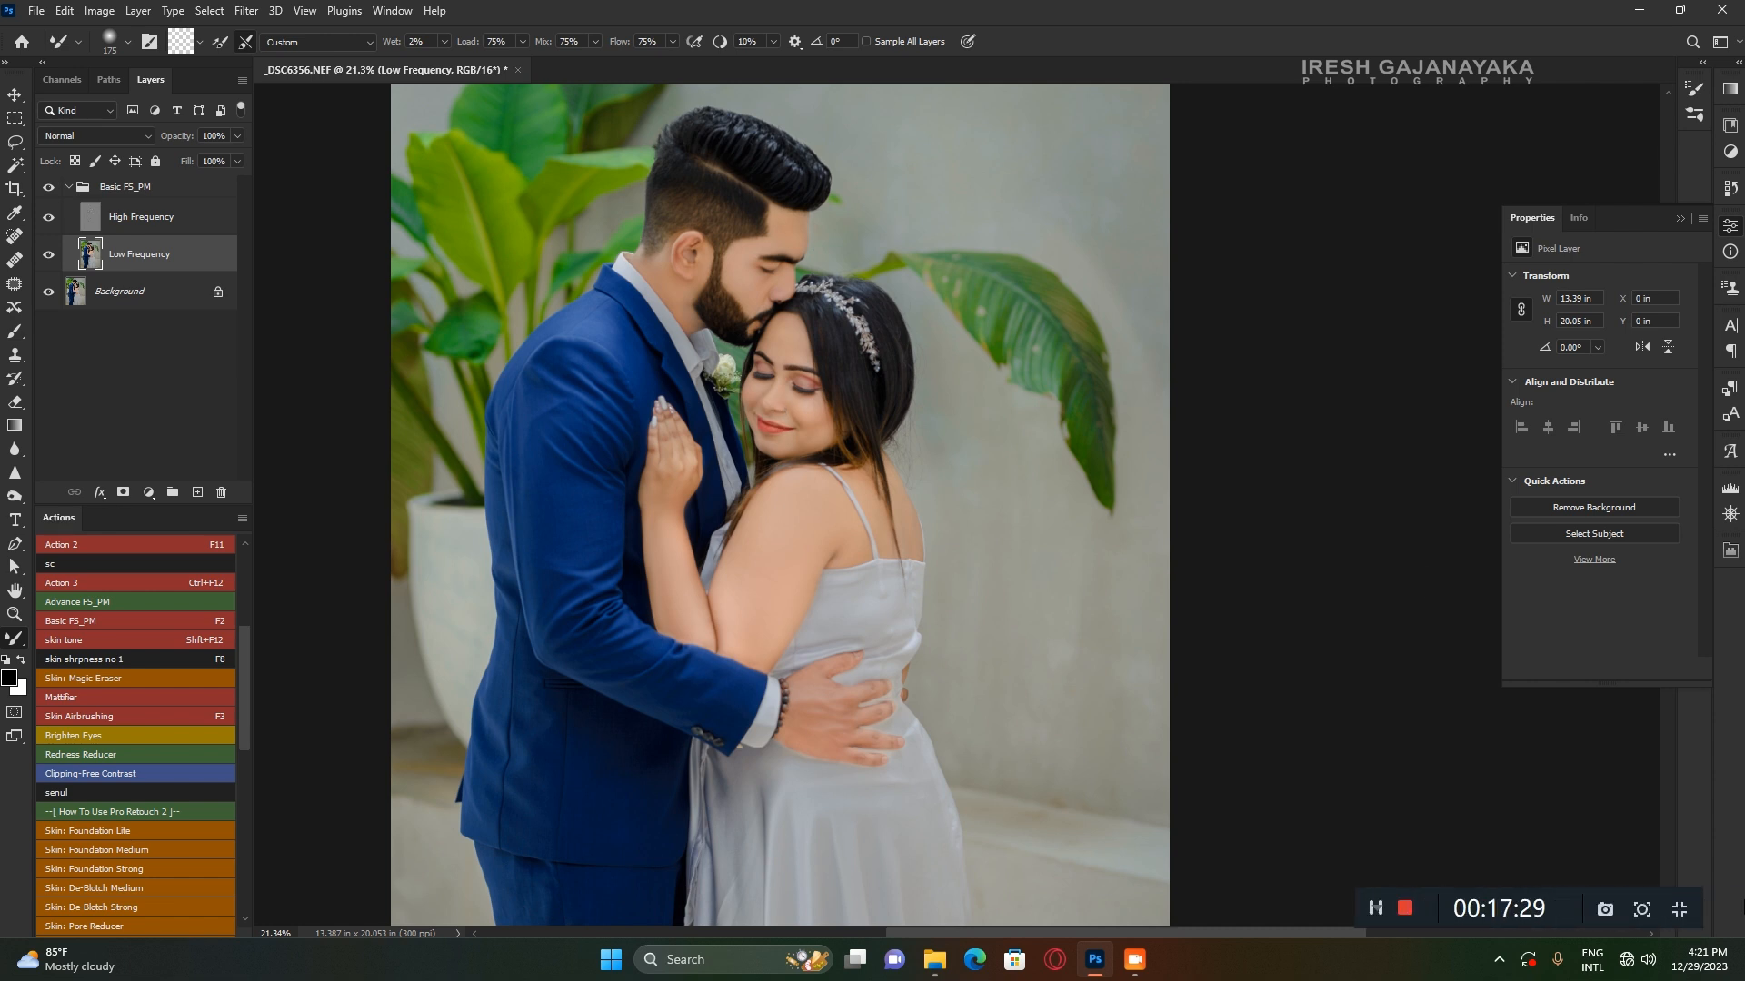